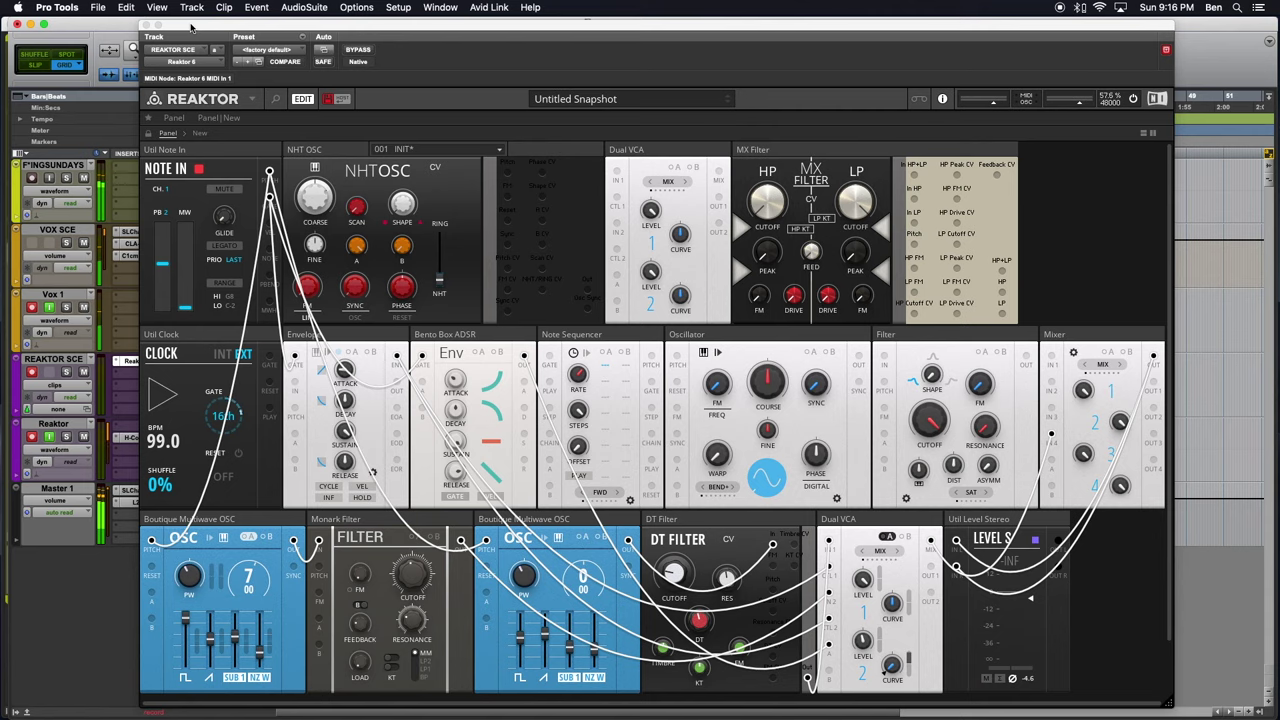
Shift the Reaktor plug-in window slightly to uncover more of the session timeline
click(86, 244)
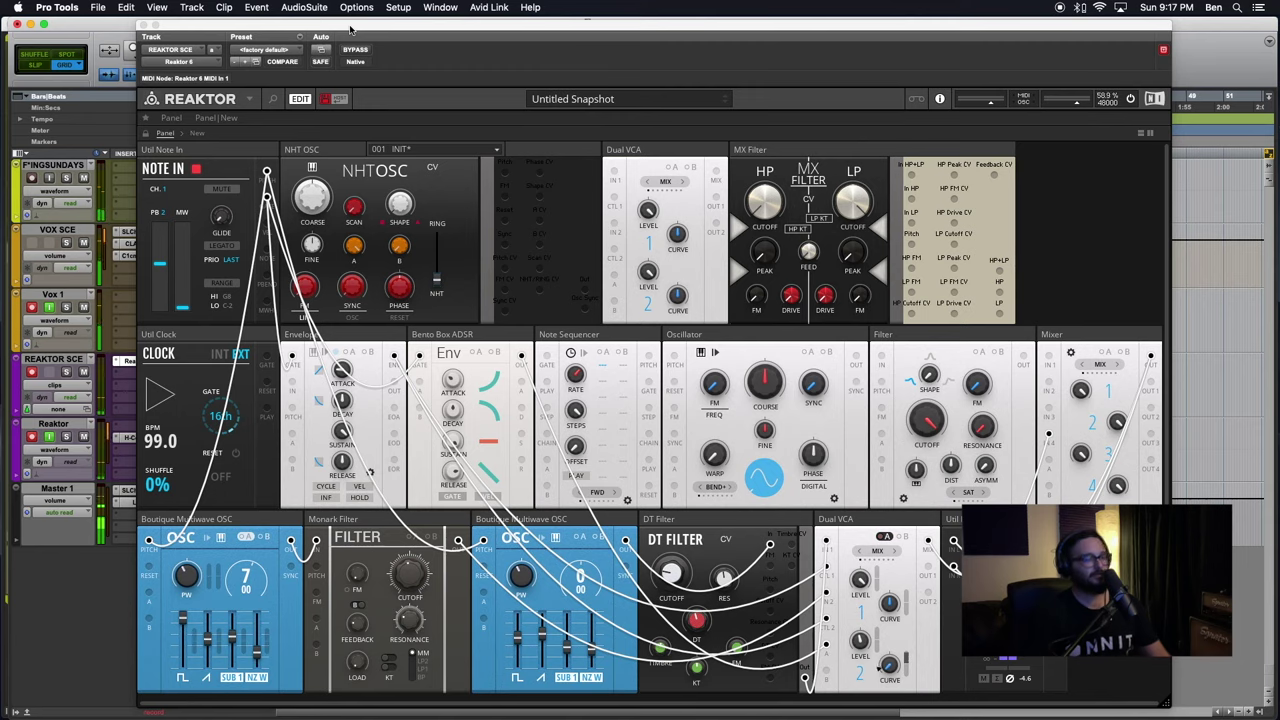
mouse_move(350, 30)
mouse_down()
mouse_move(375, 95)
mouse_move(375, 81)
mouse_move(321, 223)
mouse_move(411, 688)
mouse_move(328, 322)
mouse_move(314, 108)
mouse_move(329, 18)
mouse_up()
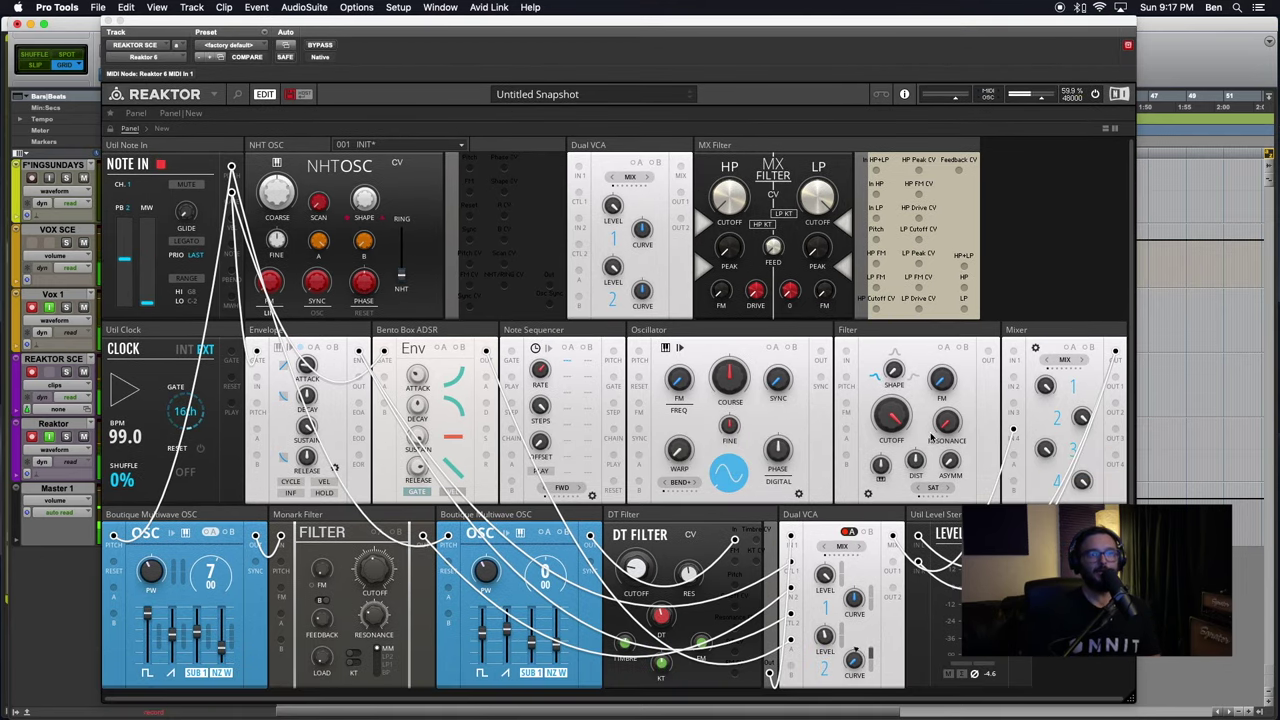
click(557, 333)
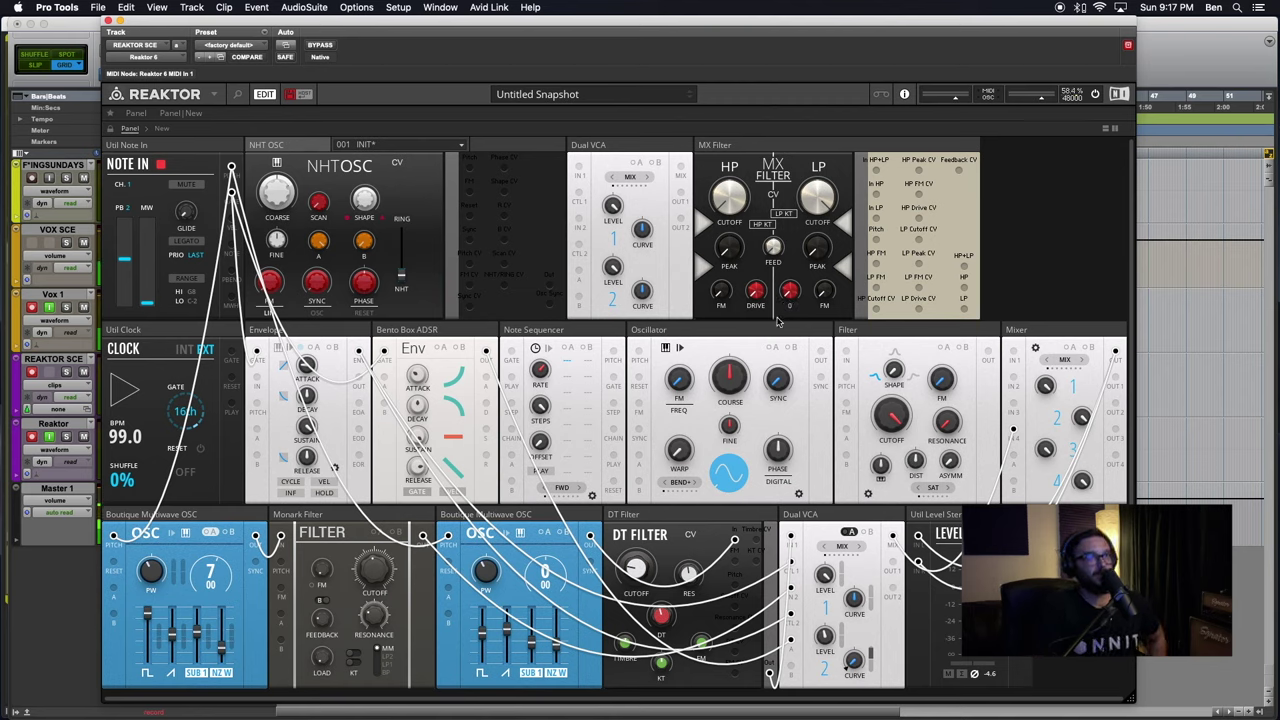
mouse_move(293, 146)
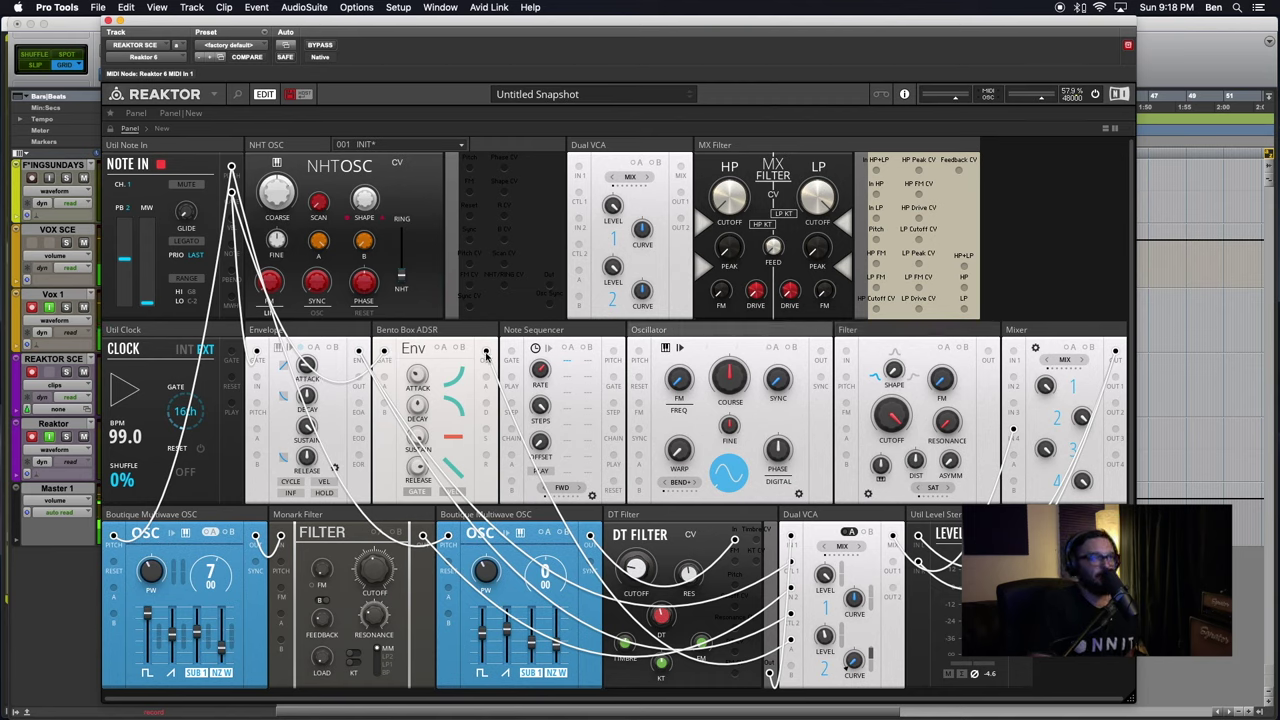
click(455, 337)
click(567, 333)
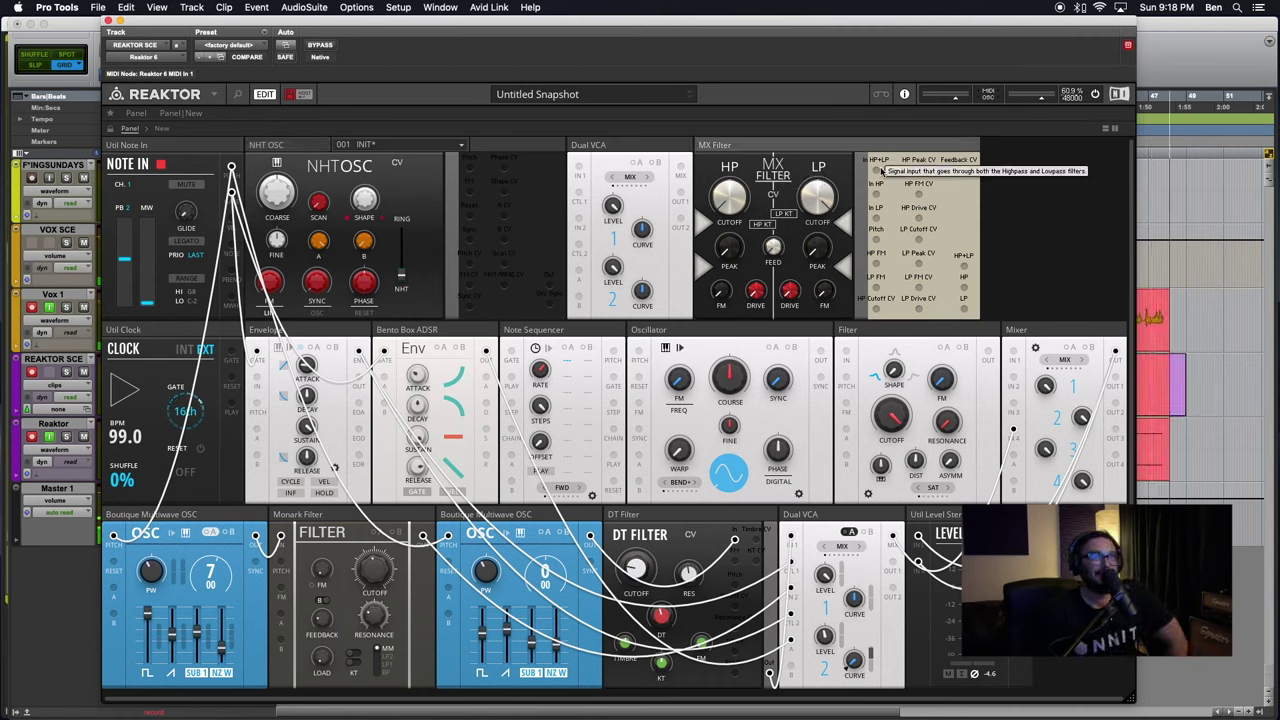
mouse_move(879, 171)
mouse_down()
mouse_move(897, 187)
mouse_move(879, 172)
mouse_up()
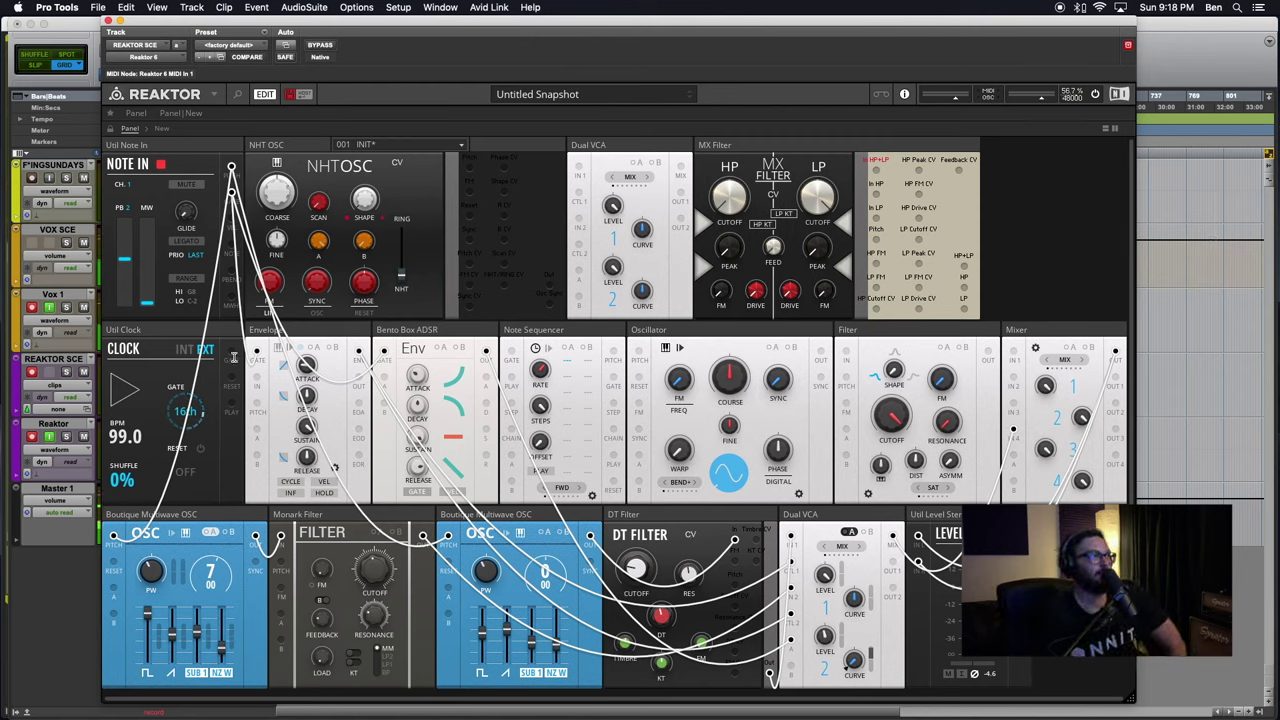
Wire the Clock's gate output to the Note Sequencer's gate input, and the sequencer's pitch output to the NHT OSC and Oscillator pitch inputs
drag(233, 352, 511, 352)
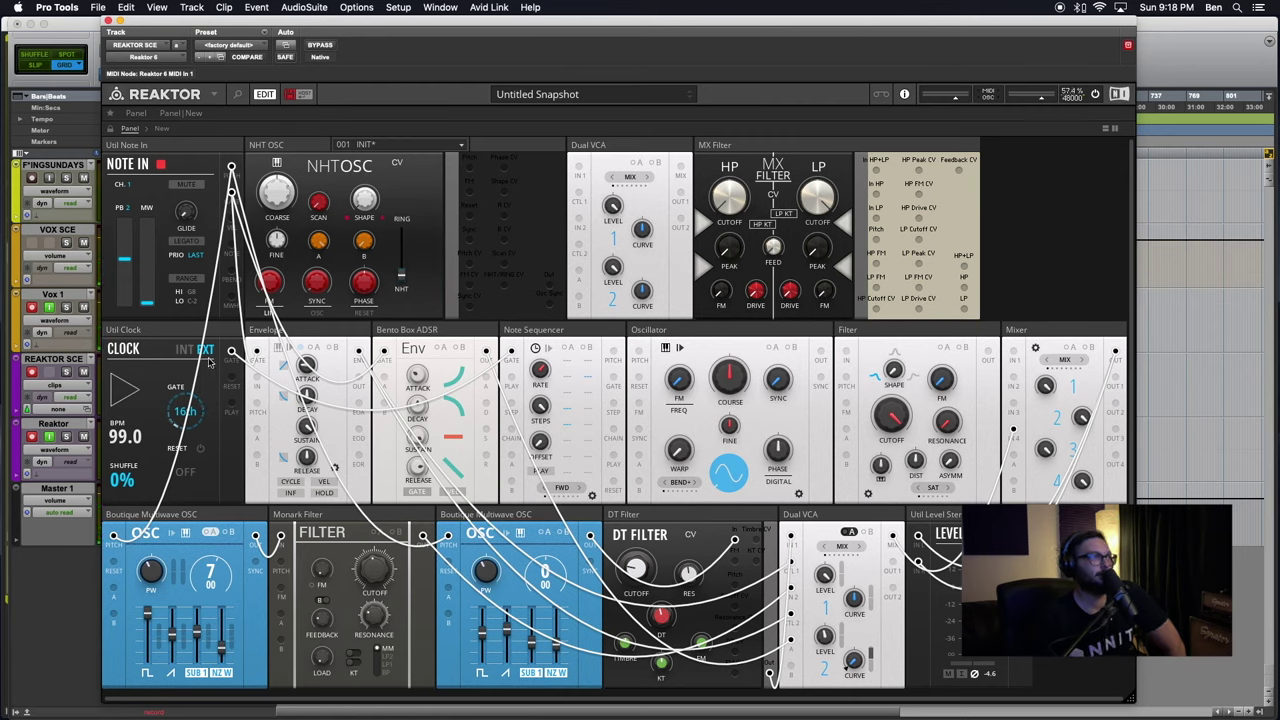
click(522, 333)
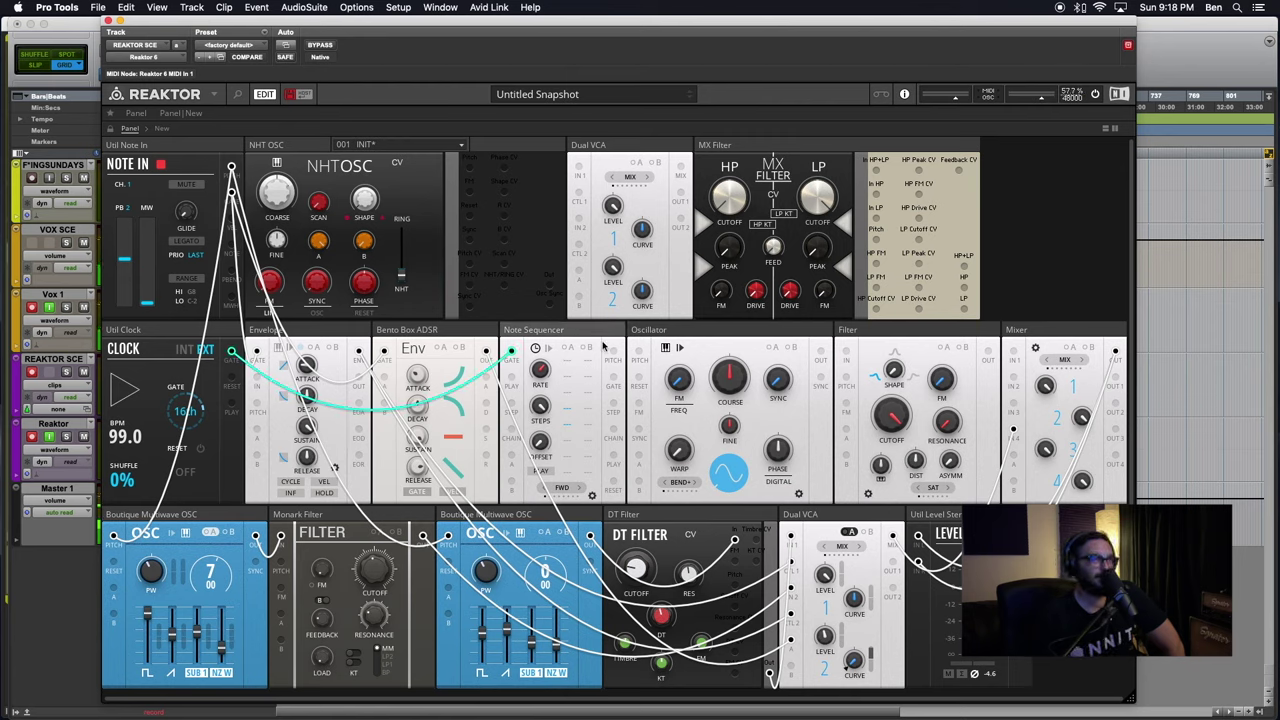
drag(617, 350, 468, 165)
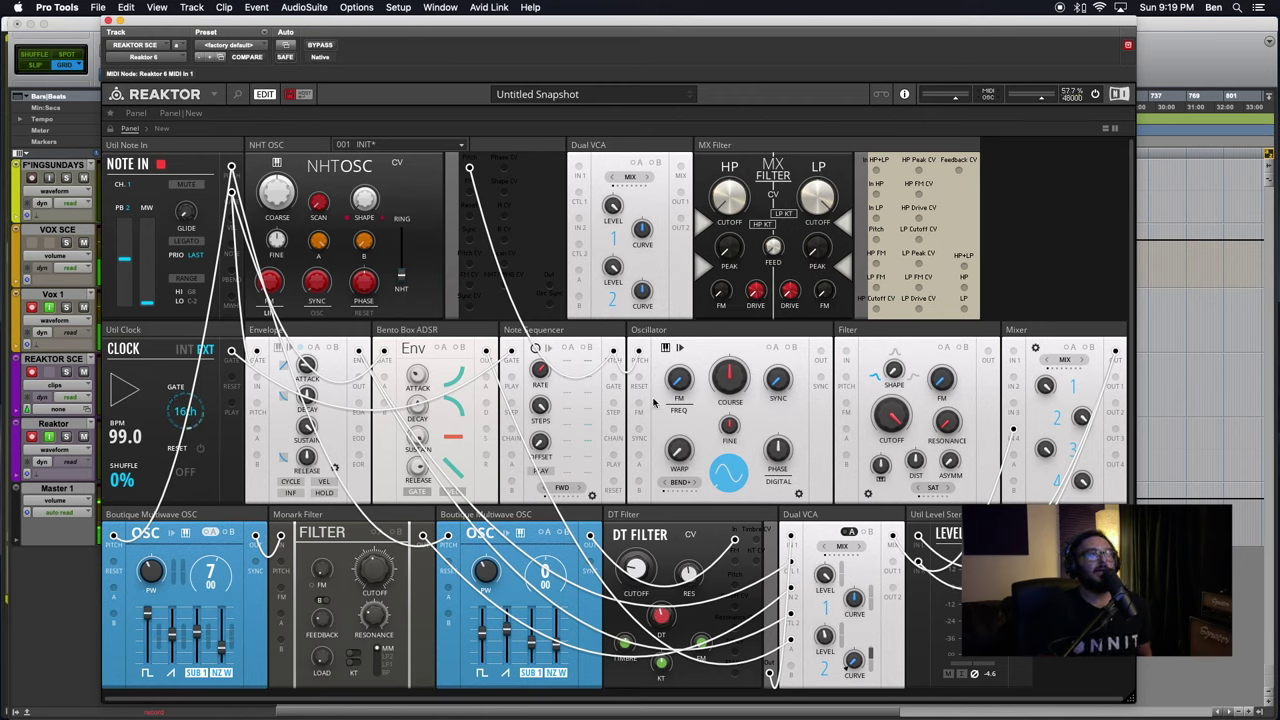
click(684, 326)
click(545, 335)
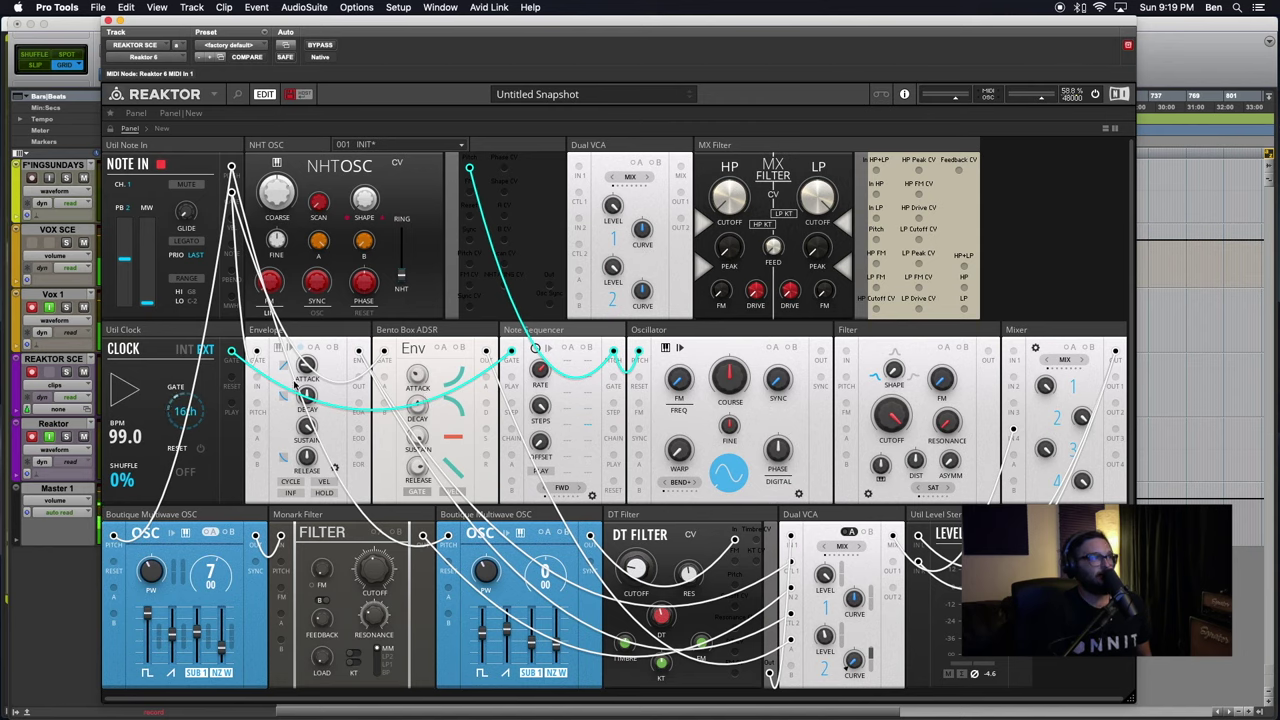
click(308, 143)
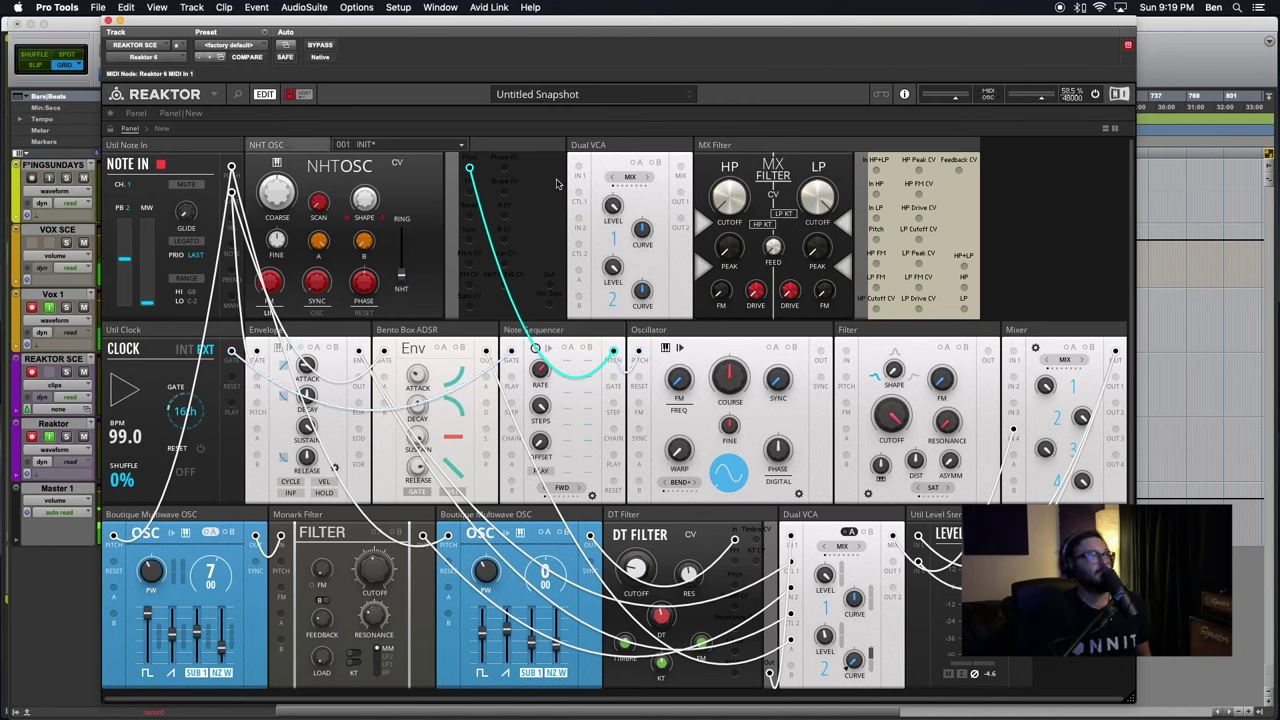
click(657, 336)
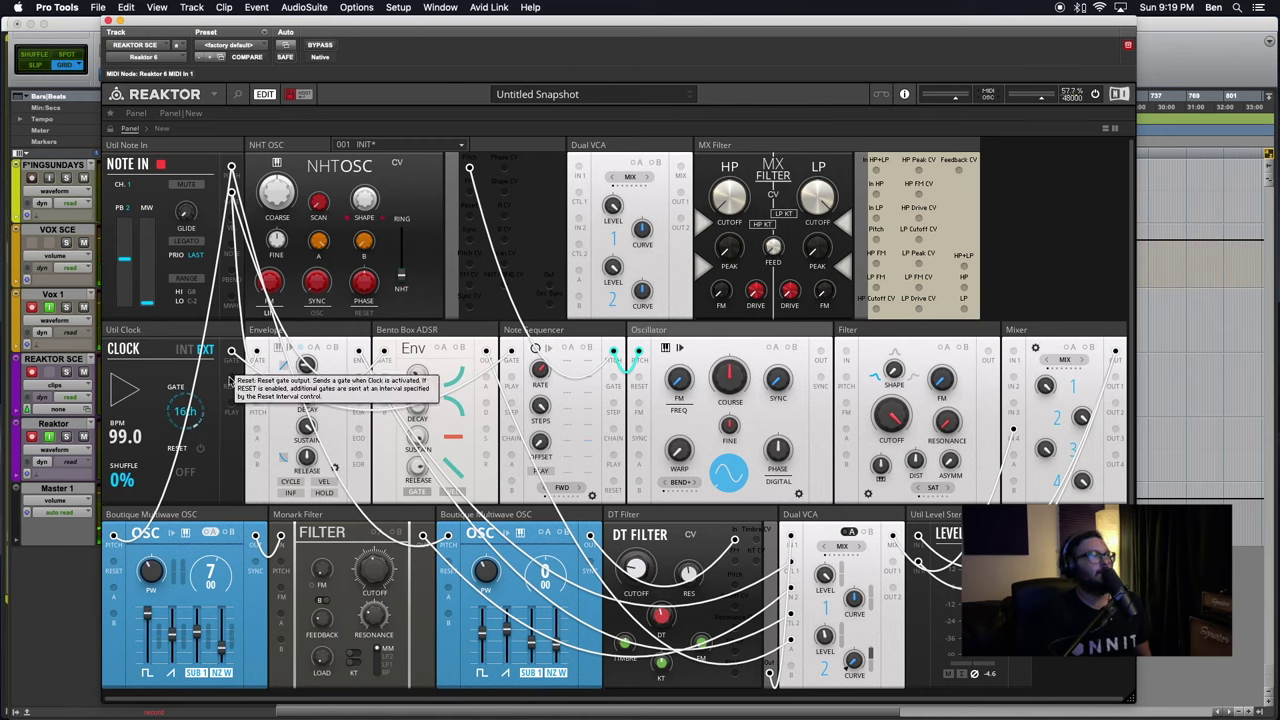
drag(231, 377, 469, 217)
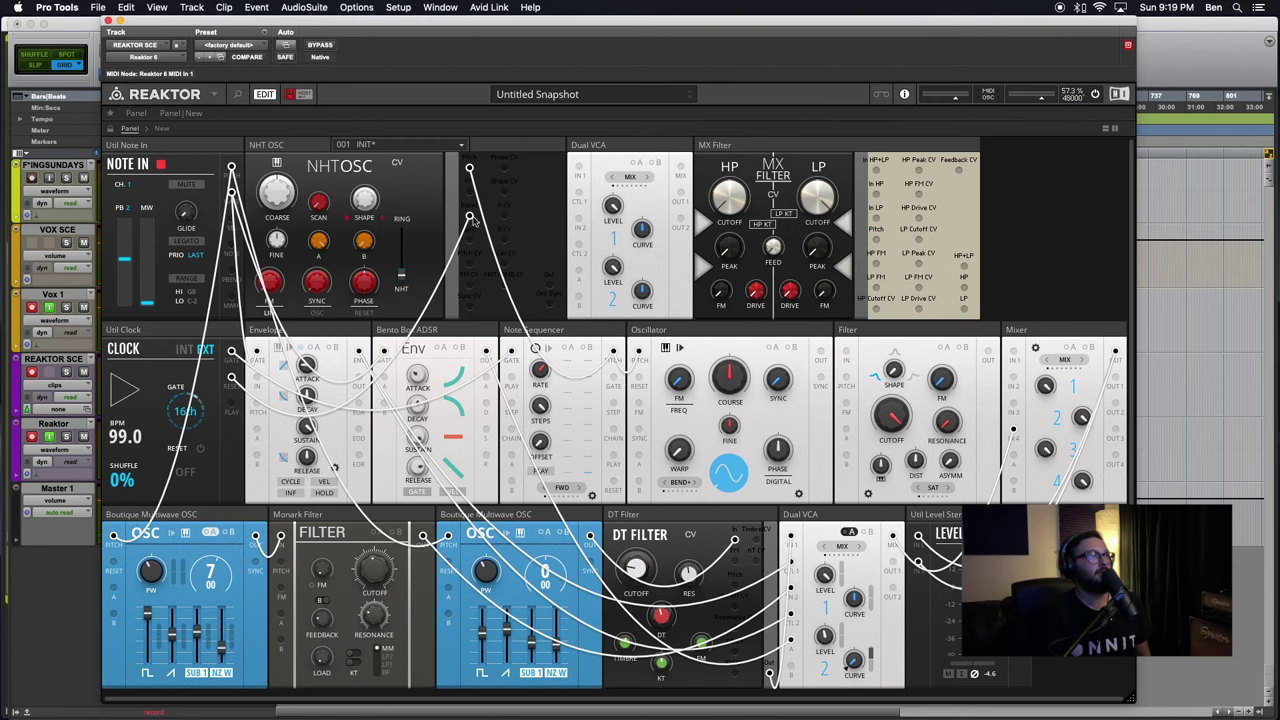
right_click(469, 220)
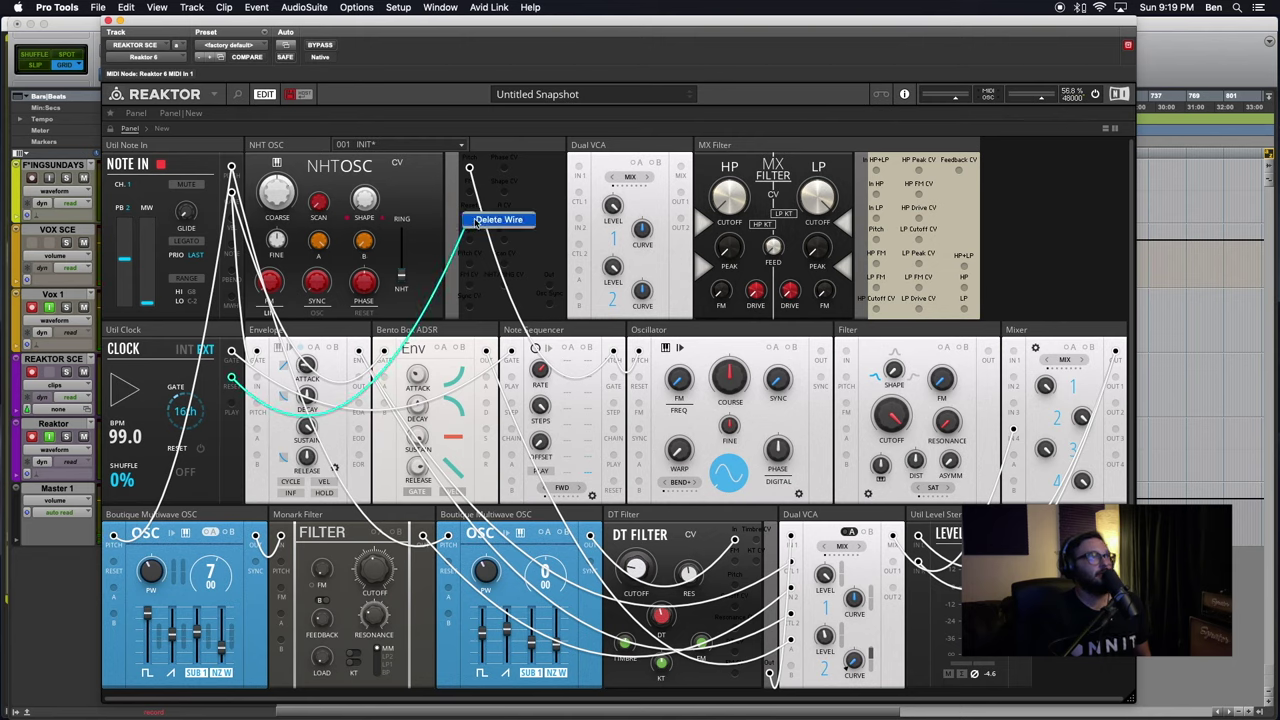
click(499, 219)
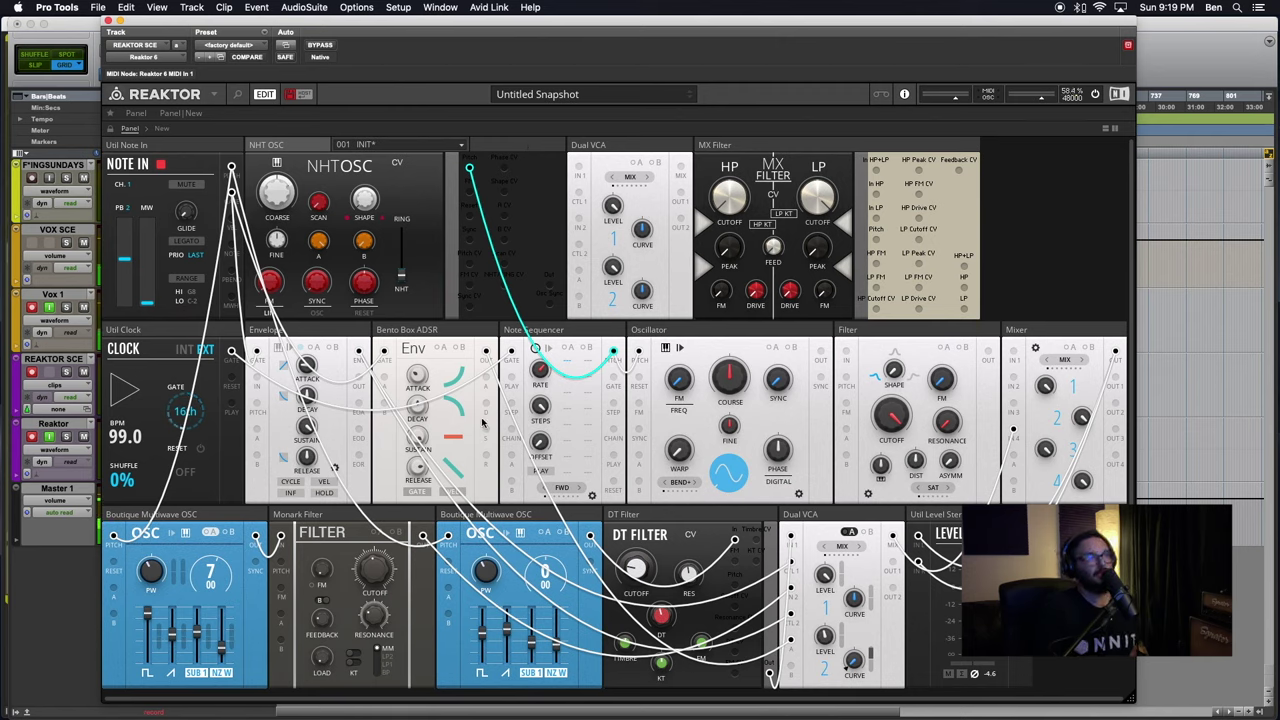
Wire the Oscillator's output to the input of the neighbouring Filter block
click(570, 332)
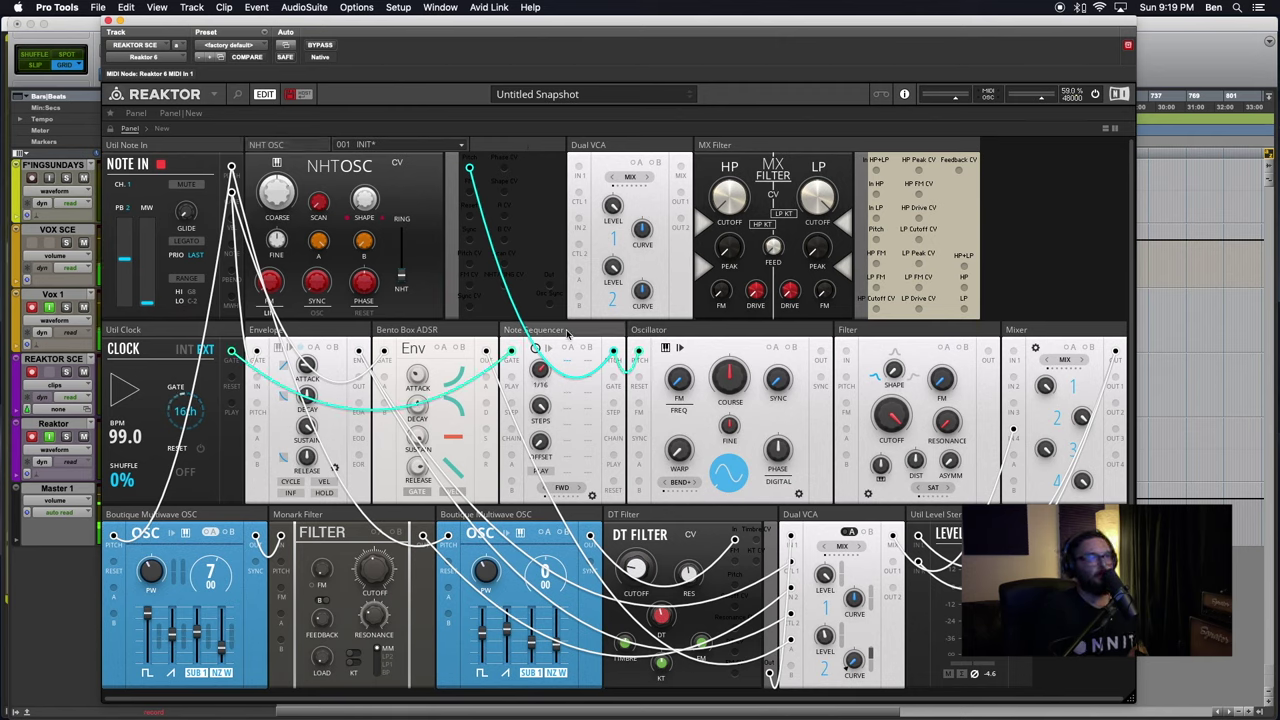
click(866, 331)
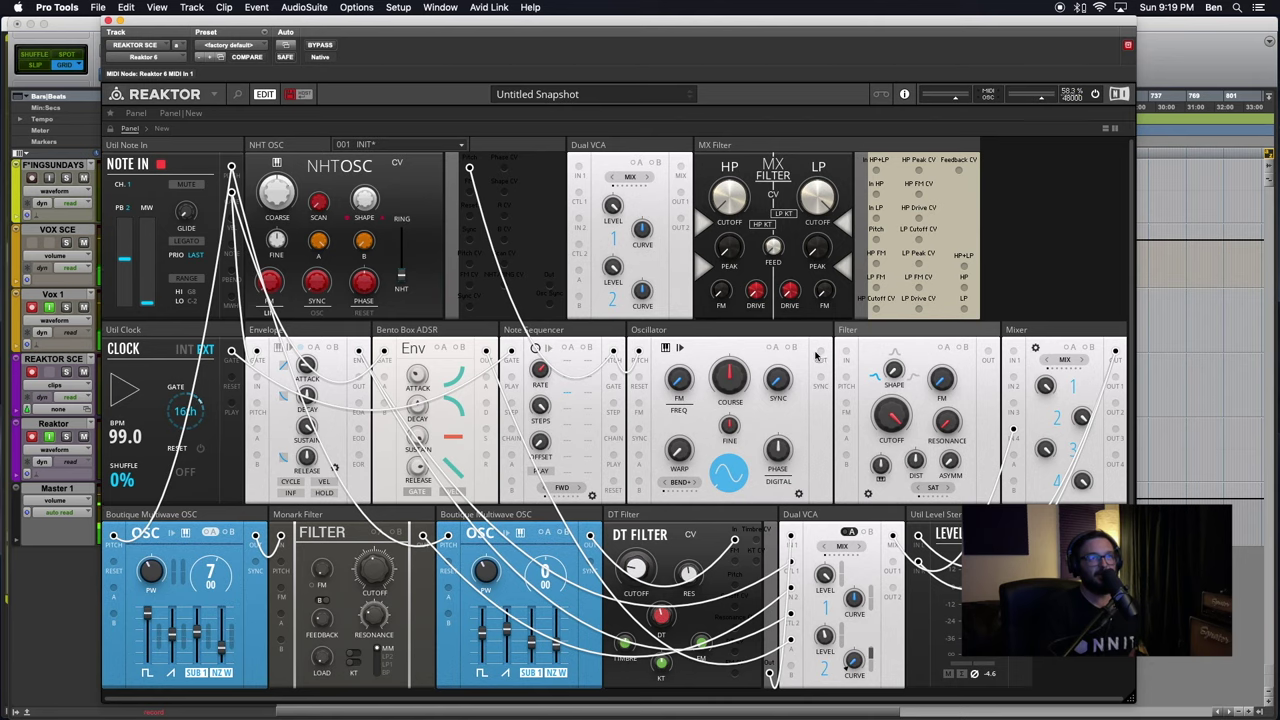
drag(820, 351, 844, 352)
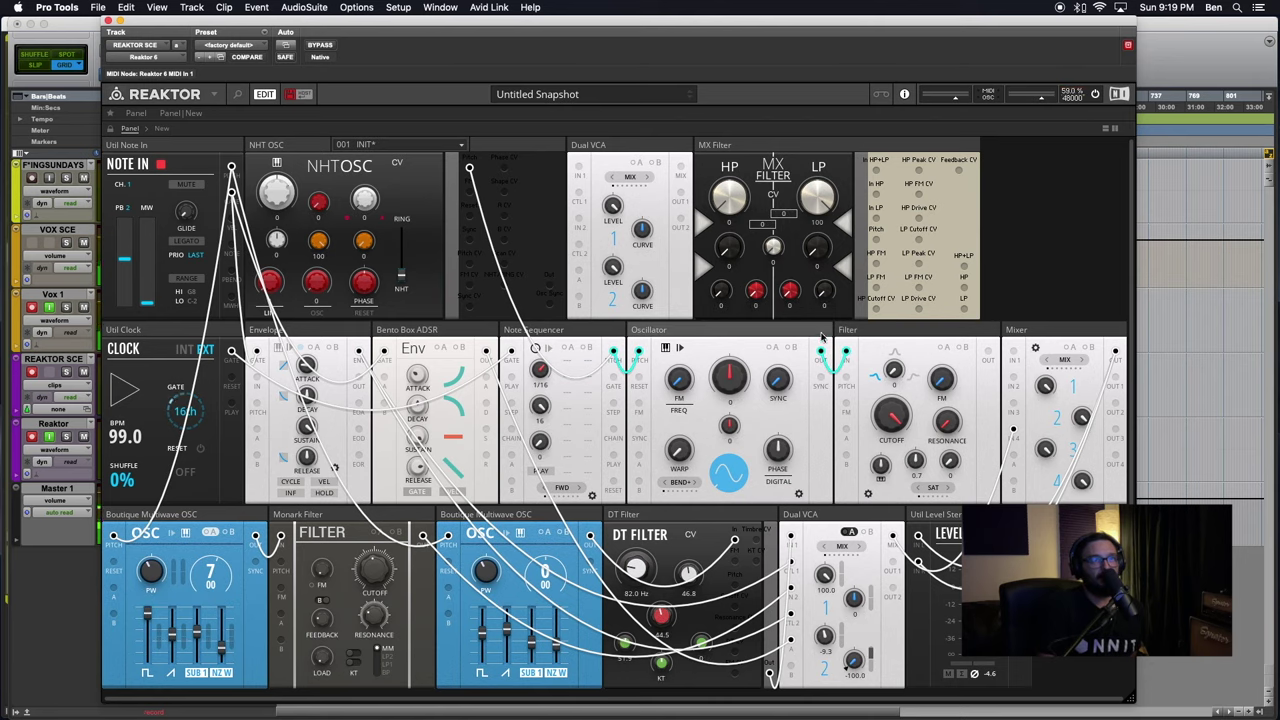
click(885, 333)
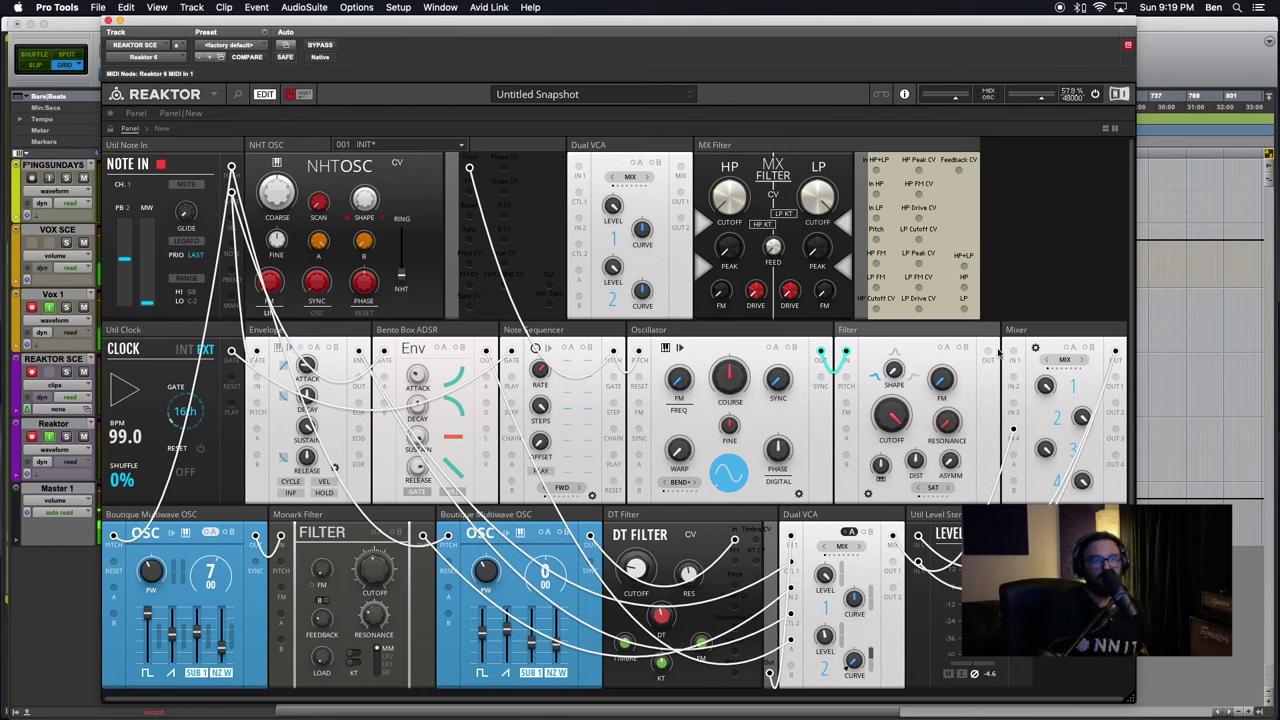
drag(989, 352, 1013, 378)
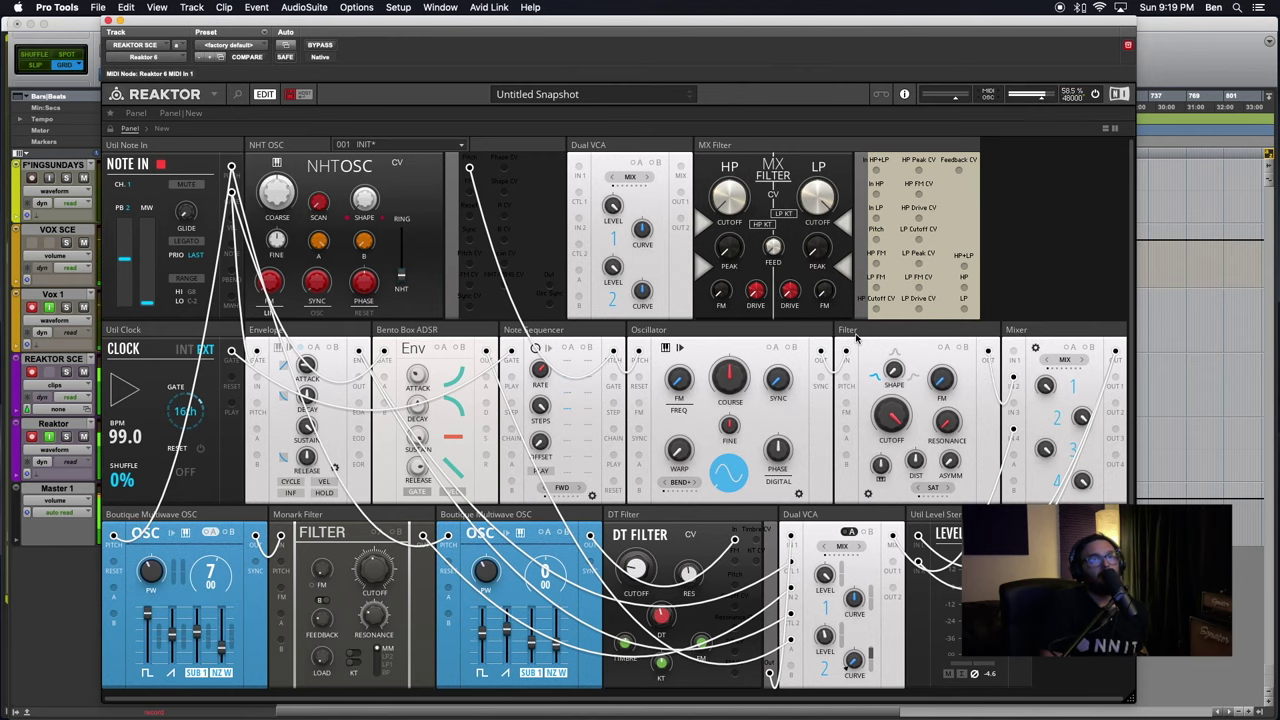
right_click(992, 371)
click(1060, 242)
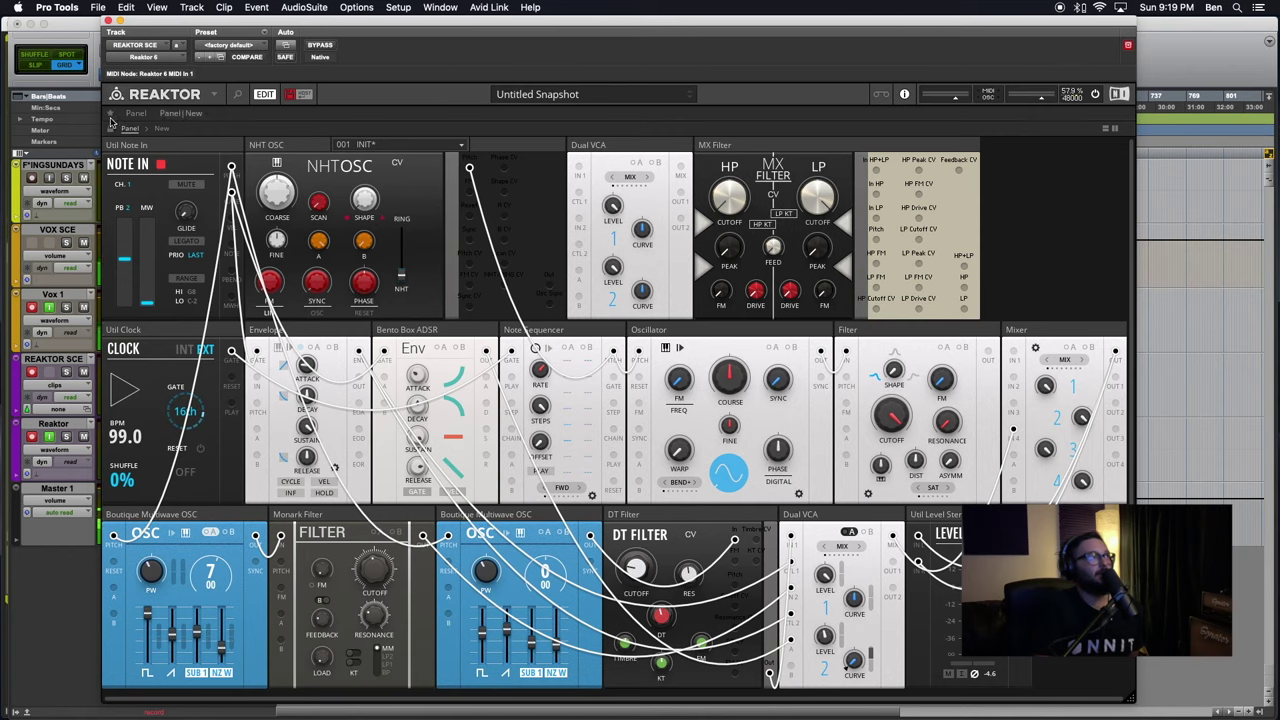
Open the block library browser and collapse the Blocks Primes folder
click(237, 94)
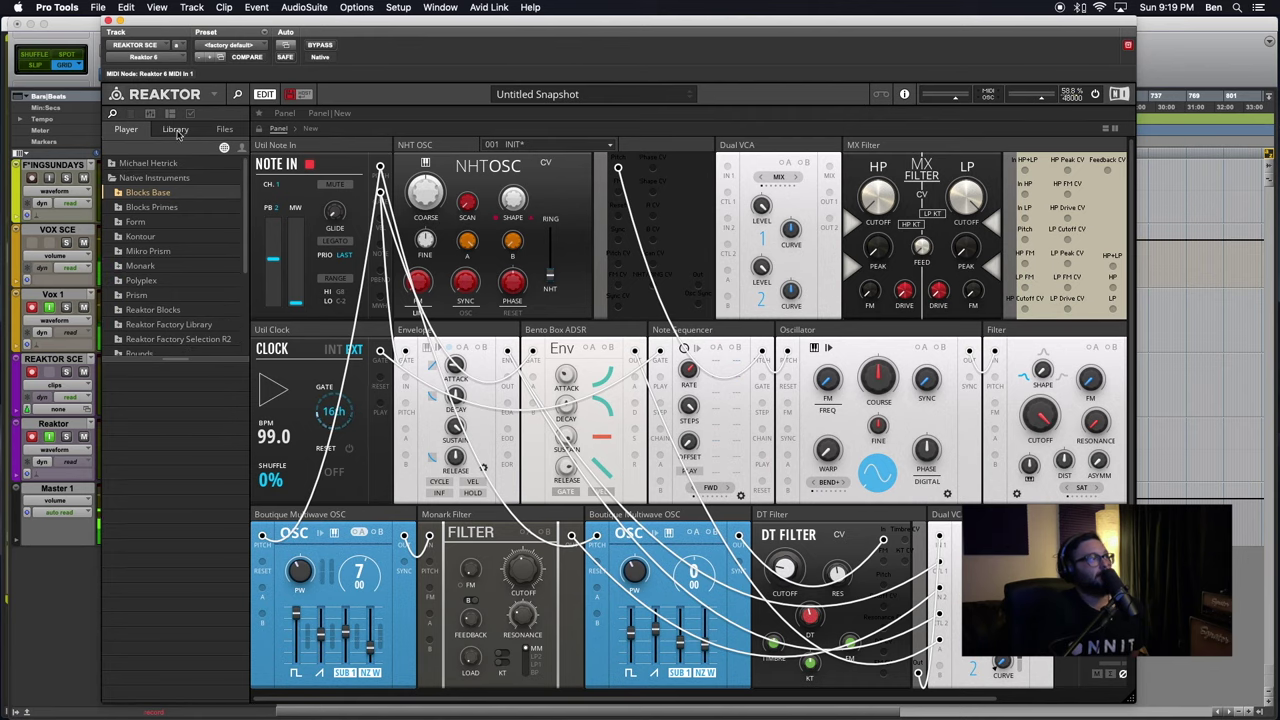
click(185, 135)
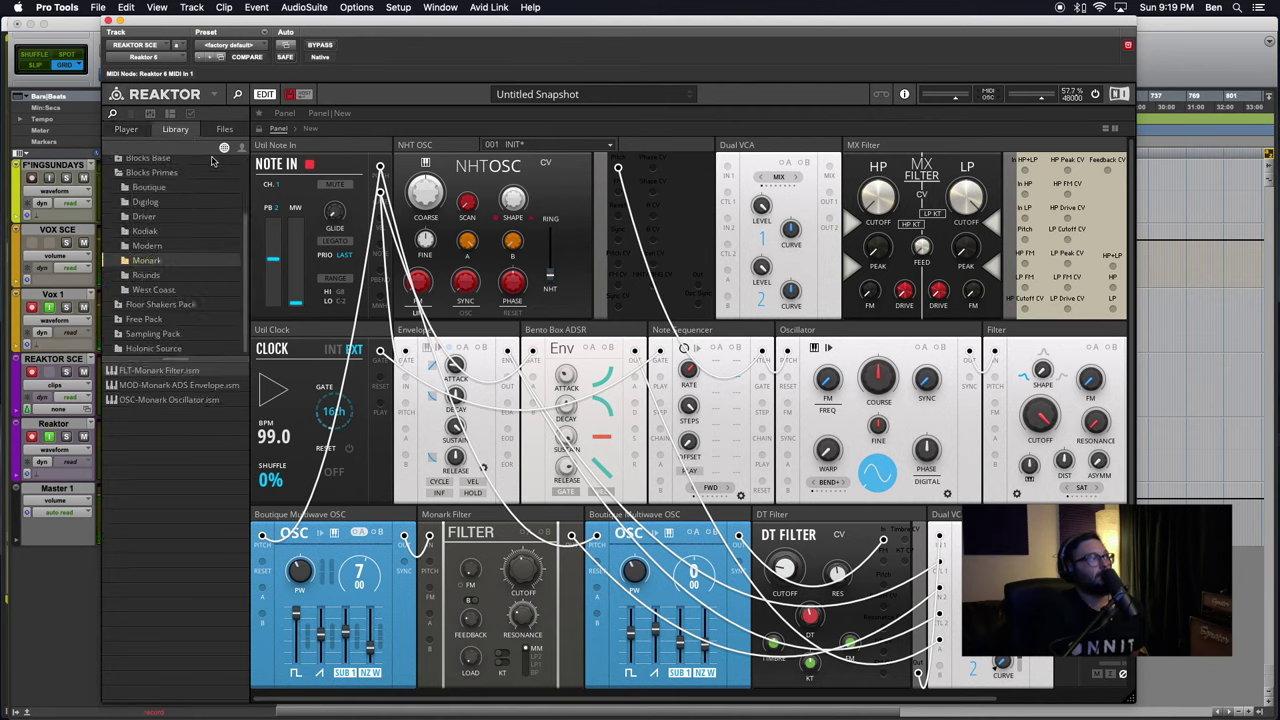
click(118, 173)
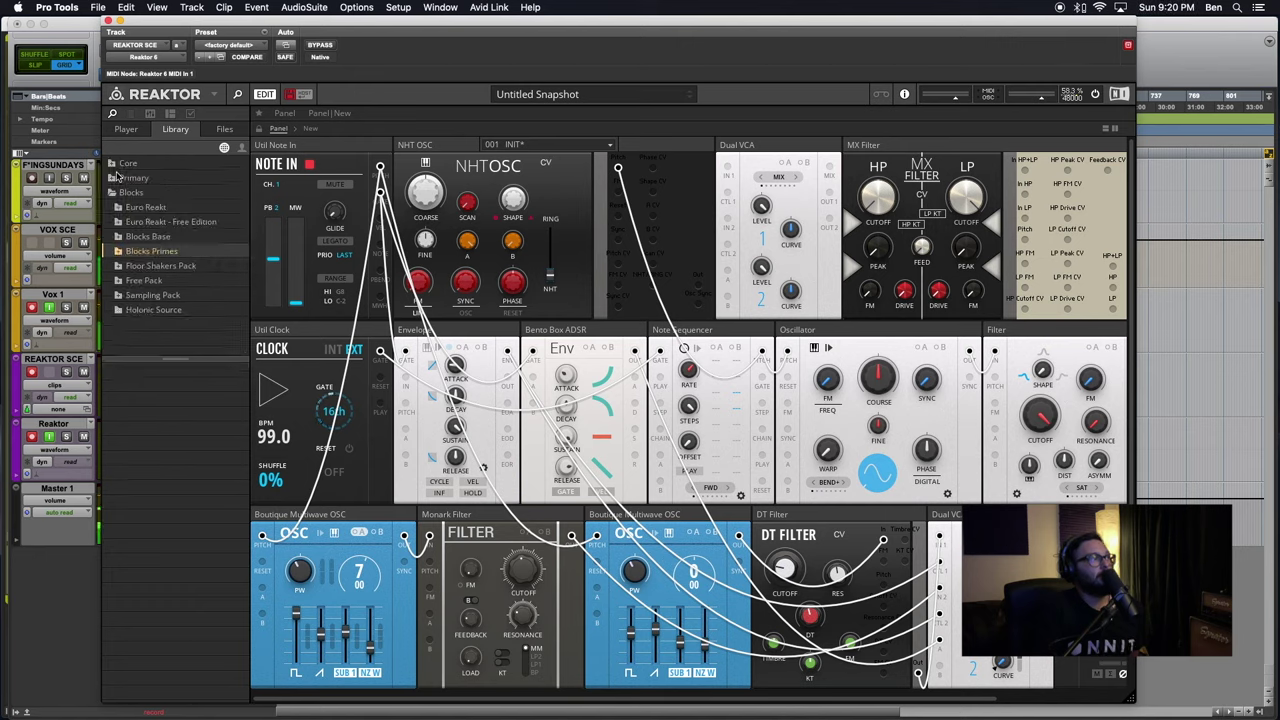
Look through the Modulation blocks of the Floor Shakers Pack for a suitable envelope
click(118, 266)
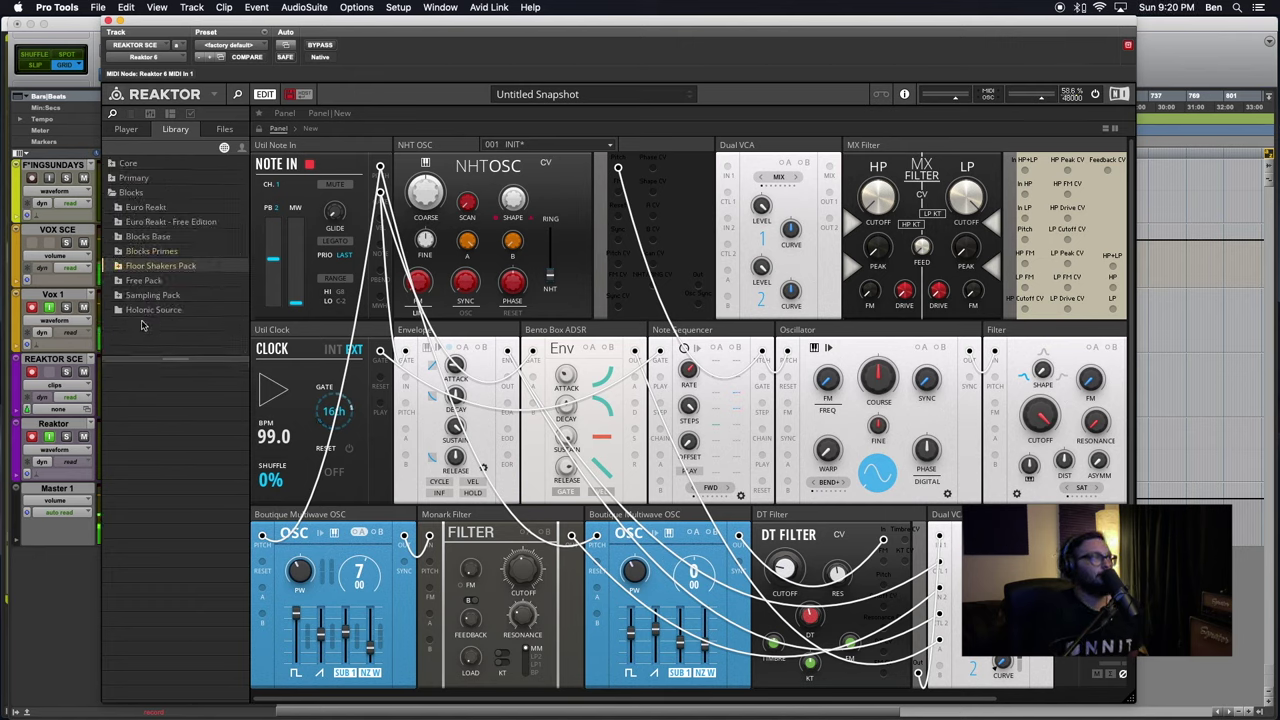
click(120, 268)
scroll(144, 303, down, 2)
click(147, 281)
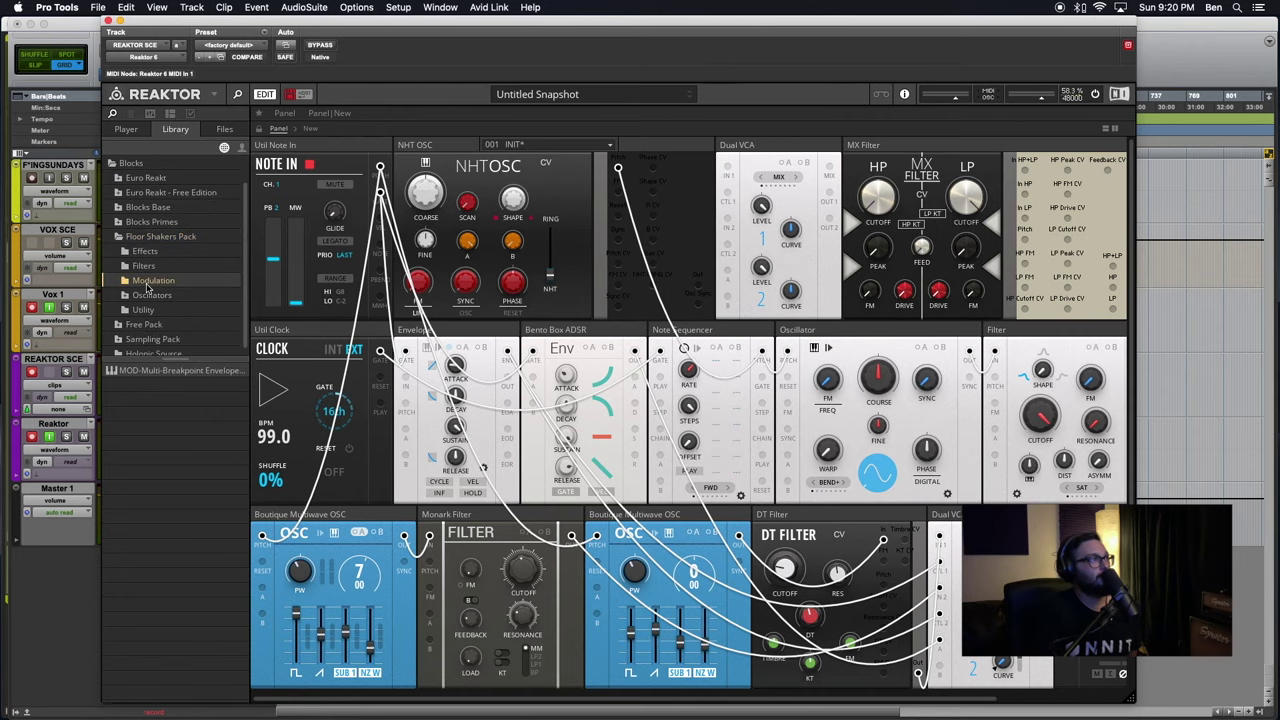
scroll(182, 334, down, 1)
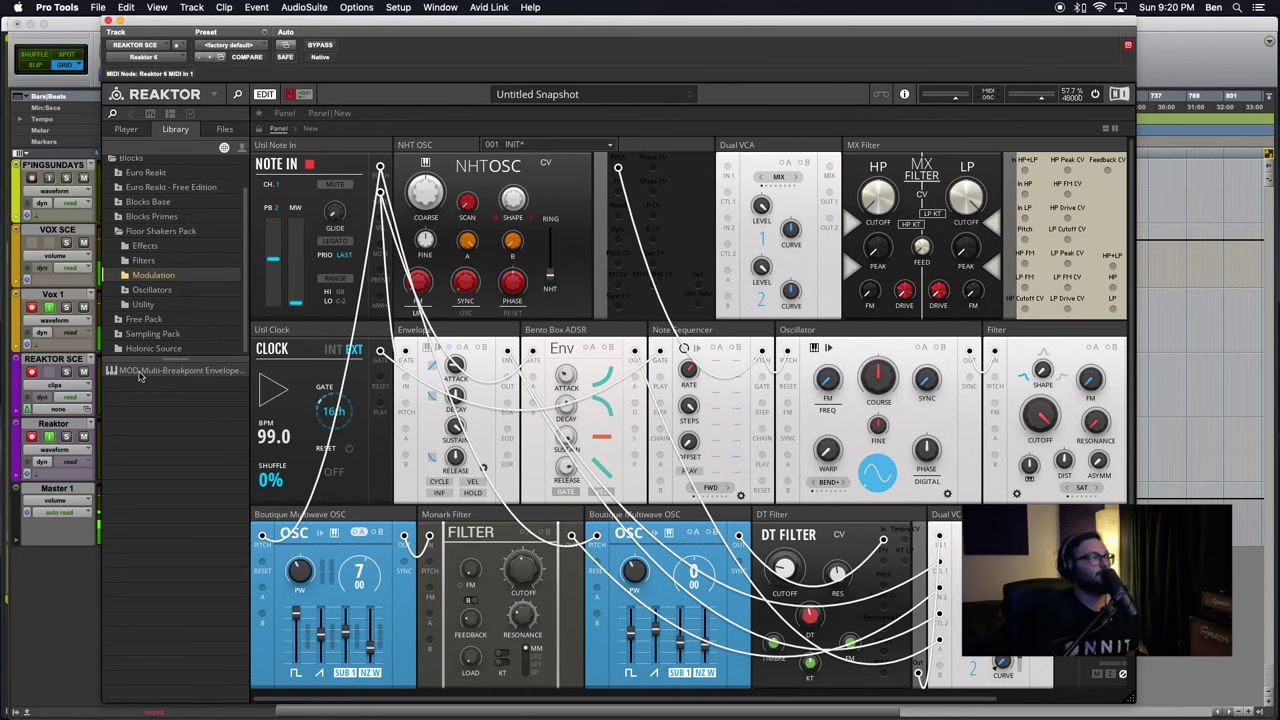
scroll(435, 435, right, 3)
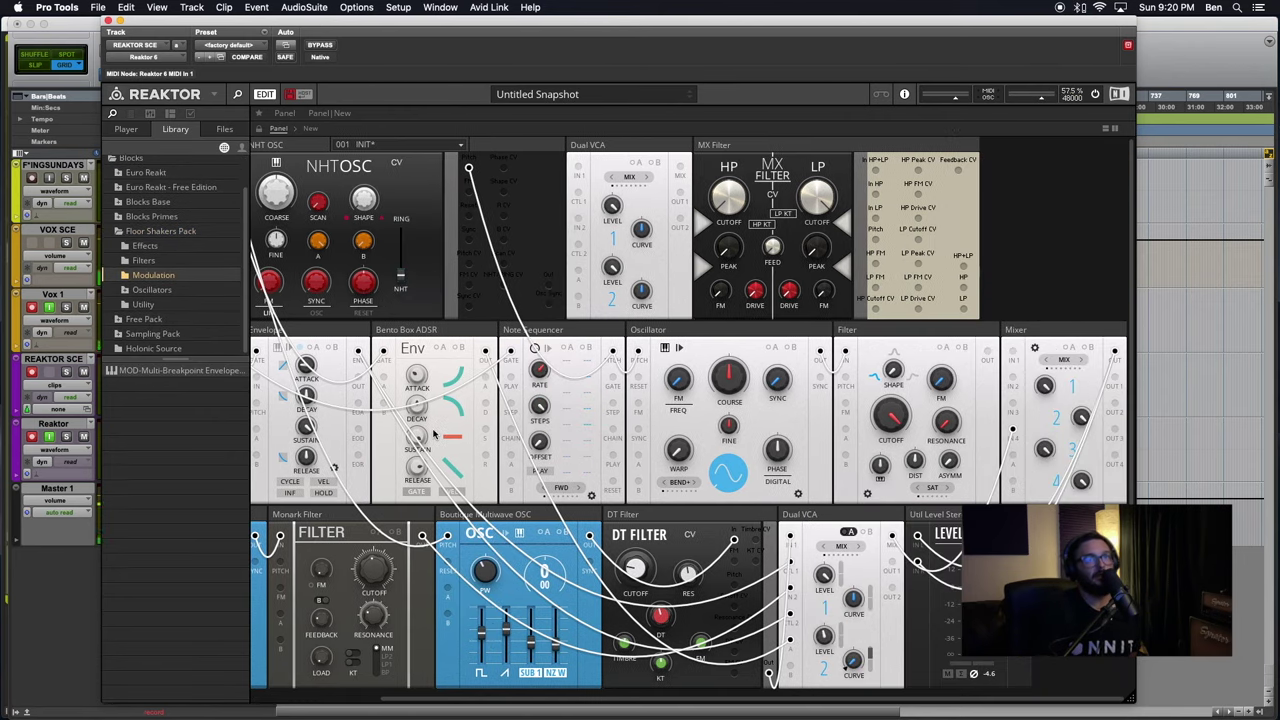
scroll(665, 428, left, 3)
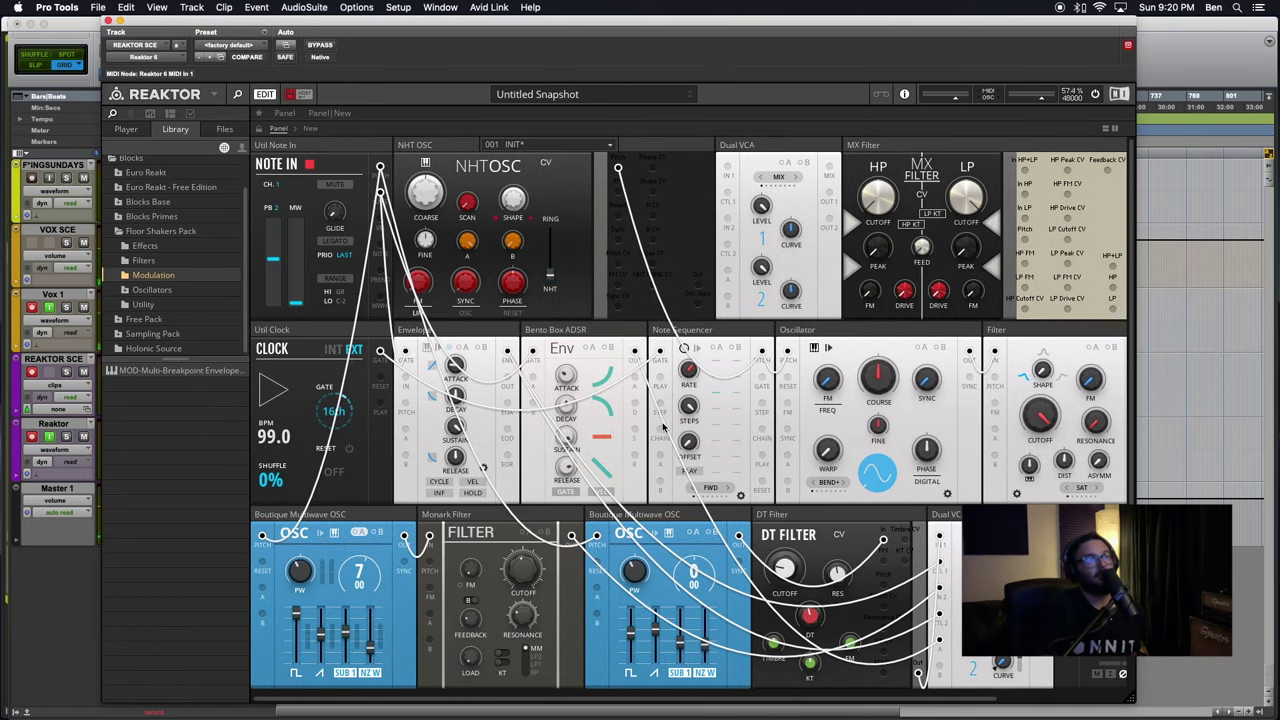
Add the MOD-Envelope.ism block from the Free Pack's Modulation folder between the NHT OSC and Dual VCA blocks
click(119, 230)
click(121, 284)
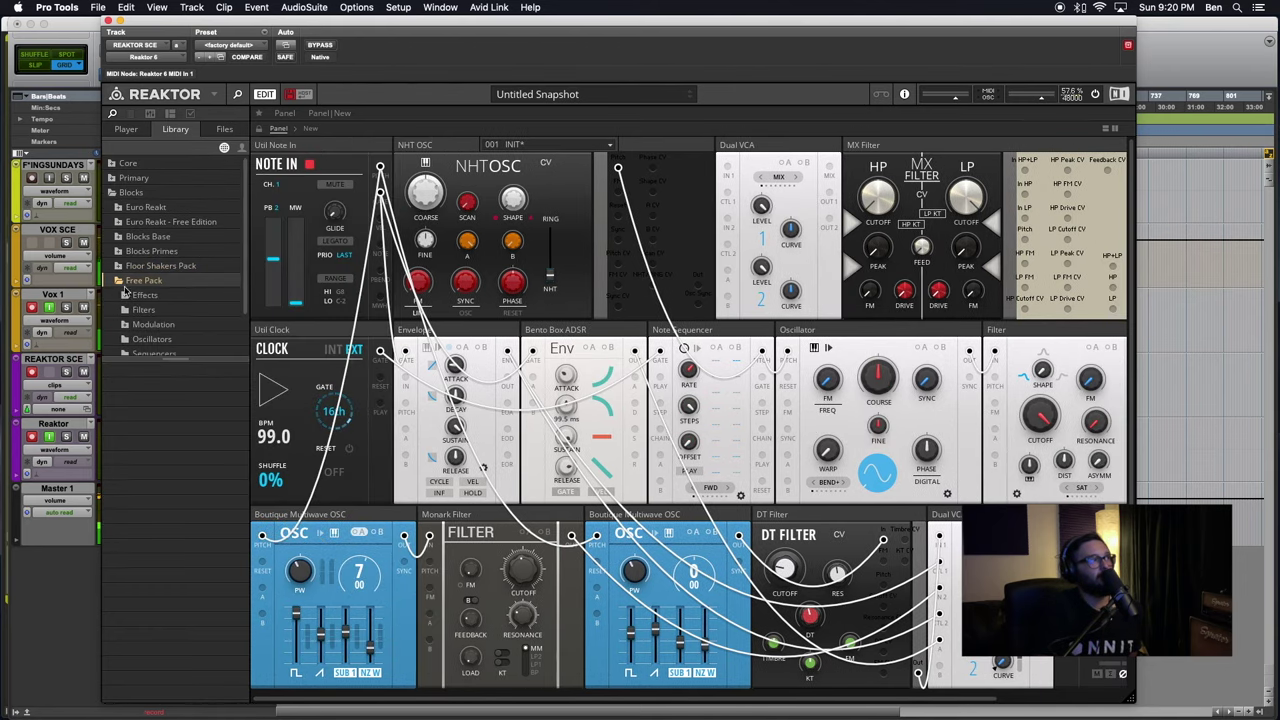
scroll(153, 325, down, 2)
click(137, 279)
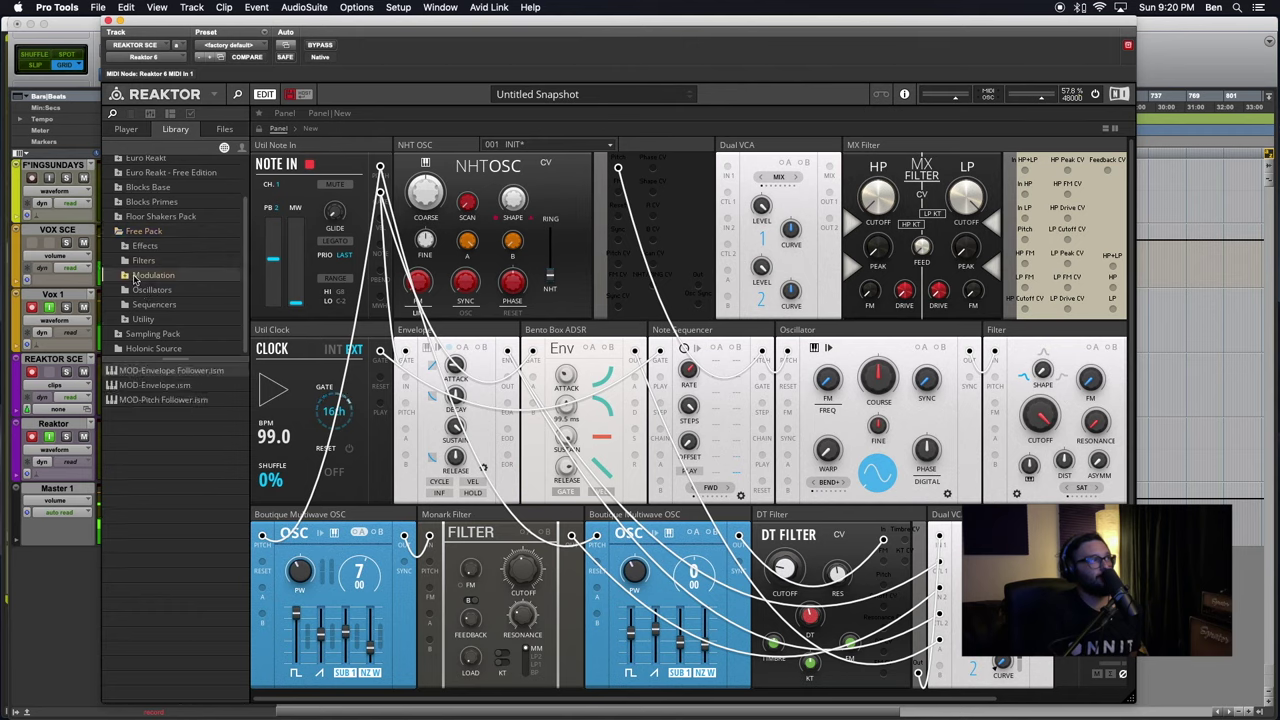
click(150, 386)
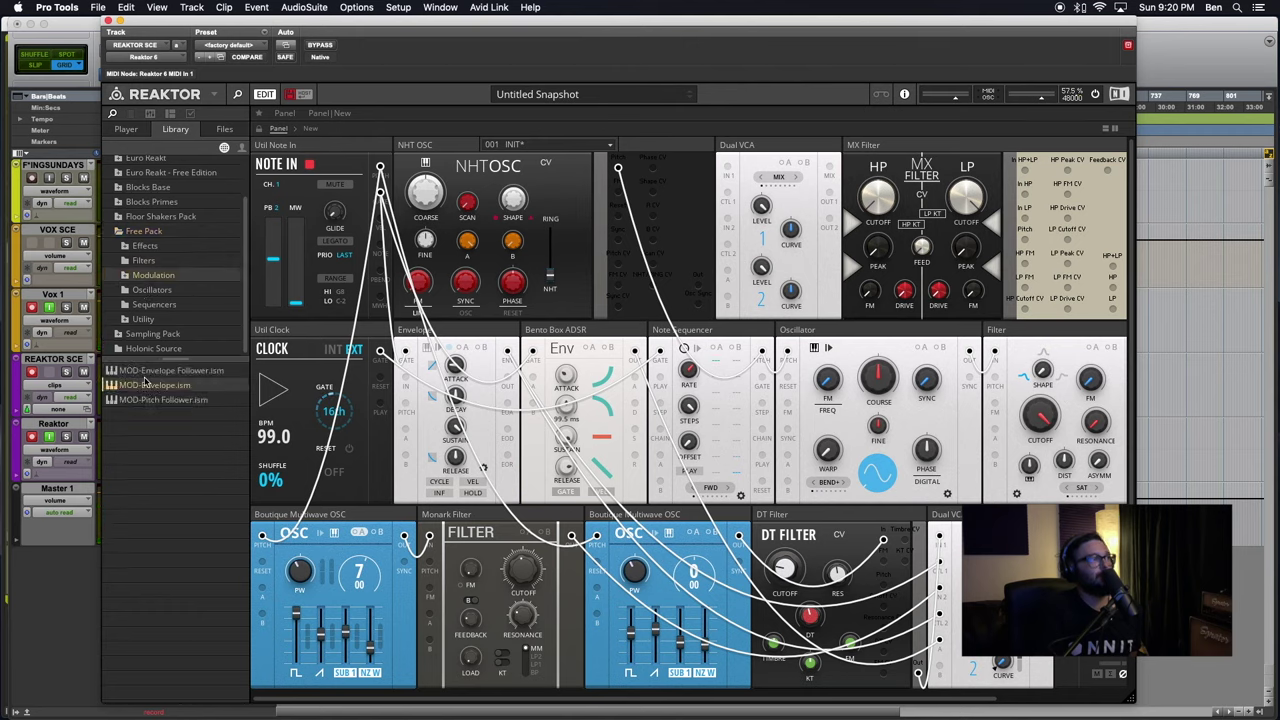
drag(130, 386, 712, 183)
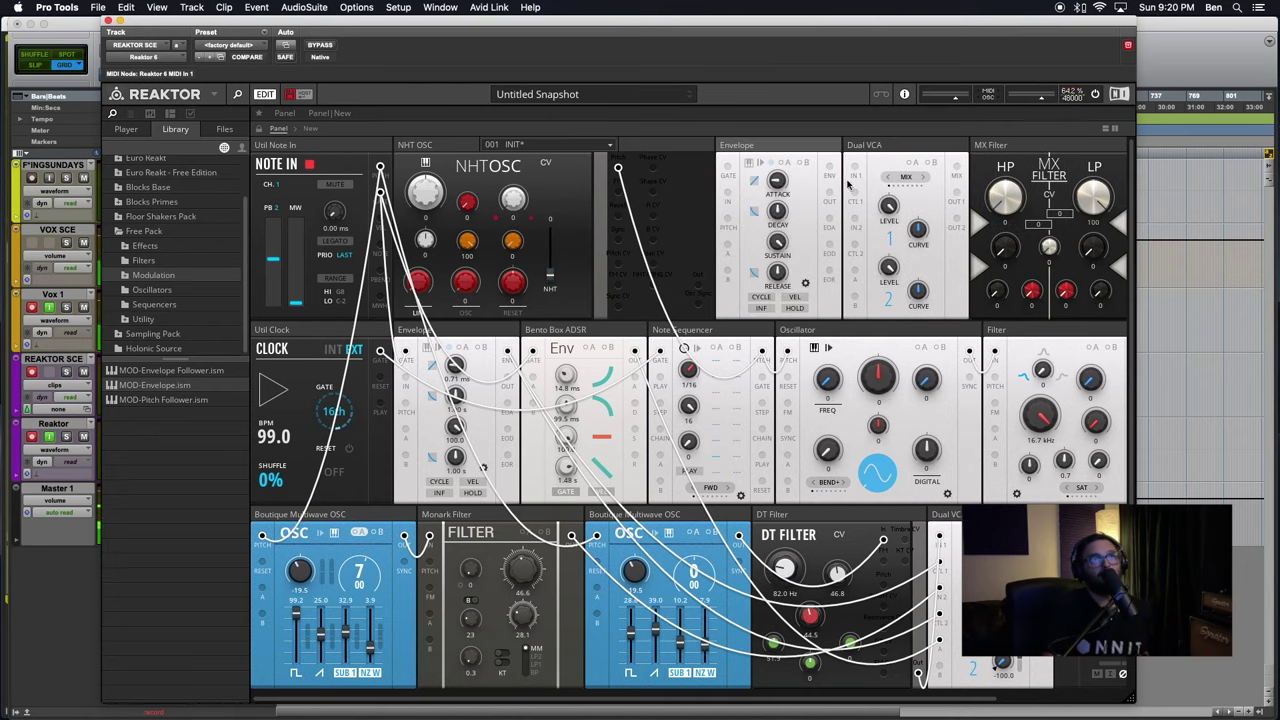
scroll(737, 220, down, 2)
scroll(737, 220, up, 2)
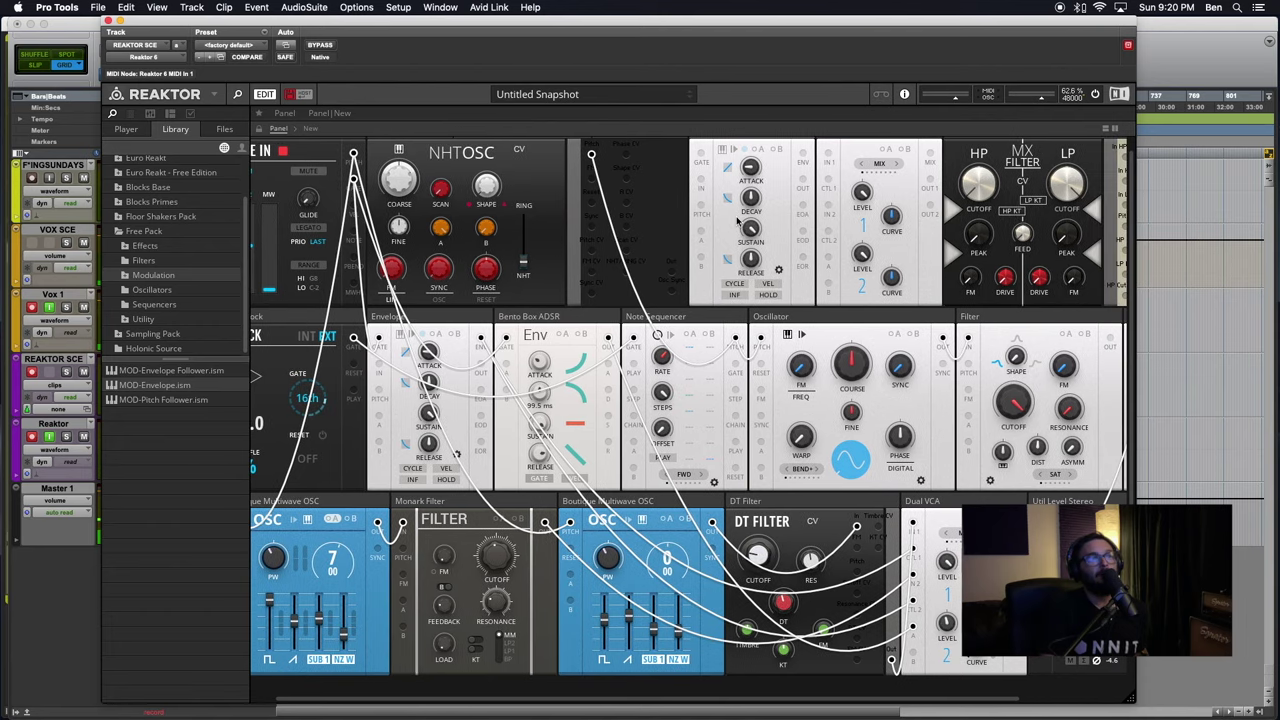
scroll(737, 220, right, 3)
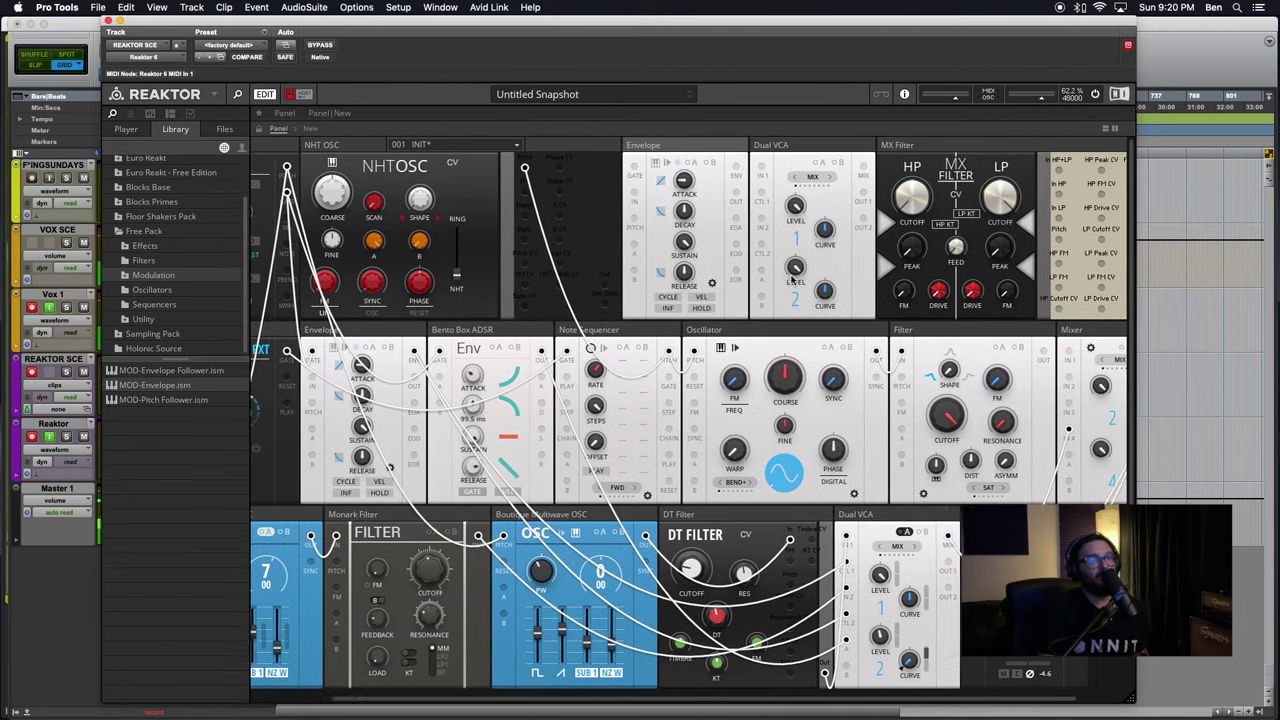
Wire the upper Envelope's Env output to both control inputs of the neighbouring Dual VCA
scroll(756, 292, right, 1)
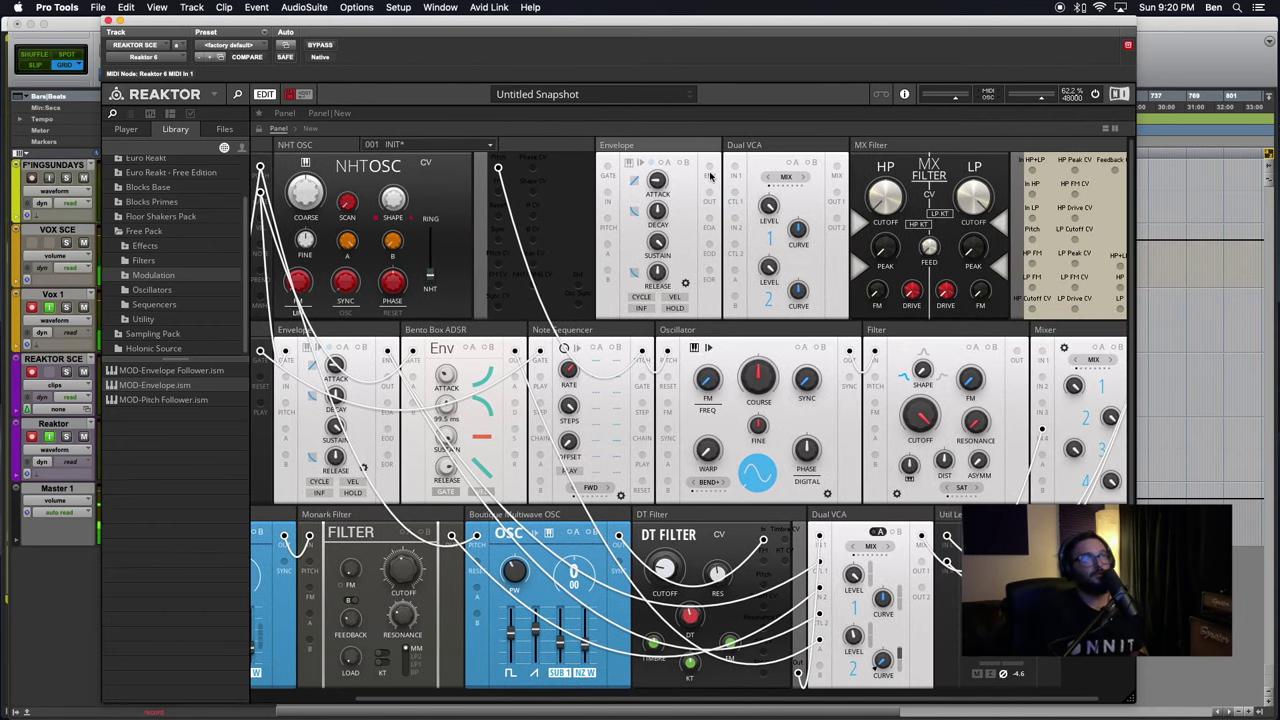
drag(710, 168, 735, 193)
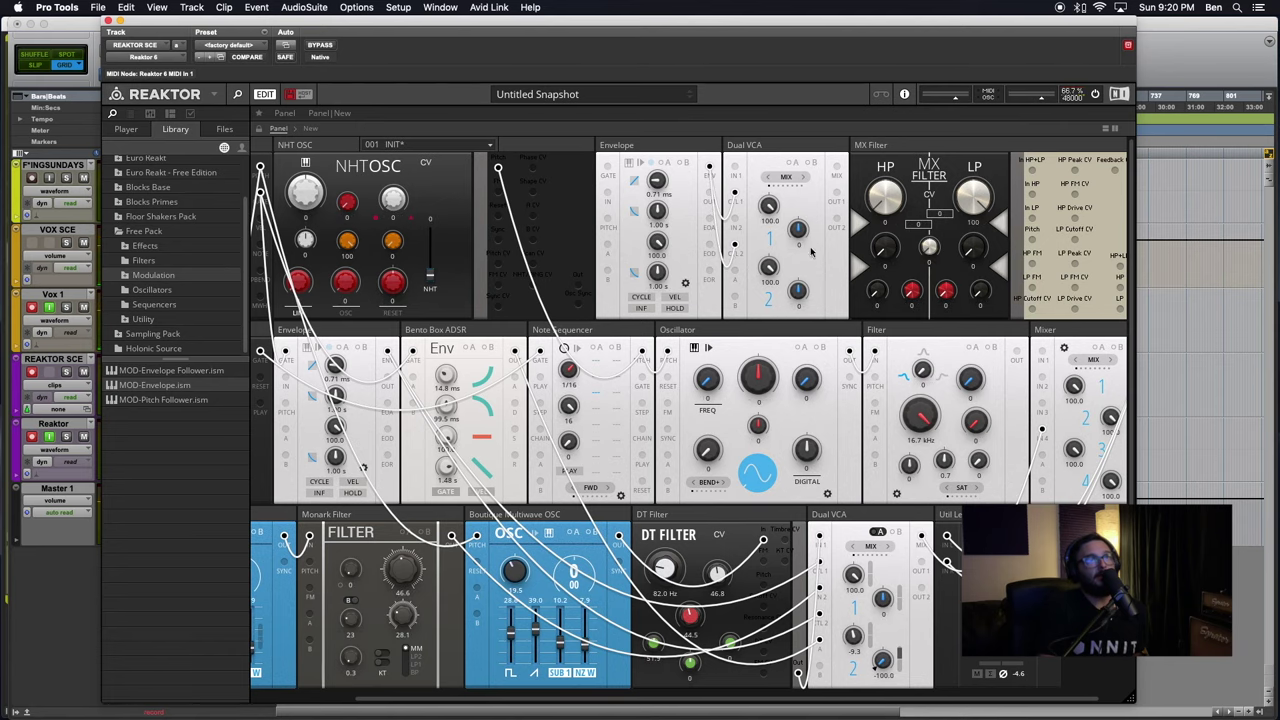
mouse_move(768, 208)
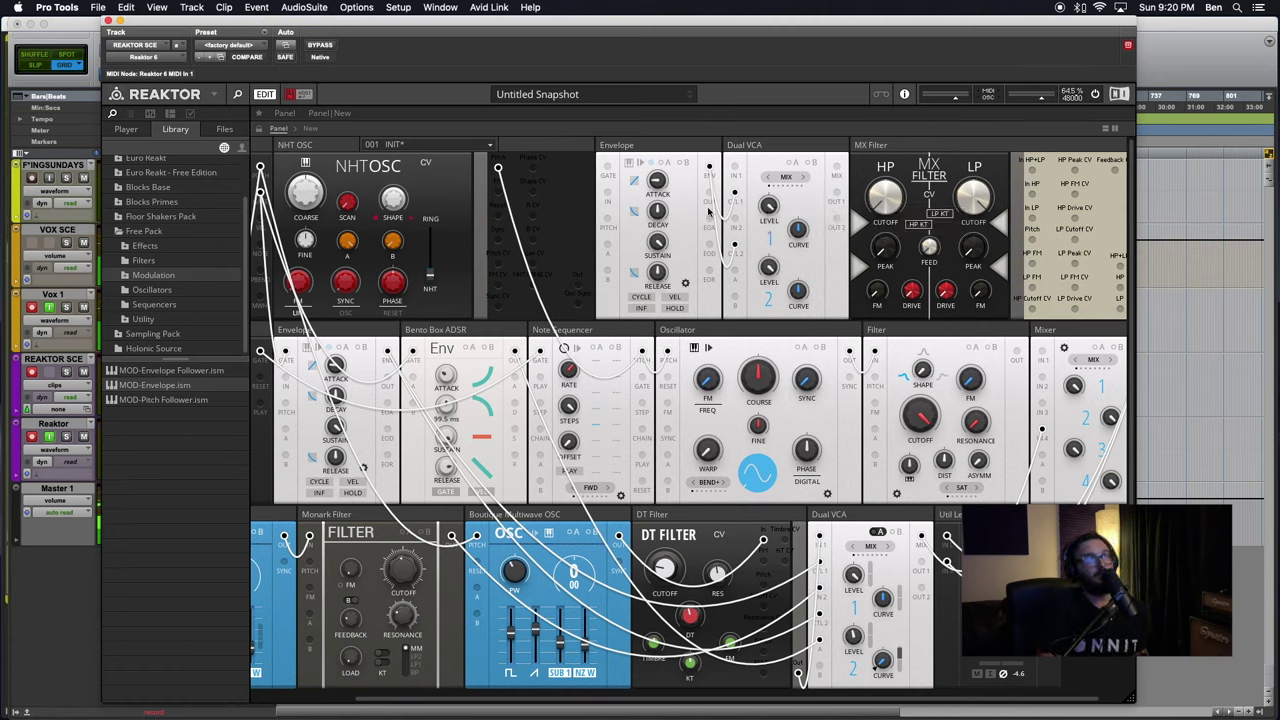
click(641, 145)
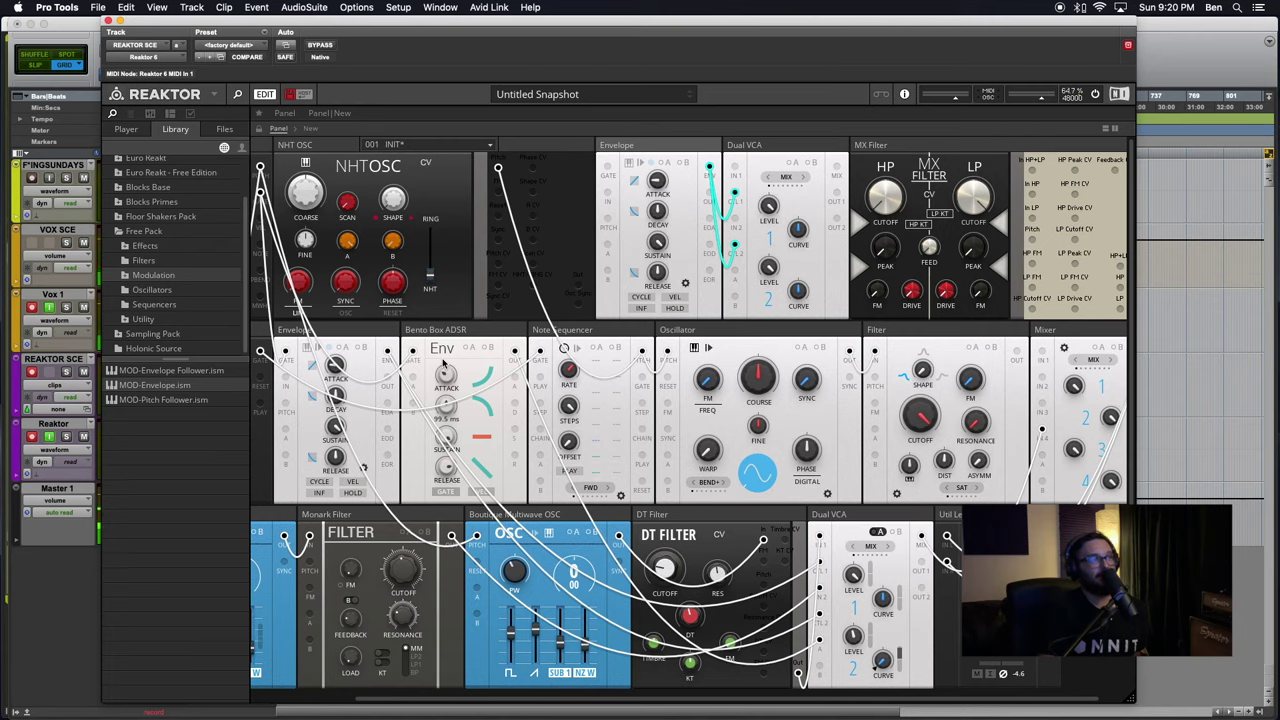
Wire the Note Sequencer's Gate output to the Gate input of the upper Envelope block
scroll(443, 363, left, 5)
click(366, 318)
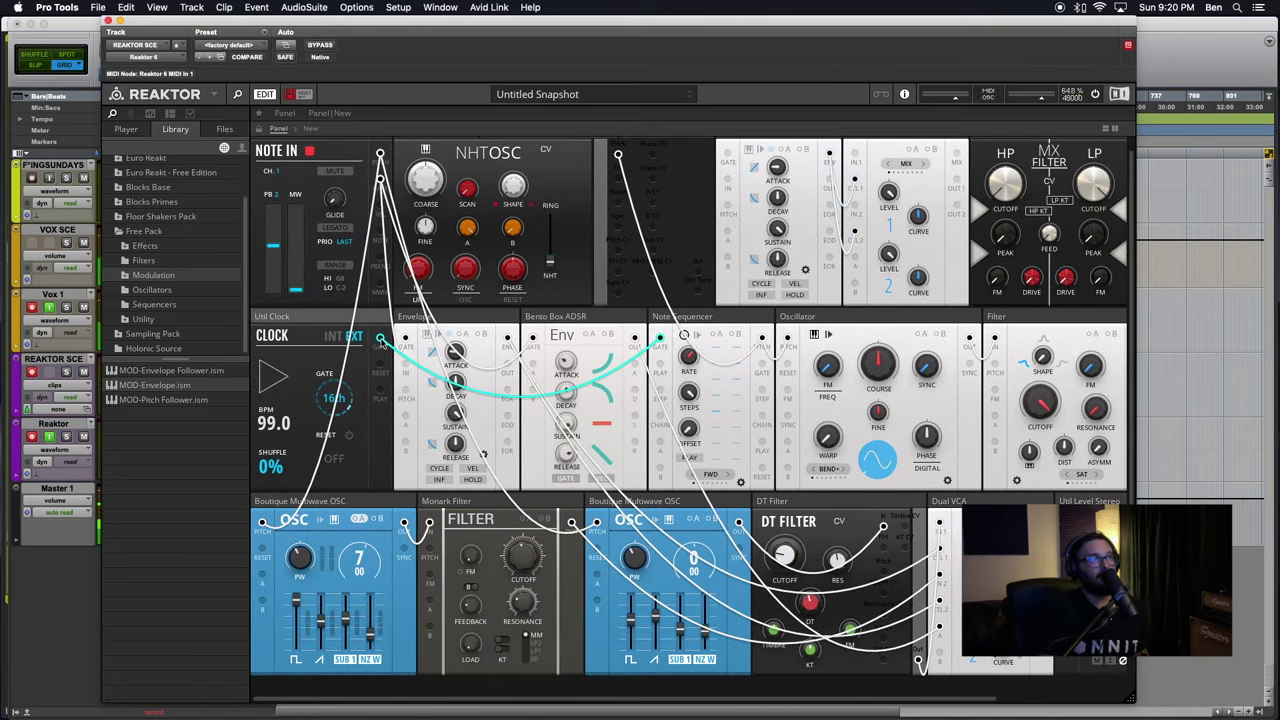
scroll(625, 347, right, 4)
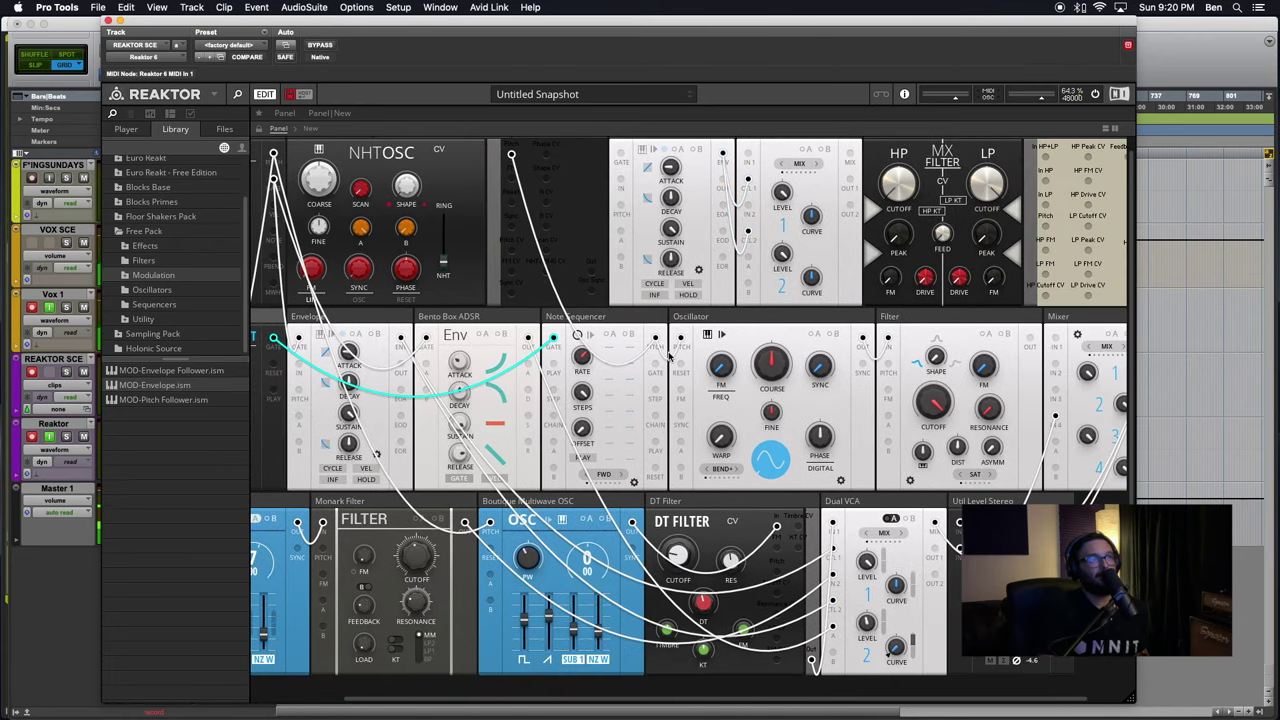
scroll(632, 392, right, 1)
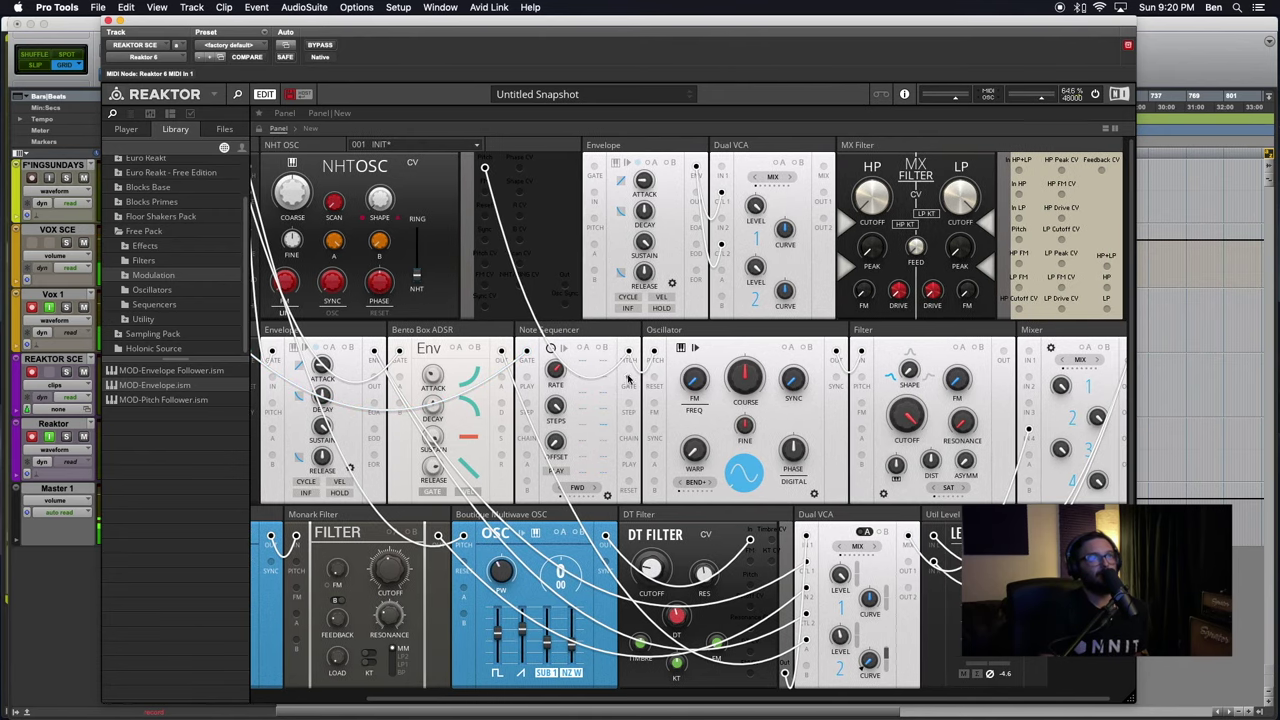
drag(598, 211, 595, 168)
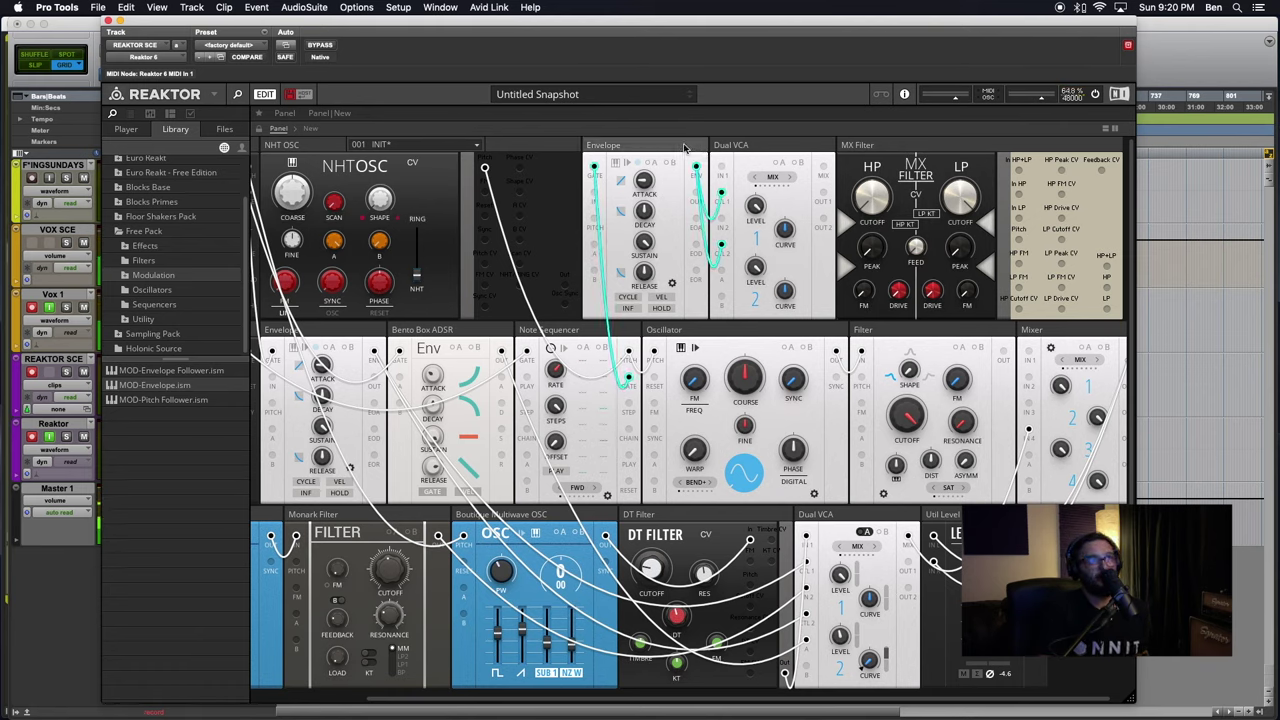
Move the MX Filter block between the NHT OSC and the upper Envelope
scroll(737, 350, right, 2)
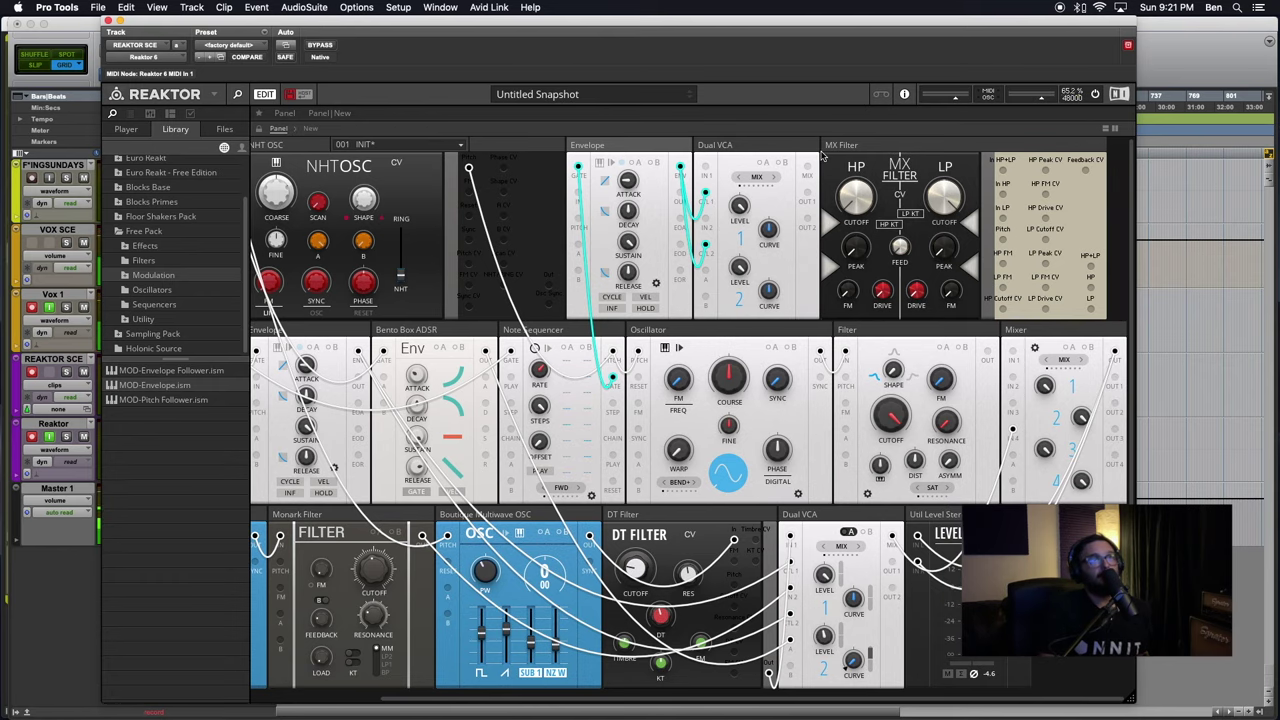
click(873, 152)
click(867, 149)
drag(898, 148, 630, 147)
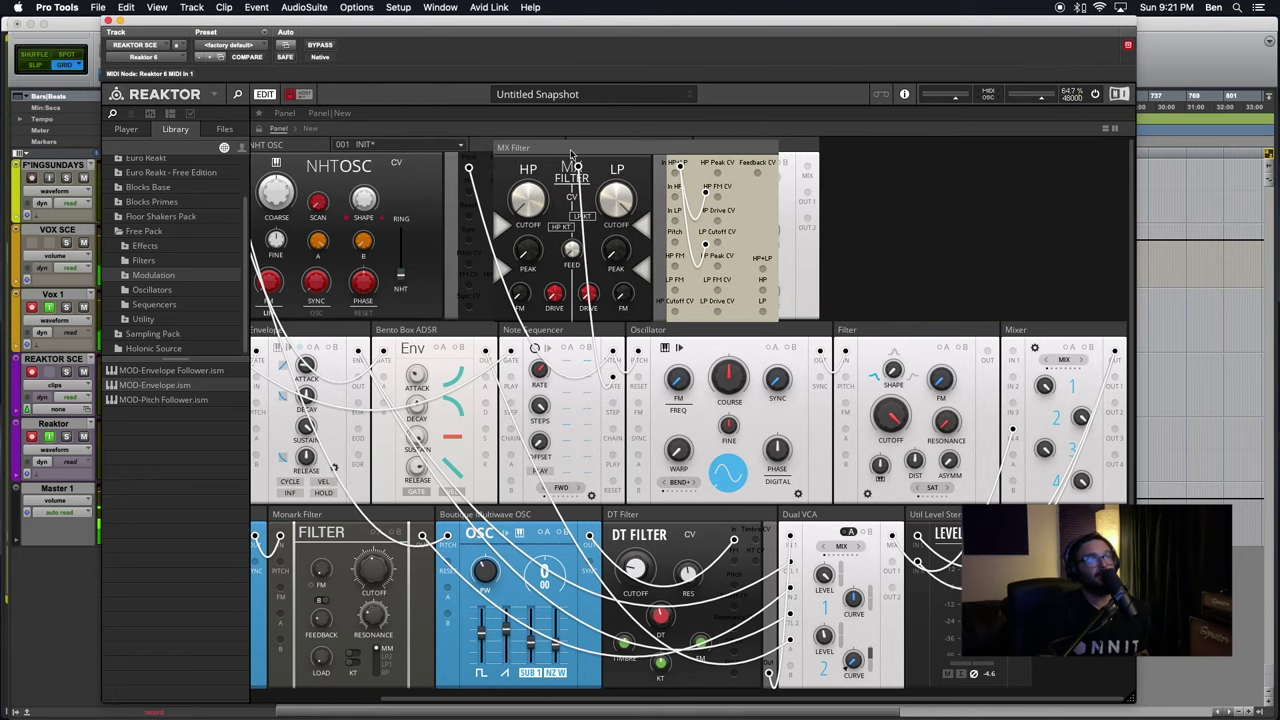
Wire the NHT OSC's Out port to the MX Filter's In LP input
click(298, 150)
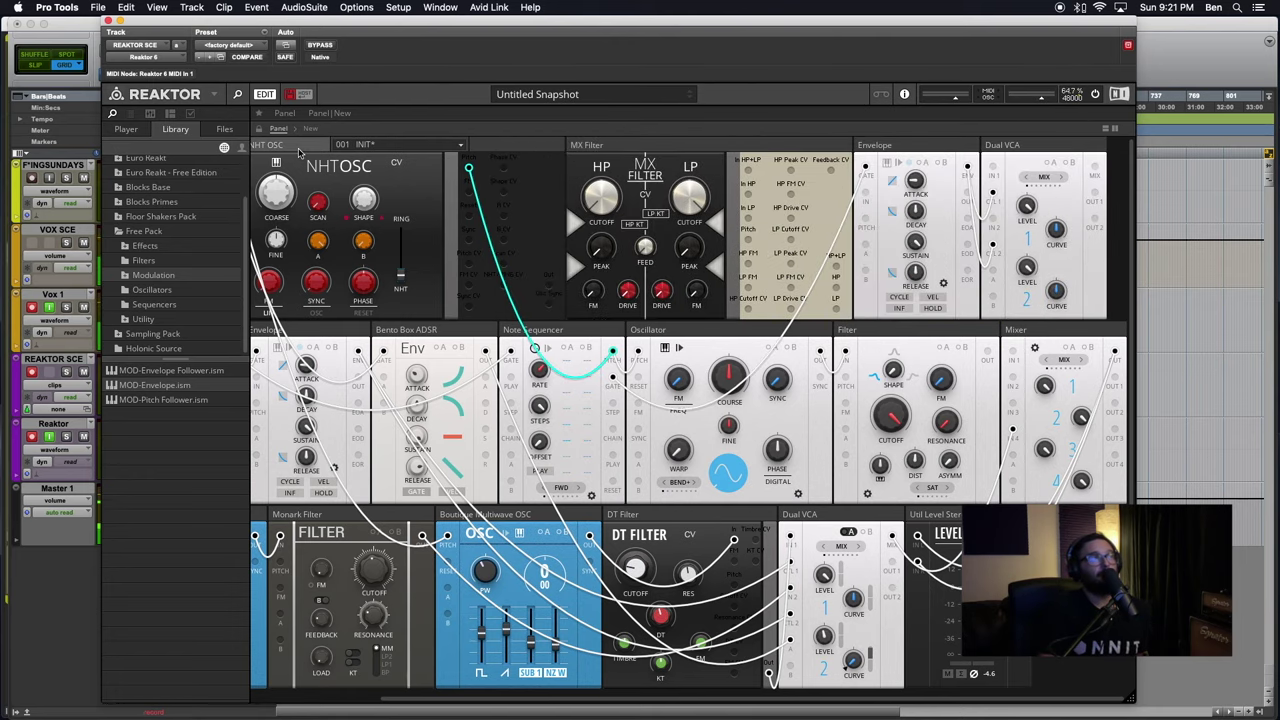
scroll(298, 150, left, 3)
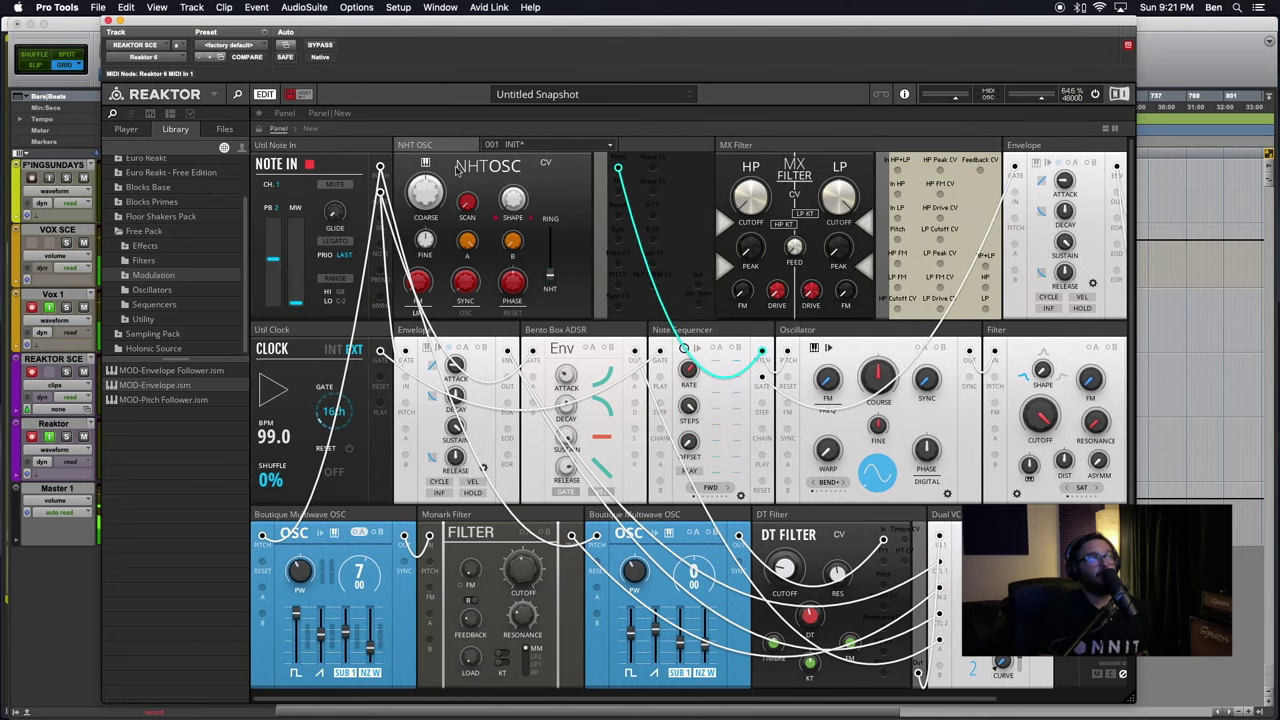
click(772, 147)
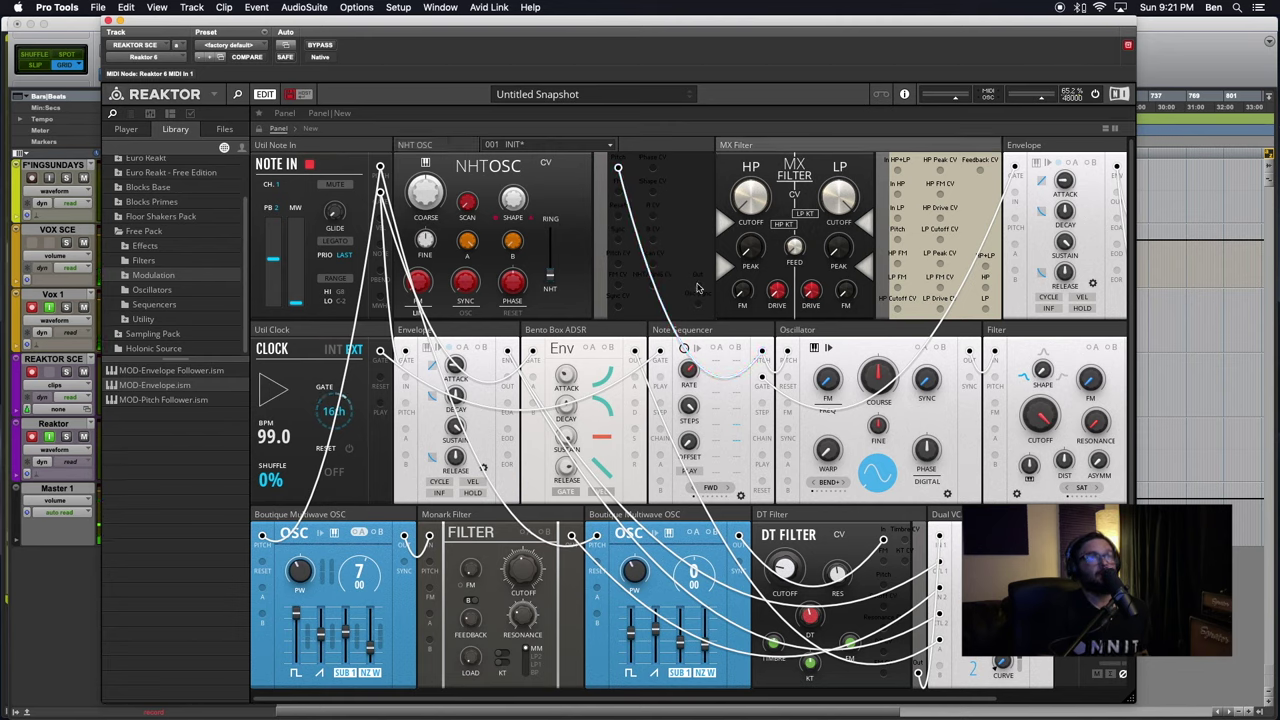
drag(698, 287, 896, 219)
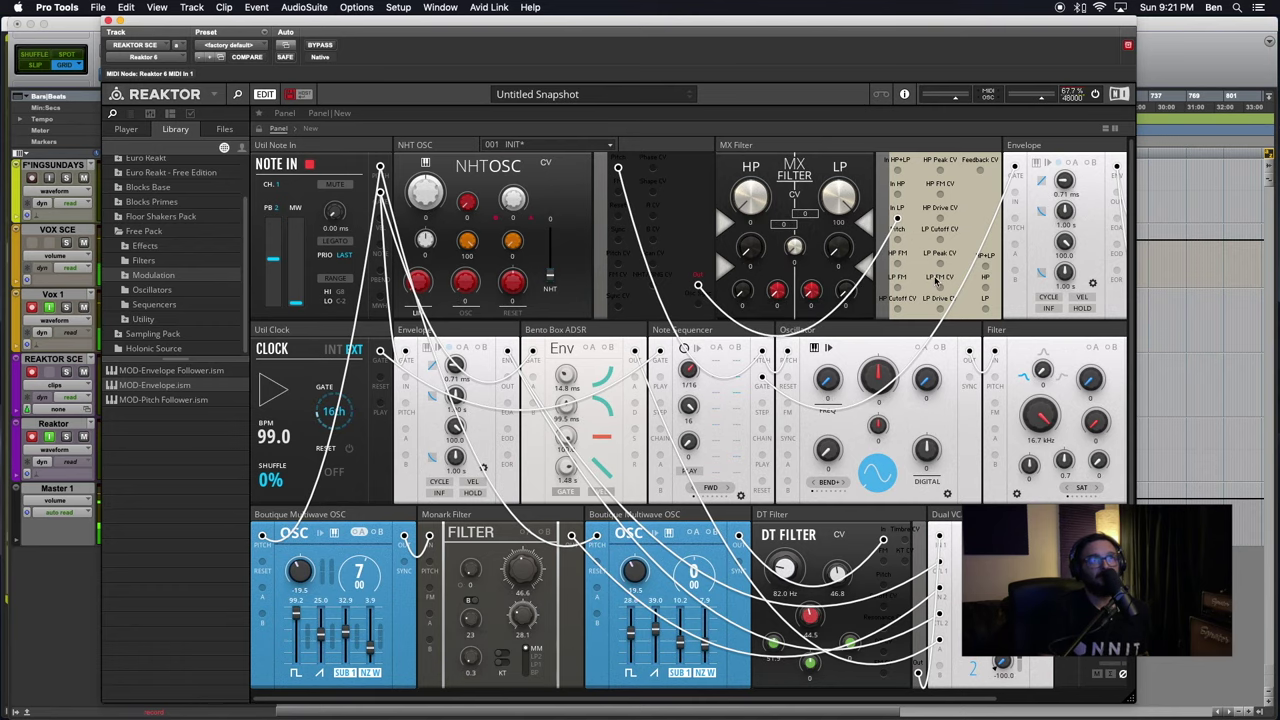
click(905, 145)
Wire the MX Filter's LP output to the In 1 port of the upper Dual VCA
scroll(905, 145, right, 5)
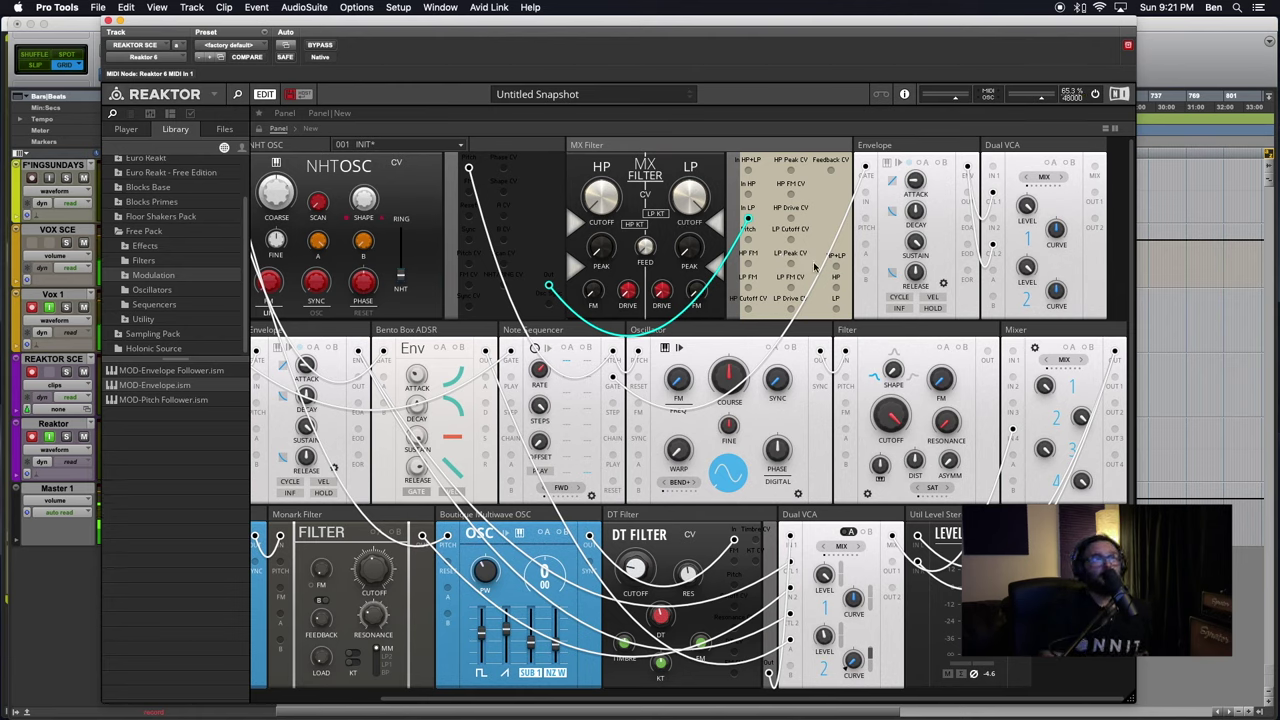
drag(836, 309, 993, 168)
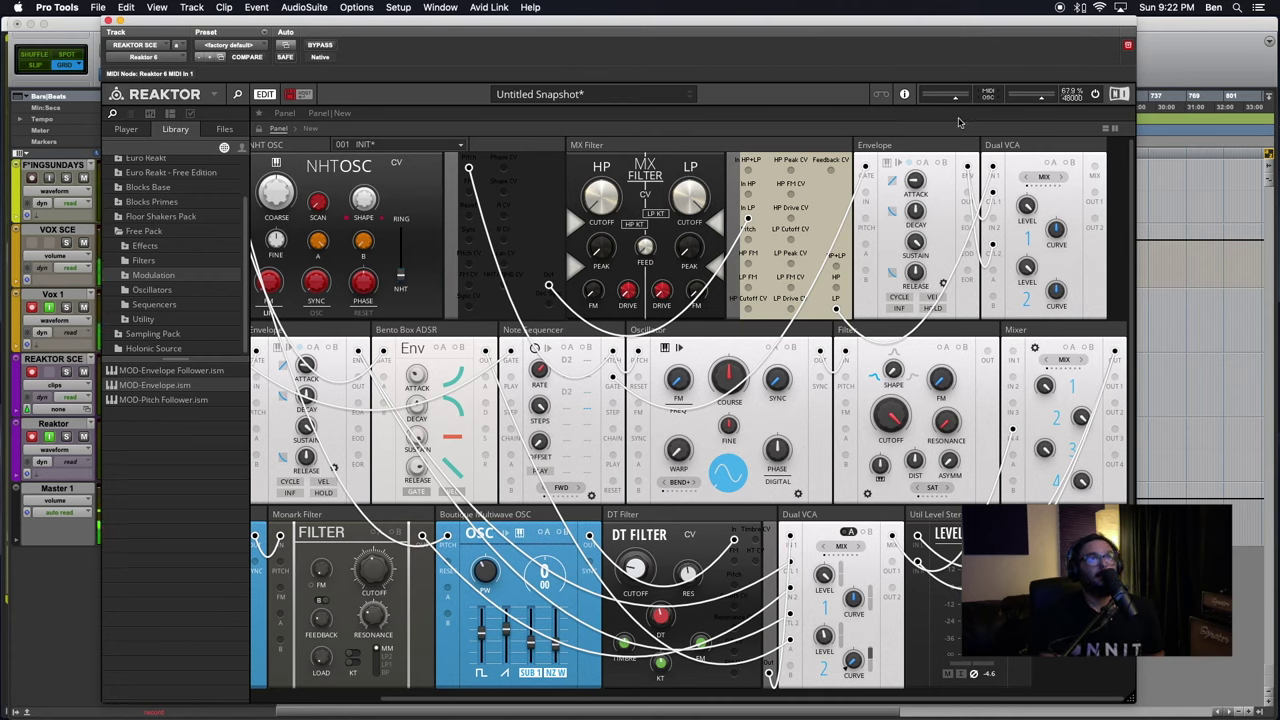
click(930, 147)
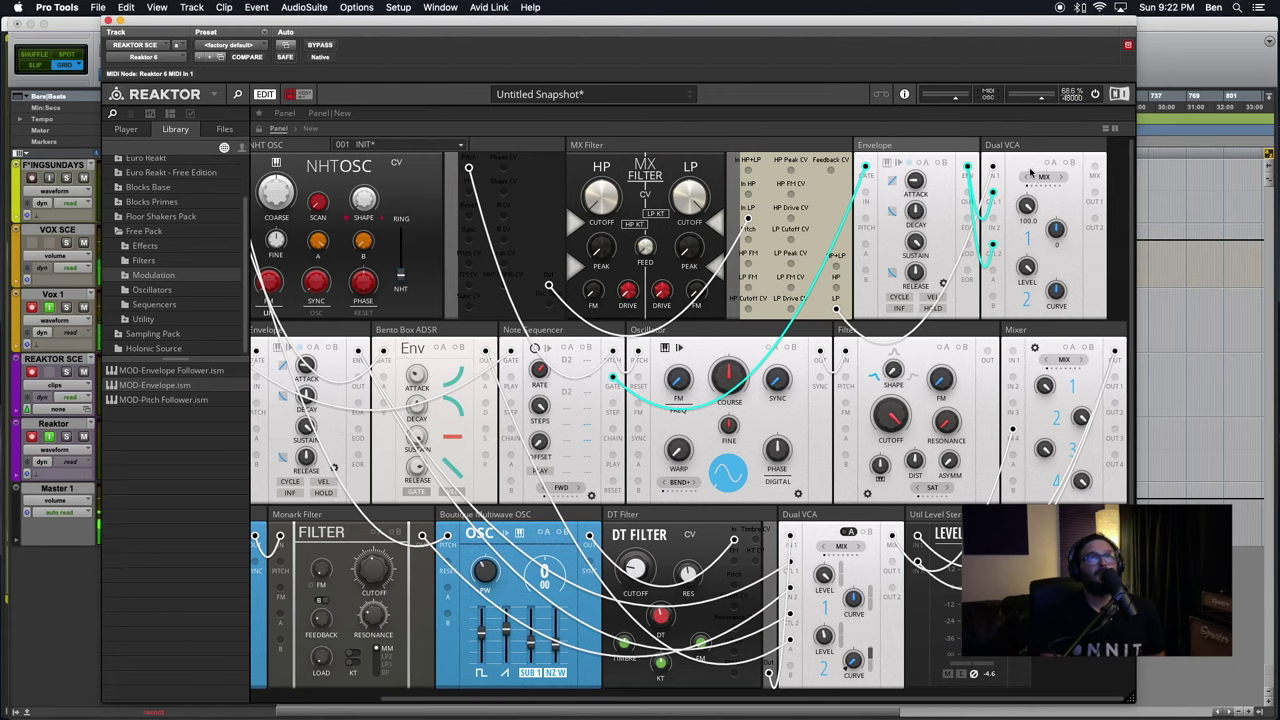
Move the Mixer beside the lower Dual VCA and the Util Level Stereo block beside the middle row's Filter
click(1094, 167)
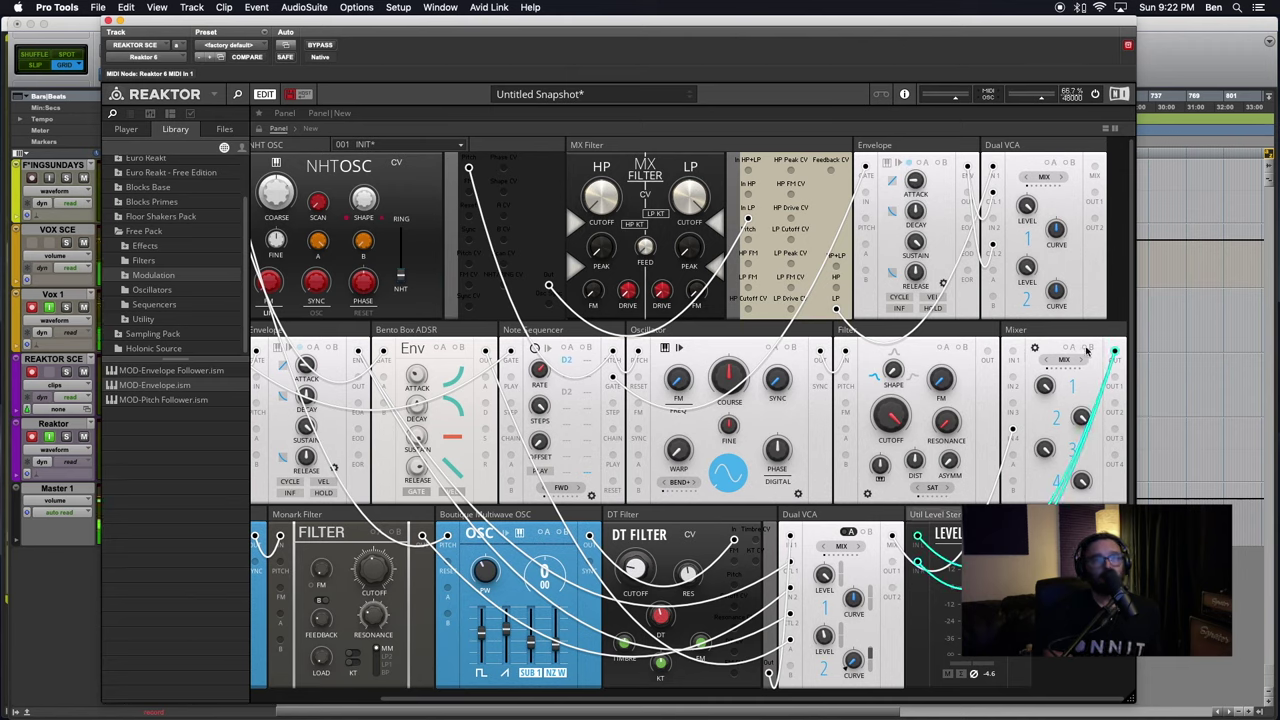
drag(1081, 334, 944, 526)
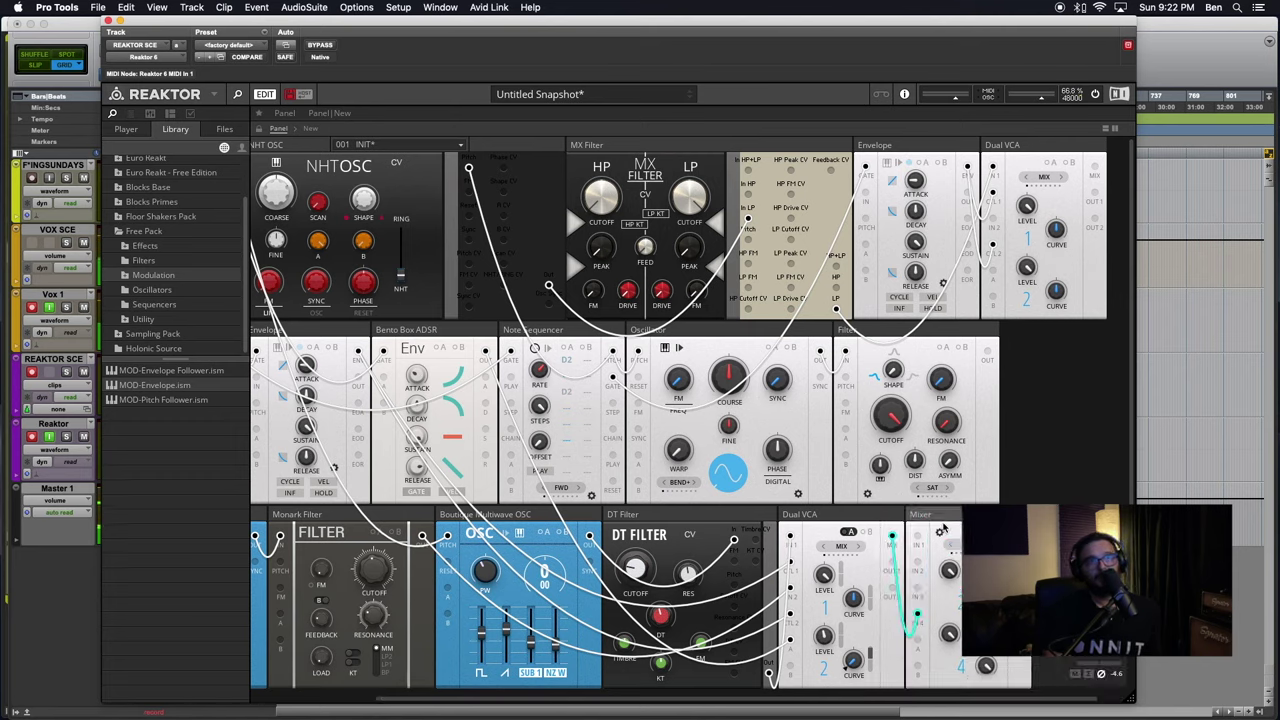
drag(1078, 515, 1047, 330)
scroll(1028, 404, right, 1)
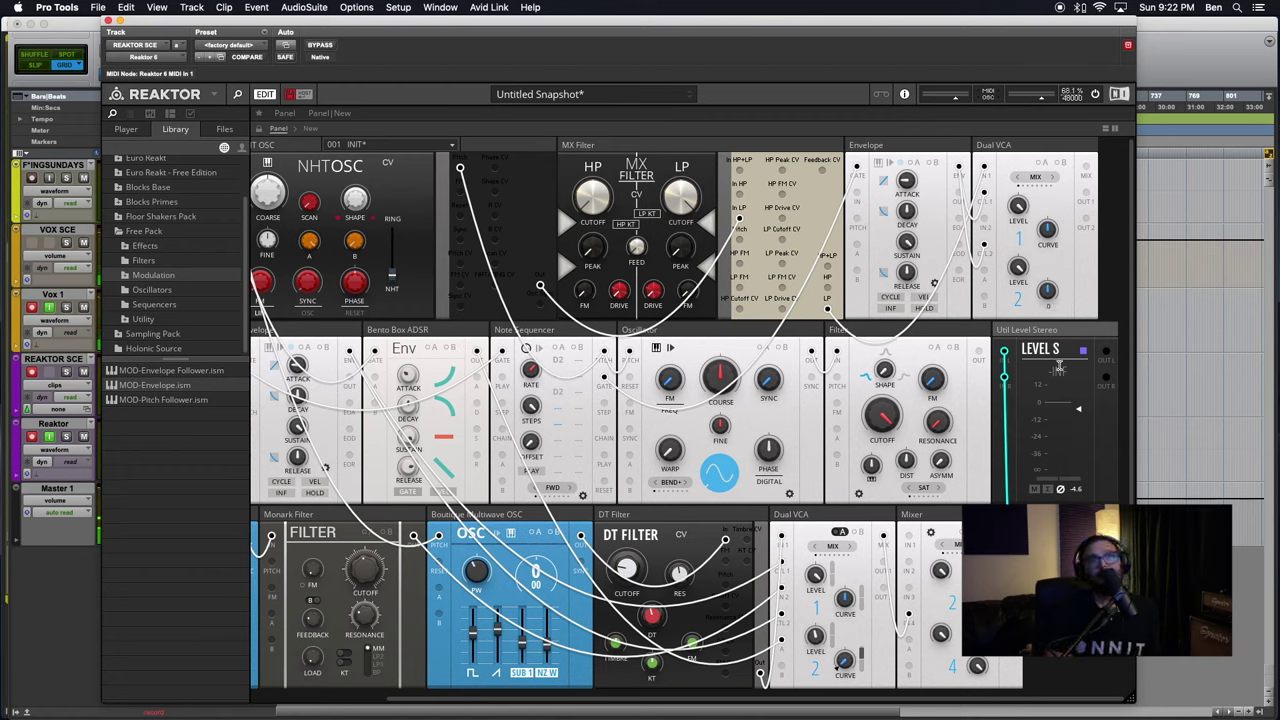
Wire the upper Dual VCA's Out 1 and Out 2 to the Mixer's In 1 and In 2
drag(883, 537, 908, 614)
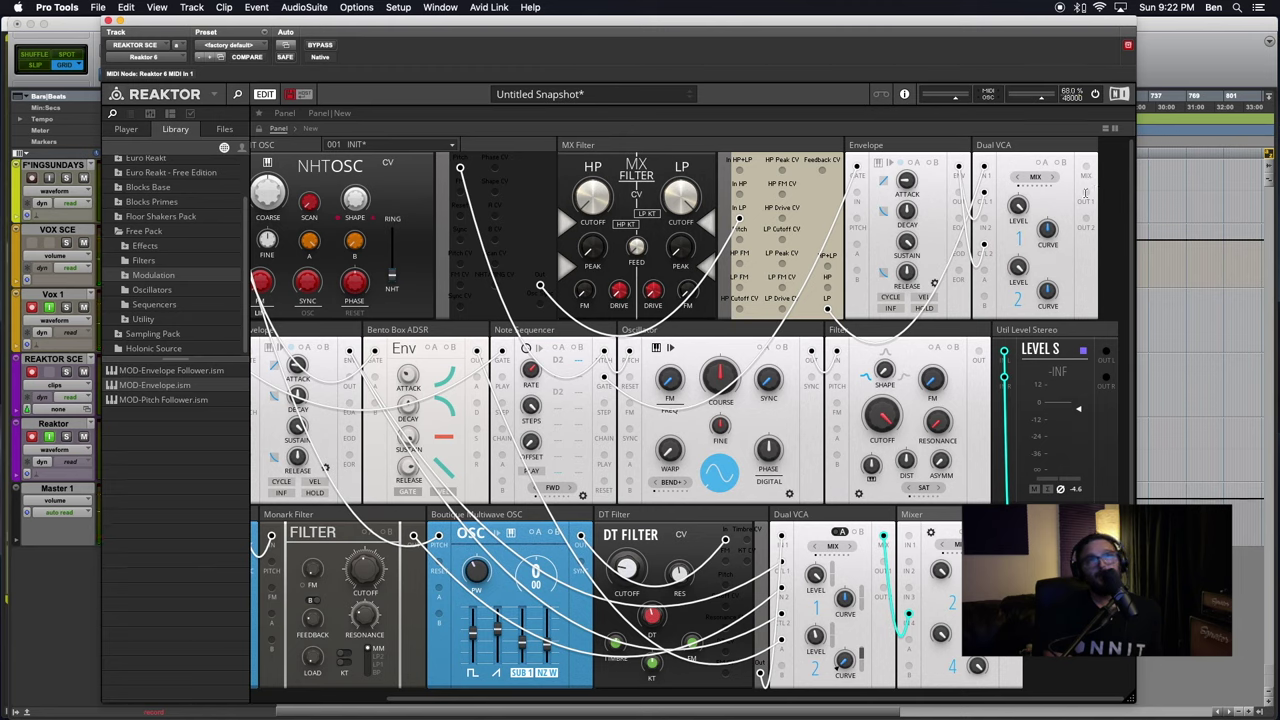
drag(1081, 193, 910, 539)
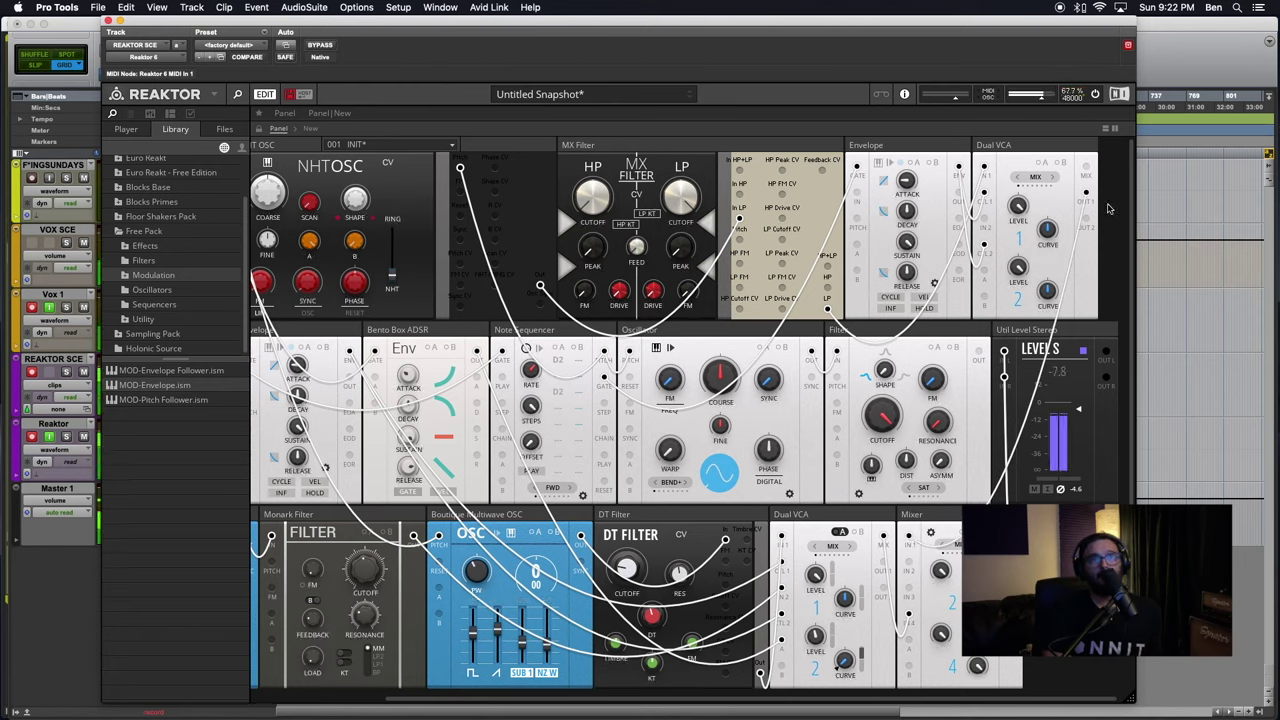
drag(1086, 219, 910, 562)
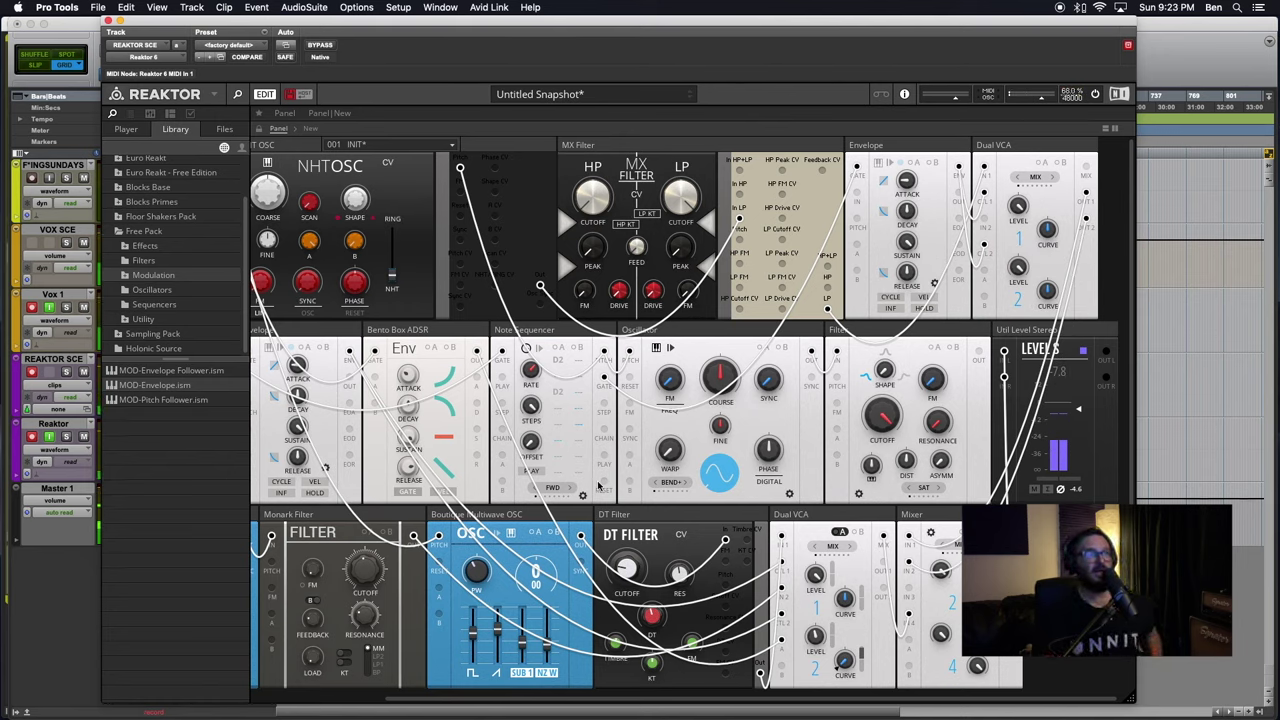
Raise the NHT OSC's Shape to 93.3
scroll(683, 385, left, 5)
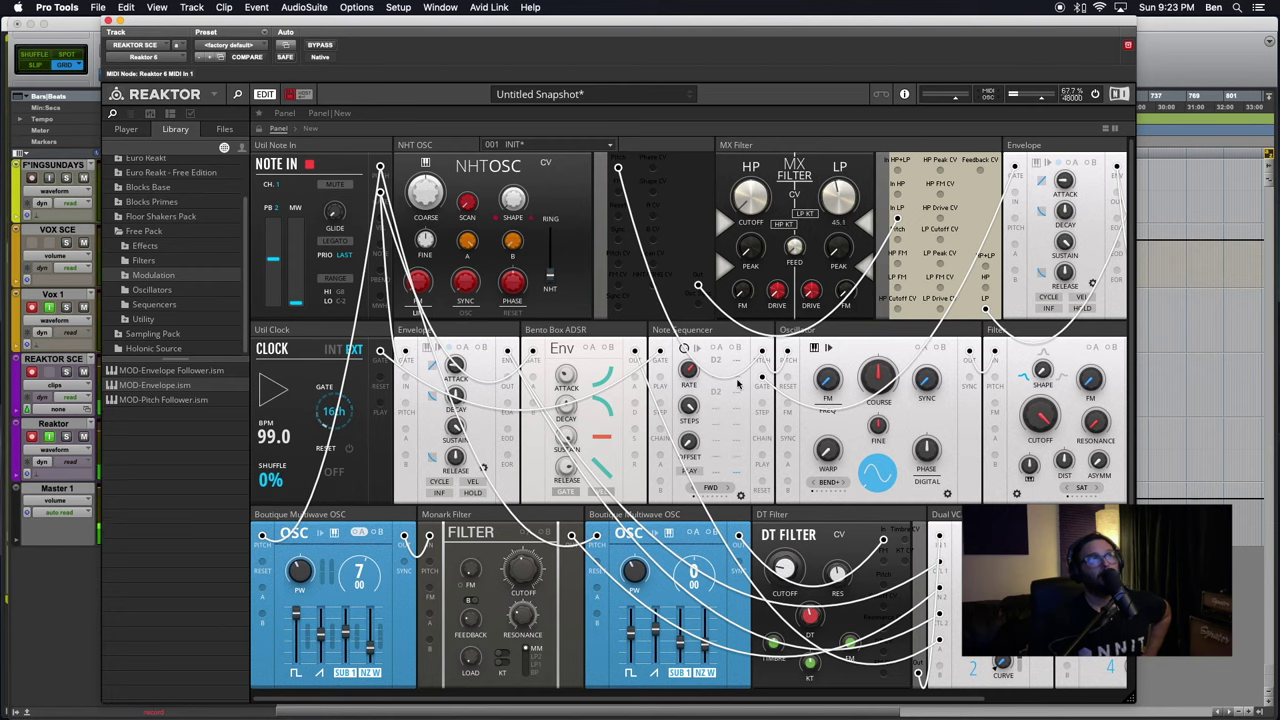
drag(510, 4, 504, 168)
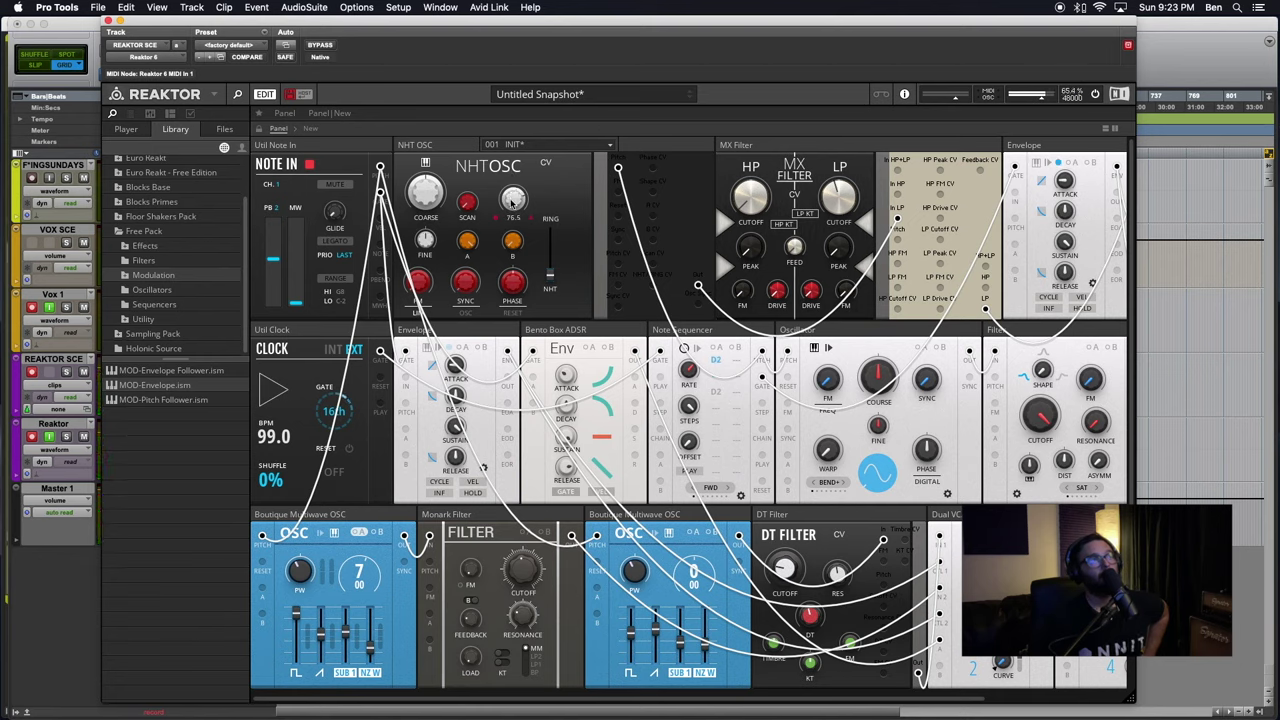
drag(513, 200, 520, 140)
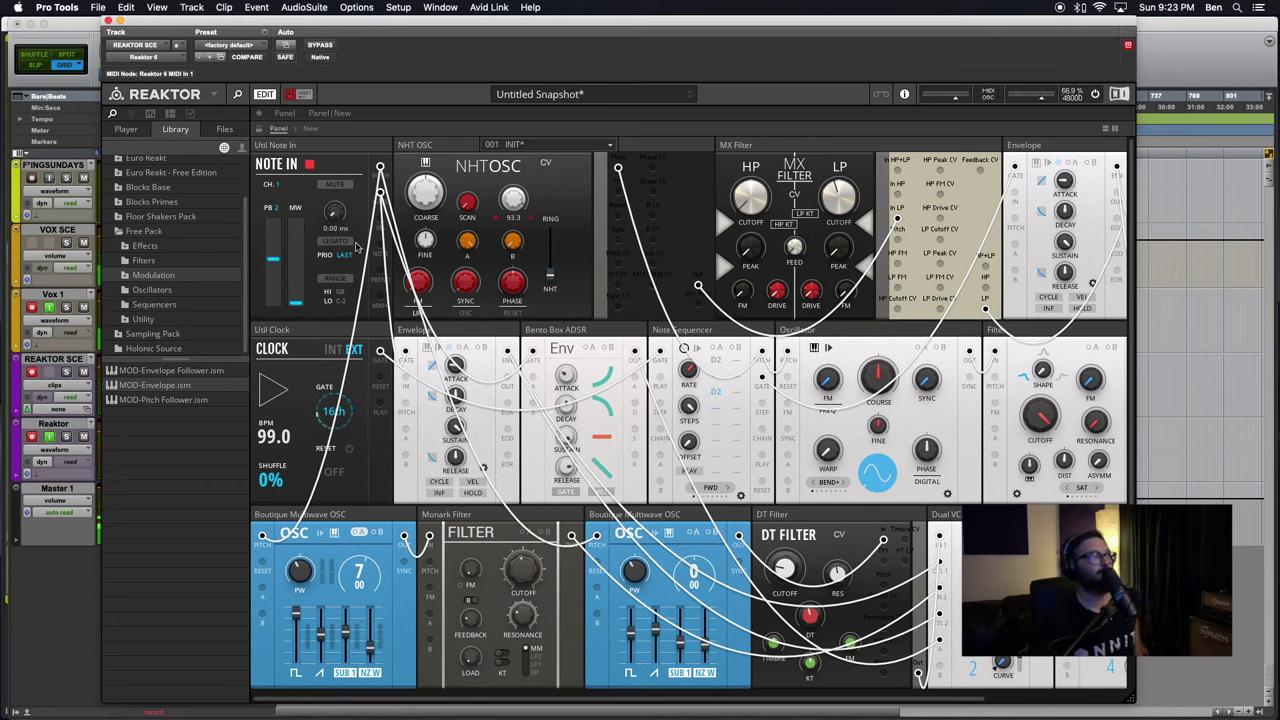
Switch the block browser to the user library and delete the NHT OSC block from the rack
click(427, 143)
right_click(447, 140)
click(258, 147)
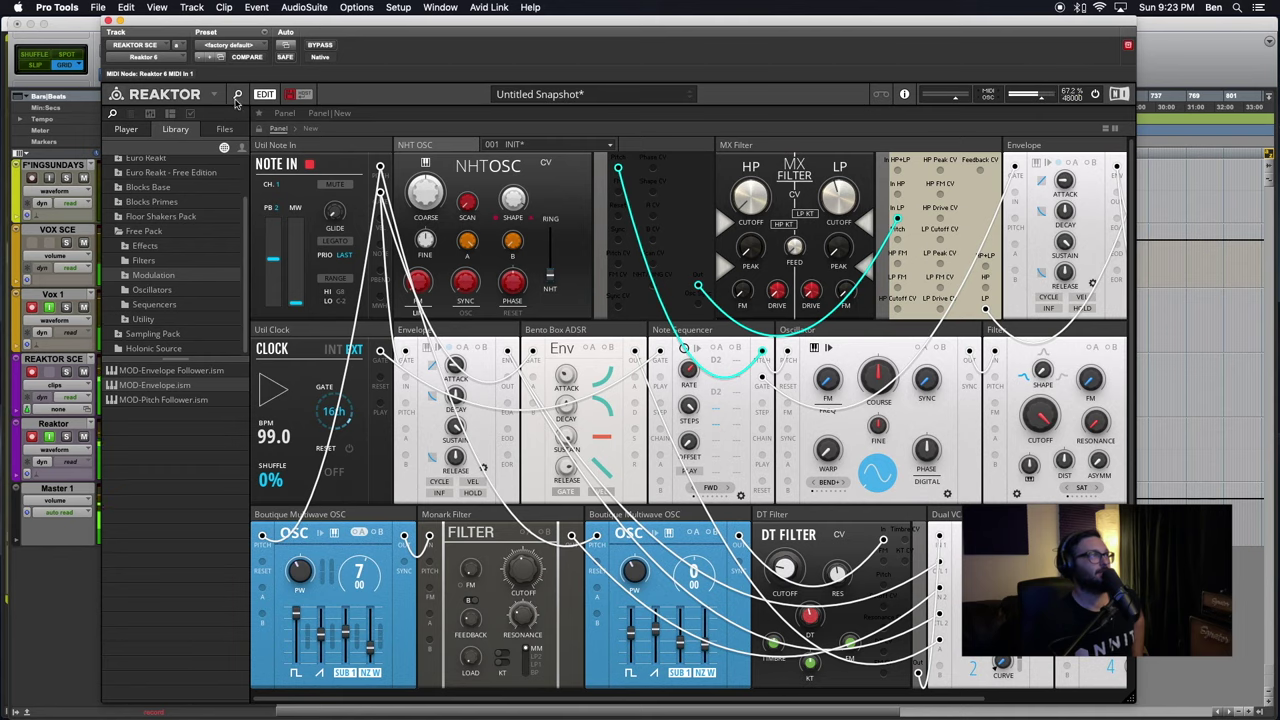
click(237, 95)
click(238, 95)
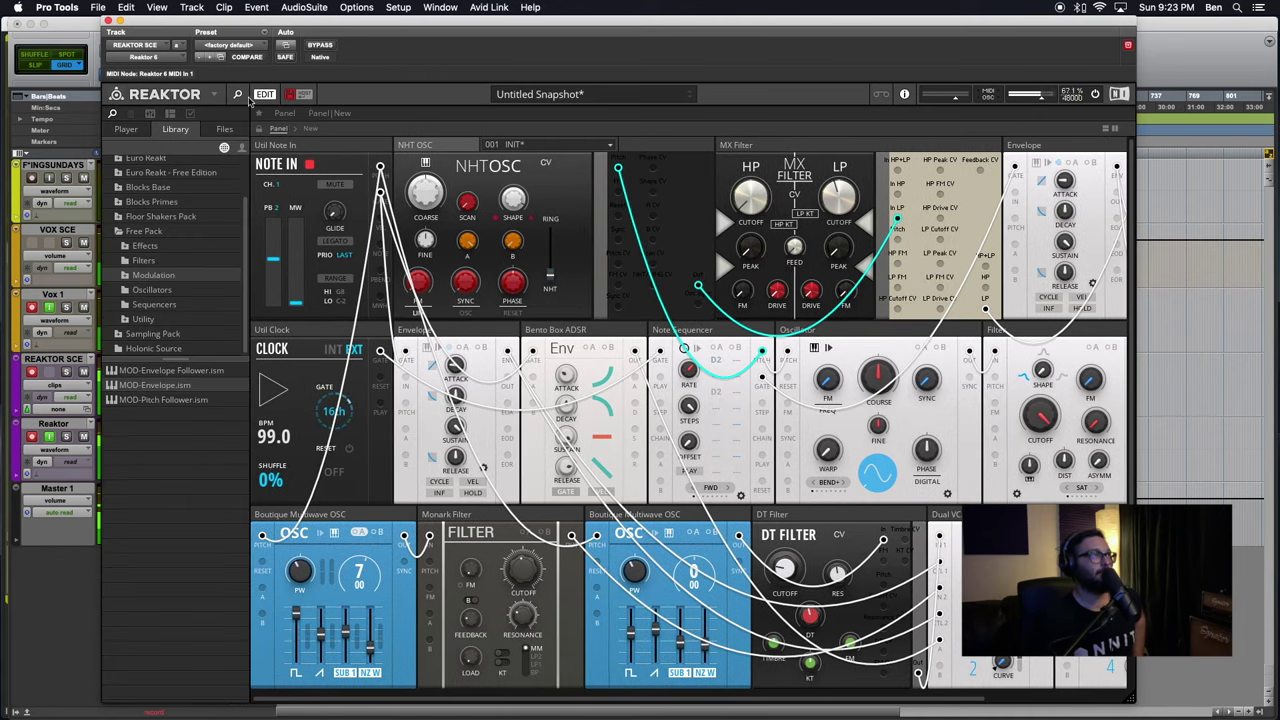
click(240, 148)
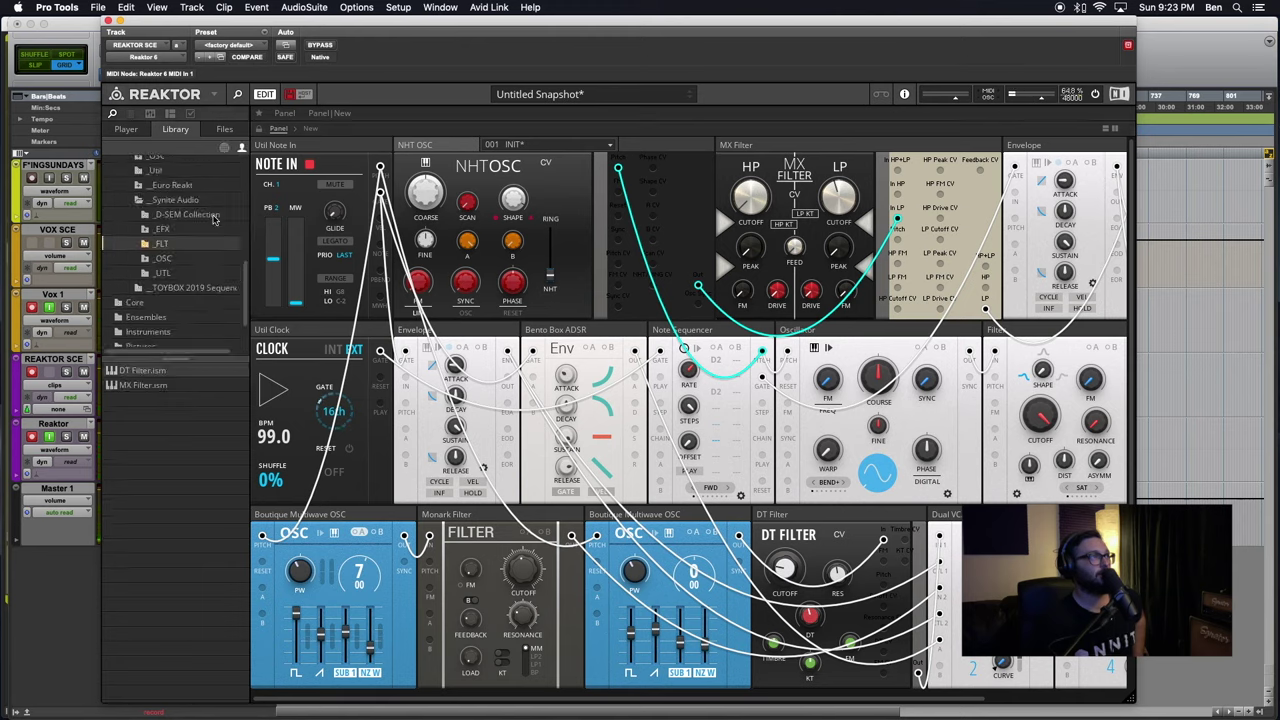
right_click(434, 141)
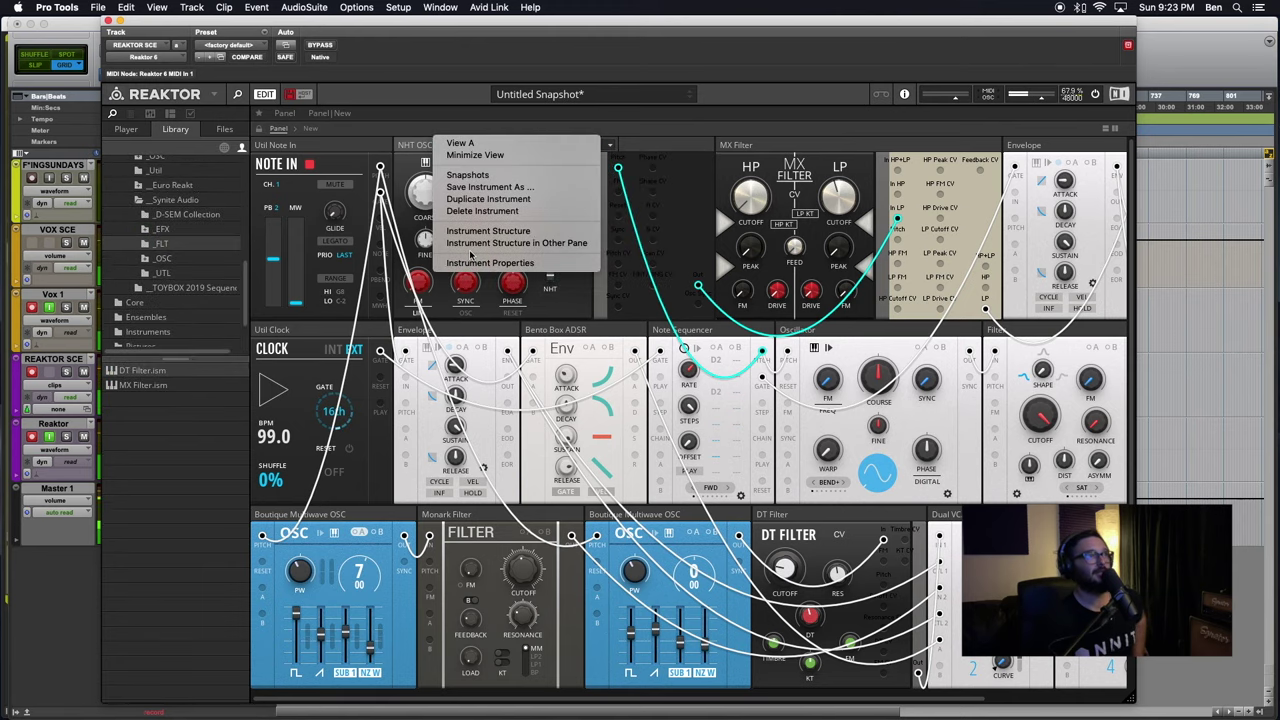
click(481, 211)
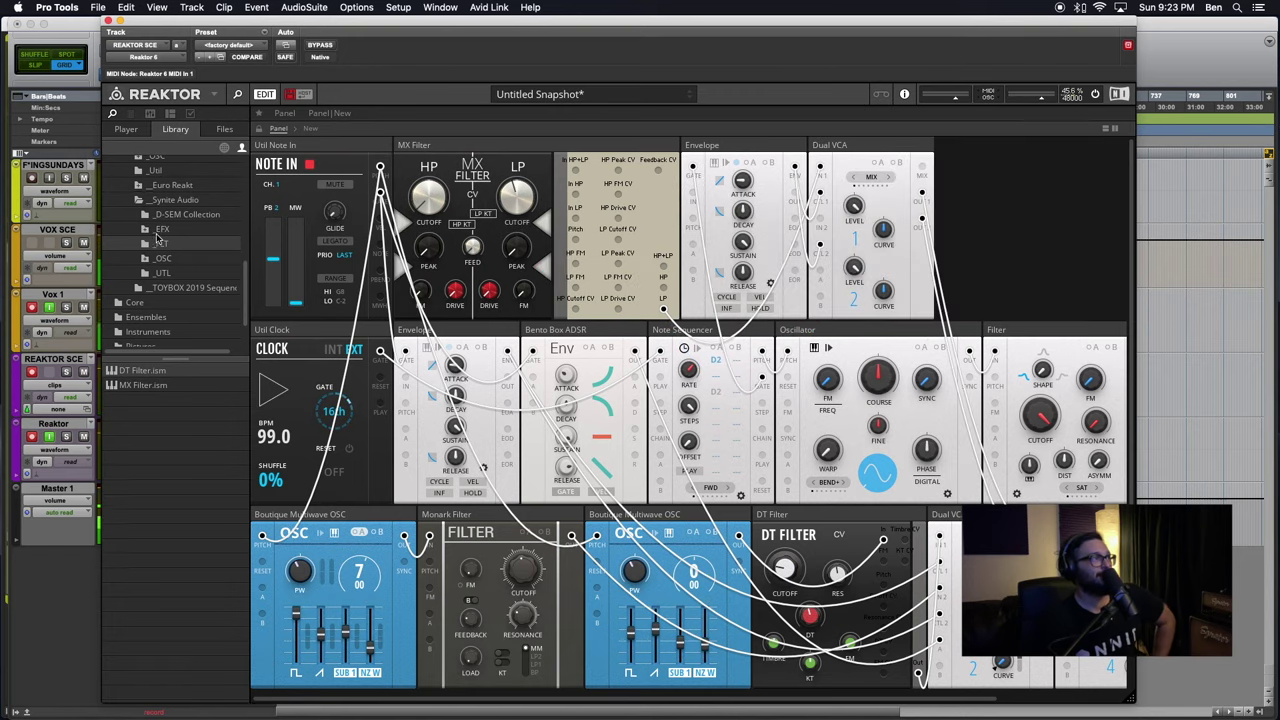
Find the VPM OSC in the user library's _6.3 Blocks > _Synite Audio folder and add it before the MX Filter
scroll(159, 202, up, 2)
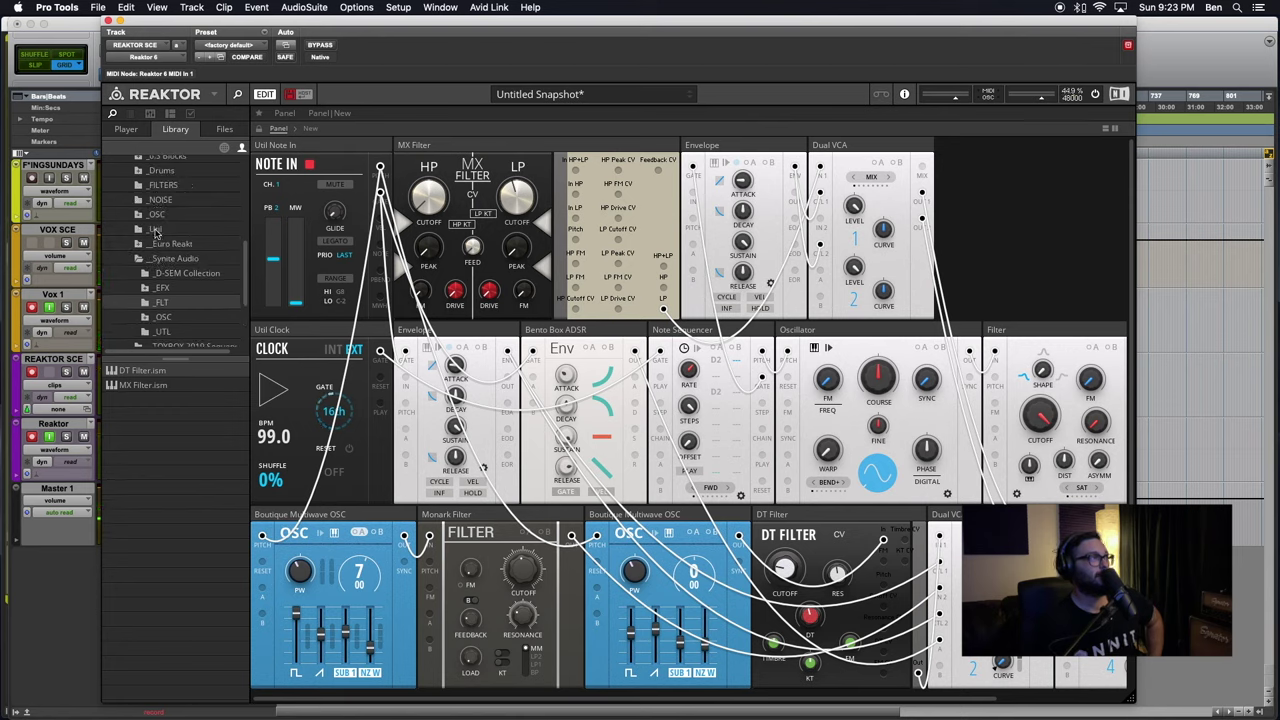
scroll(155, 233, up, 2)
click(157, 186)
double_click(148, 186)
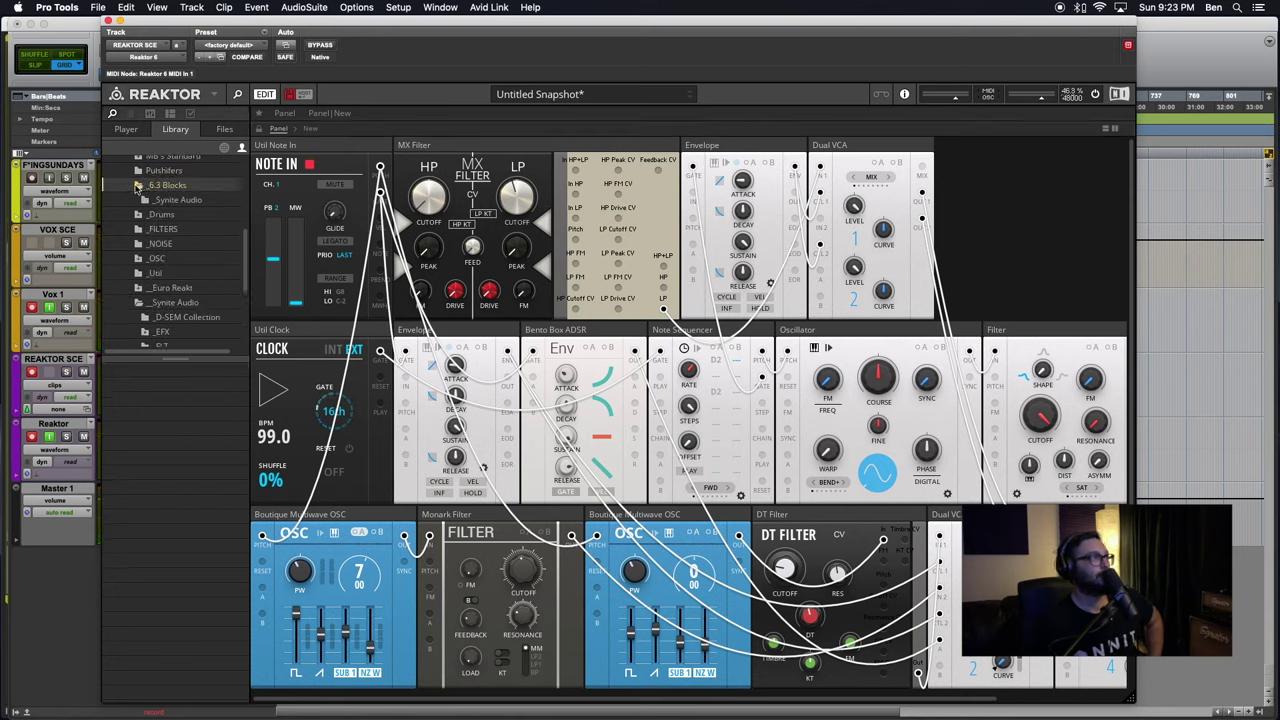
click(157, 201)
click(136, 410)
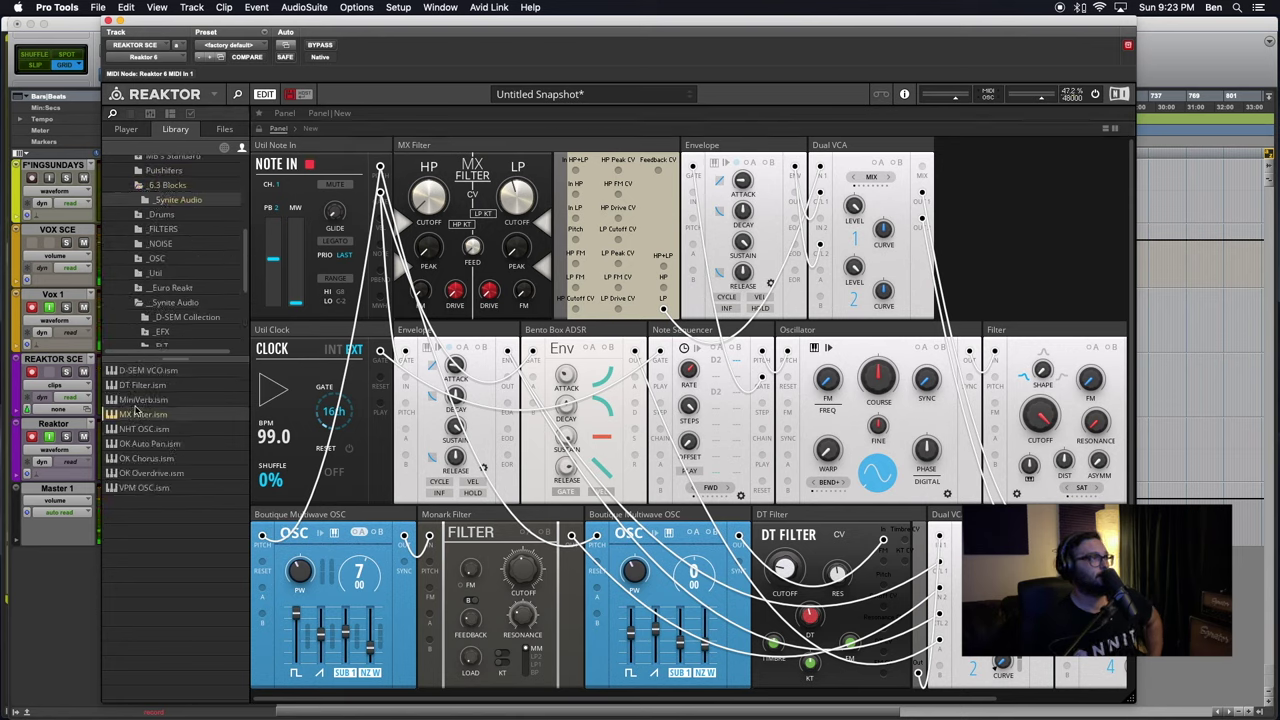
click(148, 447)
click(143, 489)
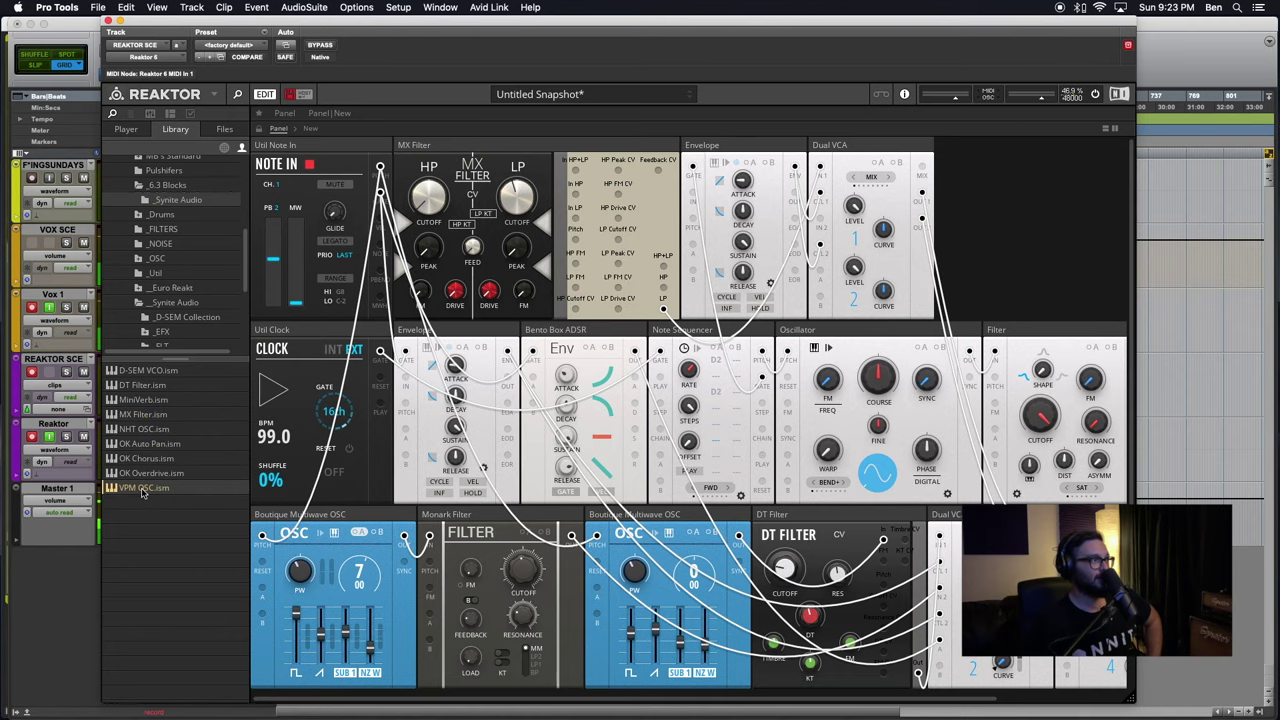
drag(120, 497, 422, 181)
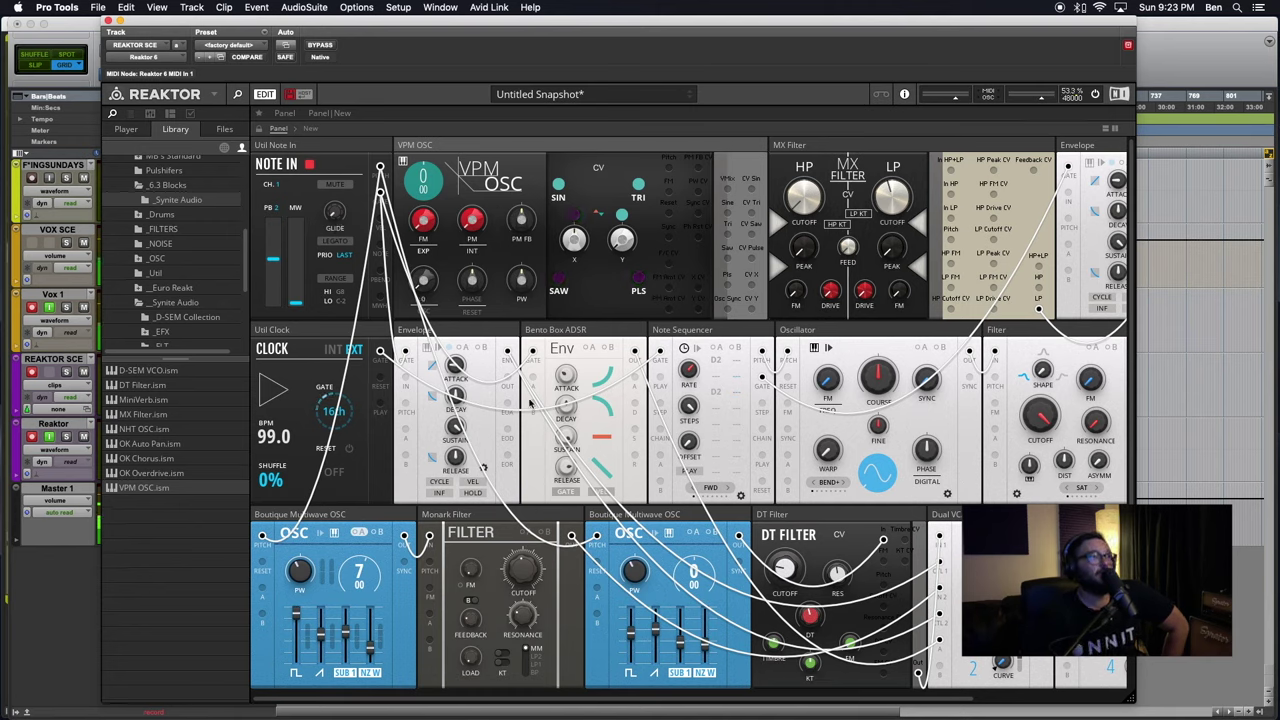
Wire the Note Sequencer's Pitch to the VPM OSC and its VMix output through the MX Filter's HP+LP input and output to the upper Dual VCA
drag(761, 352, 669, 168)
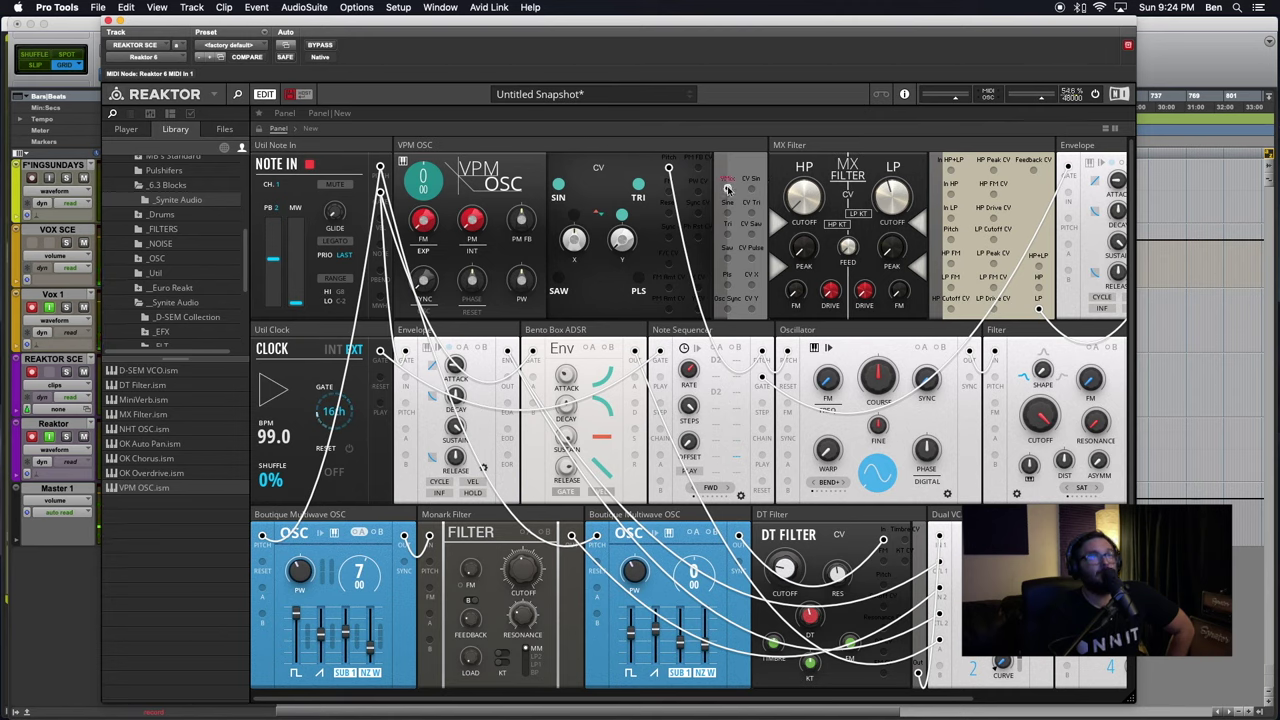
drag(752, 215, 950, 170)
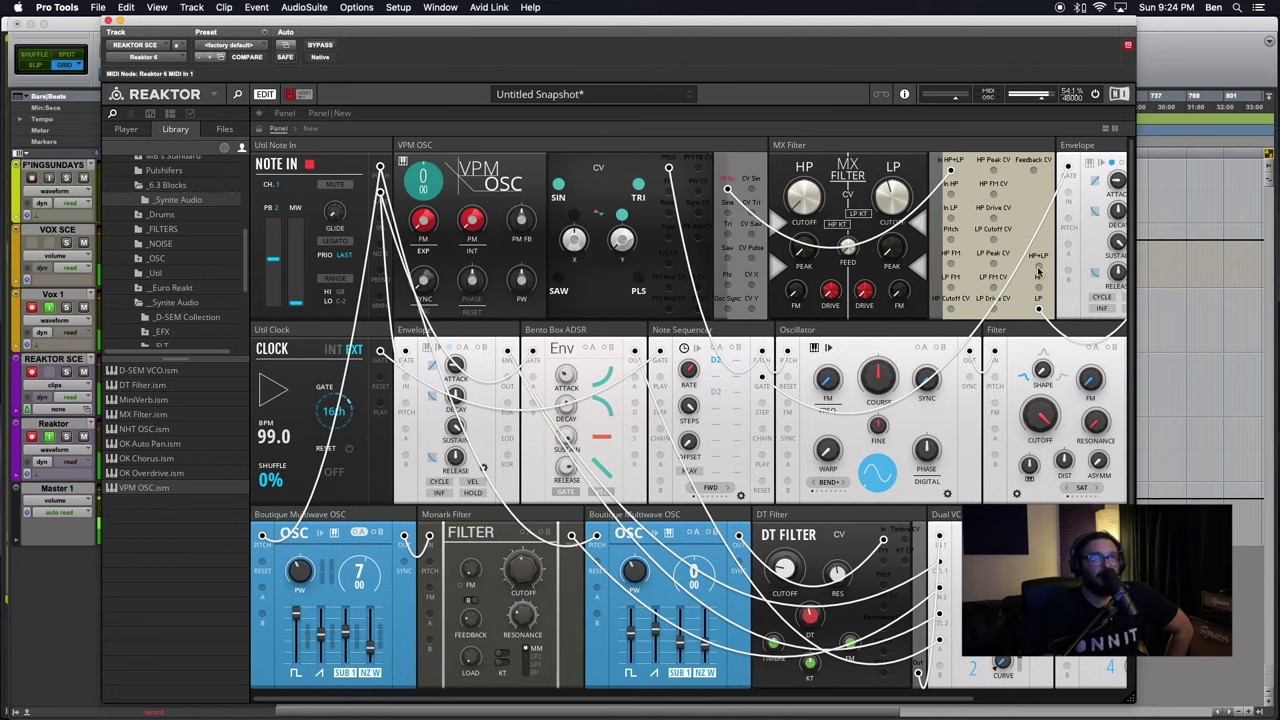
scroll(1032, 280, right, 3)
scroll(1031, 280, right, 2)
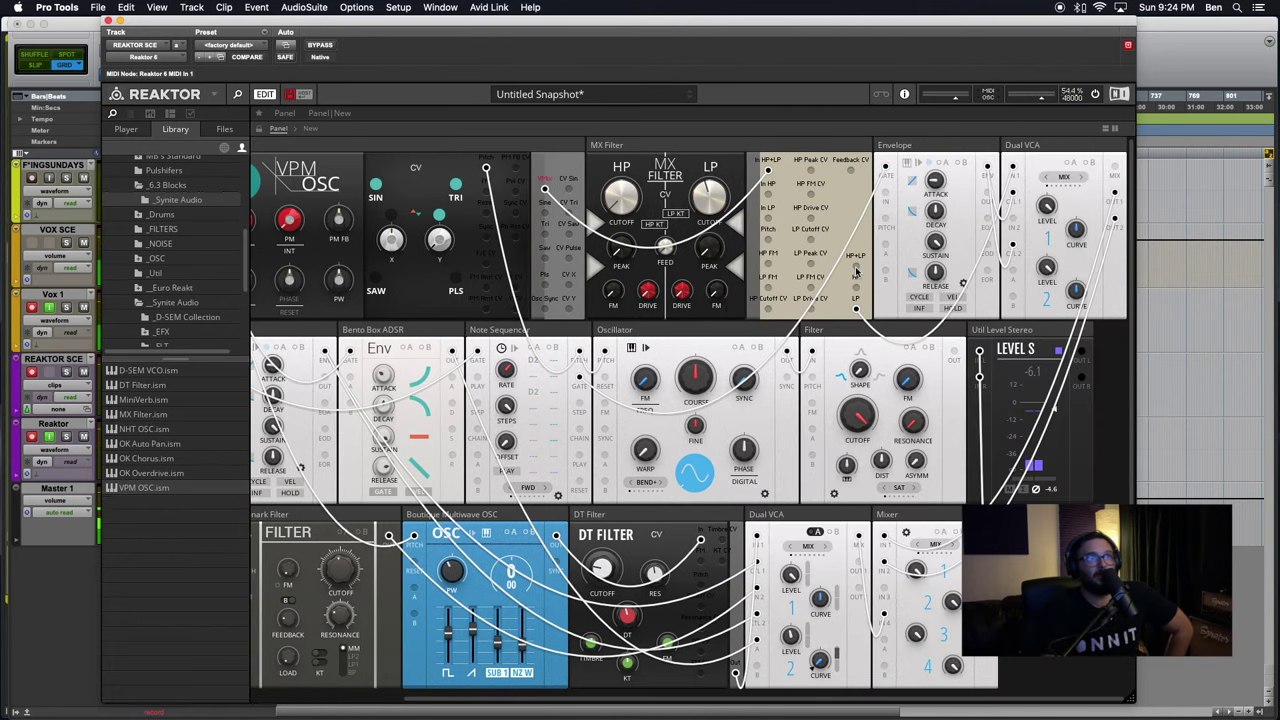
drag(856, 268, 1012, 172)
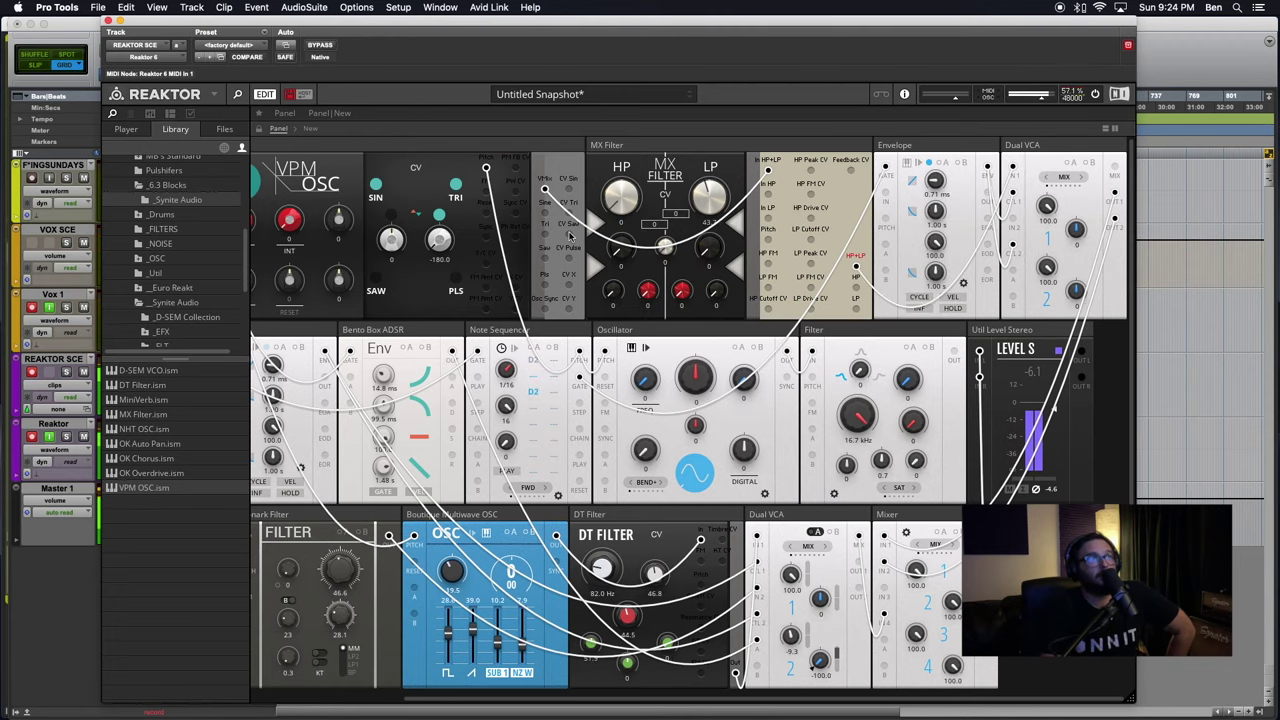
Adjust the VPM OSC's X and Y waveform mix, bringing Y to 2.8
scroll(571, 240, left, 5)
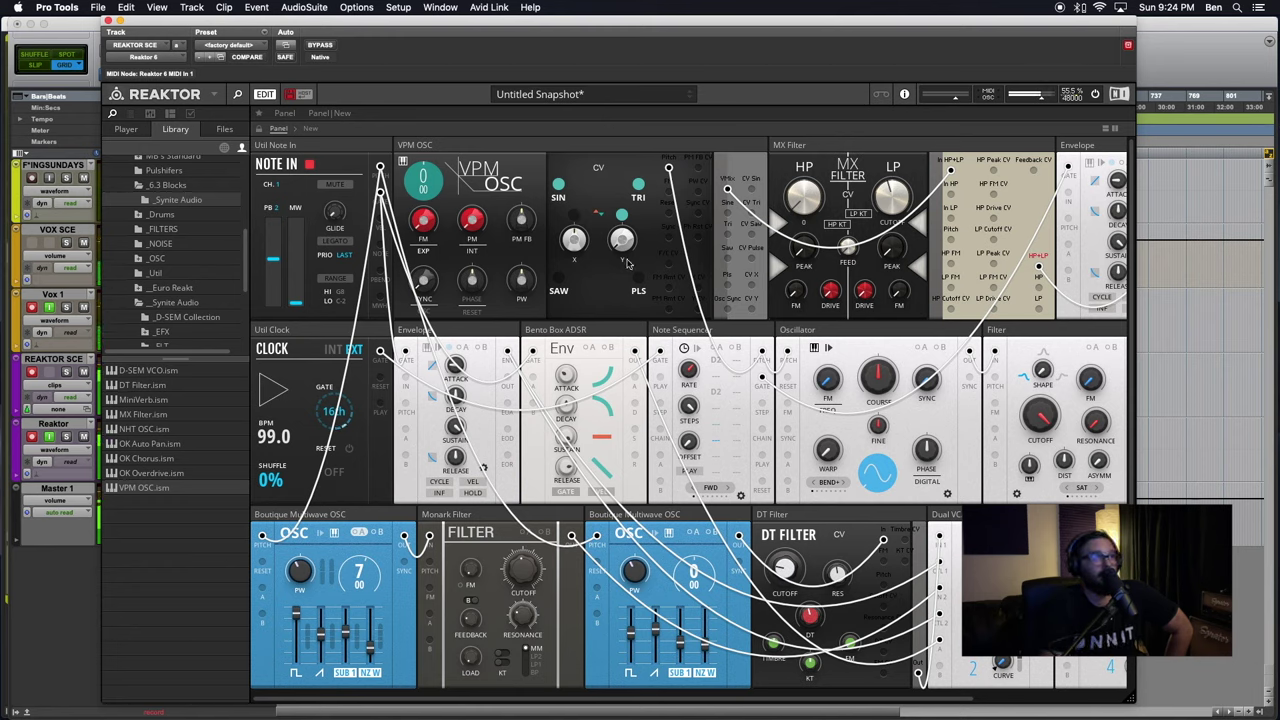
drag(577, 242, 576, 288)
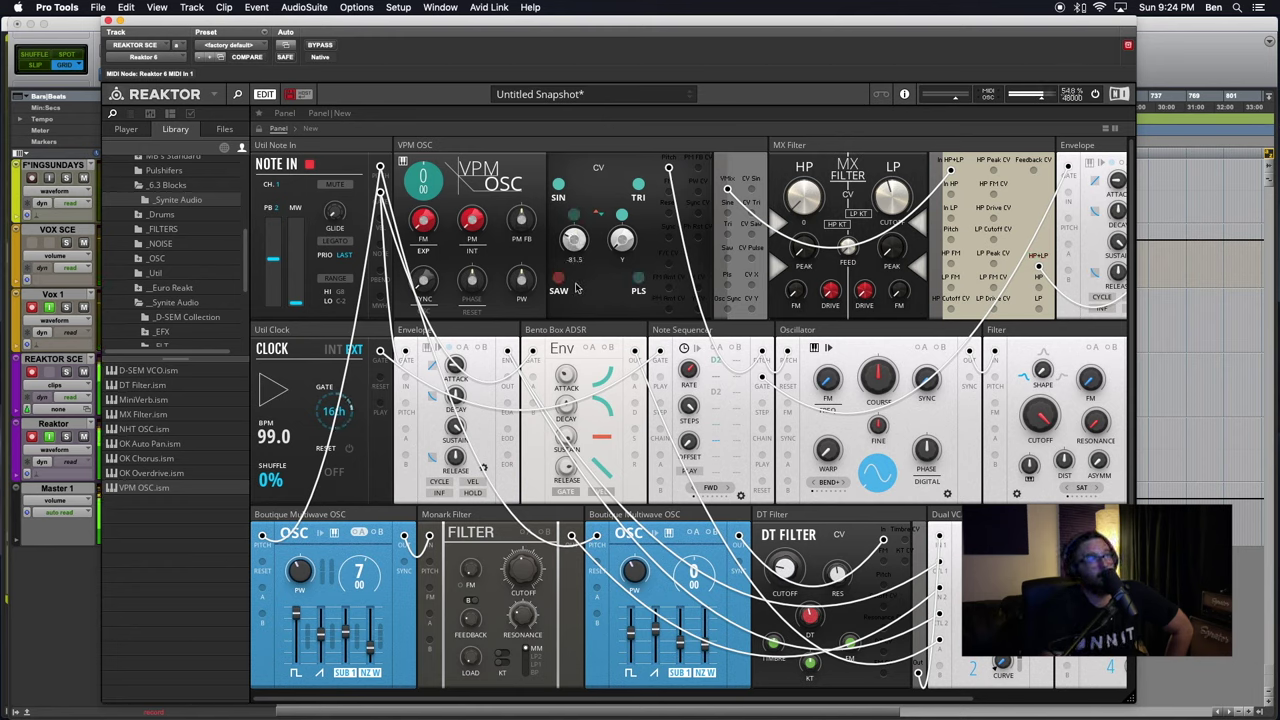
drag(621, 238, 612, 143)
drag(574, 240, 563, 169)
drag(624, 244, 560, 259)
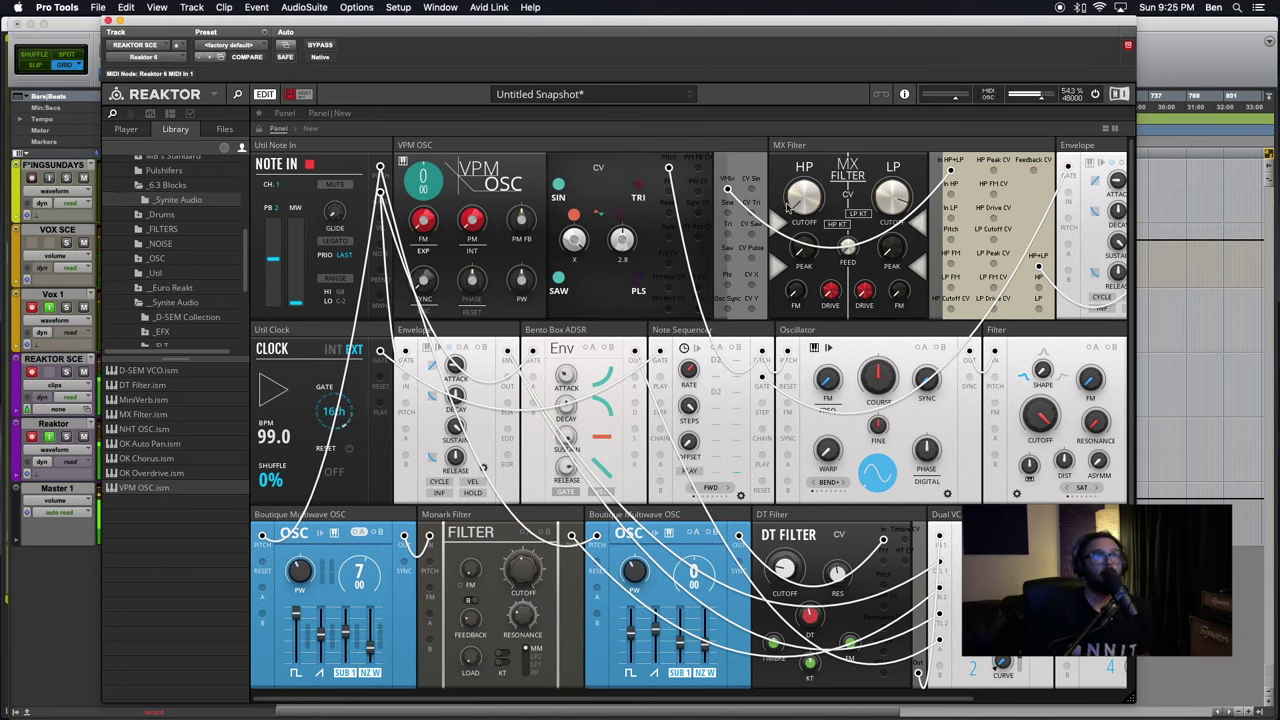
Adjust the MX Filter's HP and LP cutoffs and Feed, and shift the VPM OSC's Y waveform mix
drag(795, 171, 795, 105)
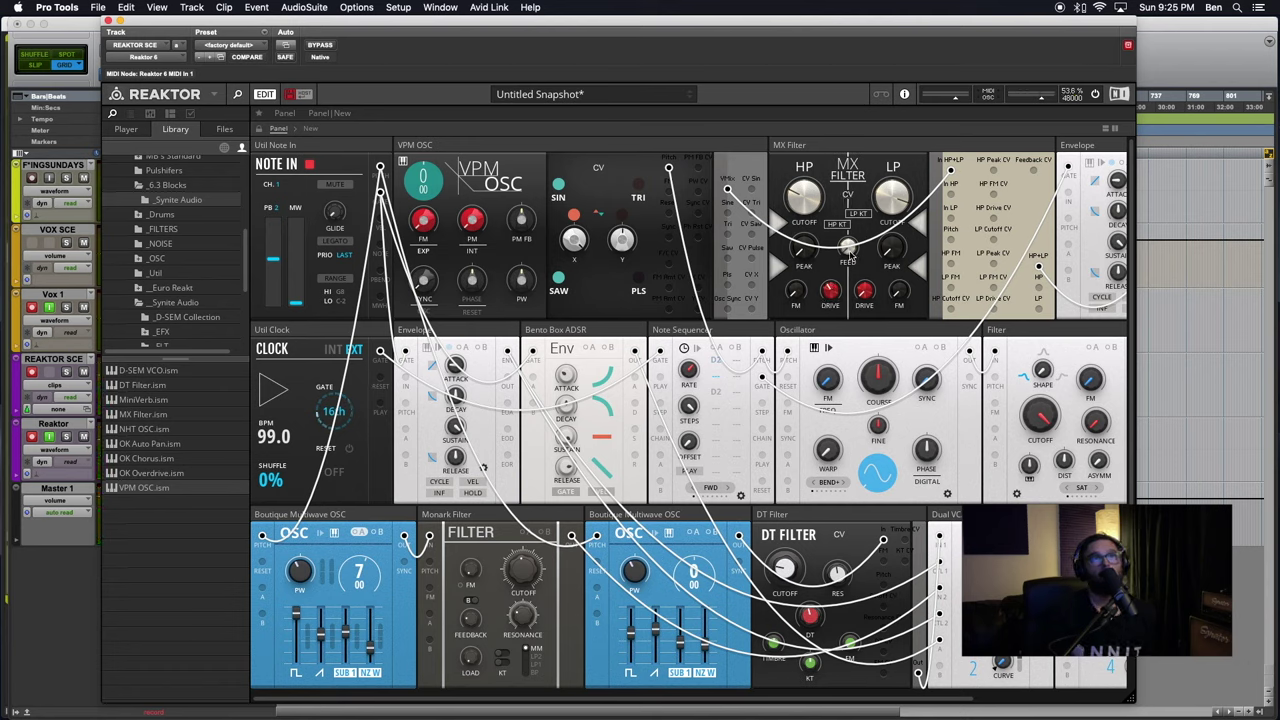
mouse_move(849, 253)
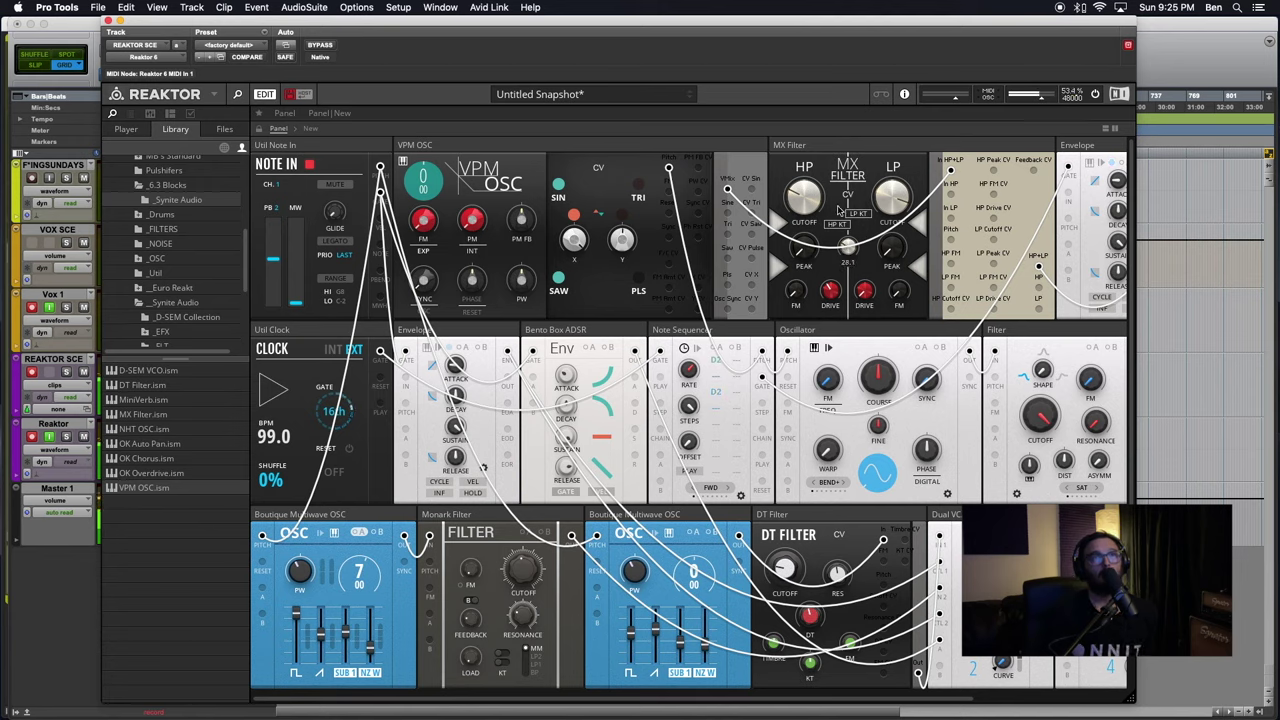
drag(850, 161, 837, 245)
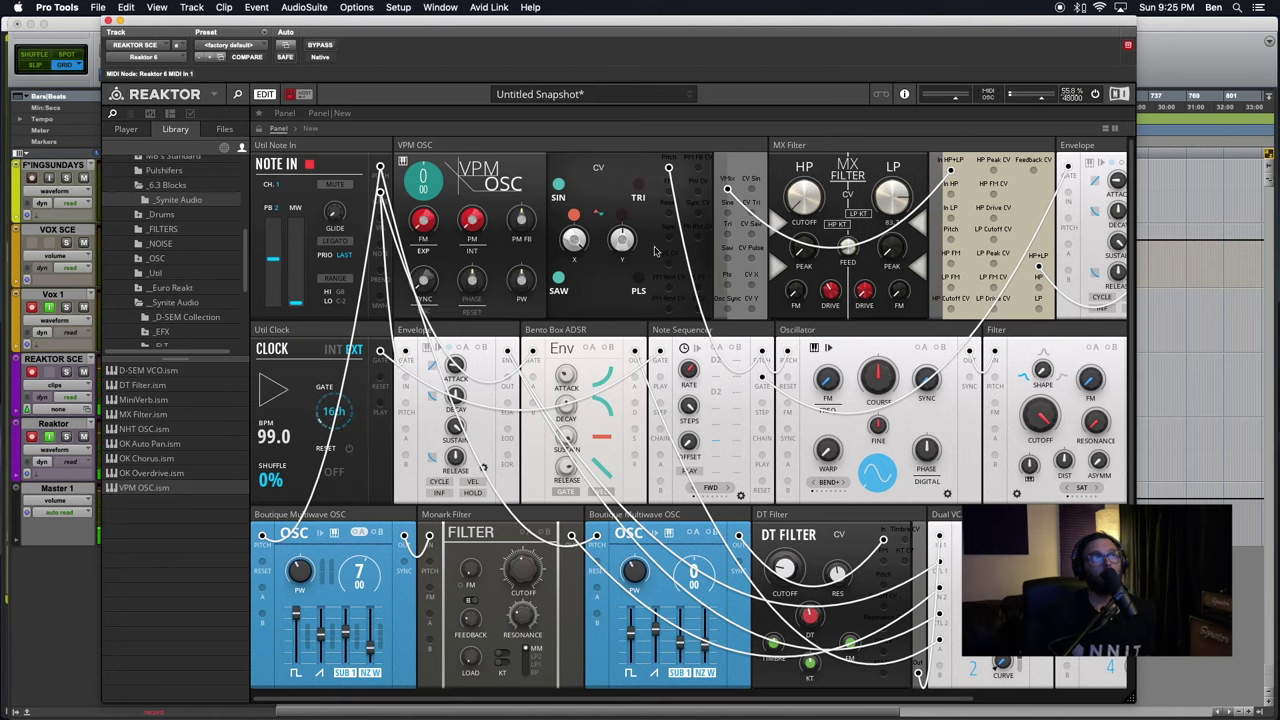
drag(617, 295, 618, 237)
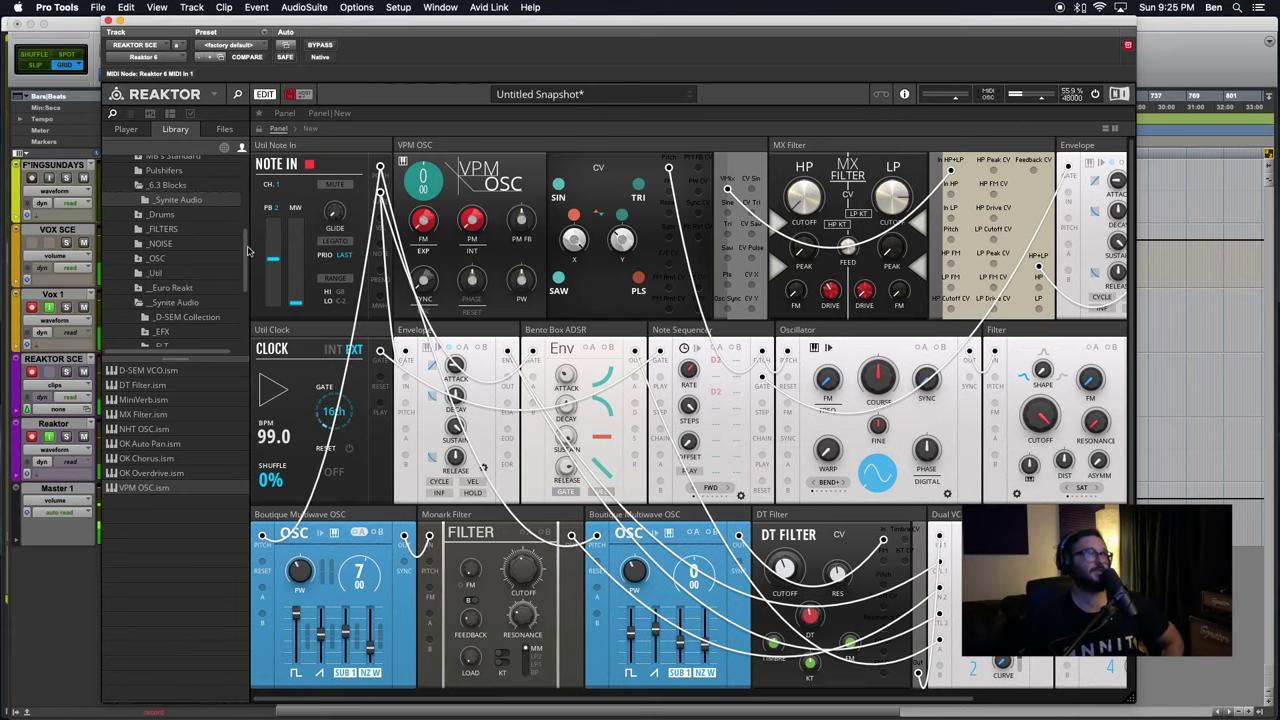
Hide the block browser and wire the middle row's Filter output to the upper Dual VCA's In 2
scroll(262, 178, right, 5)
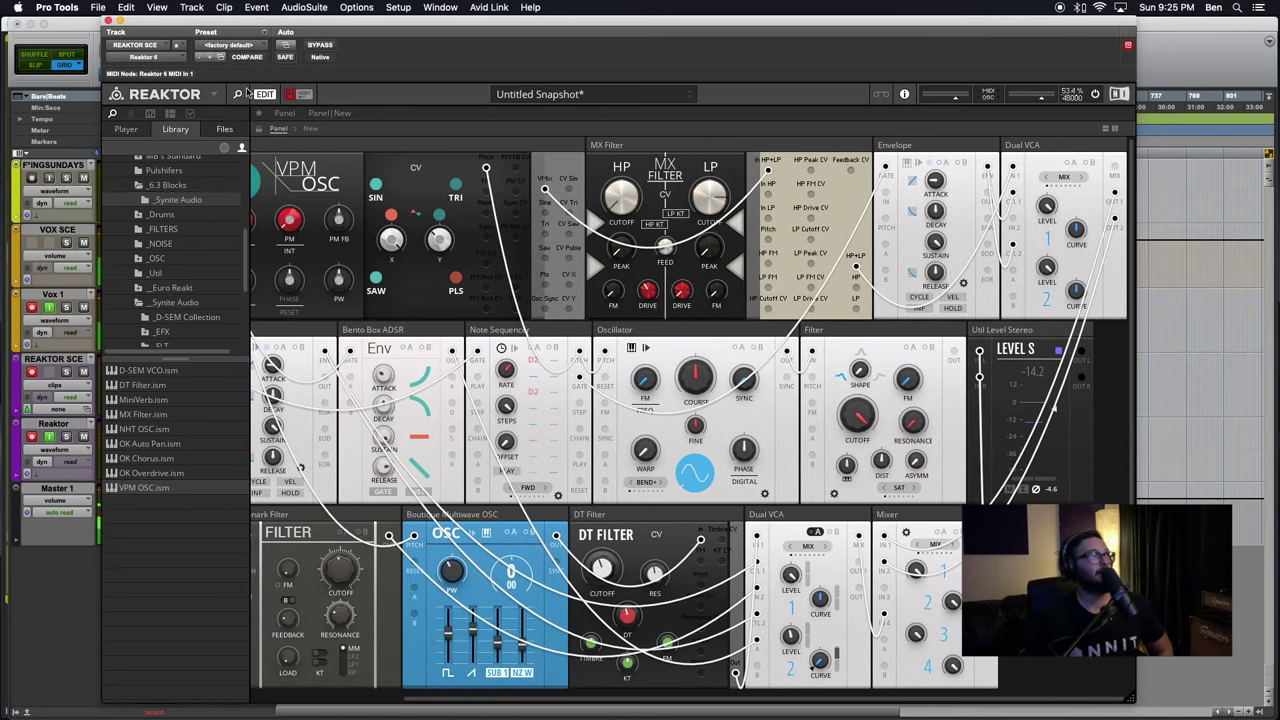
click(240, 94)
scroll(668, 424, left, 2)
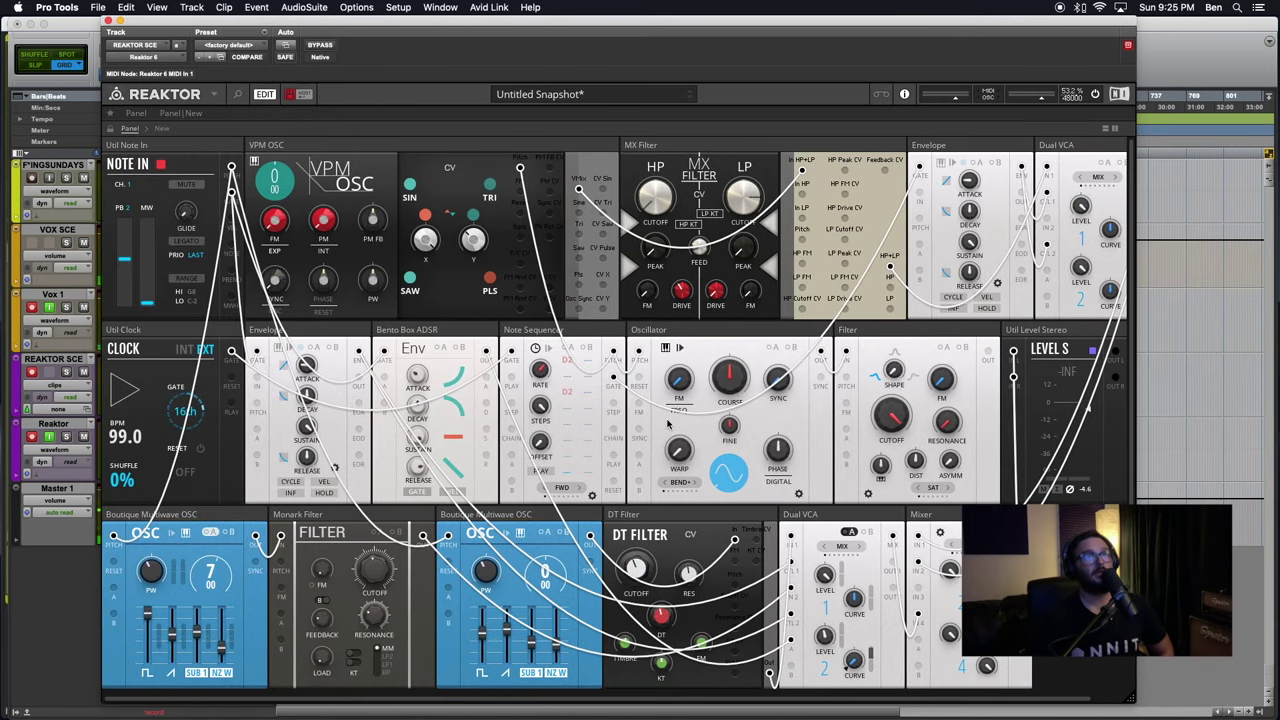
scroll(668, 424, left, 2)
scroll(750, 440, right, 2)
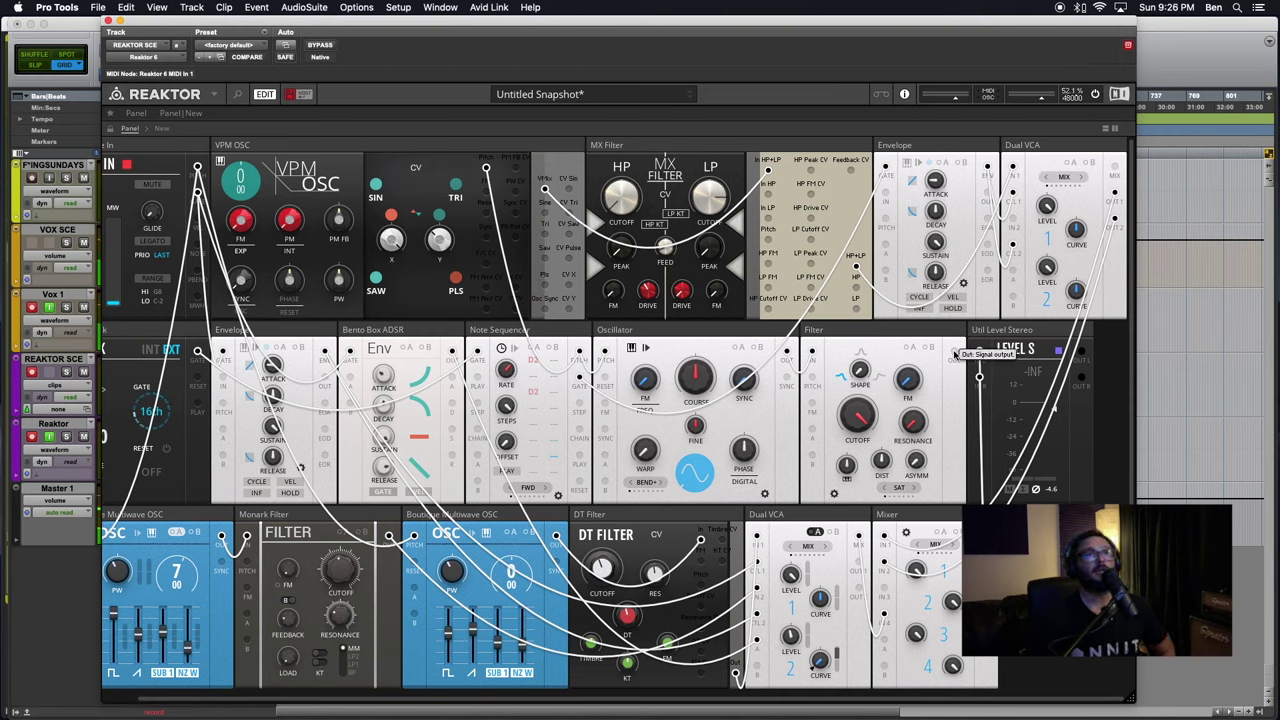
drag(956, 353, 1013, 219)
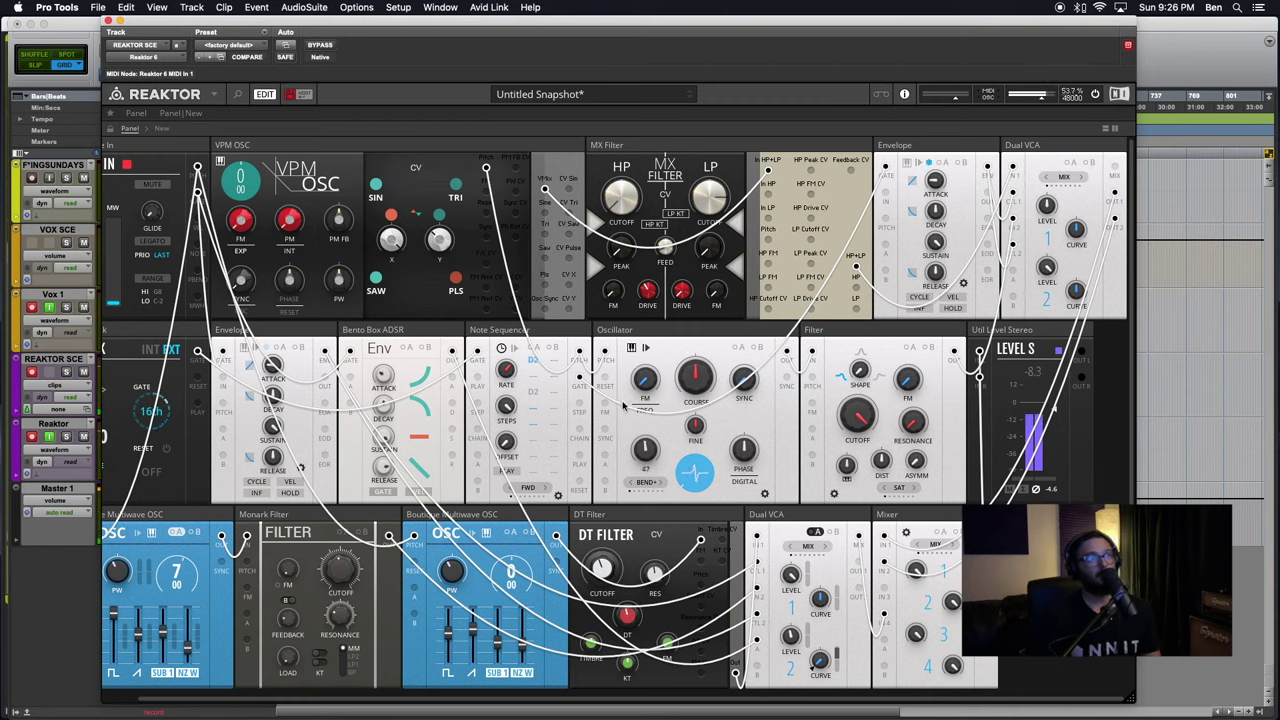
Set the Oscillator's warp mode to HYPER, patch the VPM OSC's second input, and wire its Sine output to the Oscillator's FM input
click(661, 484)
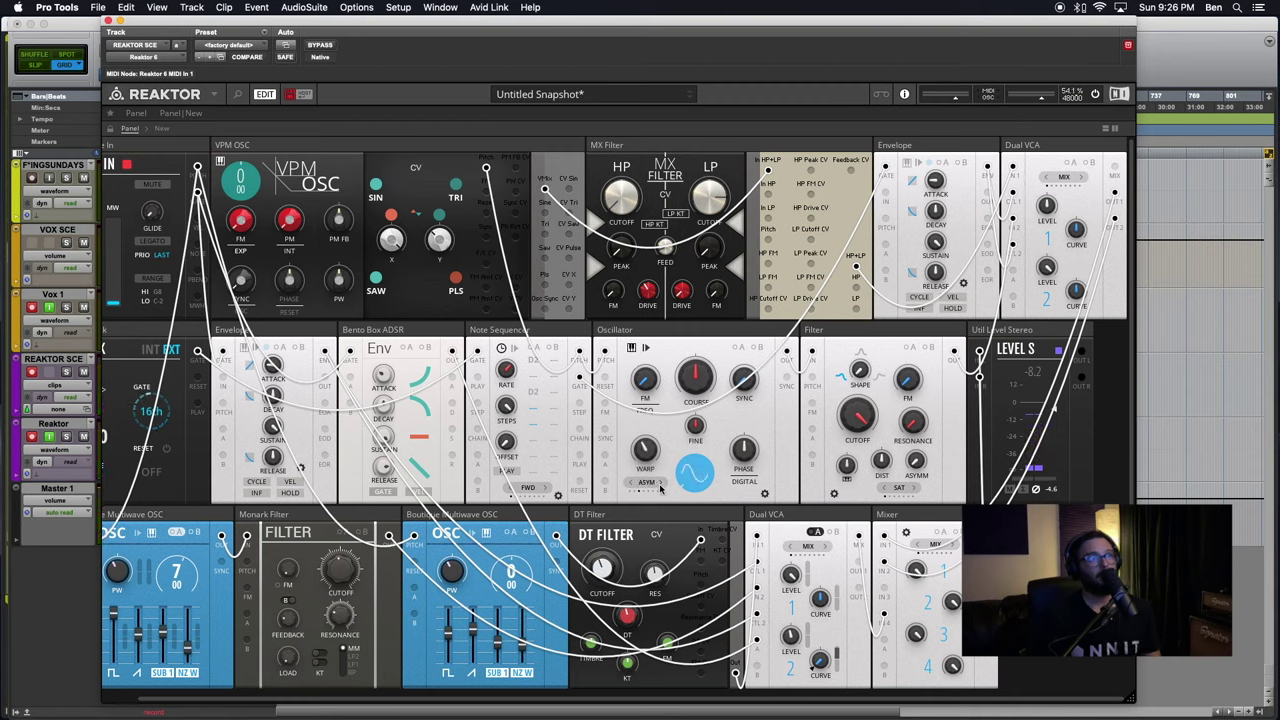
click(660, 486)
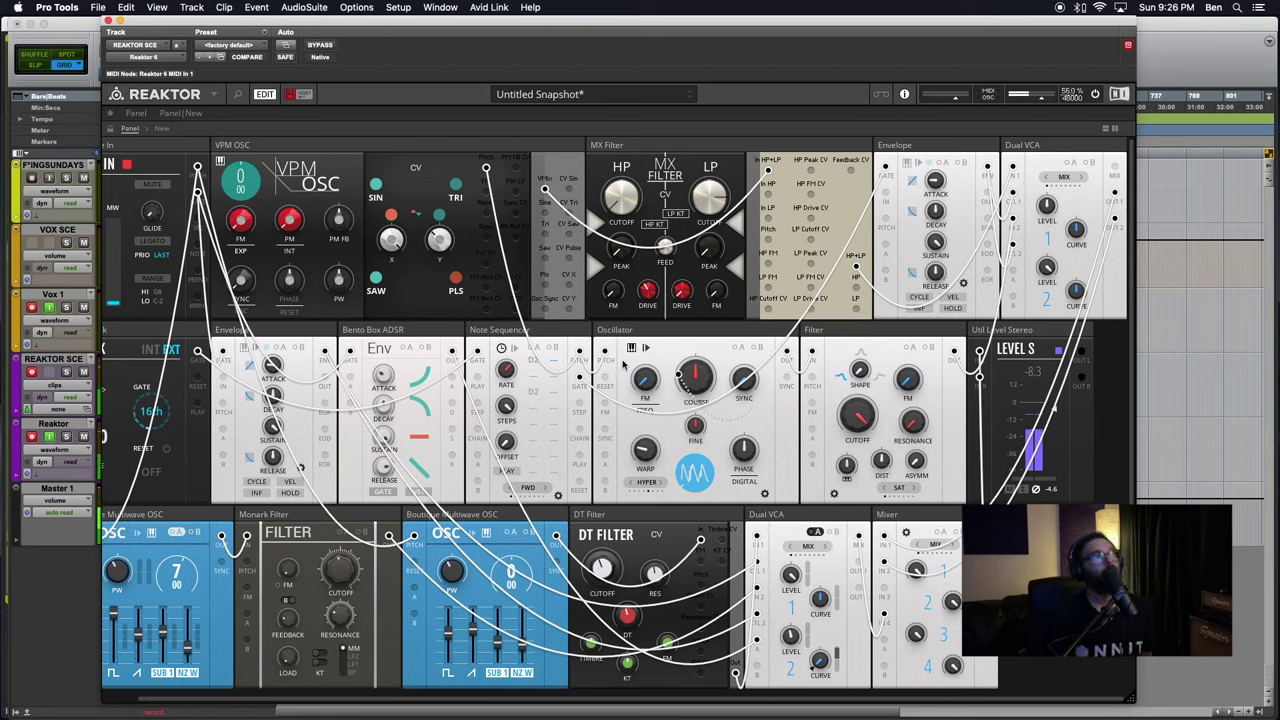
drag(579, 377, 486, 191)
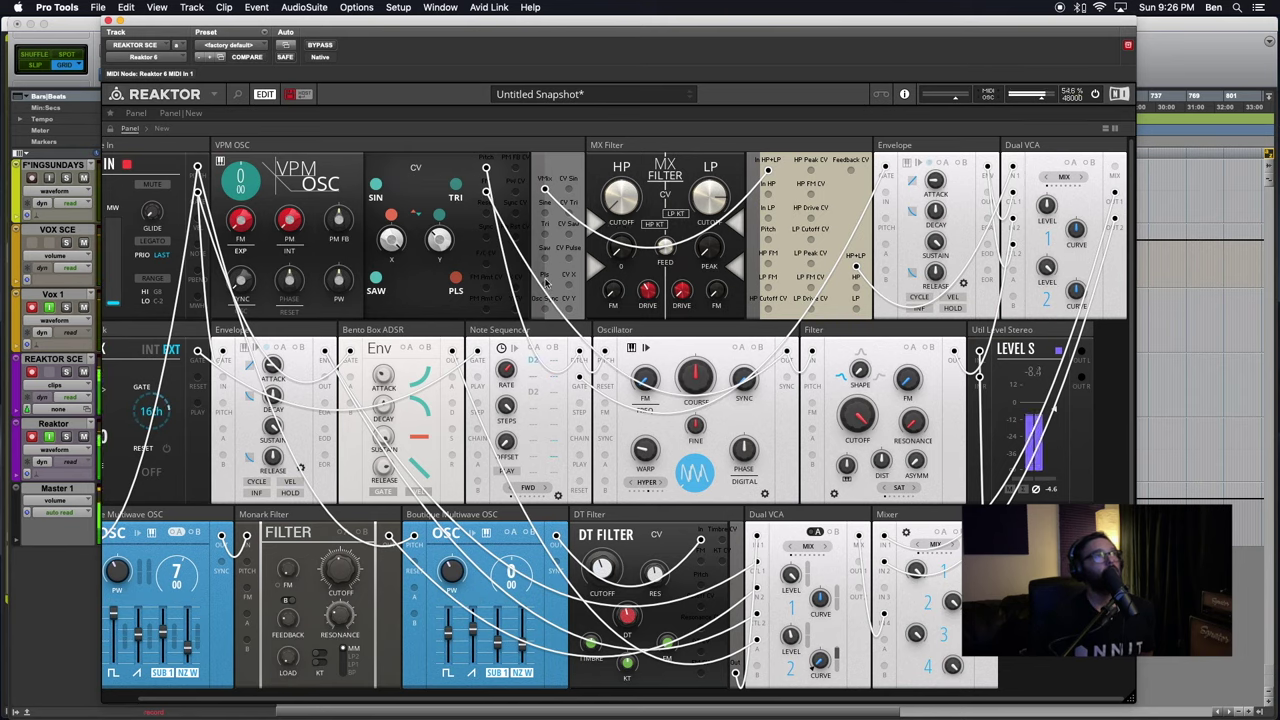
drag(546, 212, 604, 408)
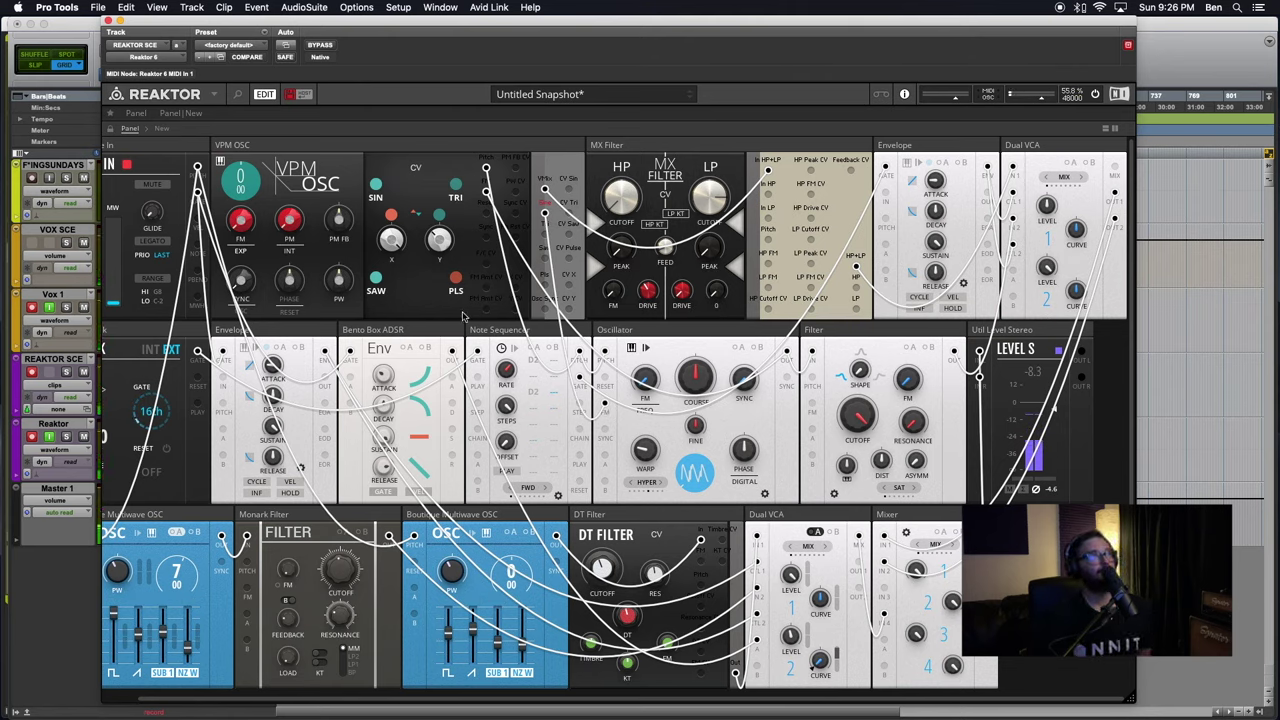
Switch the Oscillator's warp mode to FOLD and raise Warp to 100
scroll(372, 303, left, 2)
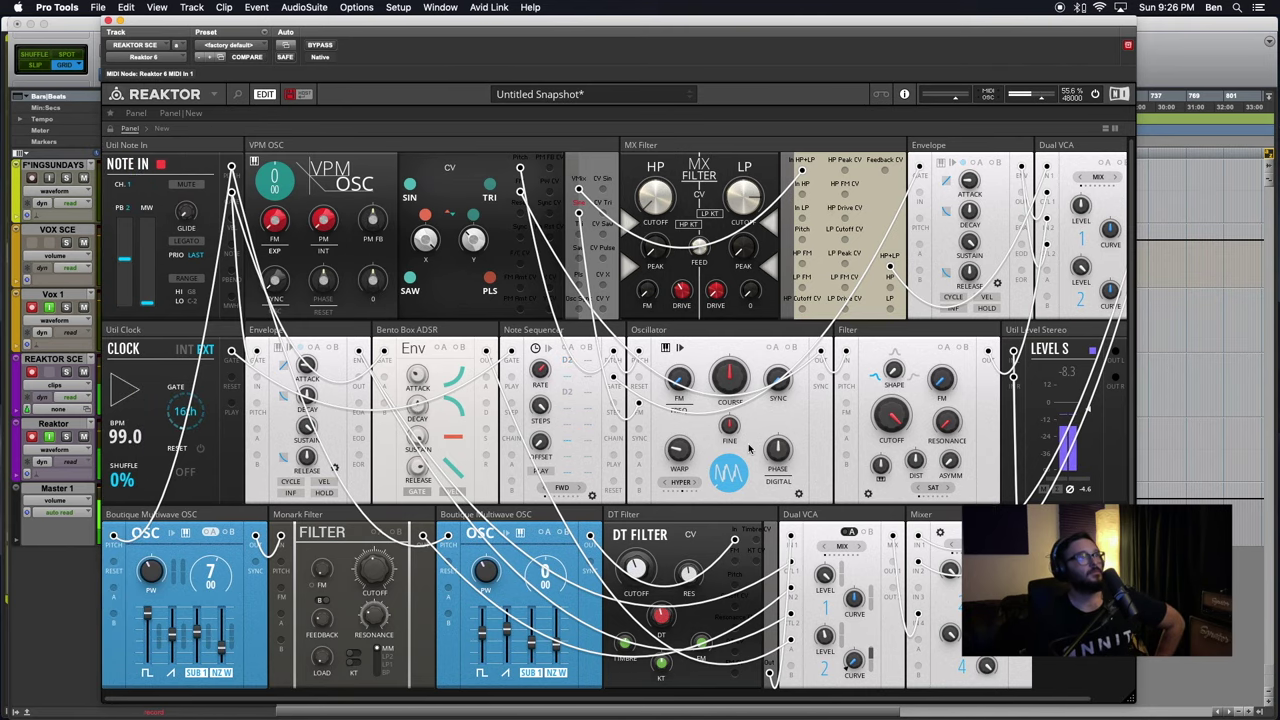
click(692, 483)
drag(690, 607, 698, 508)
click(691, 484)
drag(677, 452, 645, 524)
click(664, 483)
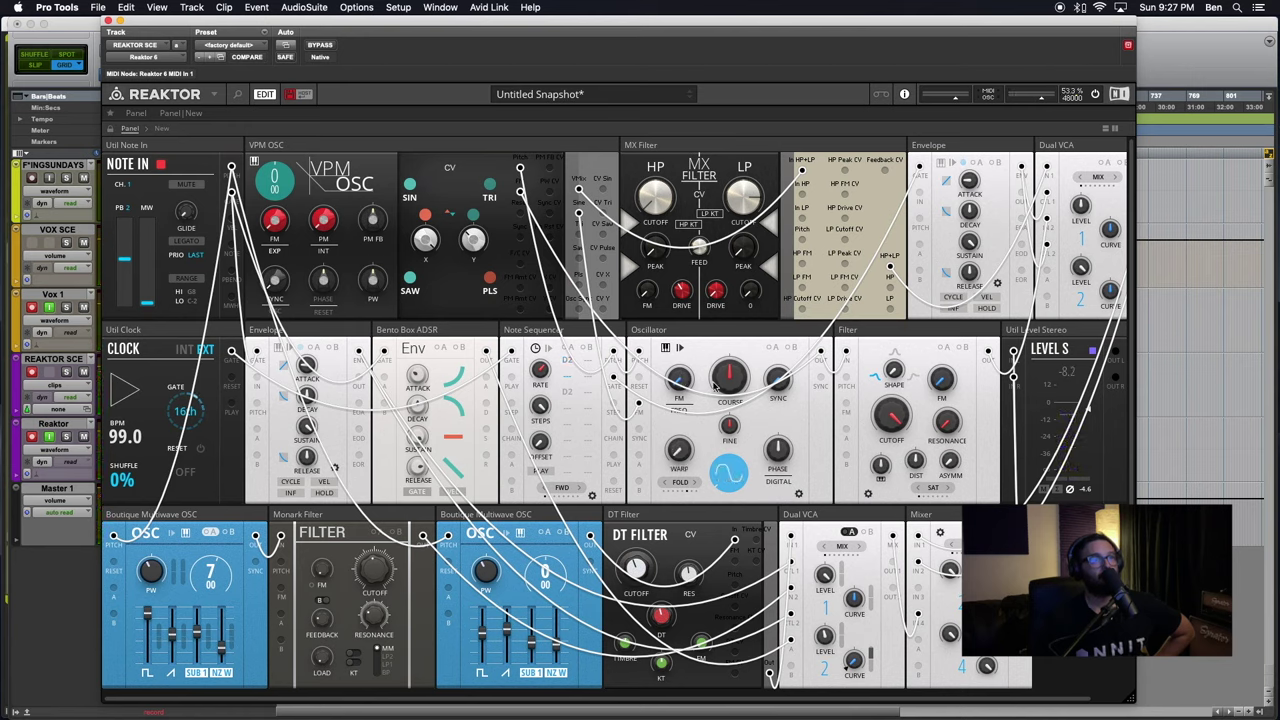
drag(680, 448, 675, 391)
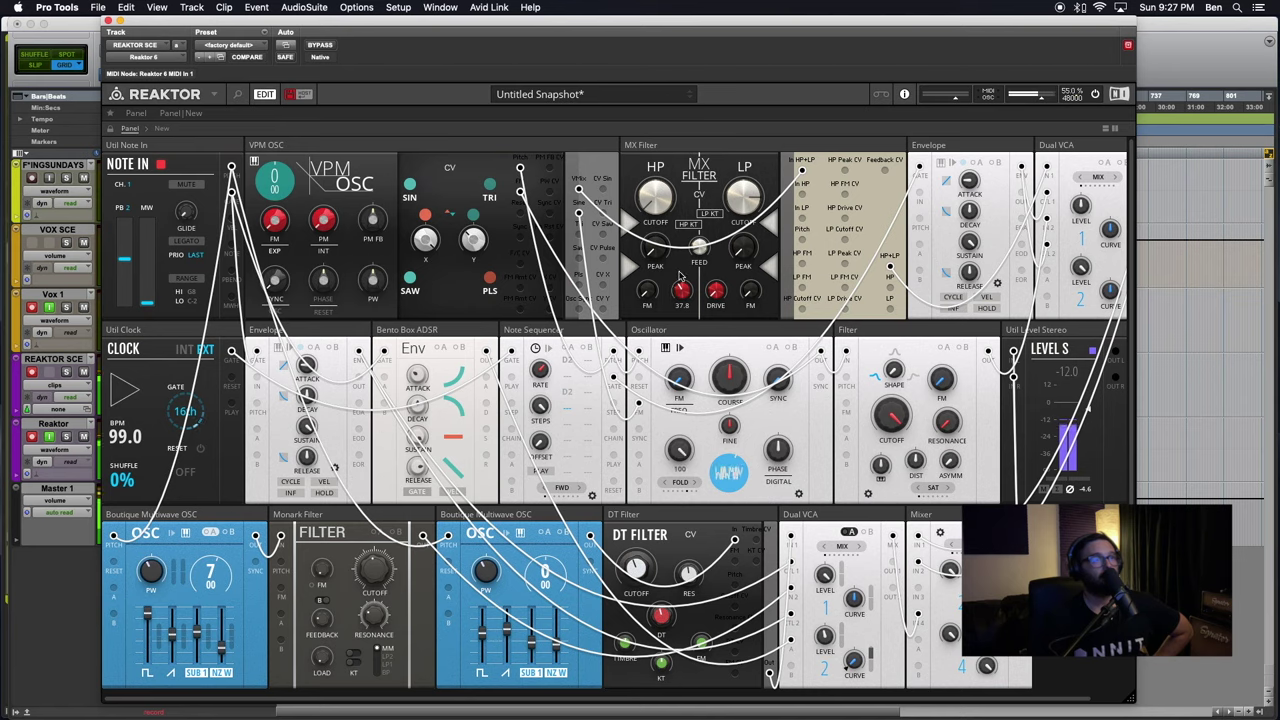
Set the MX Filter's HP Drive to 37.8 and switch the Oscillator's warp mode to WRAP
drag(680, 274, 665, 463)
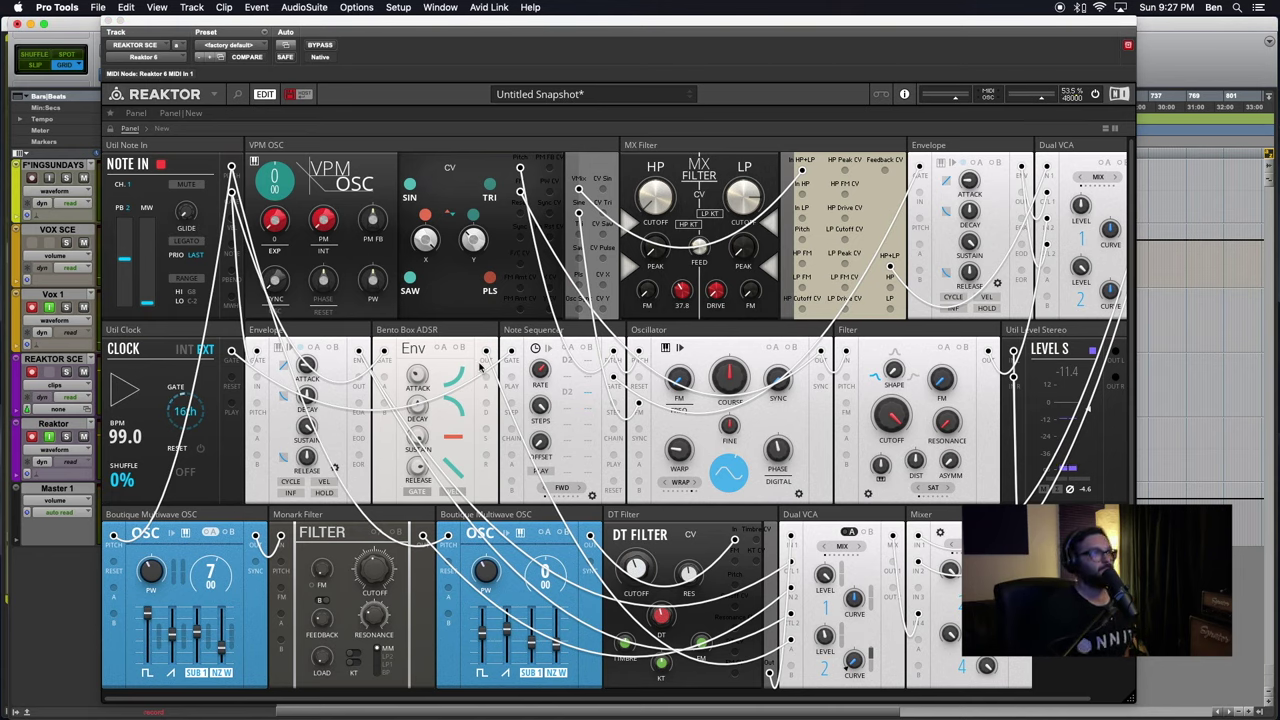
click(567, 390)
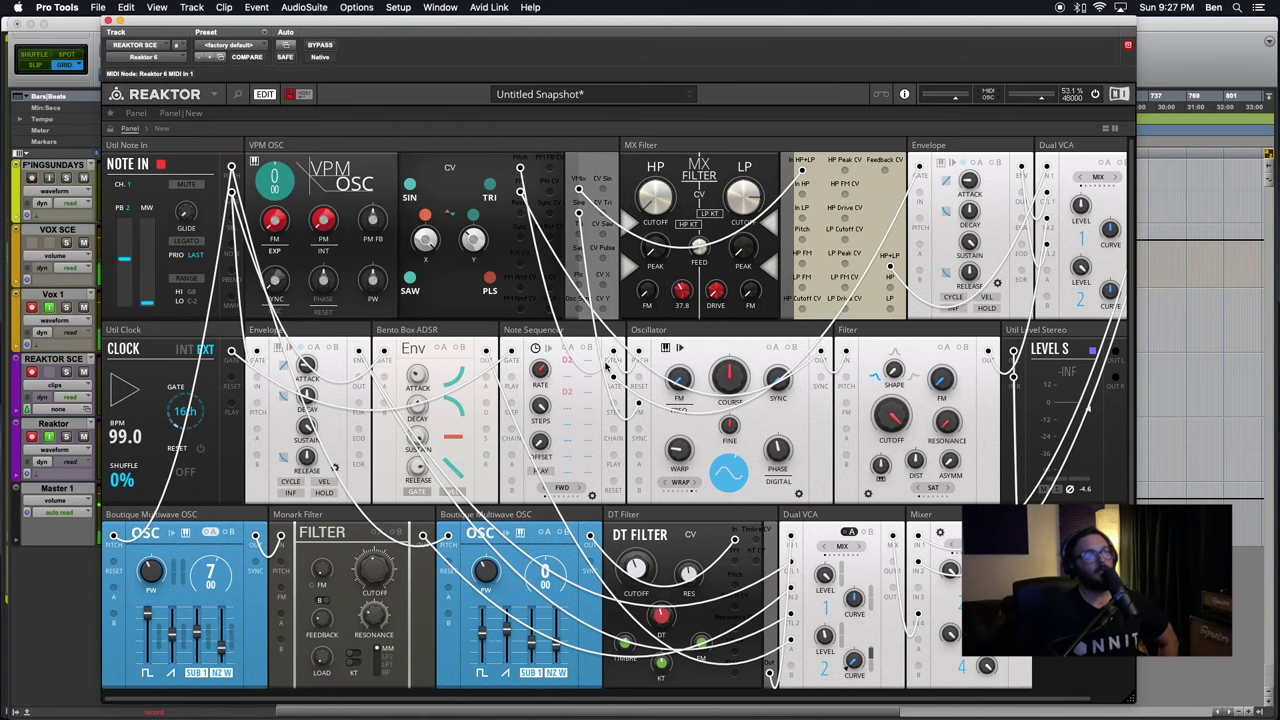
scroll(698, 455, right, 2)
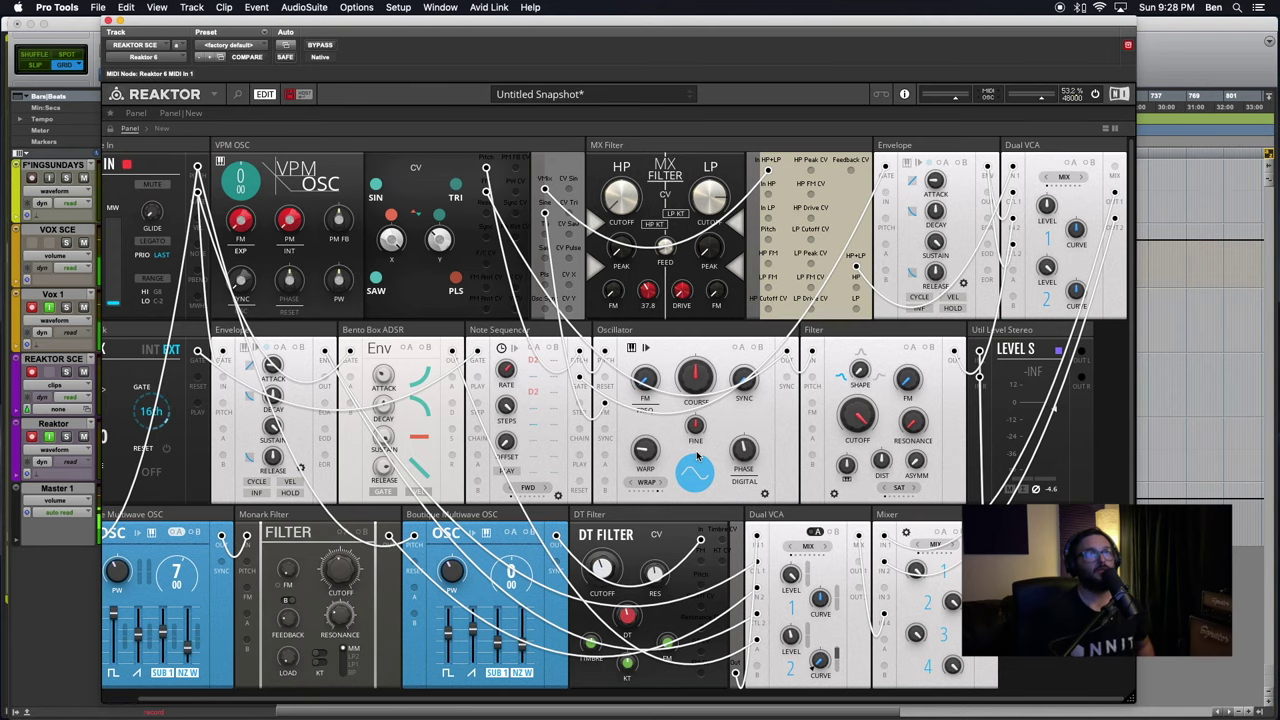
scroll(698, 455, left, 2)
scroll(698, 455, right, 2)
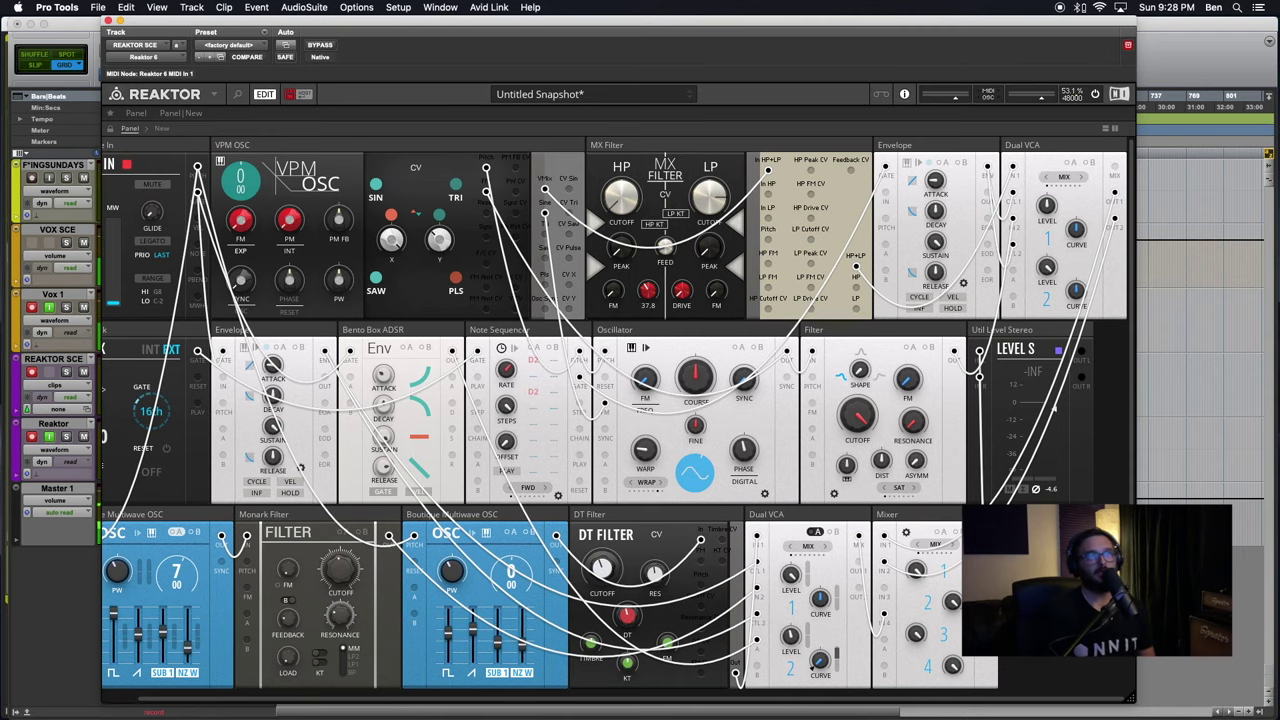
Show the block browser, collapse the user library's Community folder, and switch to the factory library
click(237, 94)
scroll(181, 249, up, 5)
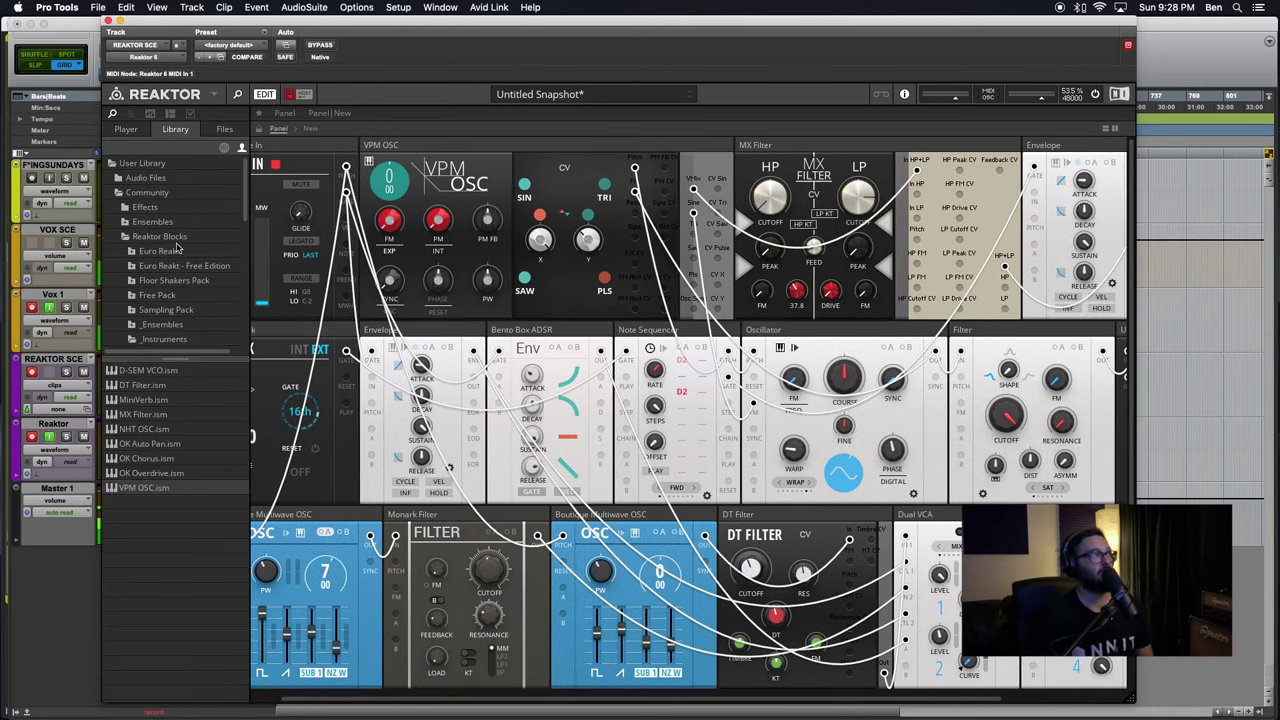
click(125, 238)
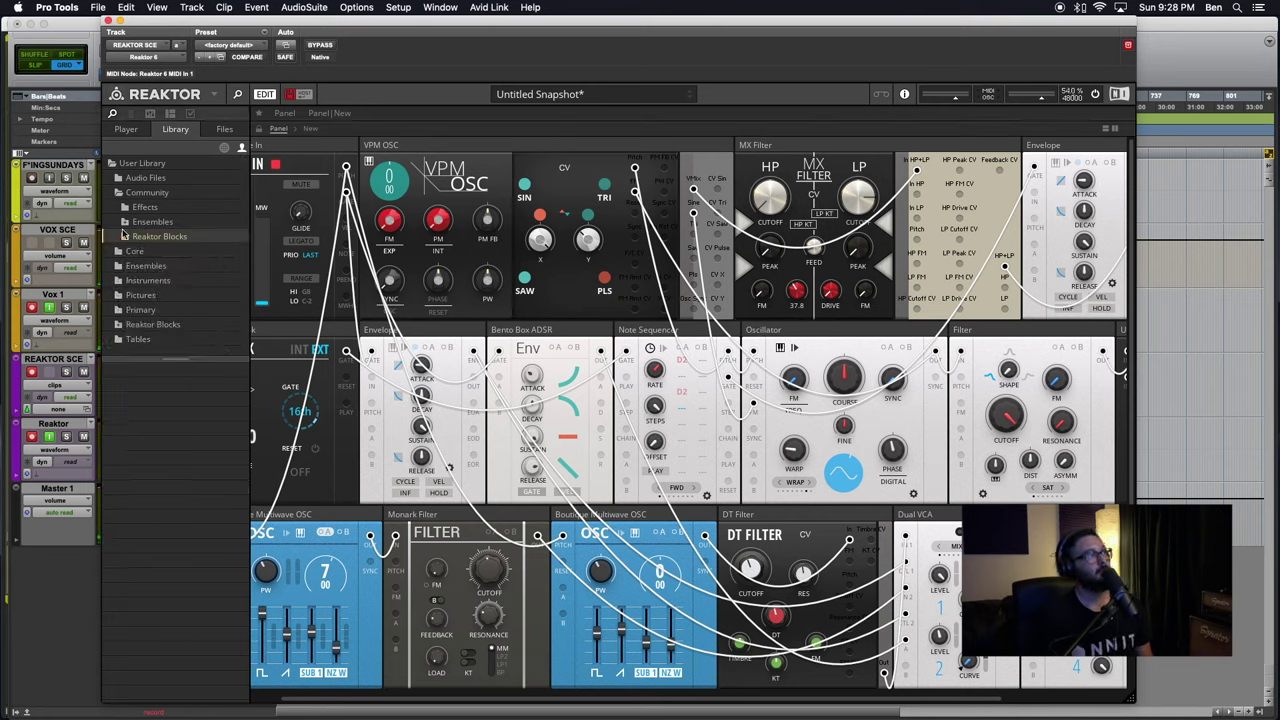
click(116, 192)
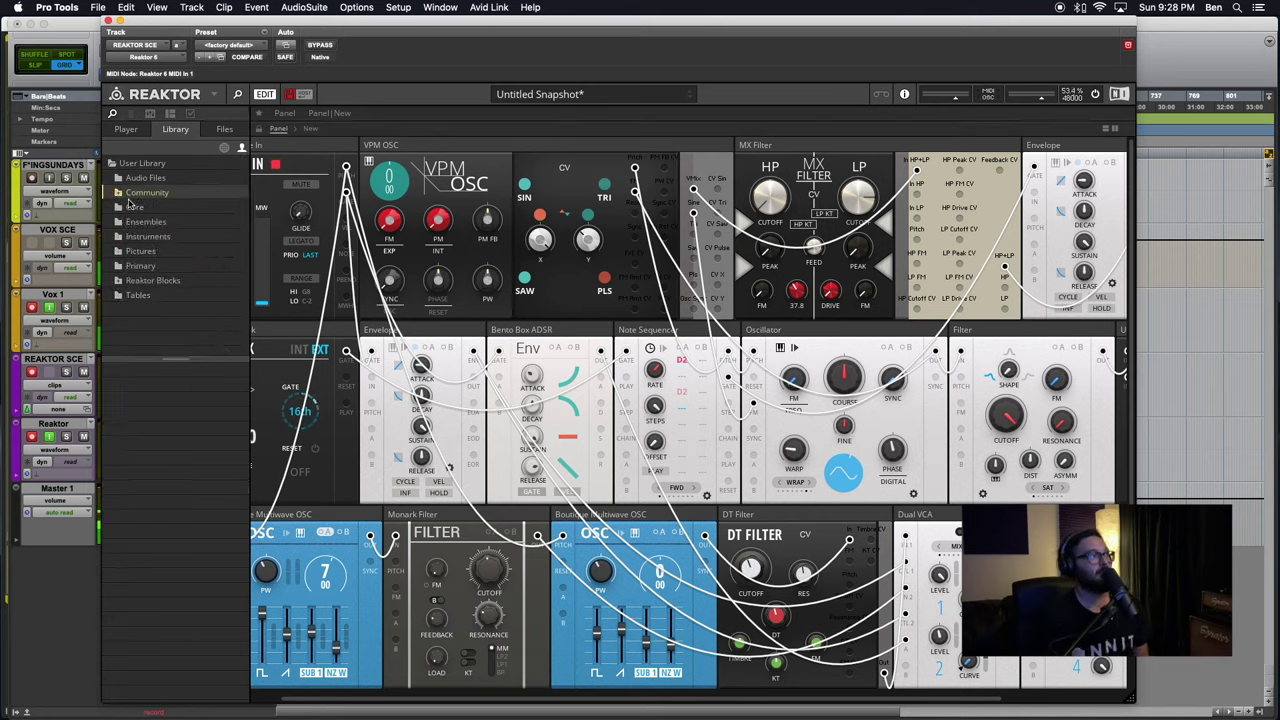
click(224, 148)
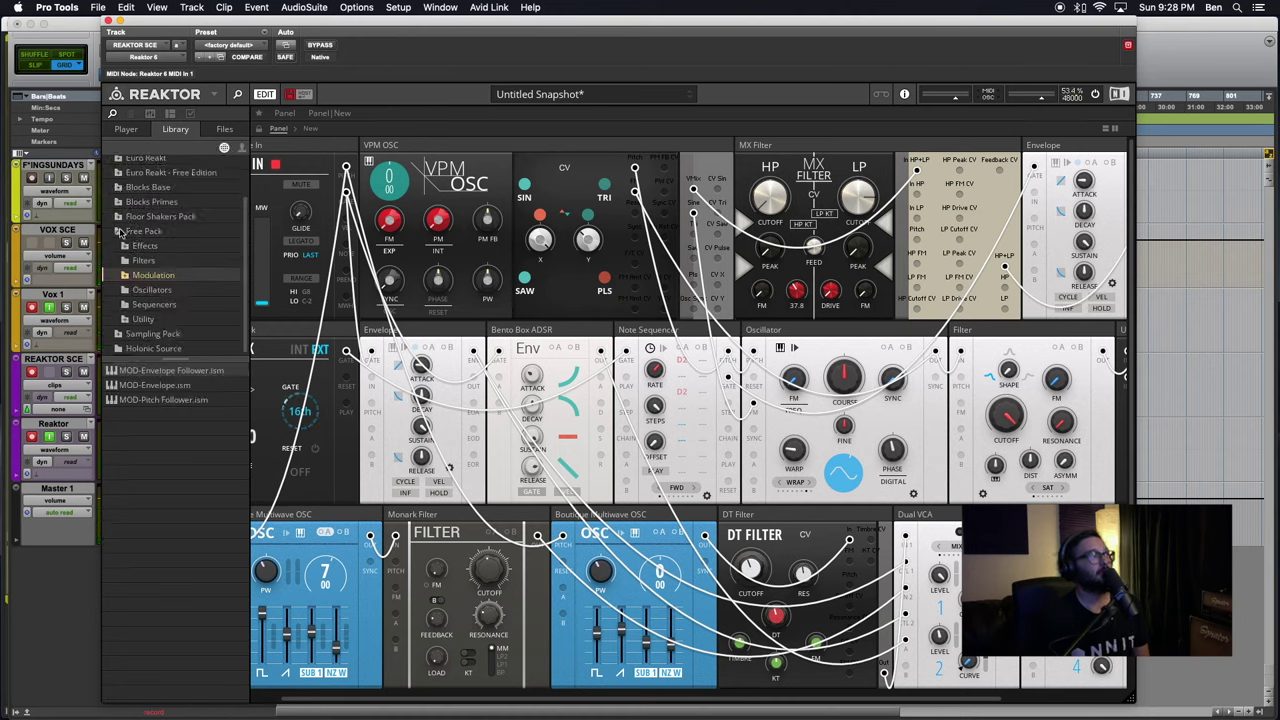
Look through the Free Pack's mono and stereo effects and the Sampling Pack's samplers in the factory Blocks library
click(148, 259)
click(134, 250)
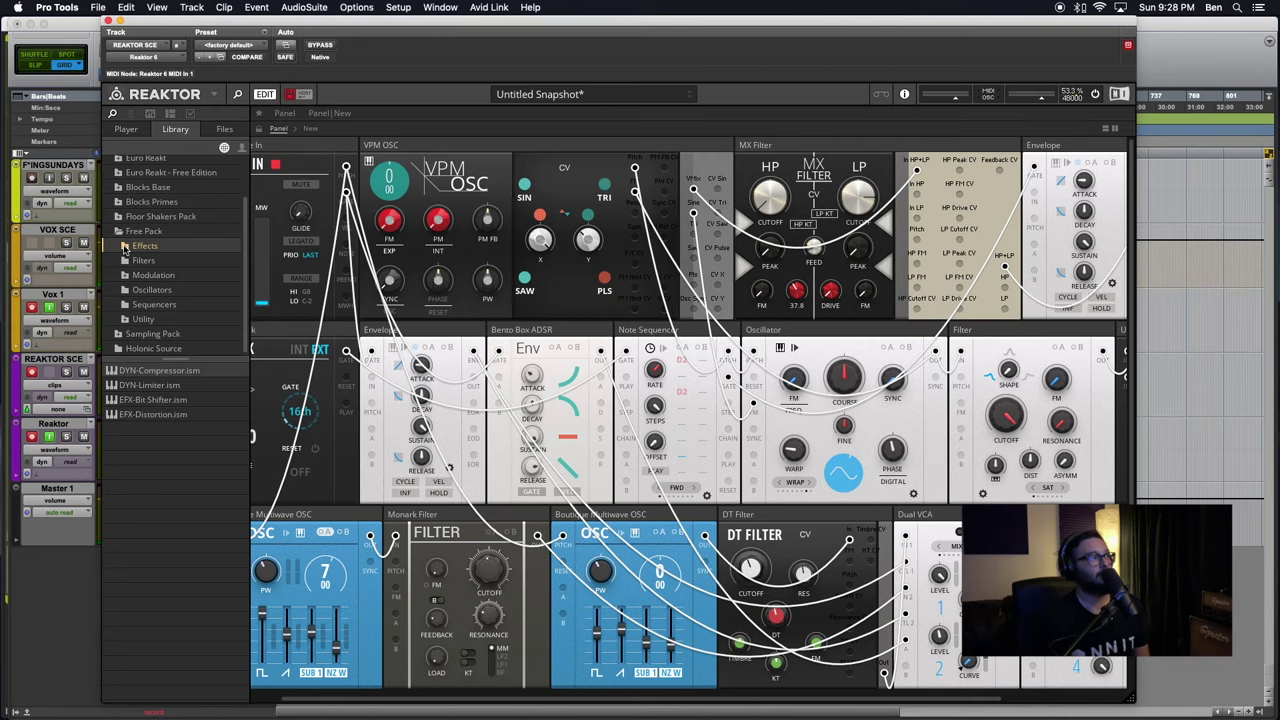
click(125, 247)
click(148, 262)
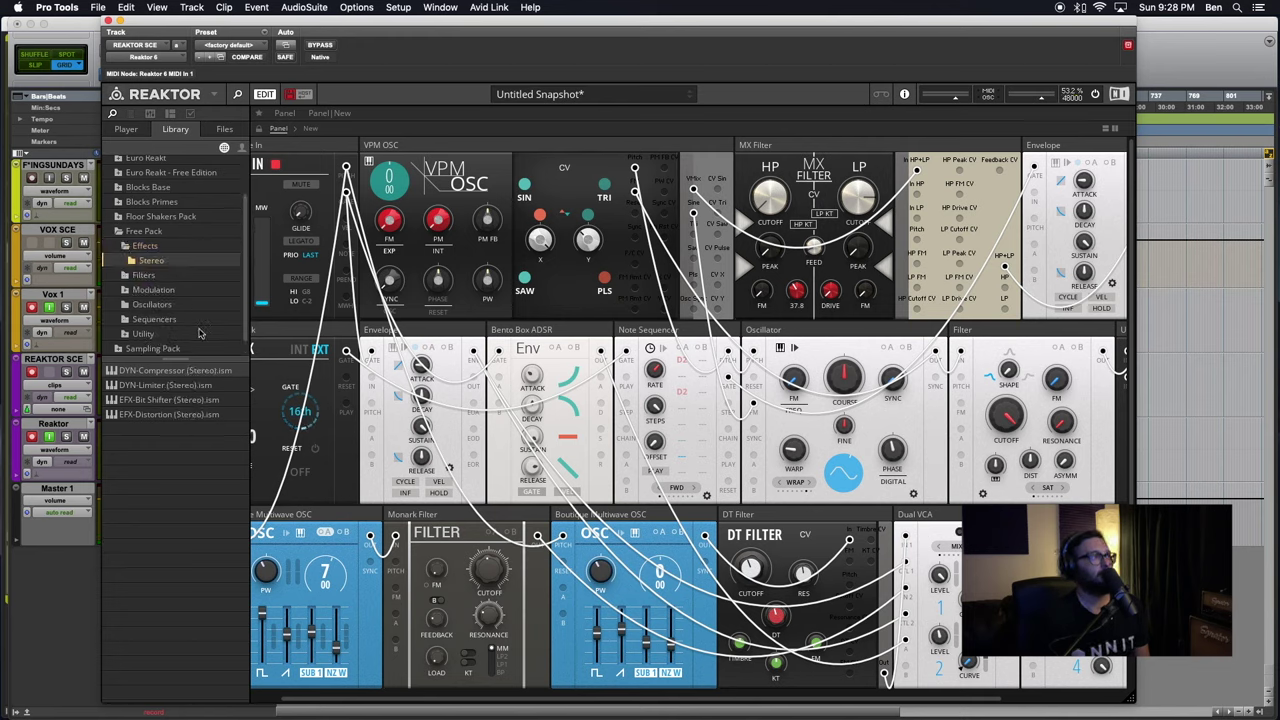
click(121, 233)
click(117, 295)
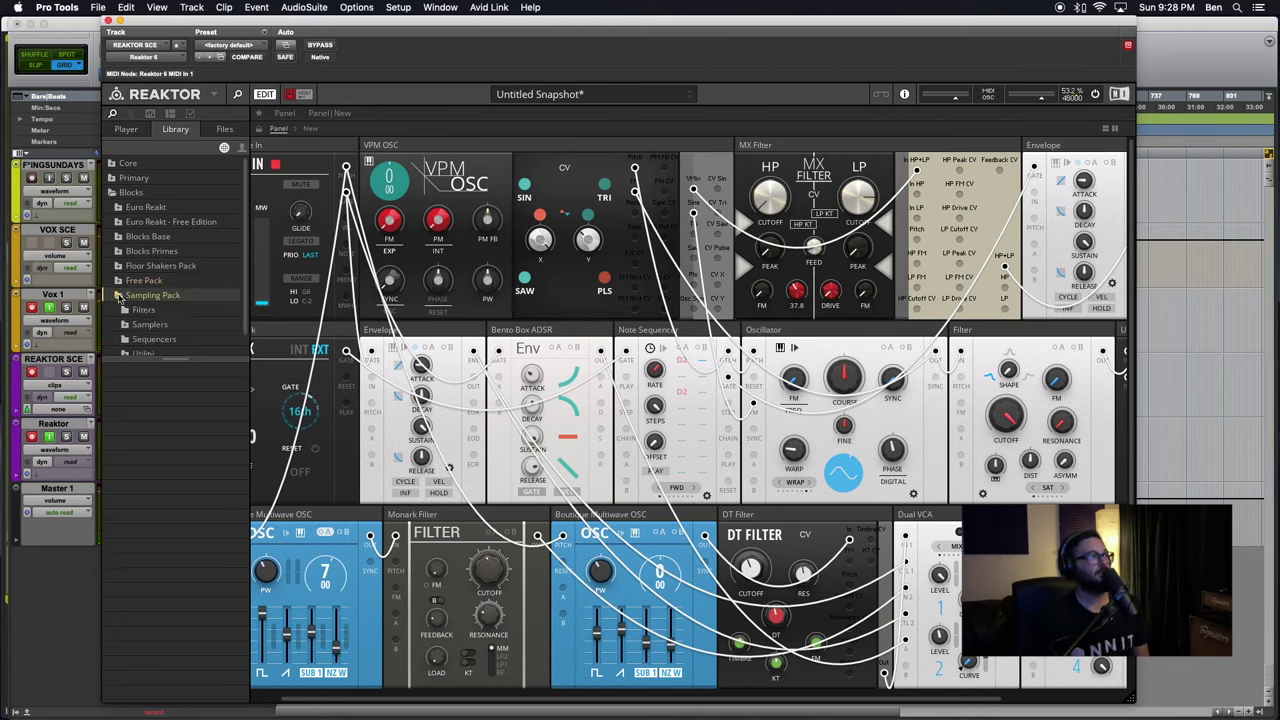
scroll(125, 318, down, 1)
click(146, 305)
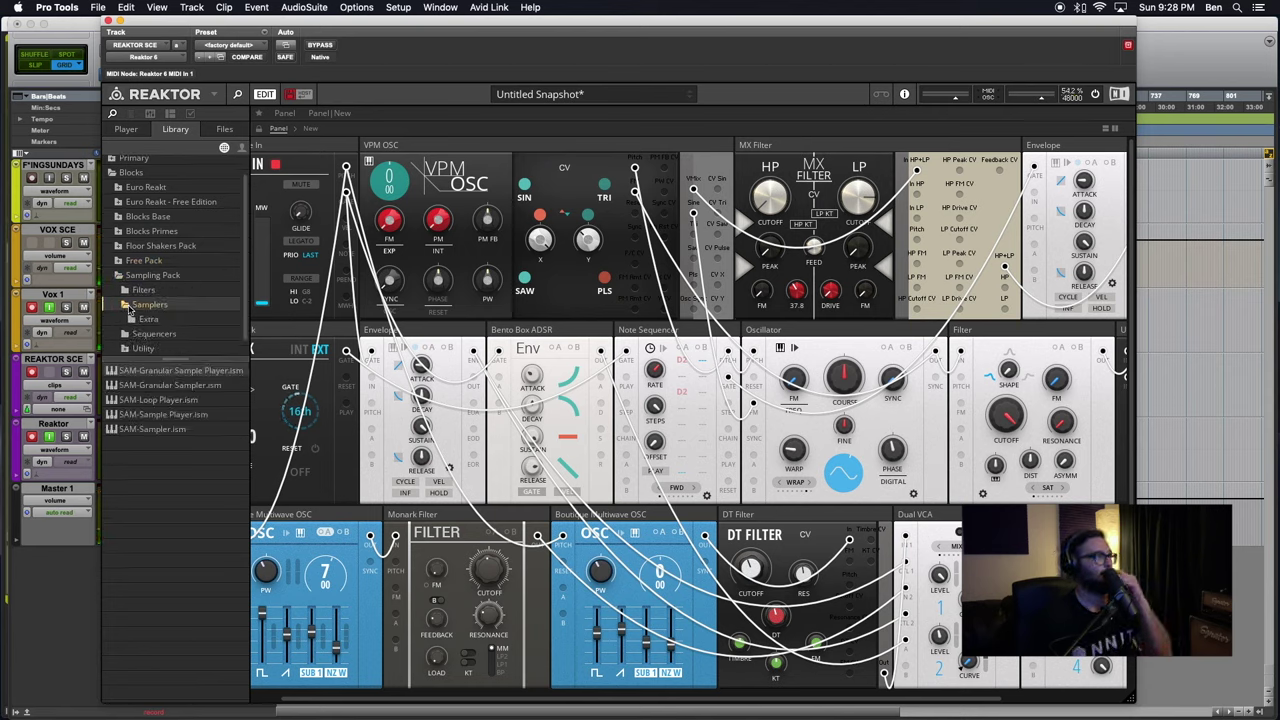
click(119, 262)
click(119, 262)
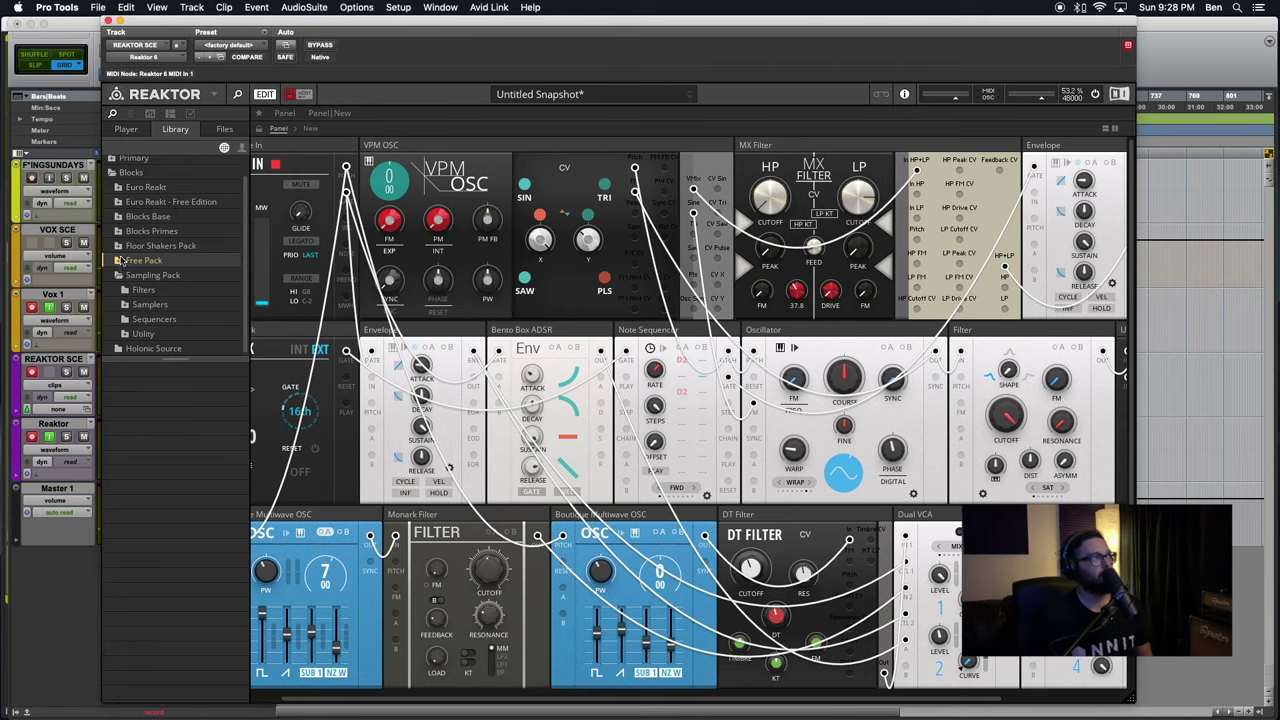
Open the Floor Shakers Pack's Effects folder and select EFX-Feedback Delay (Stereo)
click(119, 247)
click(136, 263)
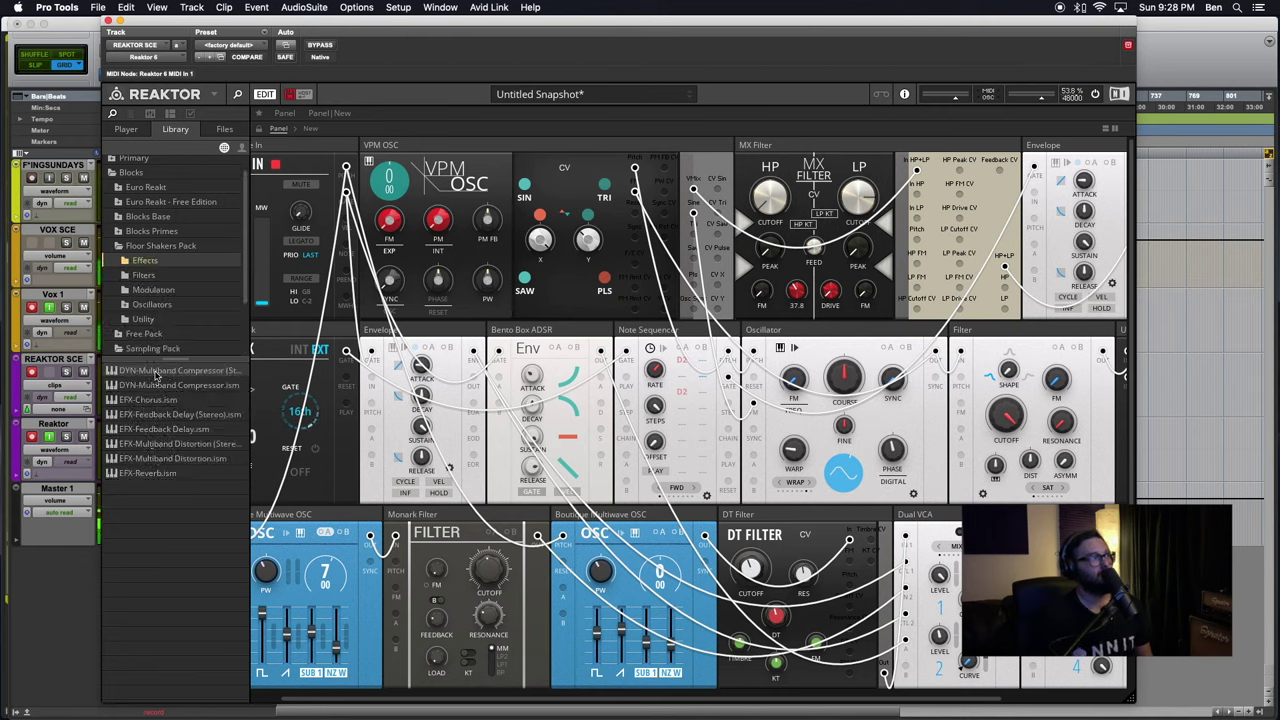
click(180, 429)
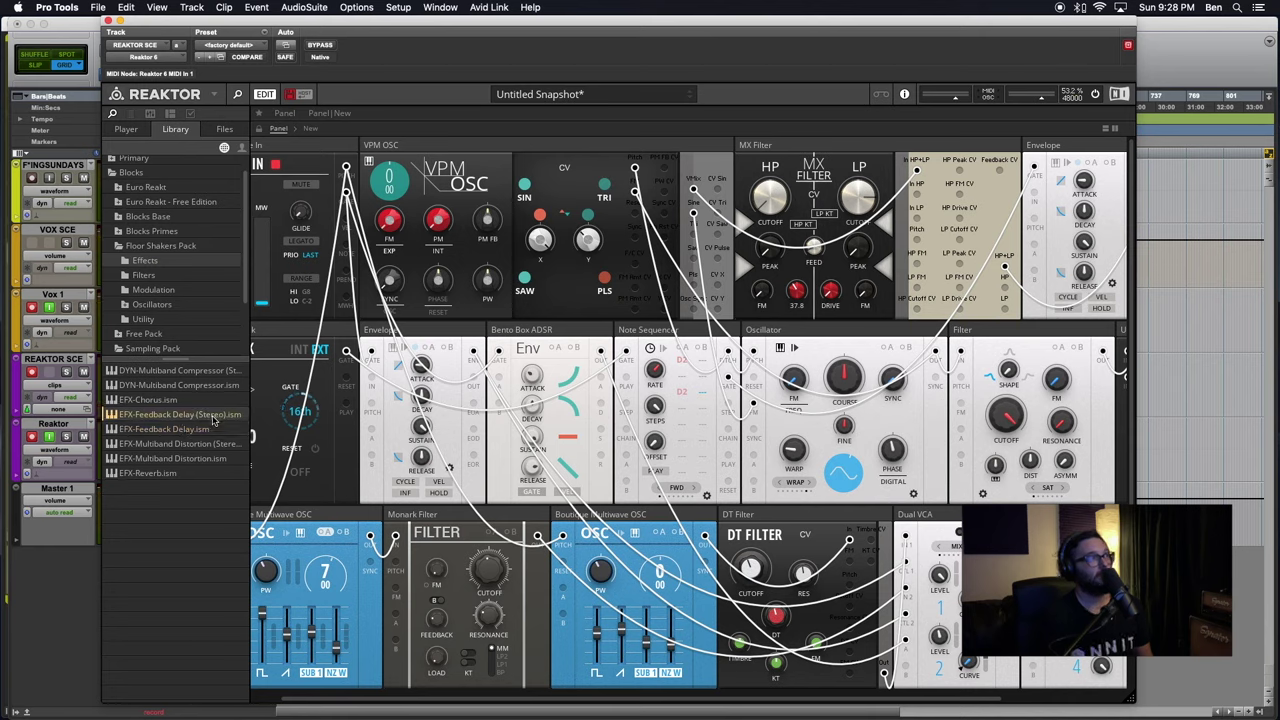
click(185, 415)
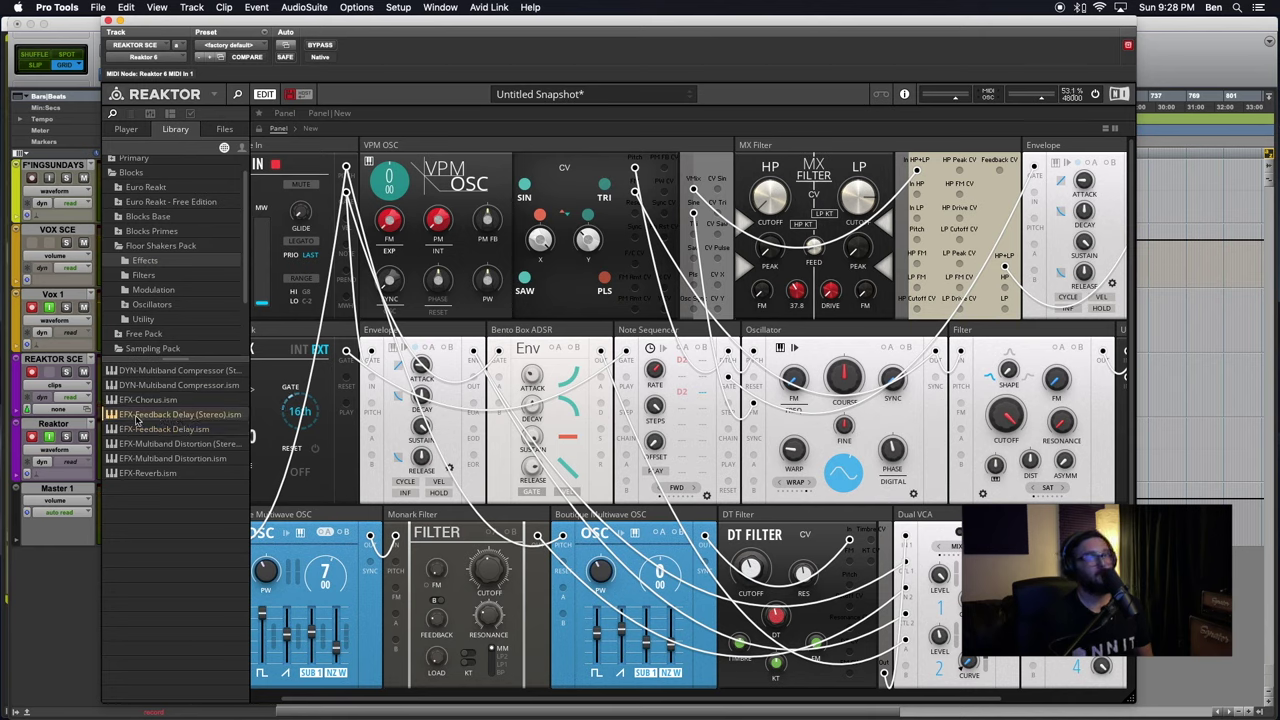
Insert the EFX-Feedback Delay (Stereo) block into the rack's lowest row, between the Dual VCA and the Mixer
scroll(410, 428, right, 3)
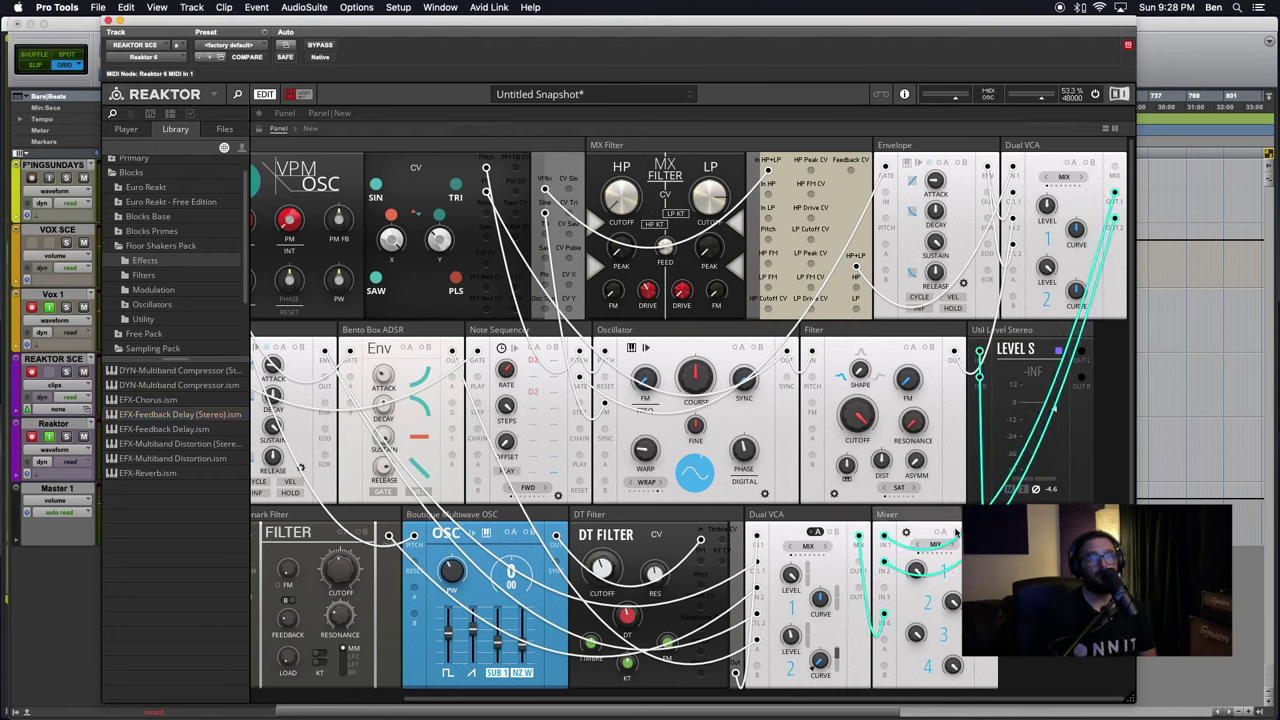
click(1064, 150)
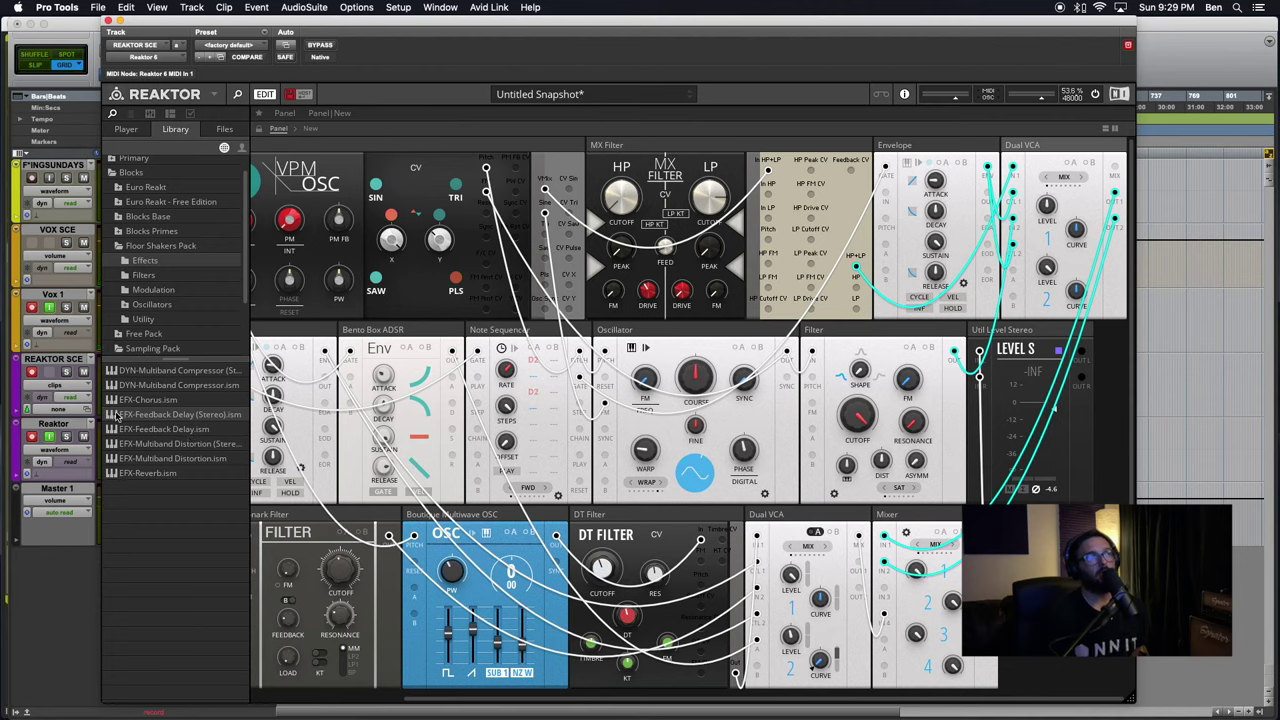
click(186, 433)
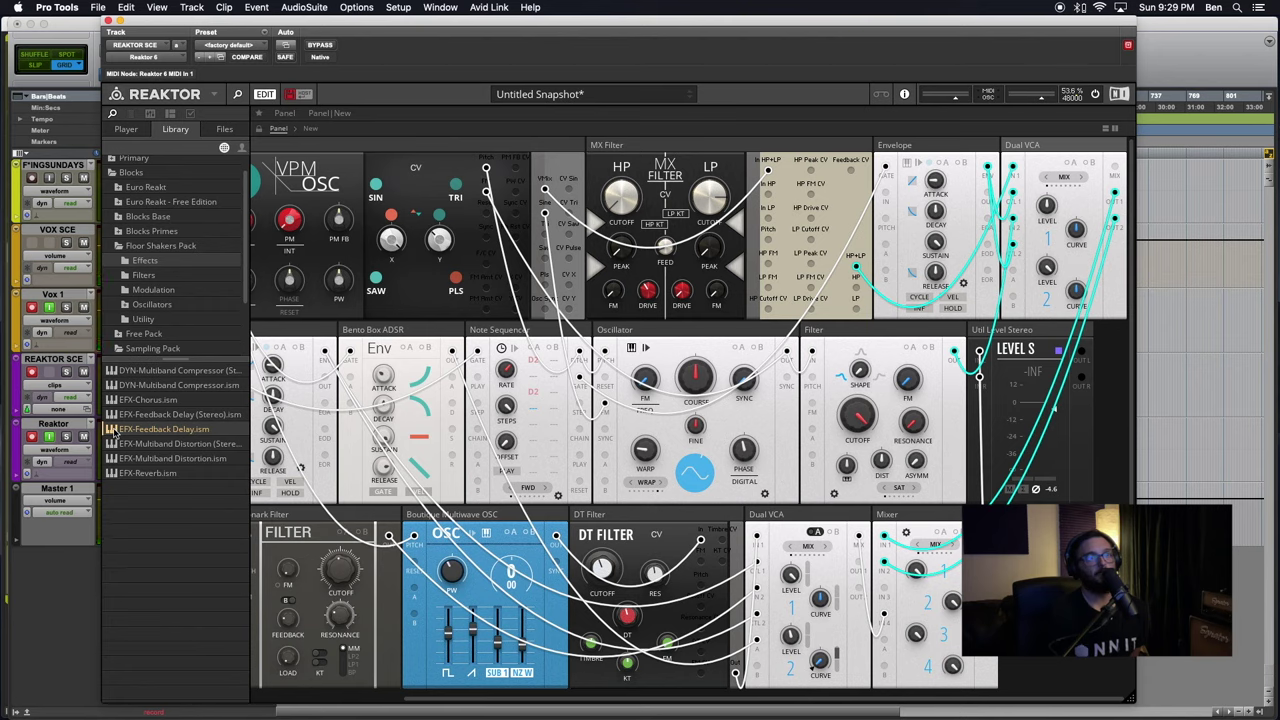
click(120, 415)
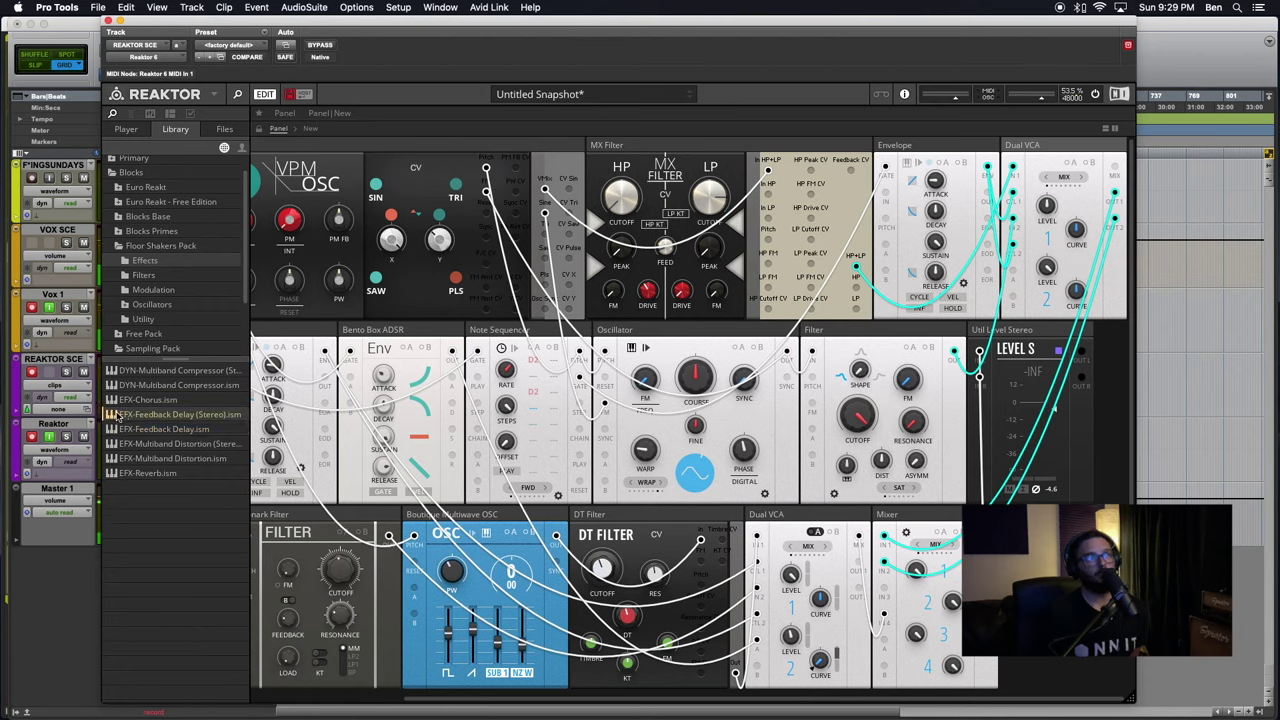
drag(112, 414, 870, 545)
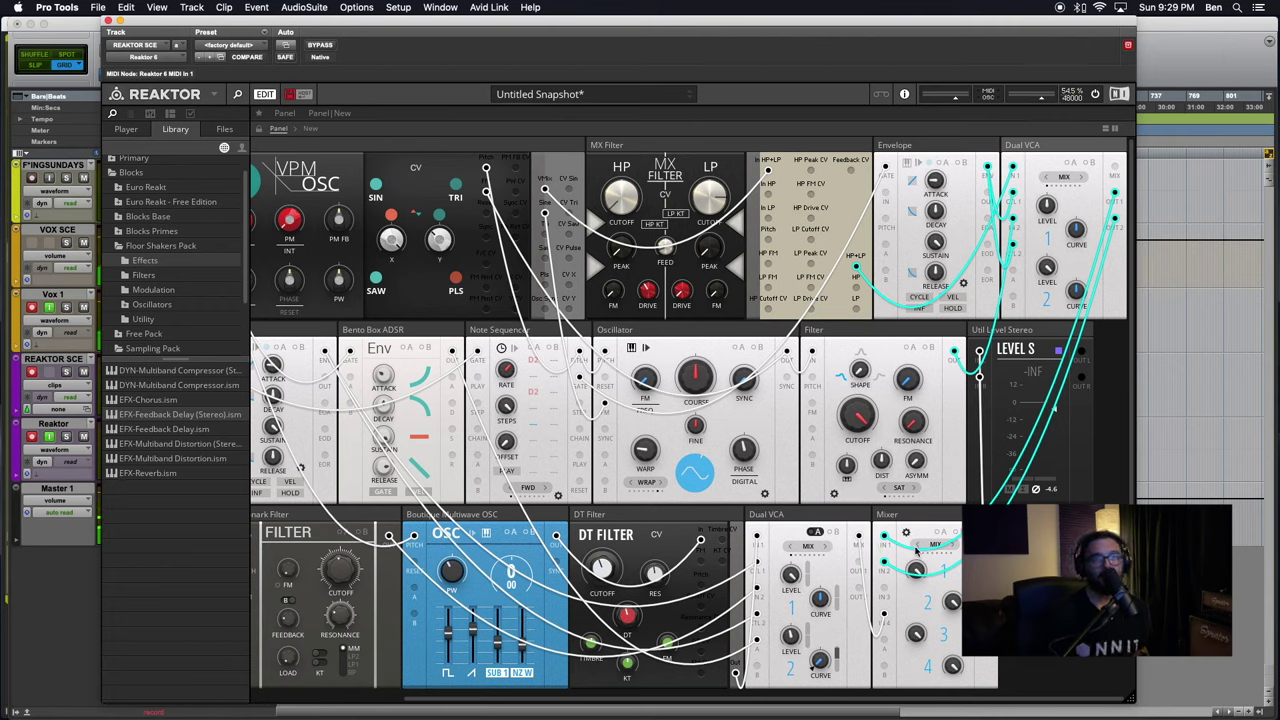
drag(915, 552, 916, 553)
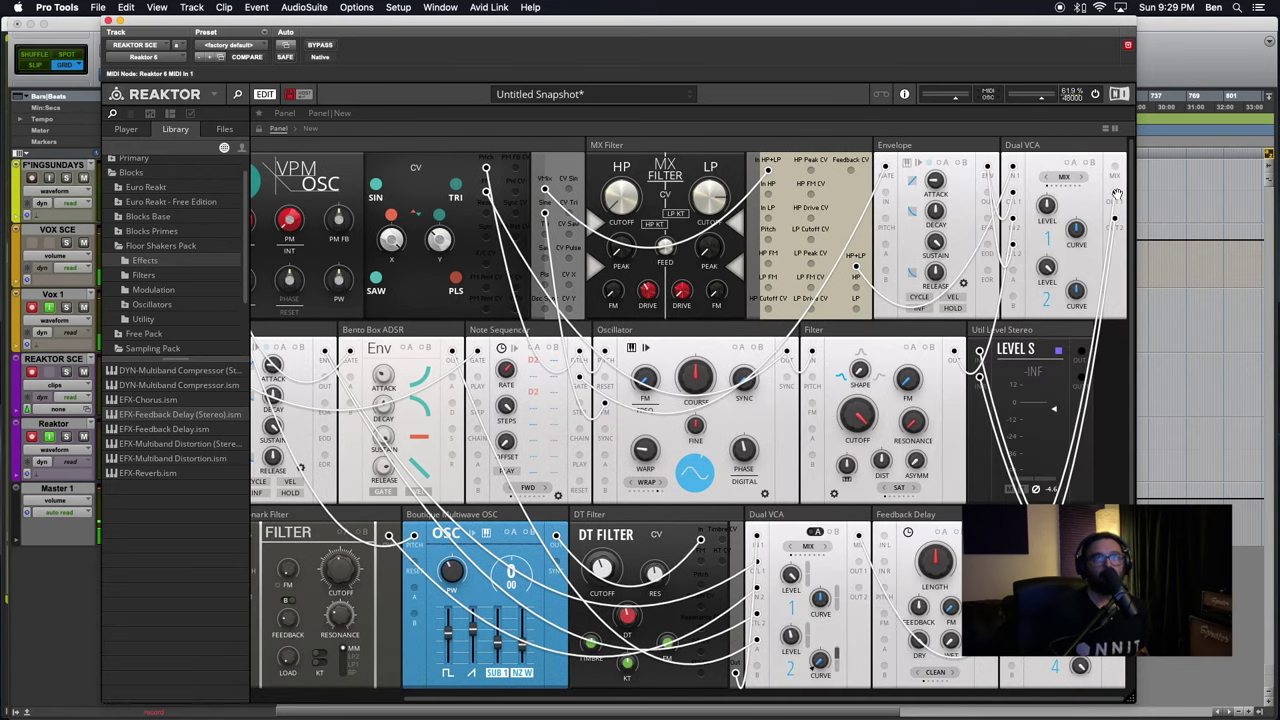
Wire the upper Dual VCA's Out 1 and Out 2 to the Feedback Delay's In L and In R
drag(1054, 333, 890, 537)
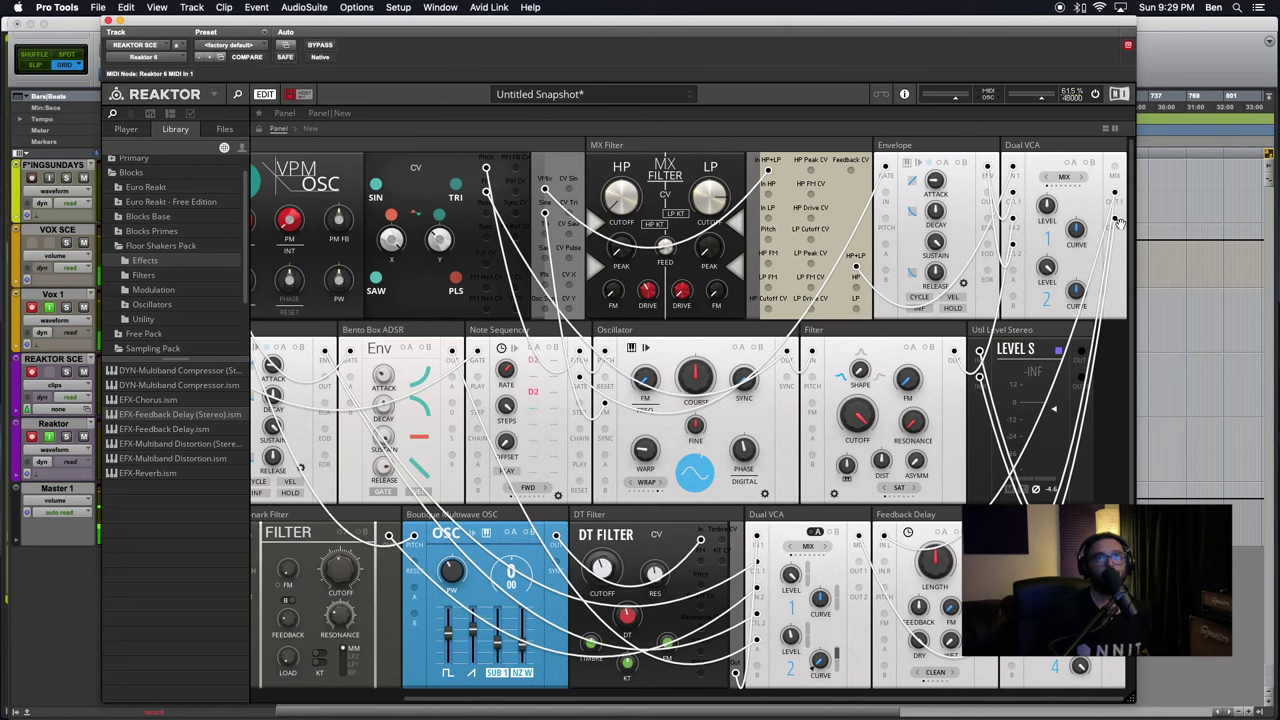
drag(1115, 222, 881, 565)
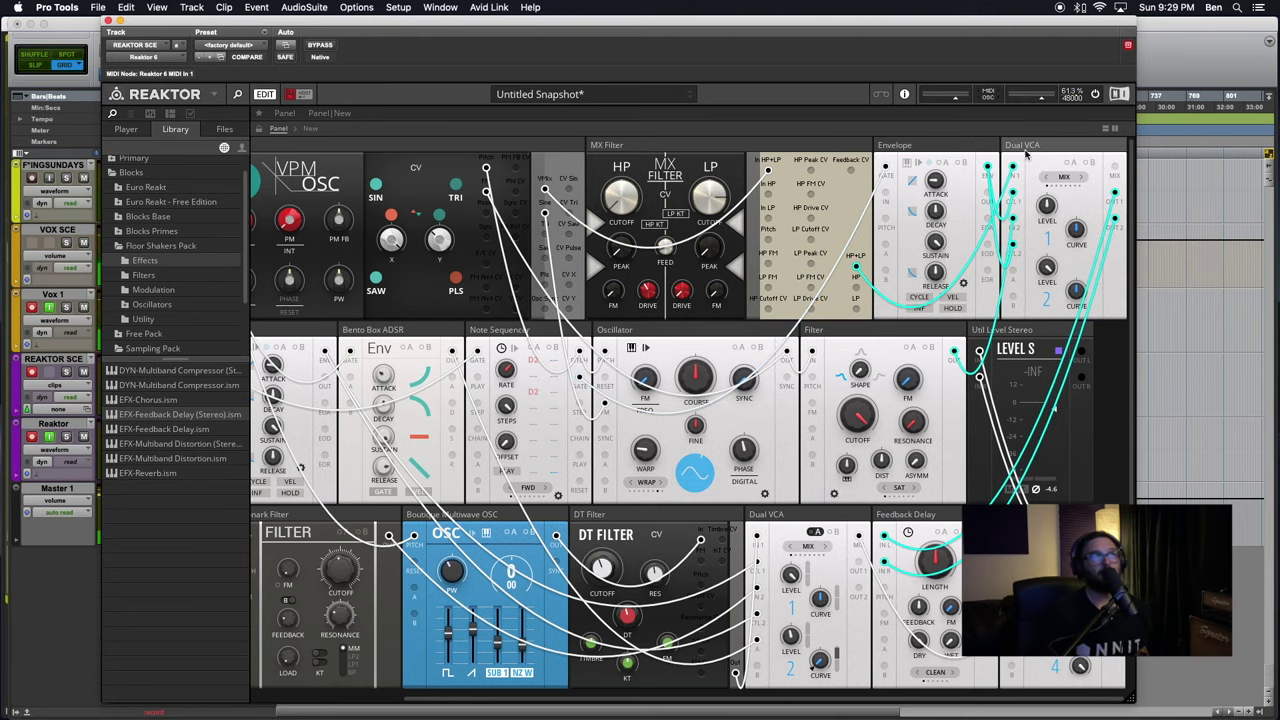
Rename the upper row's Dual VCA block as VPM & TOYBOX VCA
scroll(1055, 182, left, 5)
scroll(1055, 182, right, 5)
scroll(1055, 182, left, 5)
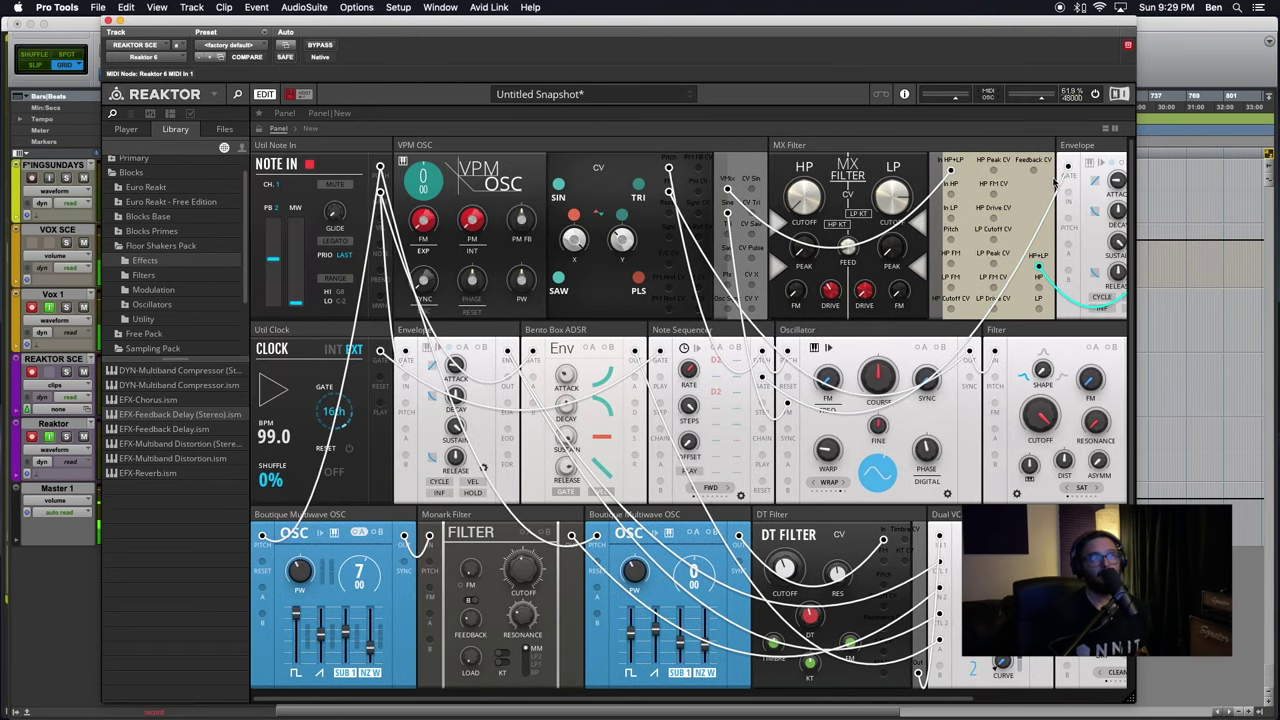
scroll(799, 368, right, 2)
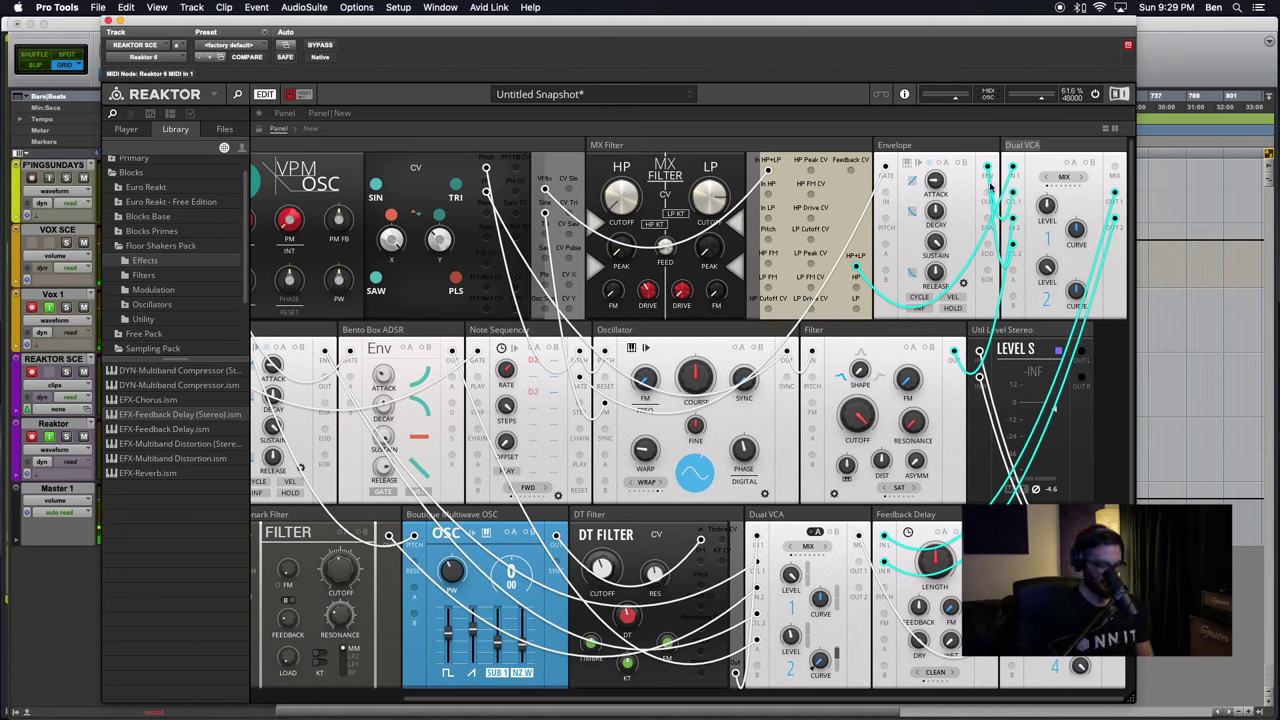
text(VPM & TOYBOX)
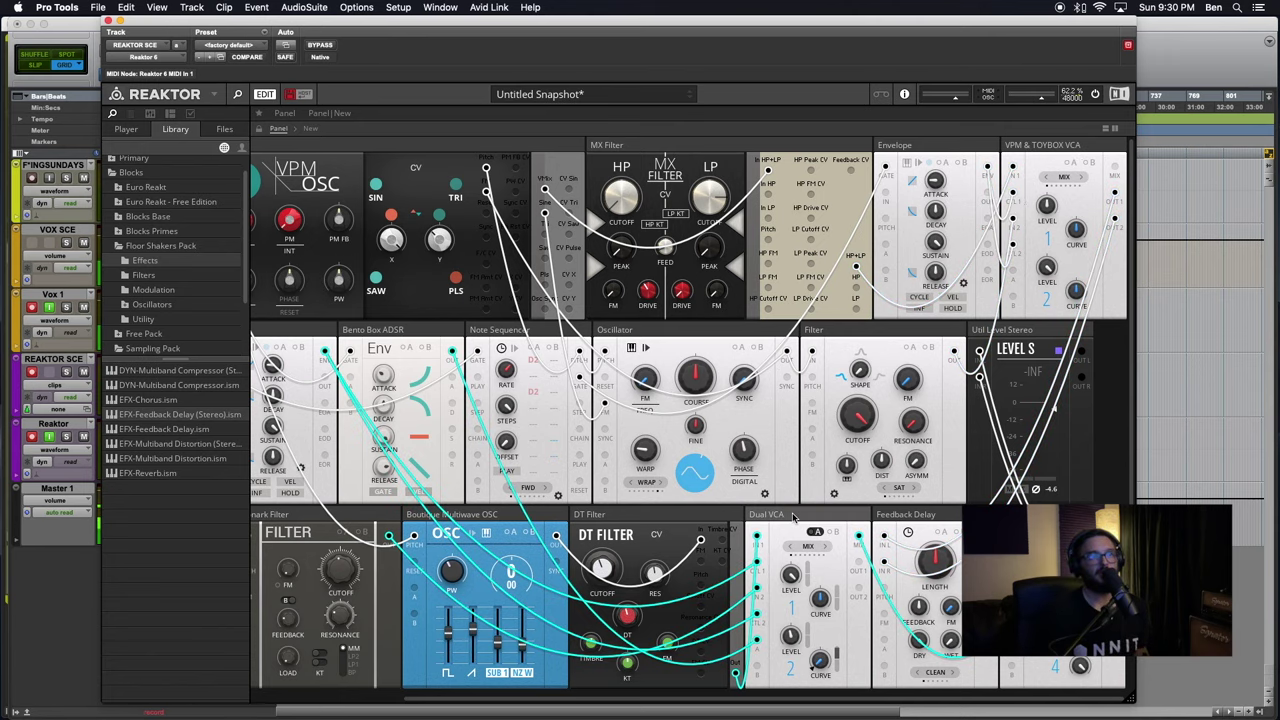
Rename the lowest row's Dual VCA block as Dual MULTIWAVE VCA
scroll(748, 556, left, 5)
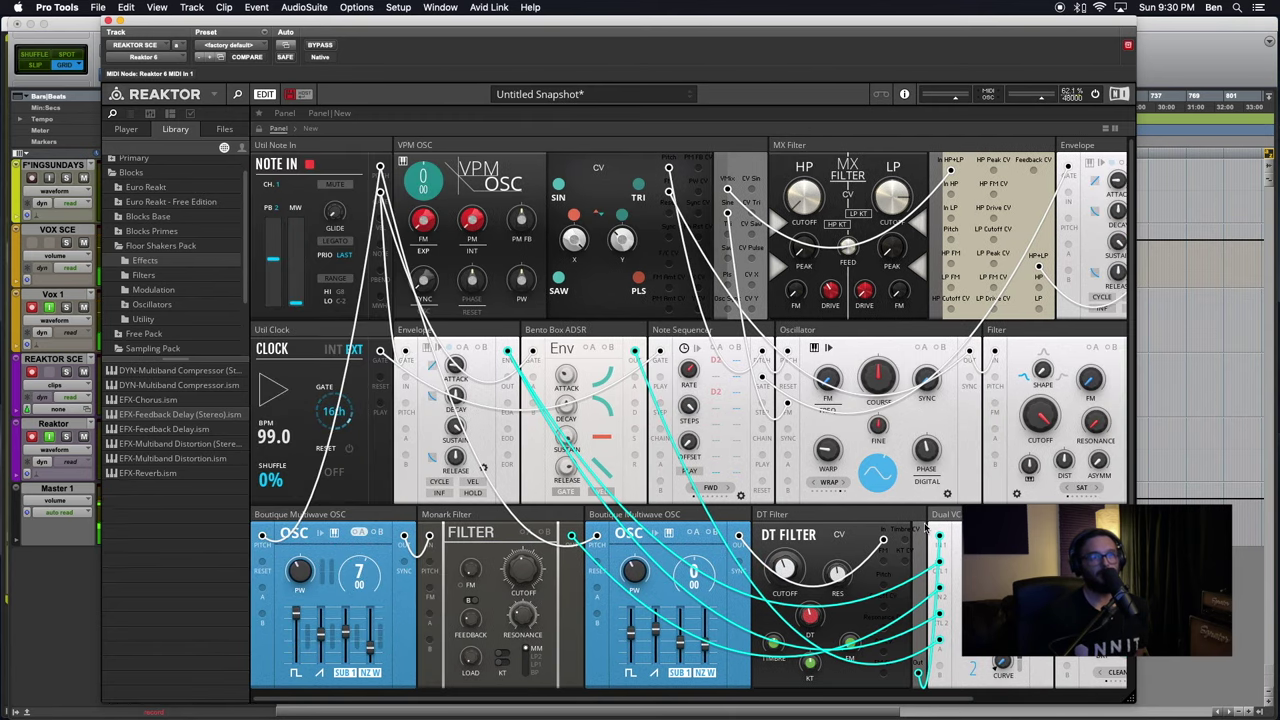
scroll(960, 516, right, 2)
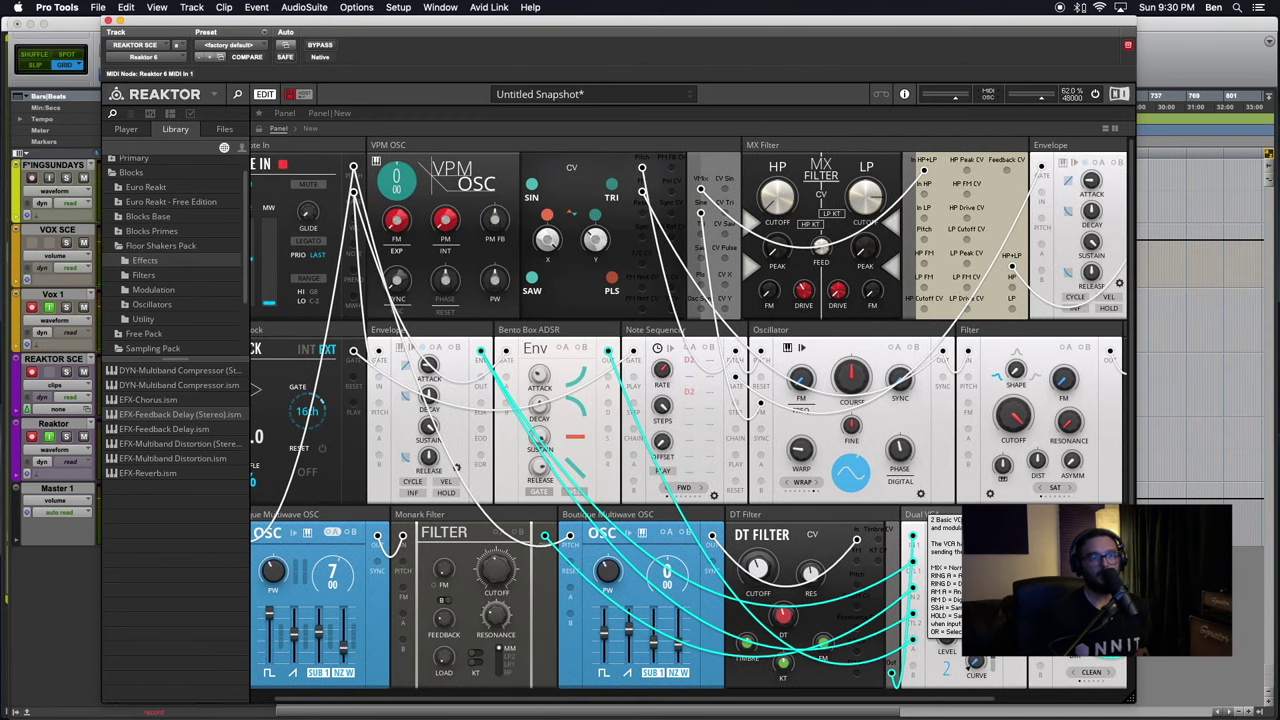
scroll(955, 518, left, 2)
scroll(920, 524, right, 1)
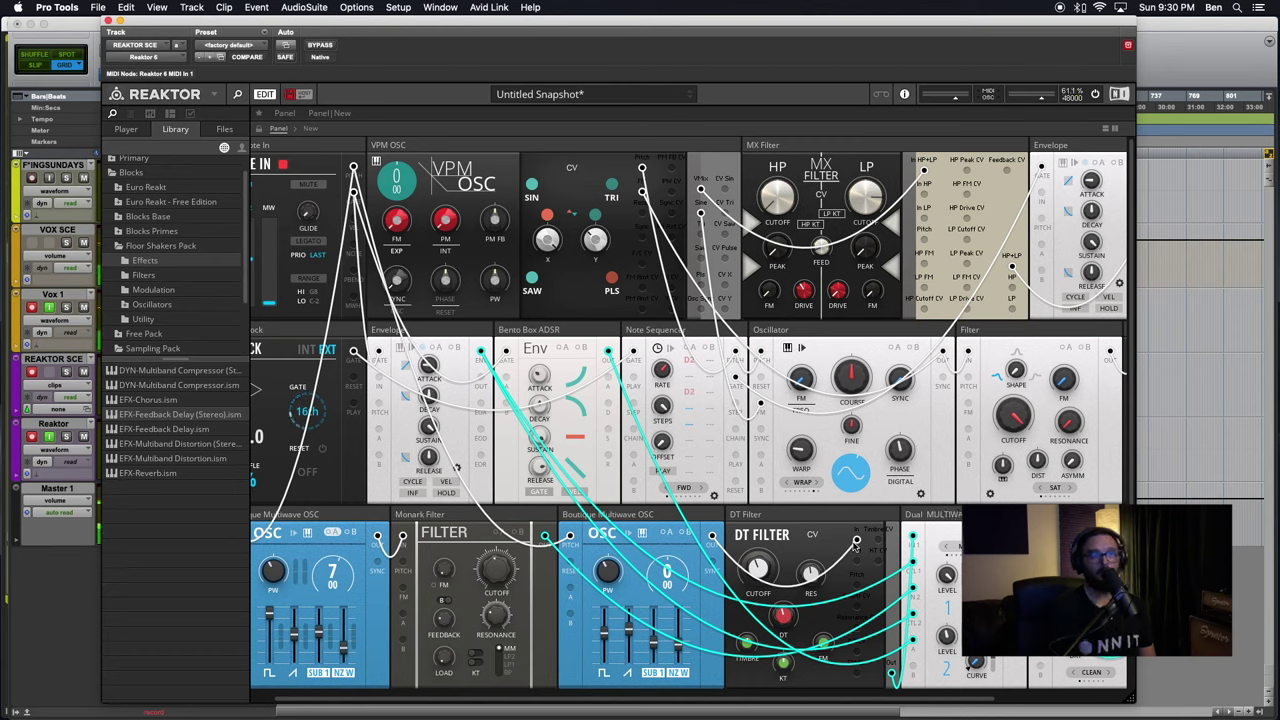
scroll(856, 543, right, 5)
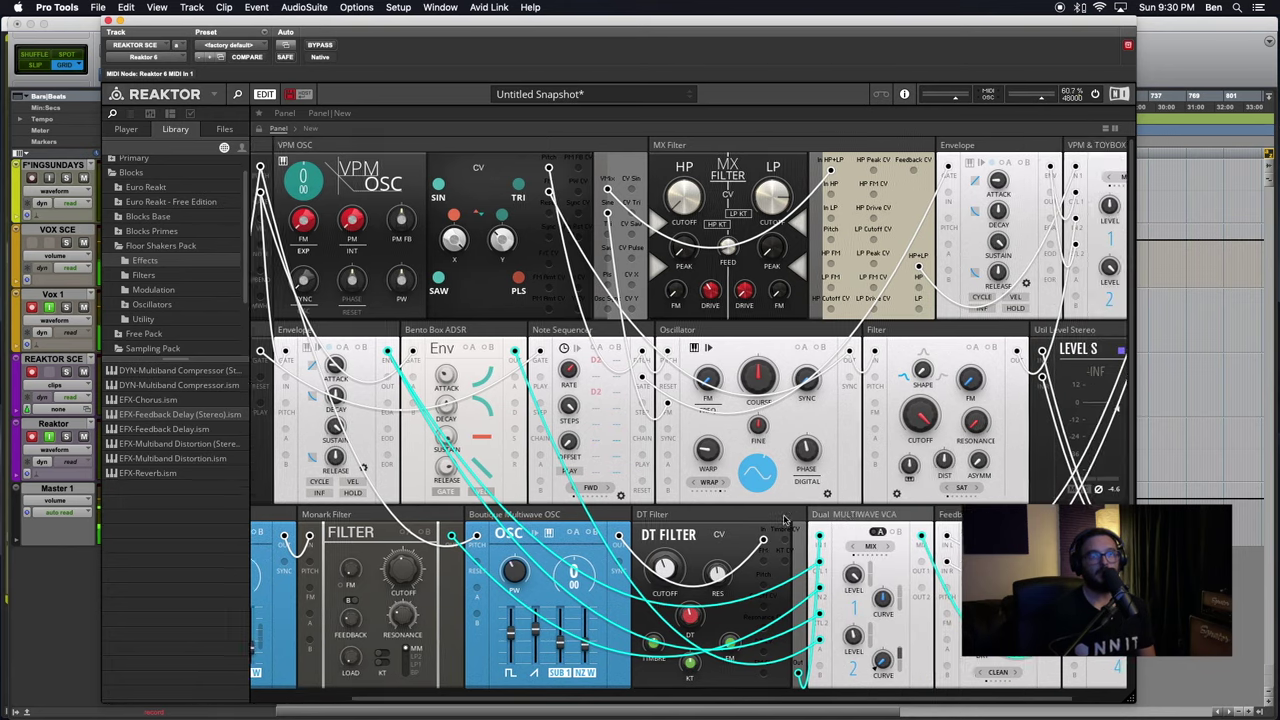
Rename the Feedback Delay block as VPMTB Feedback Delay
click(949, 508)
click(938, 517)
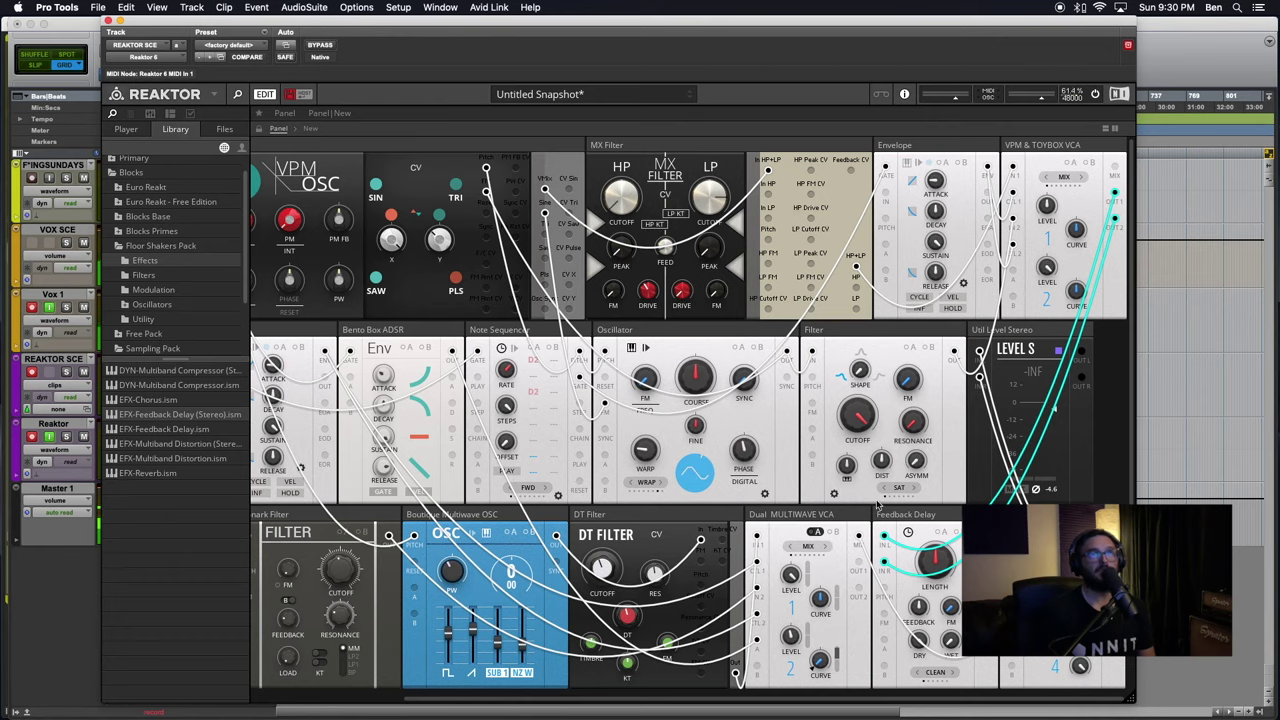
text(VPM)
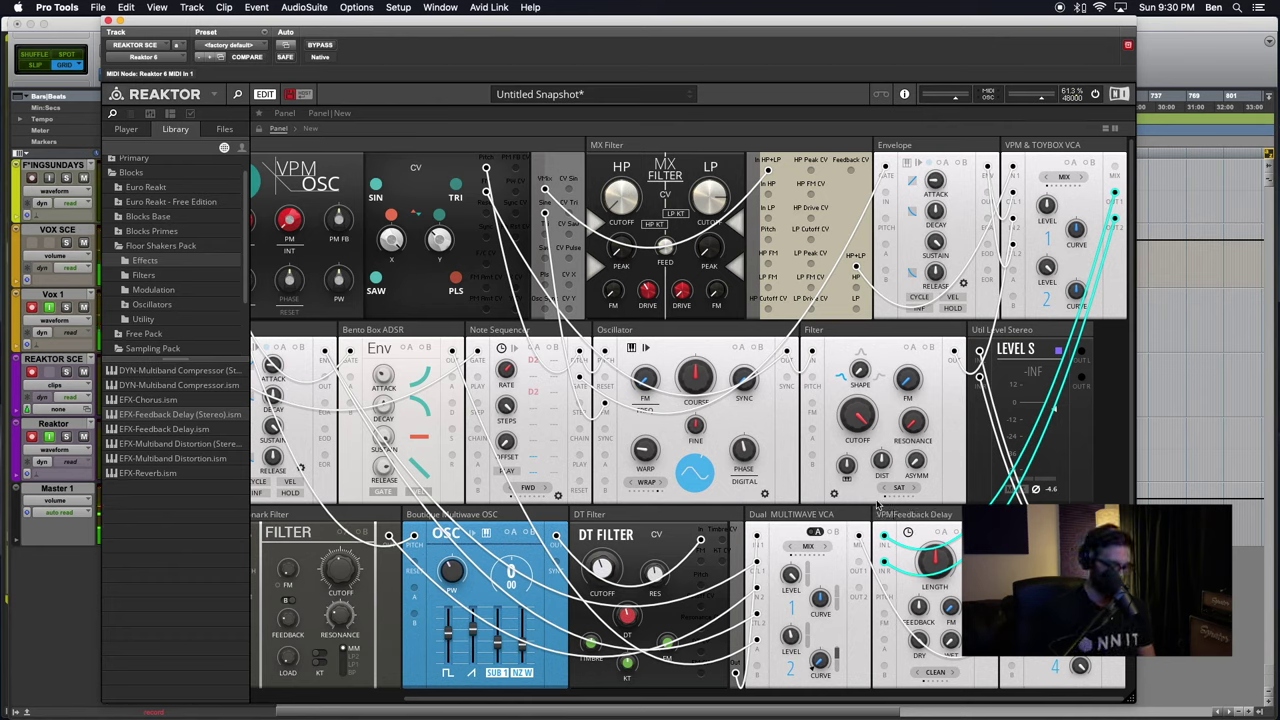
text(TB)
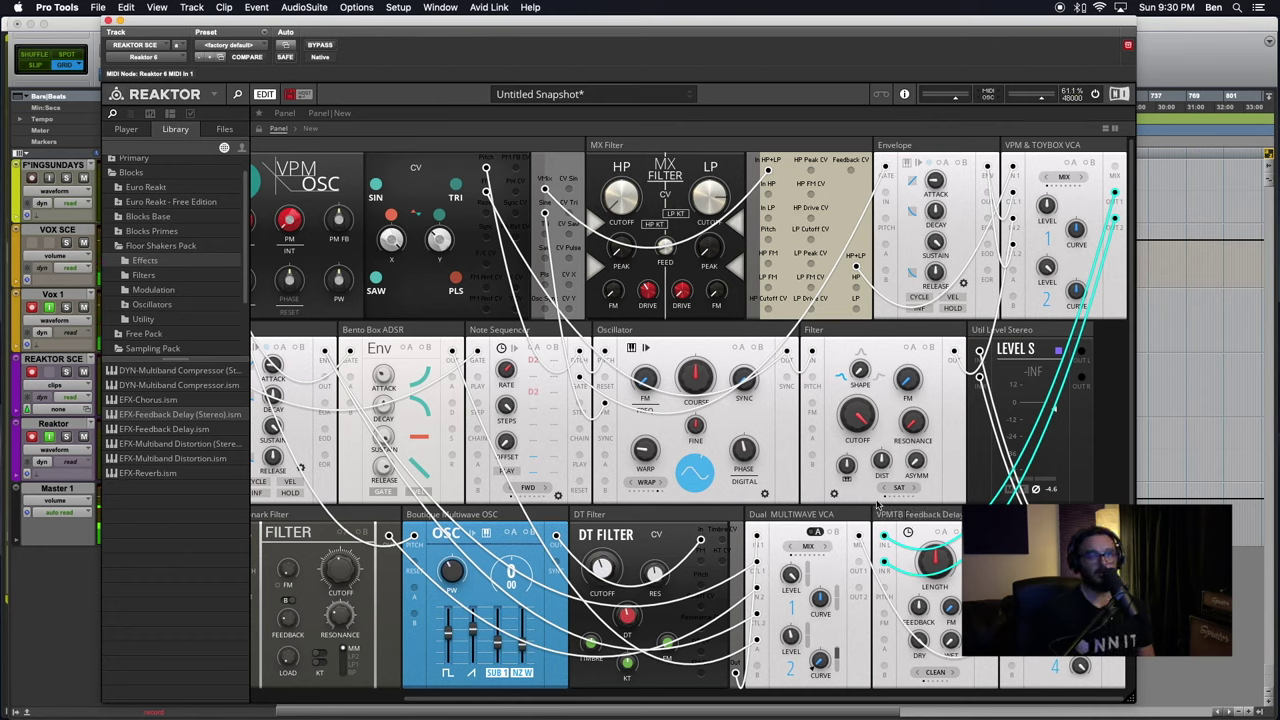
key(Return)
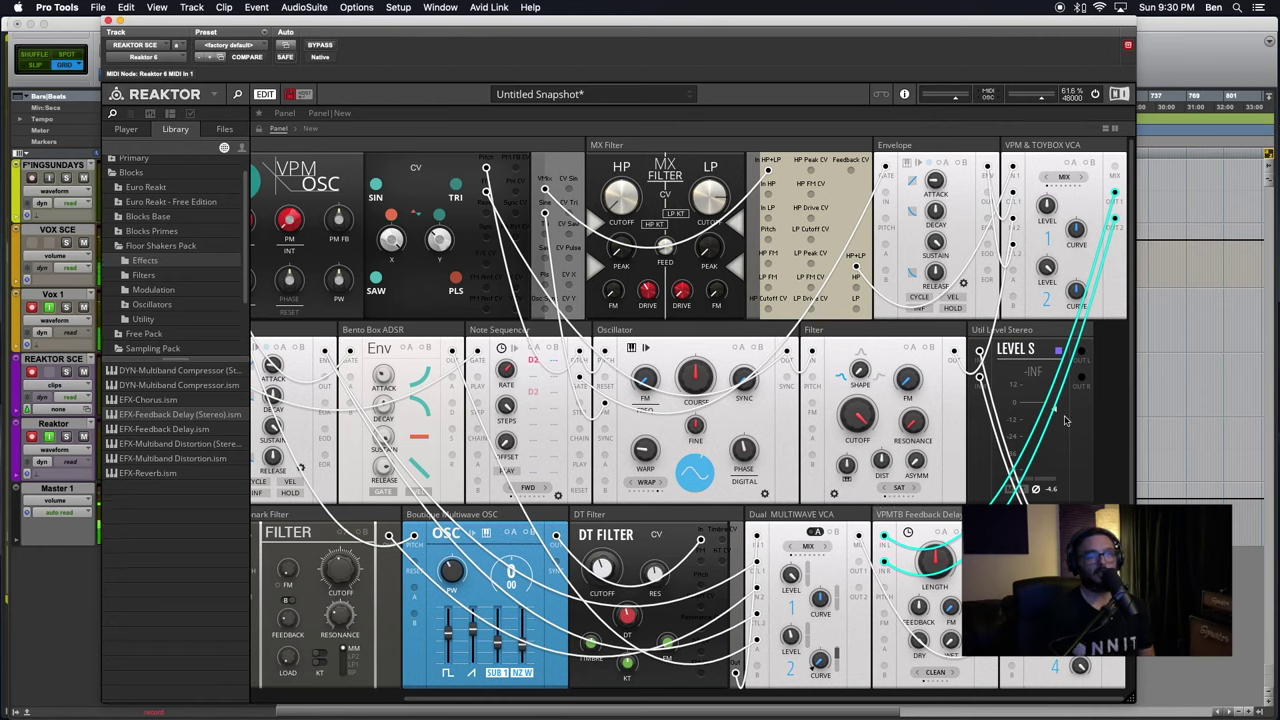
click(1090, 146)
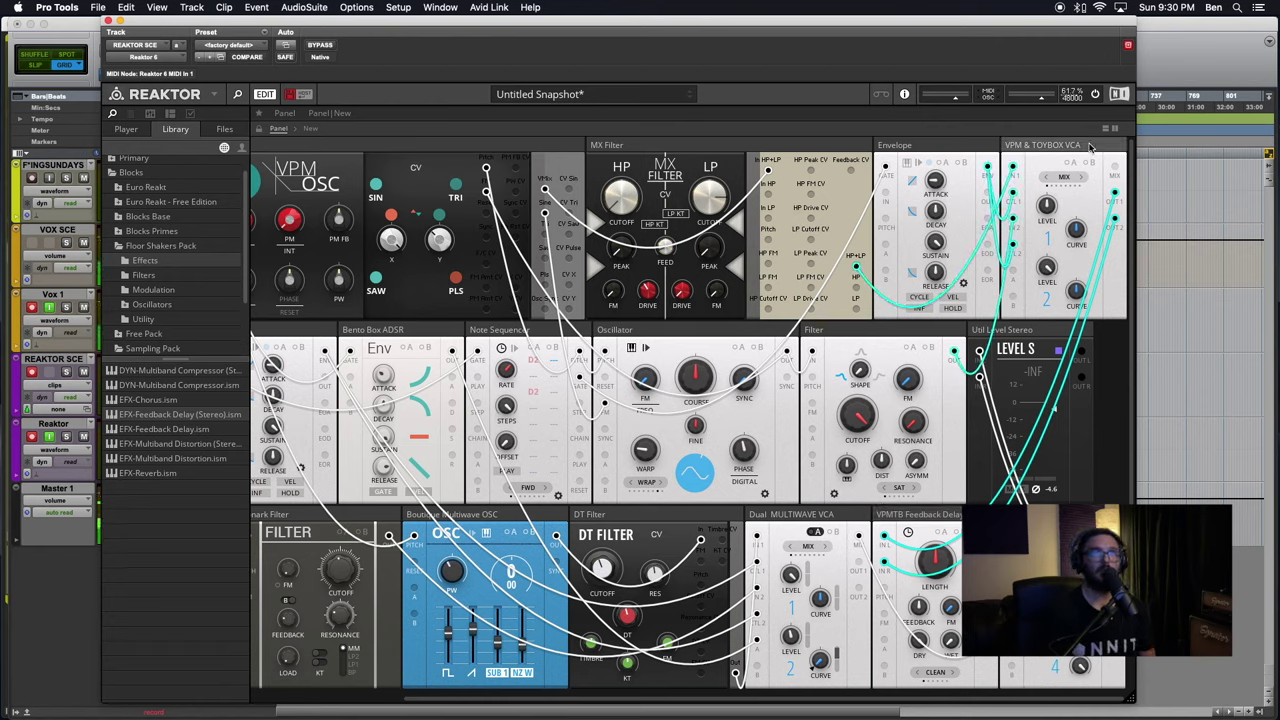
click(937, 511)
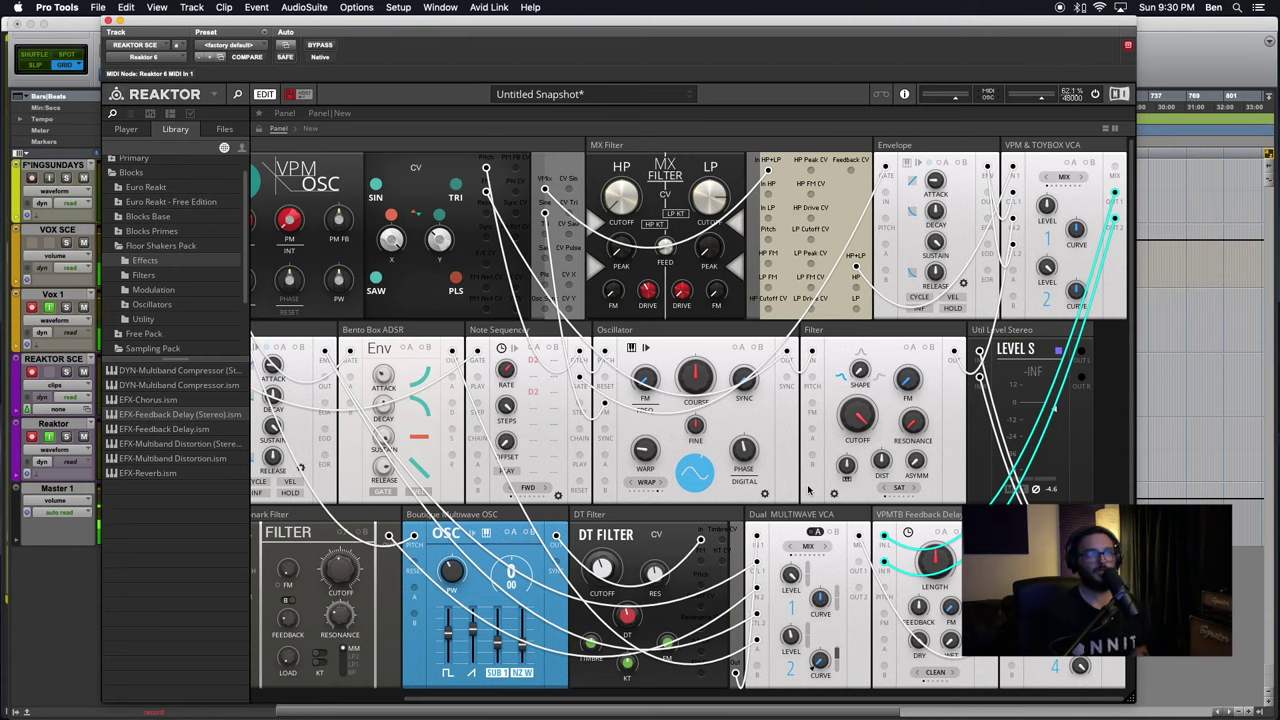
Hide the library browser and widen the Reaktor window so more of the block rack fits
scroll(808, 489, left, 5)
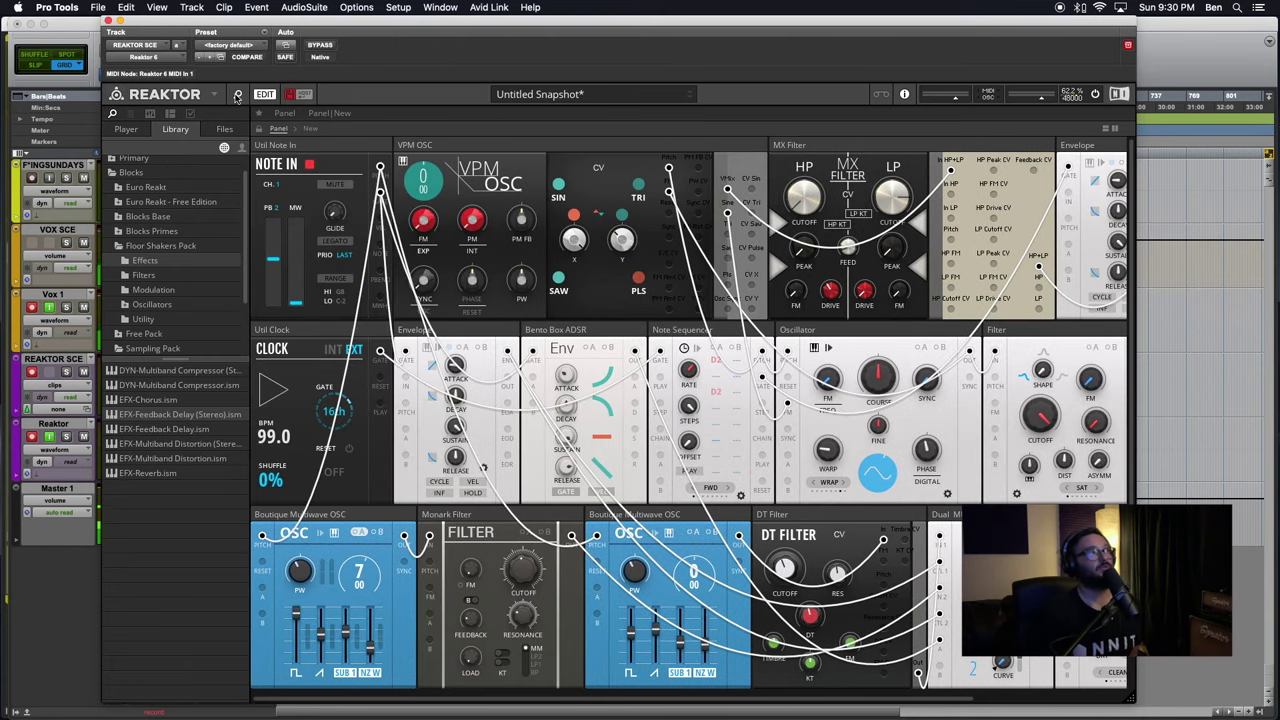
click(237, 95)
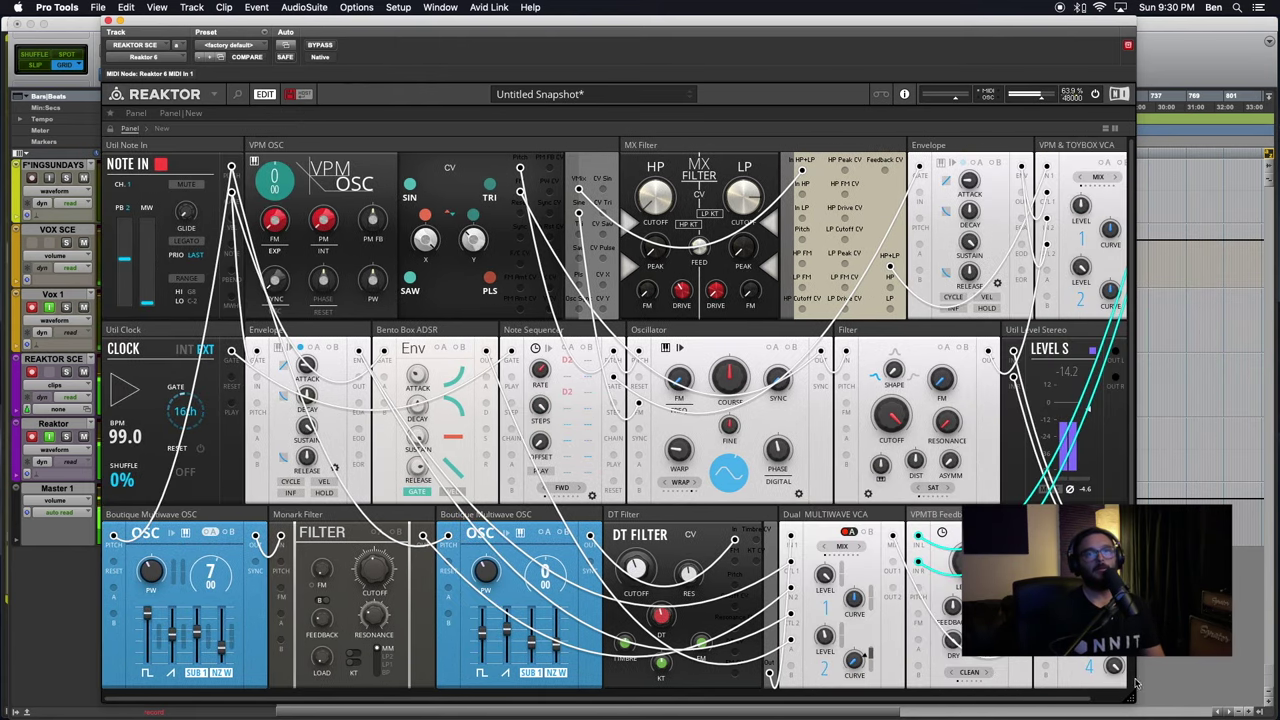
drag(1140, 698, 1168, 693)
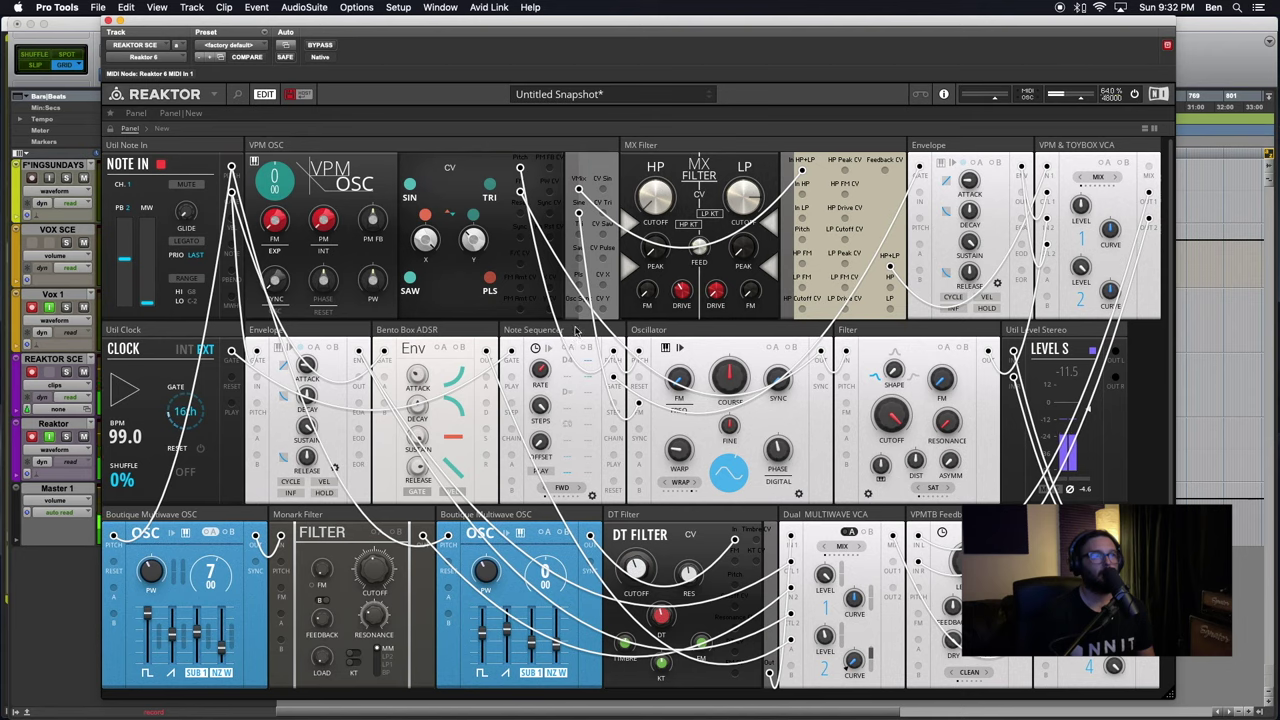
Shorten the upper row Envelope's release to about 153 ms and fine-tune its attack and release by ear
mouse_move(578, 328)
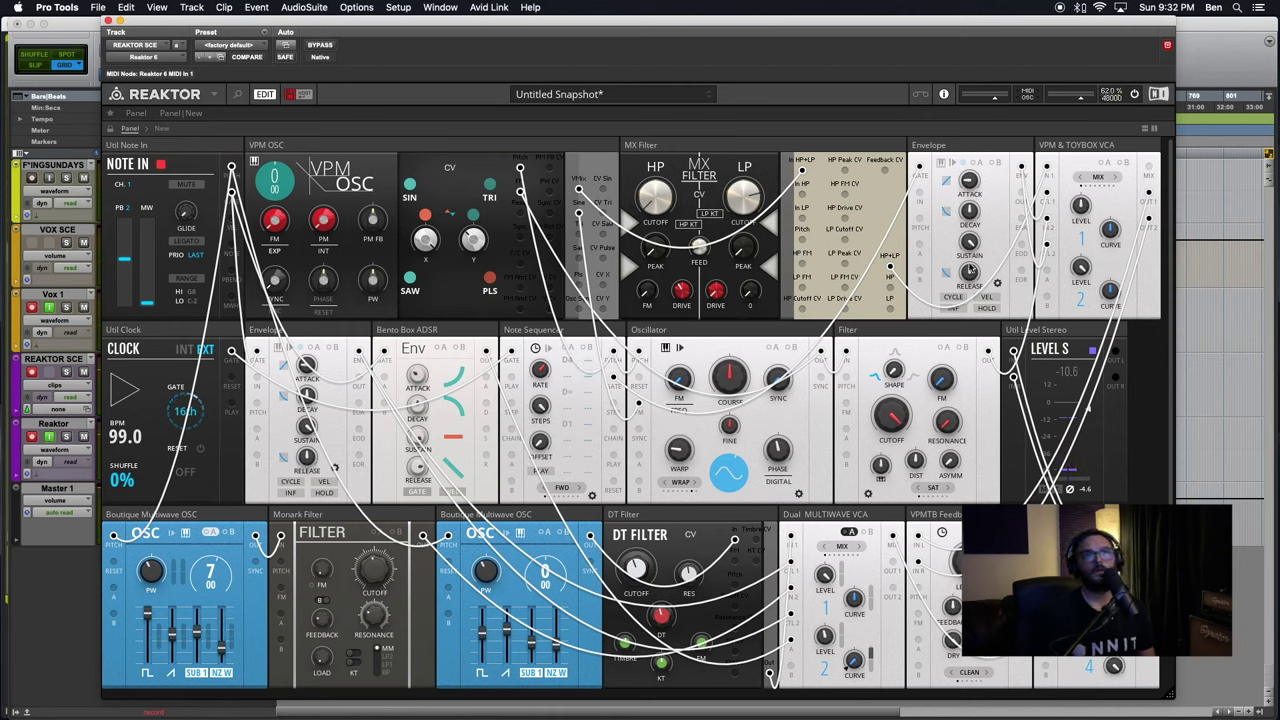
mouse_move(966, 287)
scroll(967, 286, up, 5)
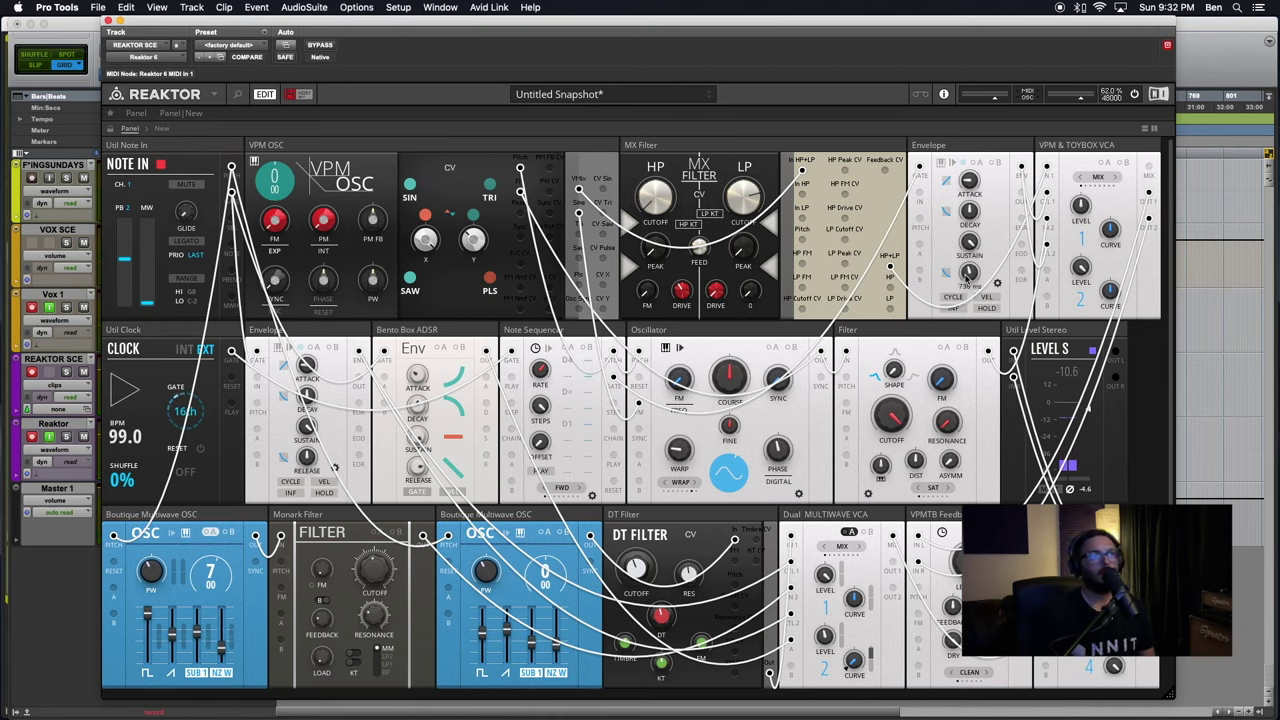
scroll(967, 287, up, 2)
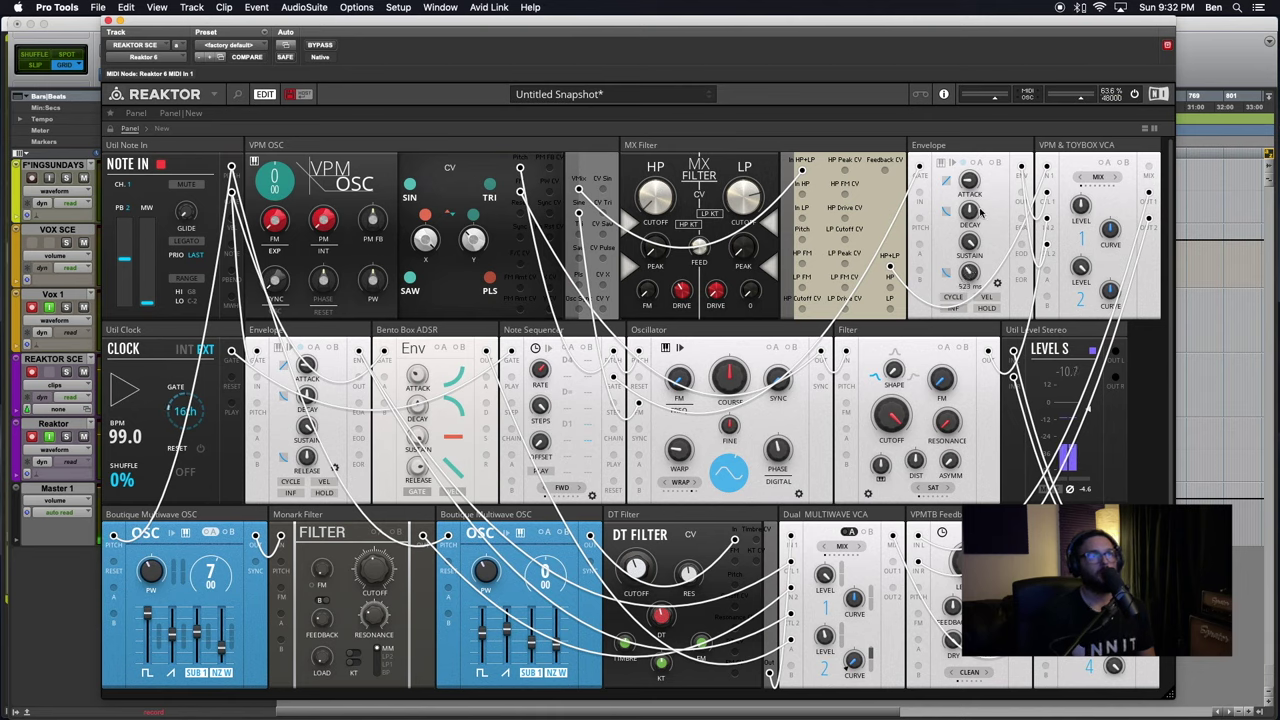
drag(968, 283, 968, 320)
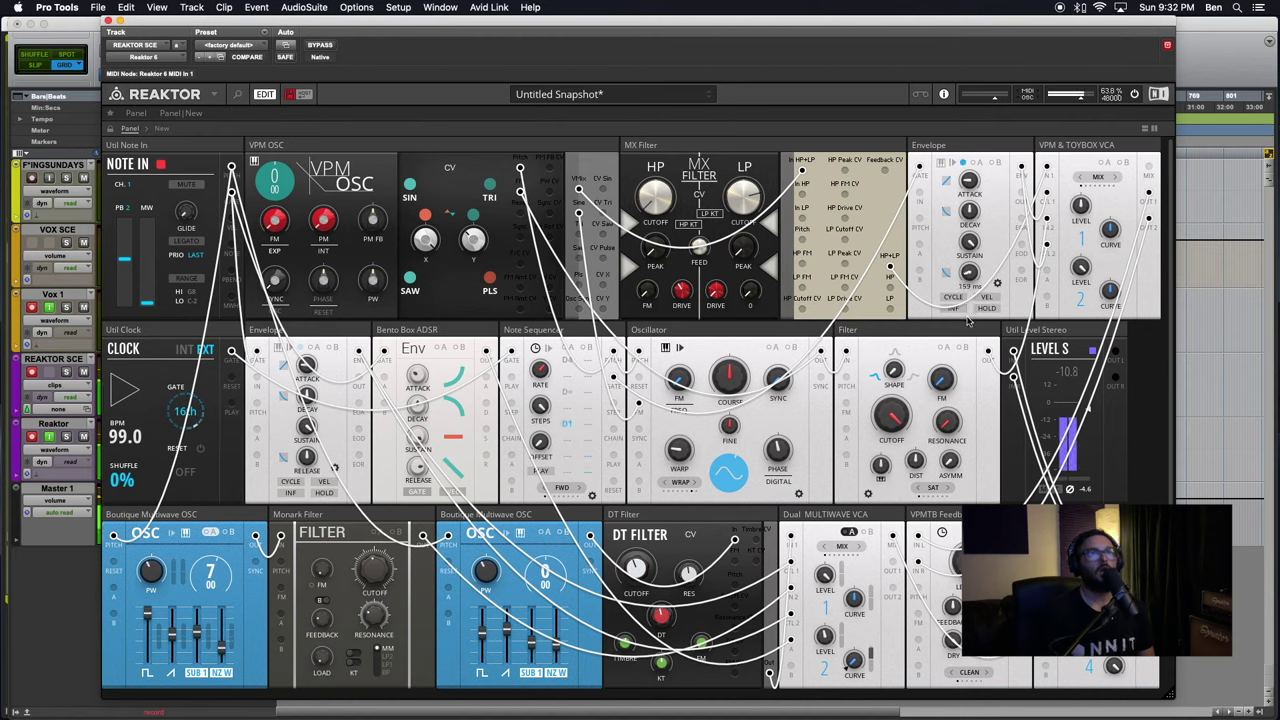
drag(969, 184, 968, 313)
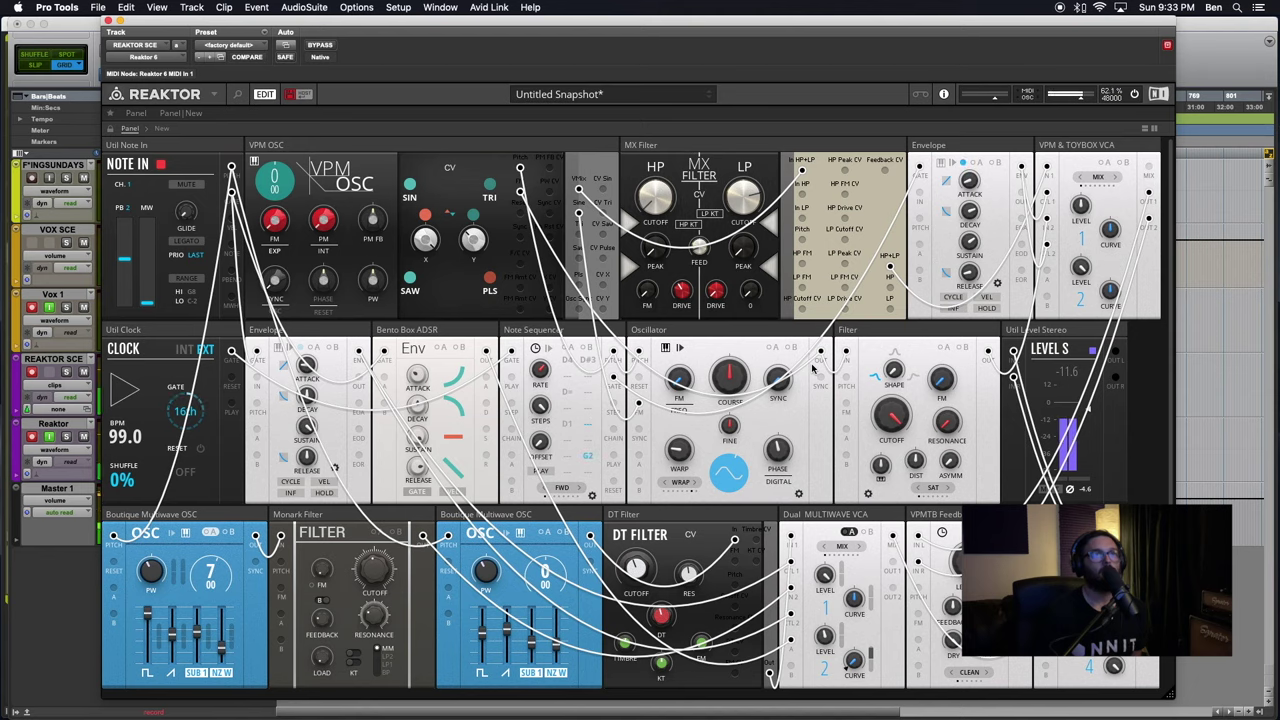
drag(968, 273, 971, 279)
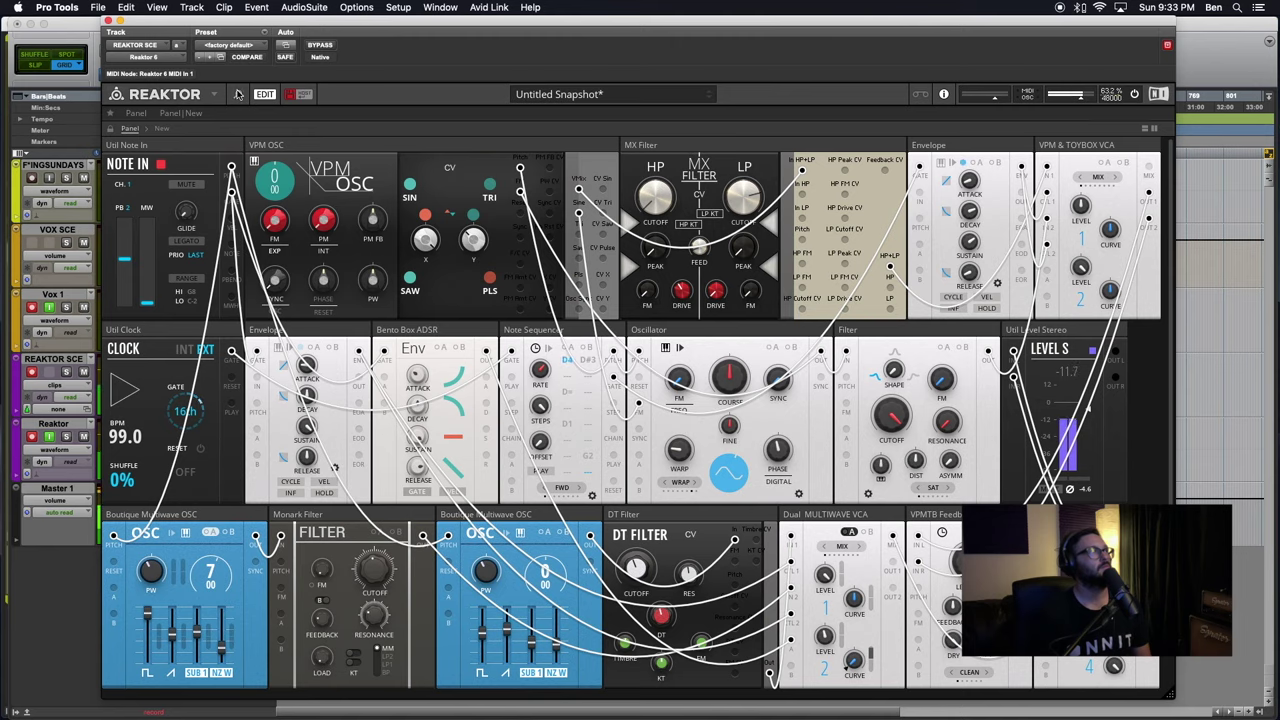
Look through the Samplers and Filters blocks of the Sampling Pack in the block library
click(238, 94)
click(116, 235)
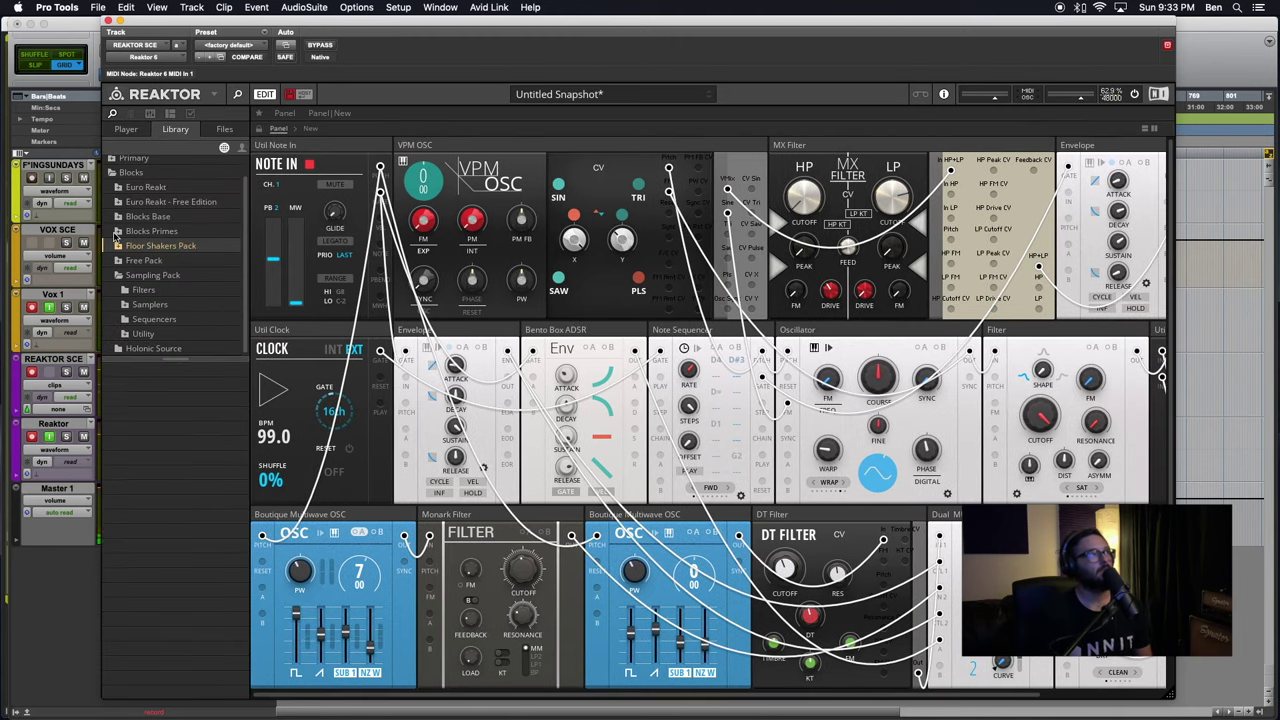
scroll(172, 208, up, 1)
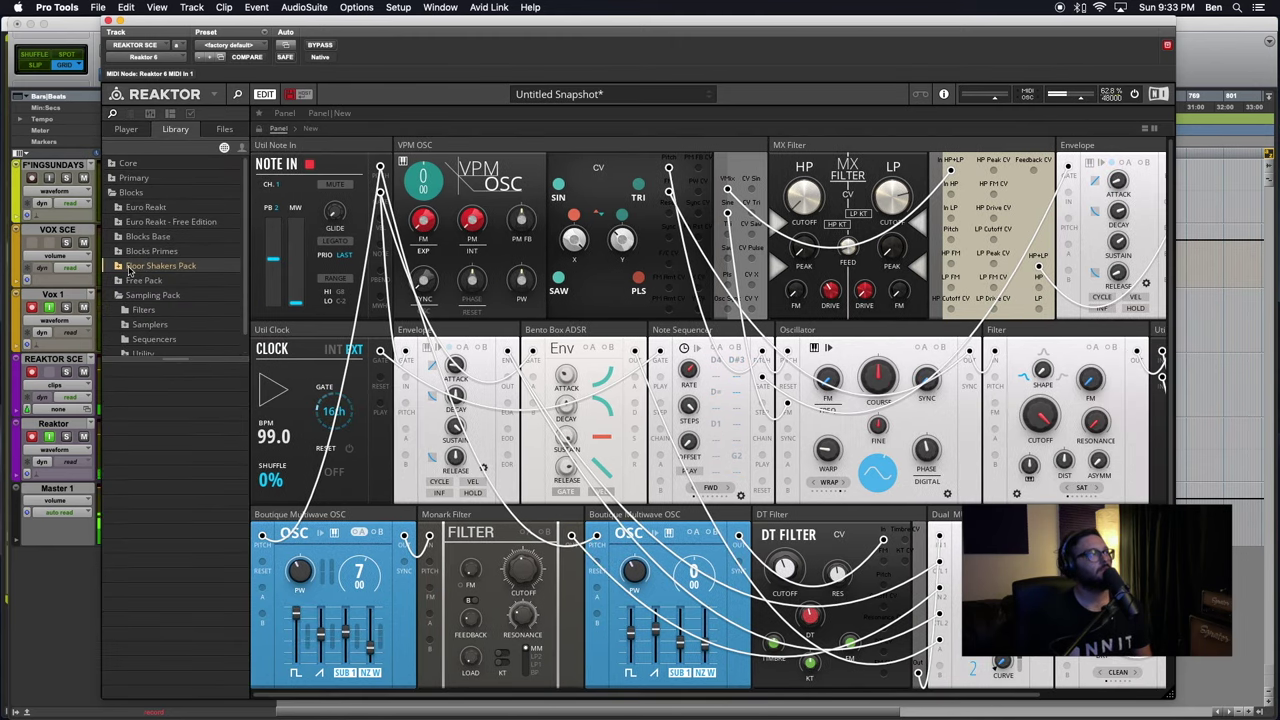
scroll(140, 280, down, 1)
click(150, 305)
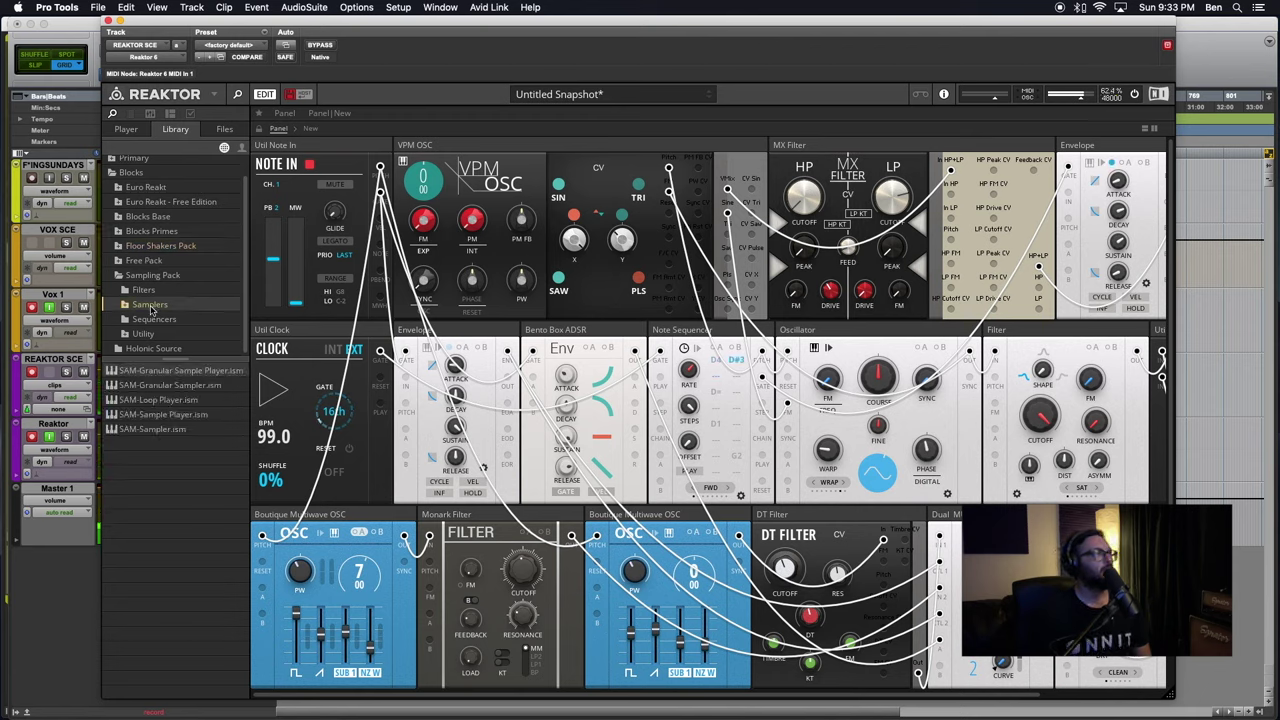
click(120, 287)
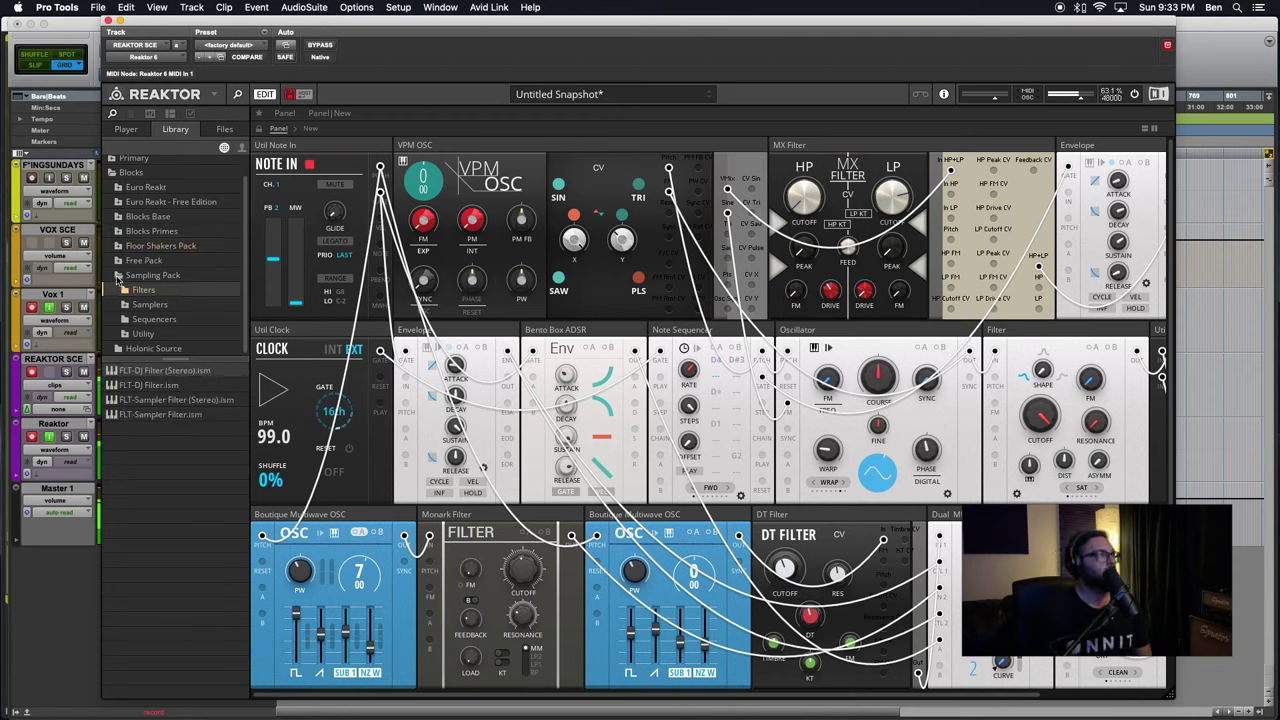
click(118, 277)
Browse the Free Pack's Modulation and Utility blocks for a suitable modulation source
click(120, 283)
scroll(157, 315, down, 3)
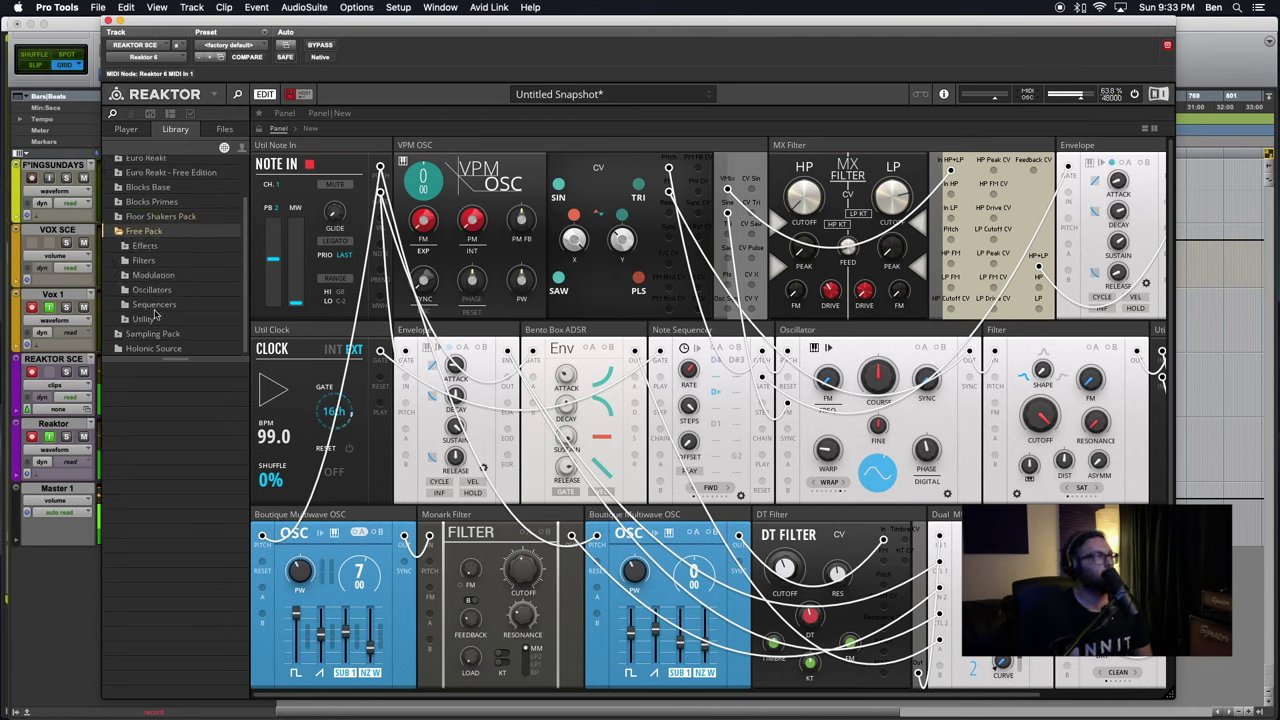
click(130, 277)
scroll(168, 330, down, 1)
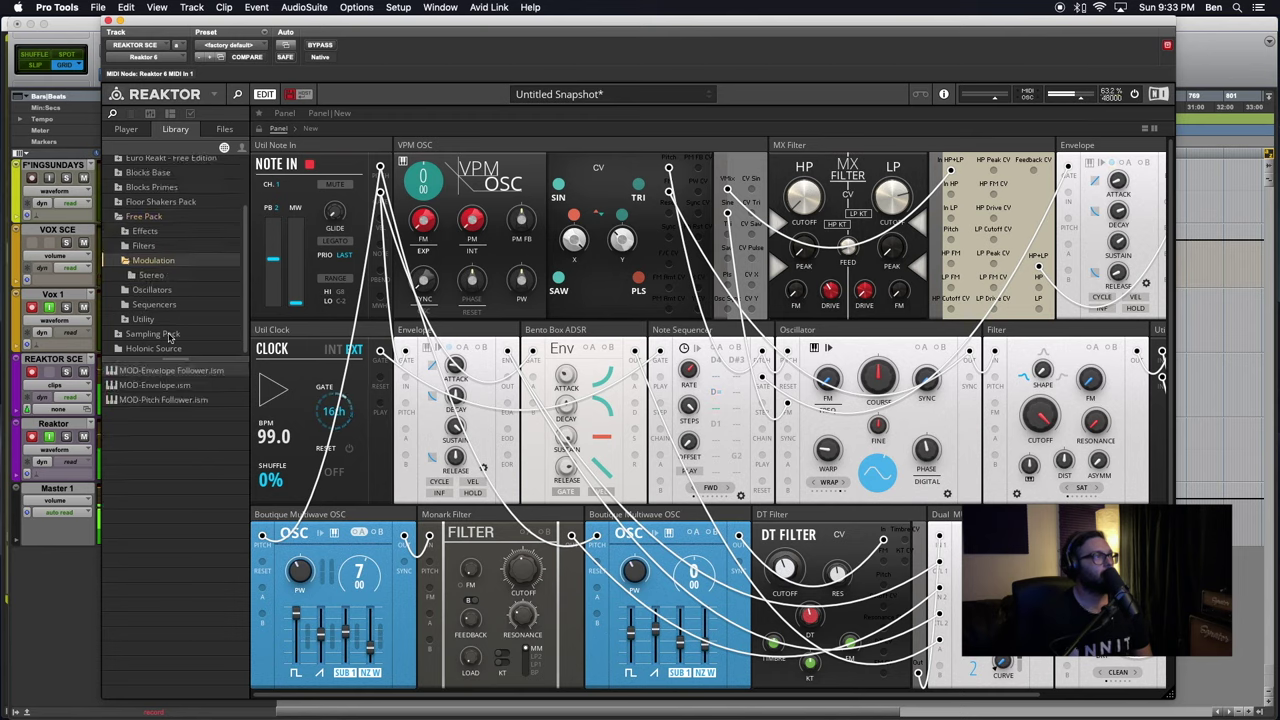
click(152, 275)
click(130, 258)
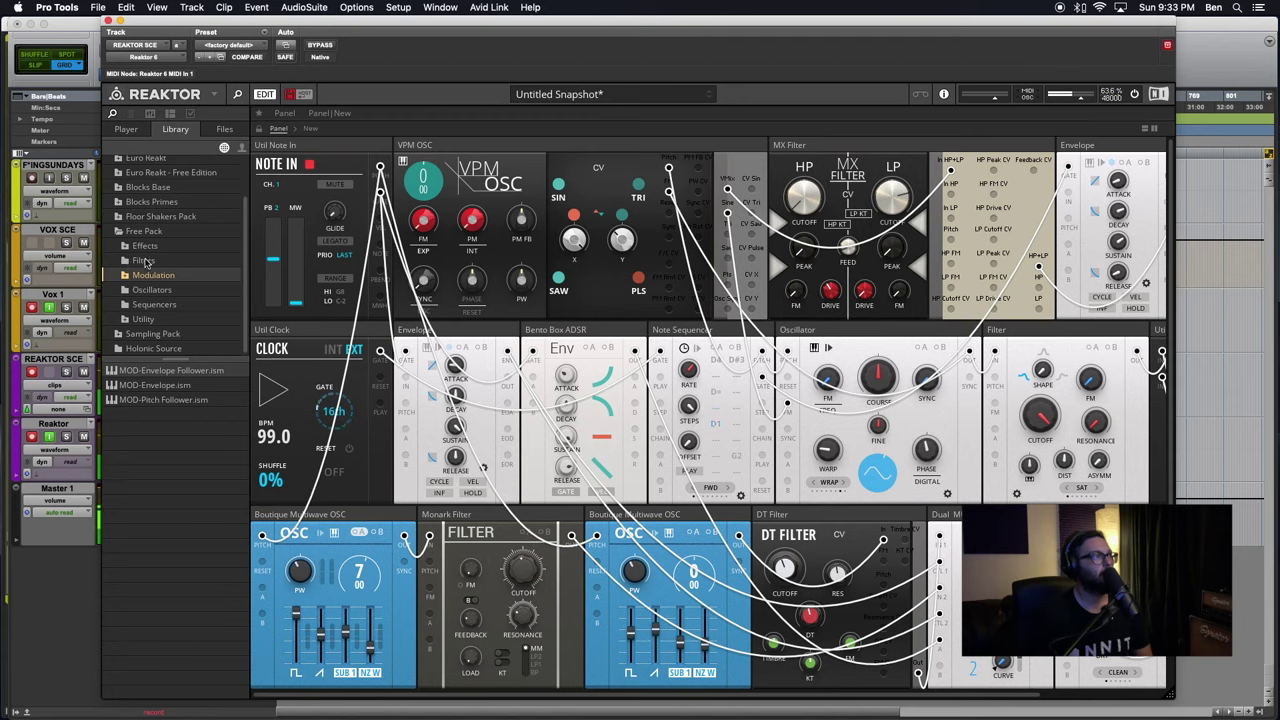
click(143, 319)
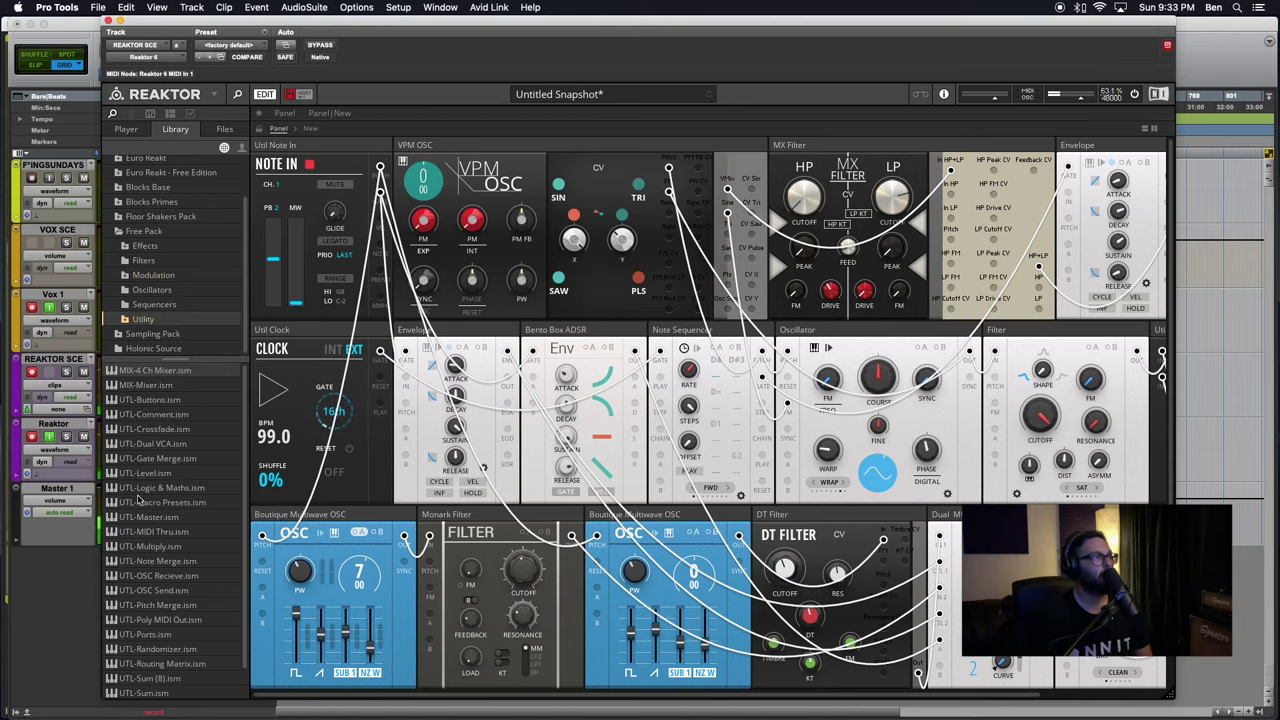
scroll(139, 501, down, 1)
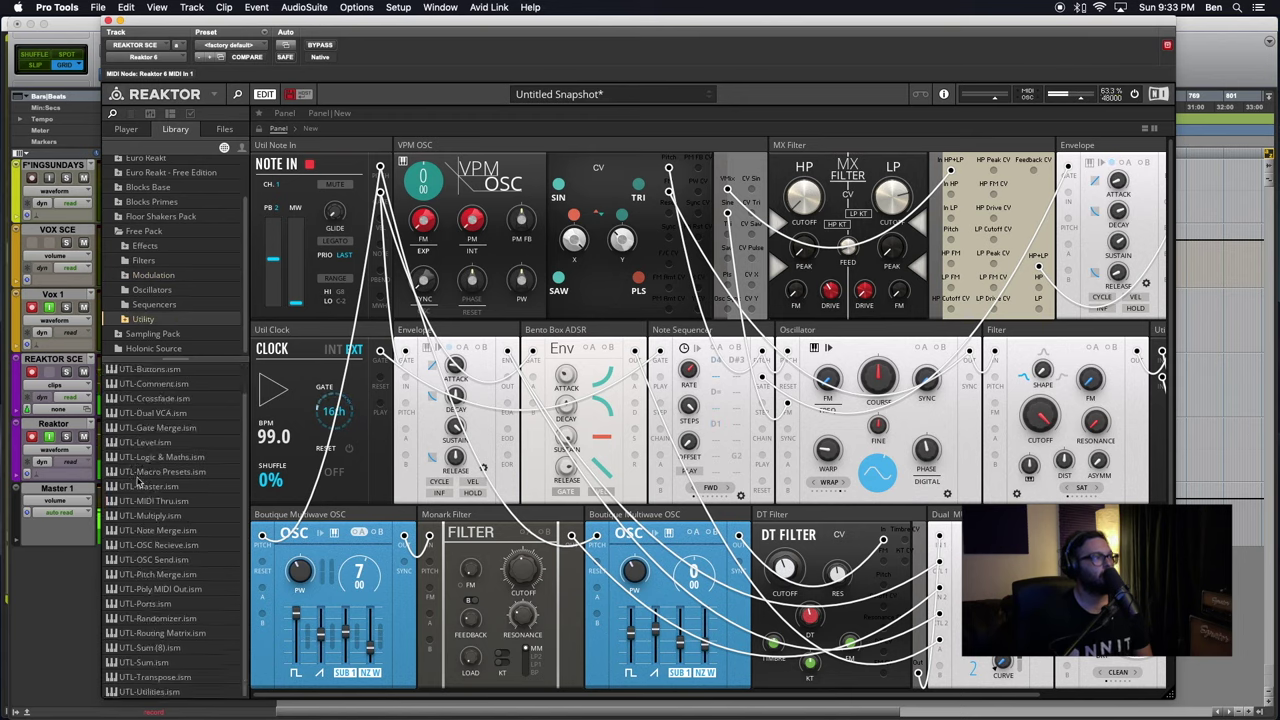
click(132, 319)
click(120, 337)
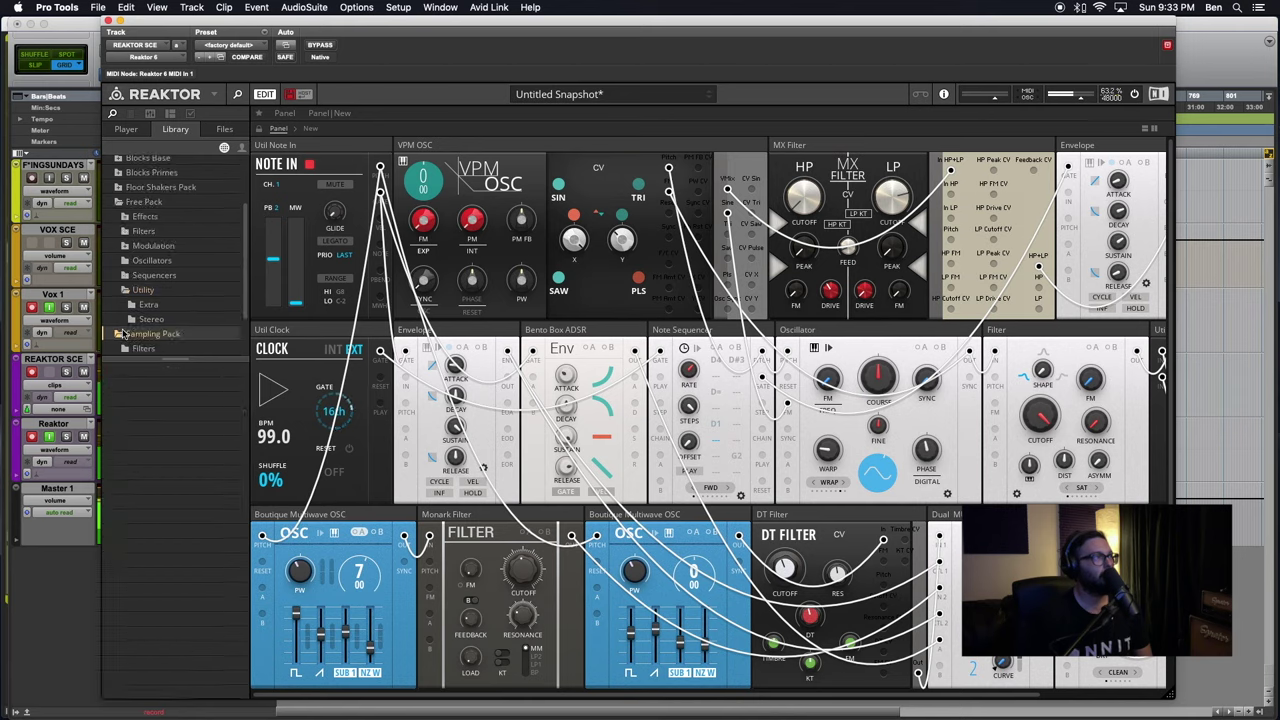
Browse the Floor Shakers Pack's Modulation, Oscillators, Effects and Filters blocks
scroll(120, 275, up, 4)
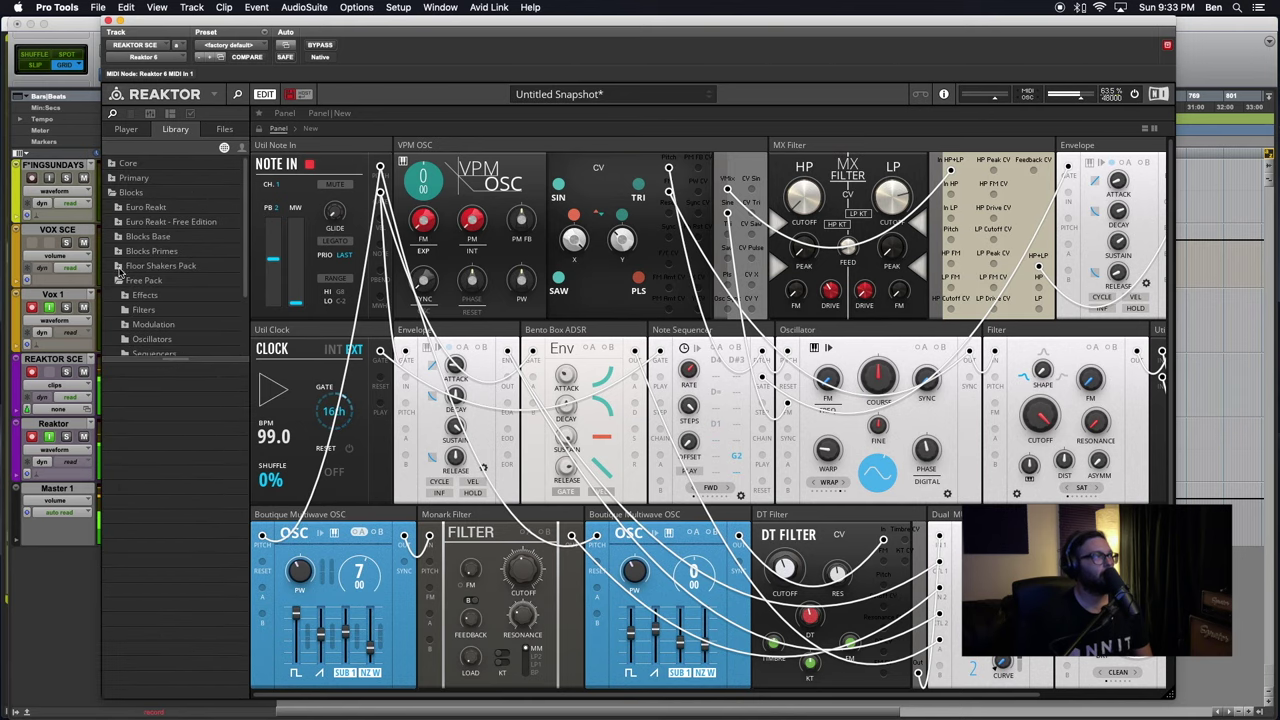
click(118, 280)
click(120, 266)
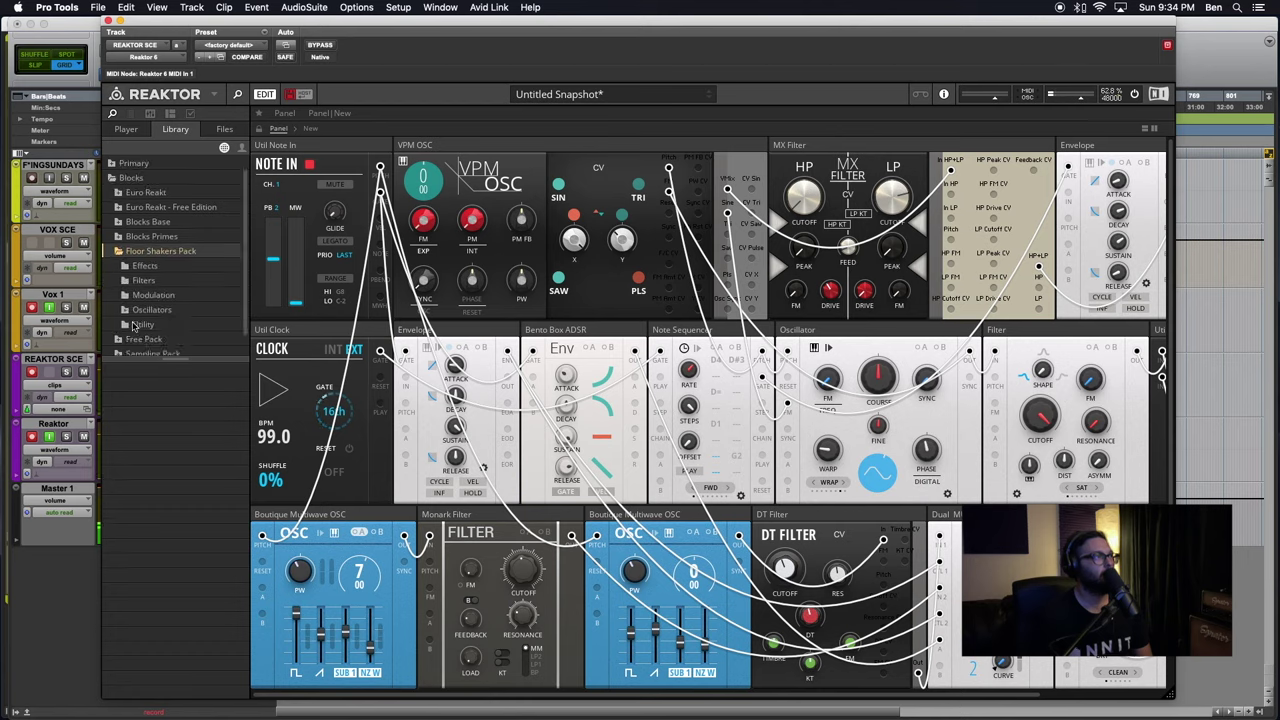
click(131, 281)
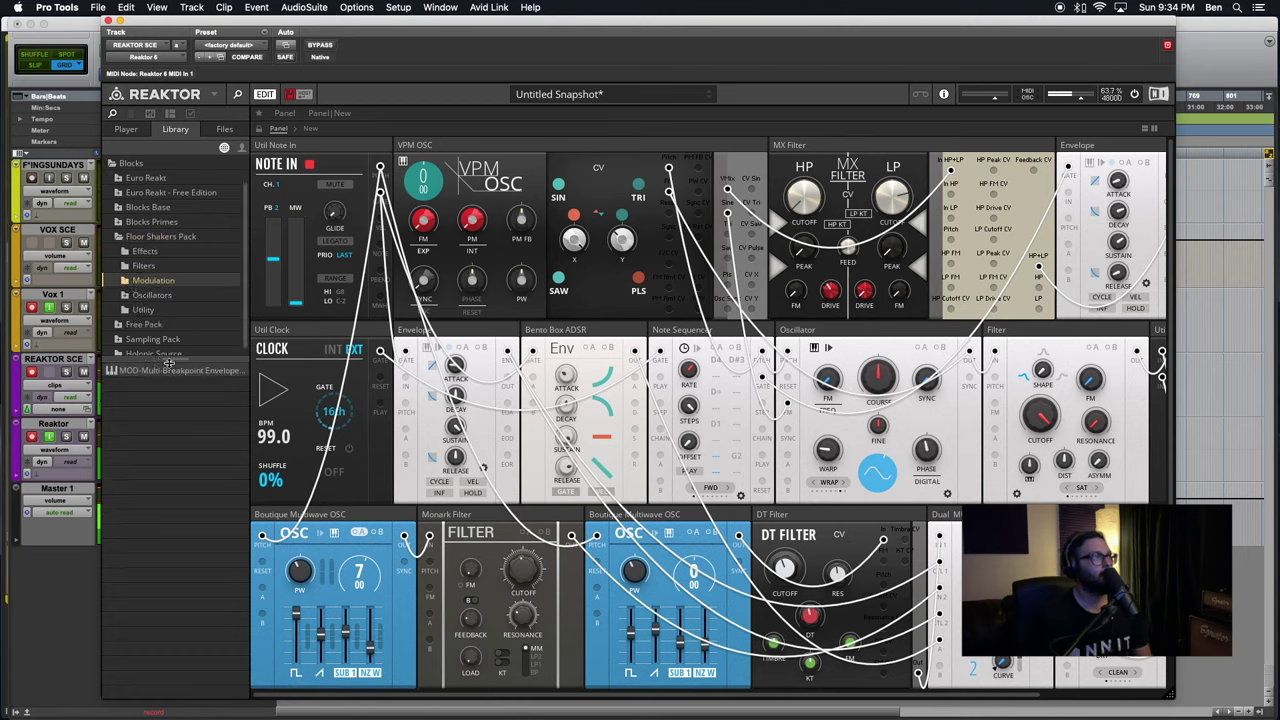
click(137, 296)
click(127, 298)
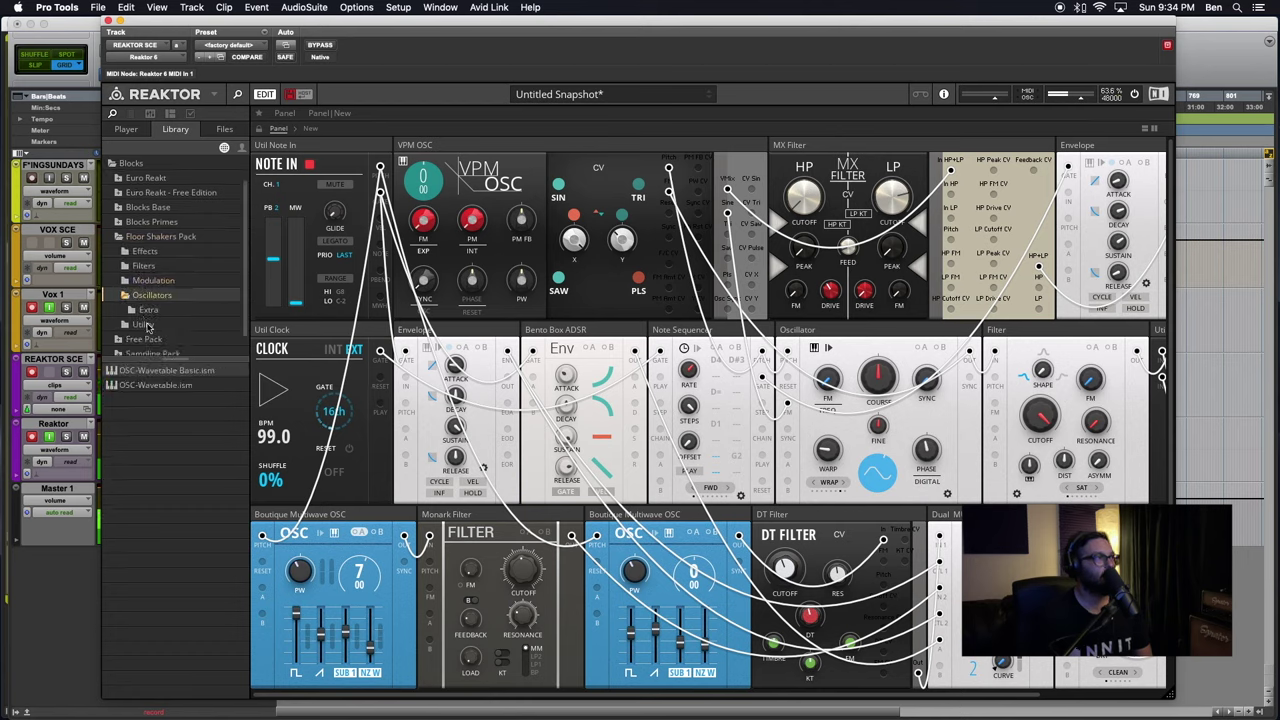
click(137, 316)
click(153, 241)
click(152, 252)
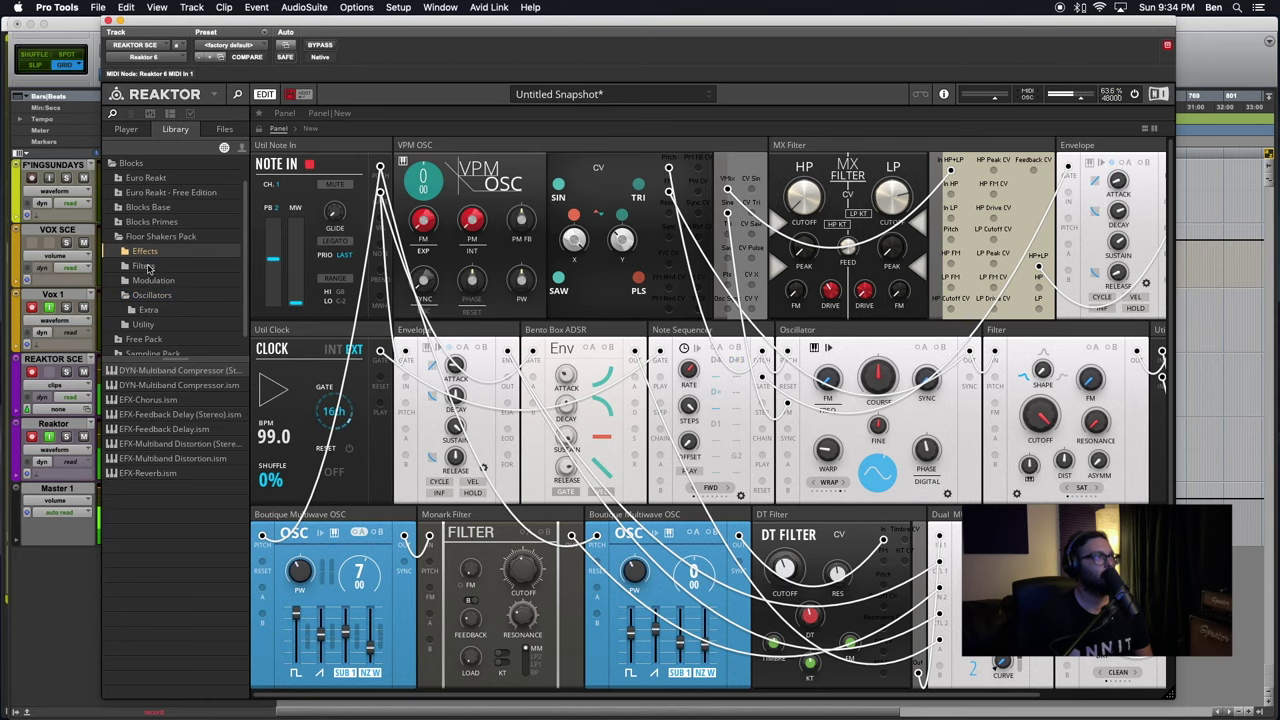
click(150, 267)
click(121, 239)
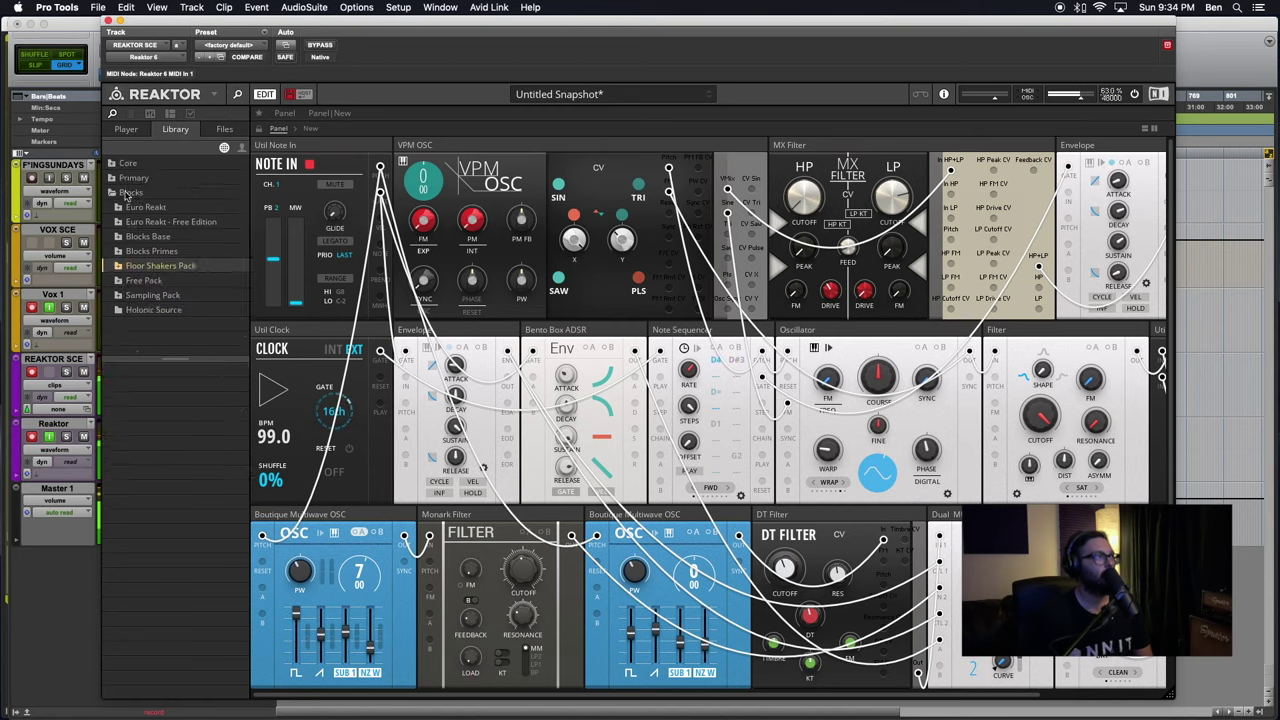
Add the MOD-Wavetable LFO block from Euro Reakt - Free Edition's Modulation folder between Note In and VPM OSC
click(139, 222)
click(119, 225)
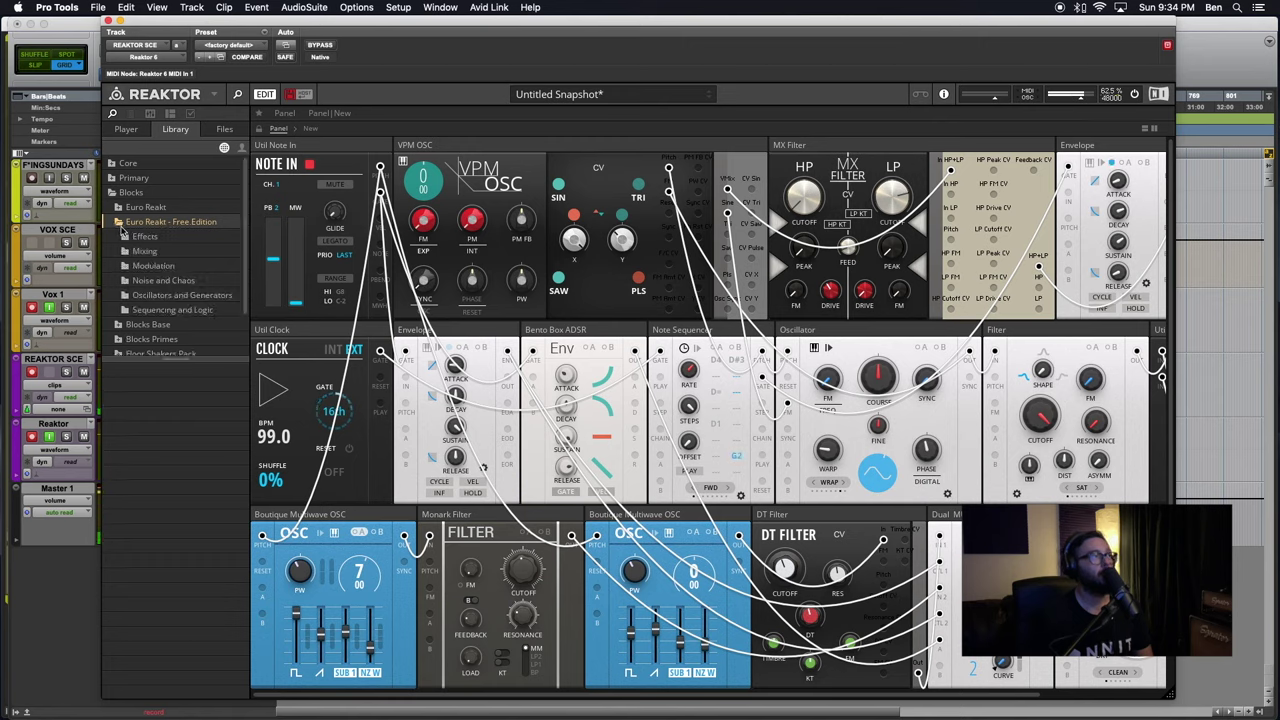
click(142, 266)
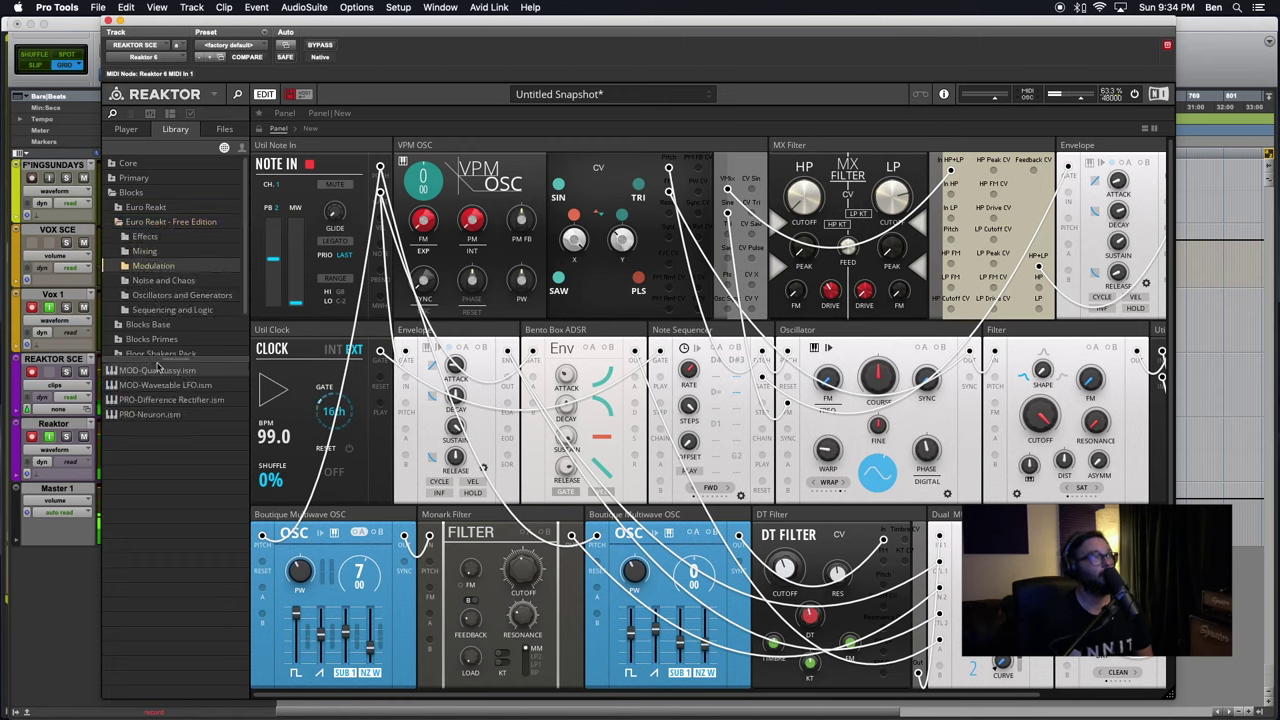
click(172, 388)
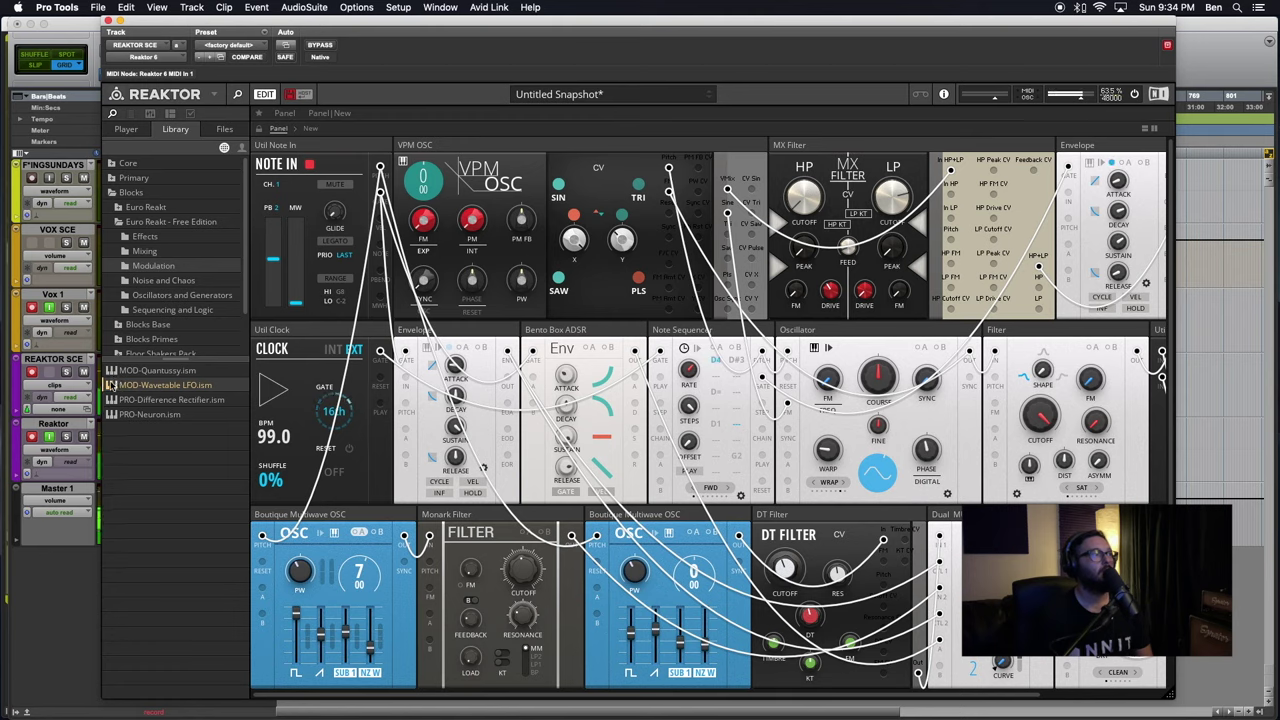
drag(321, 402, 440, 240)
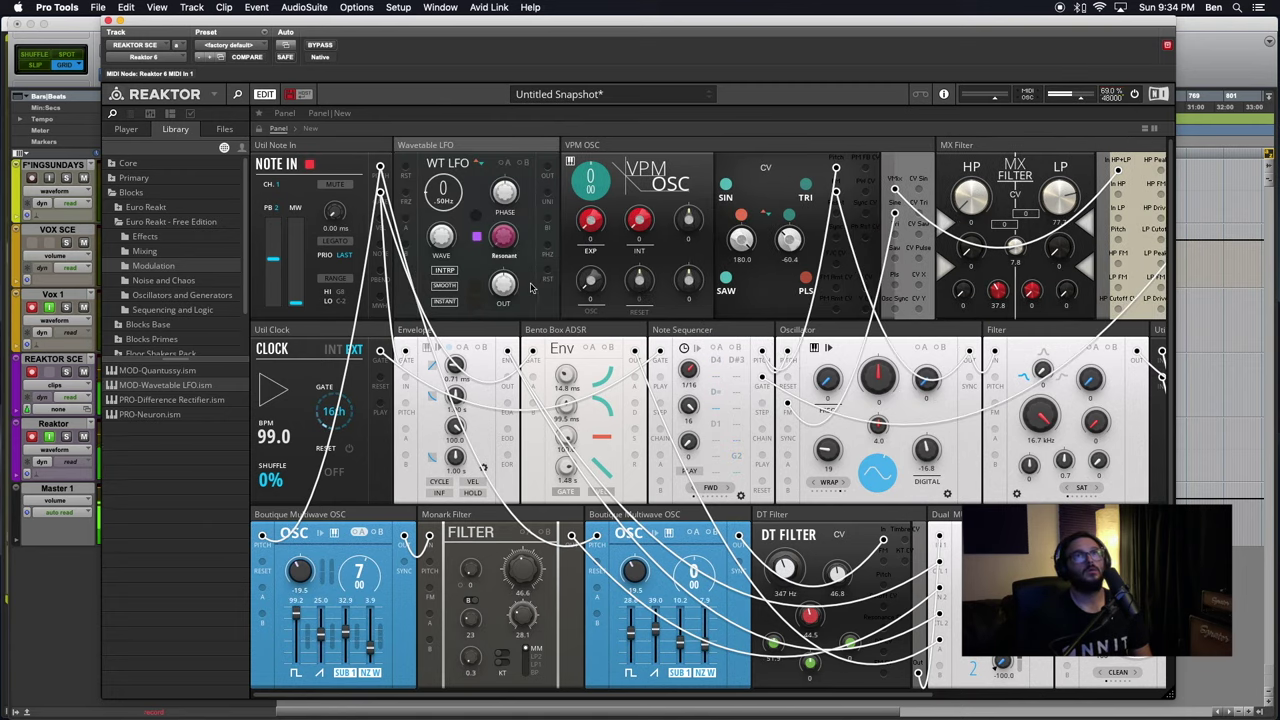
Hide the library browser and move the Wavetable LFO block to the middle row between Util Clock and Envelope
scroll(443, 202, right, 5)
scroll(443, 202, left, 5)
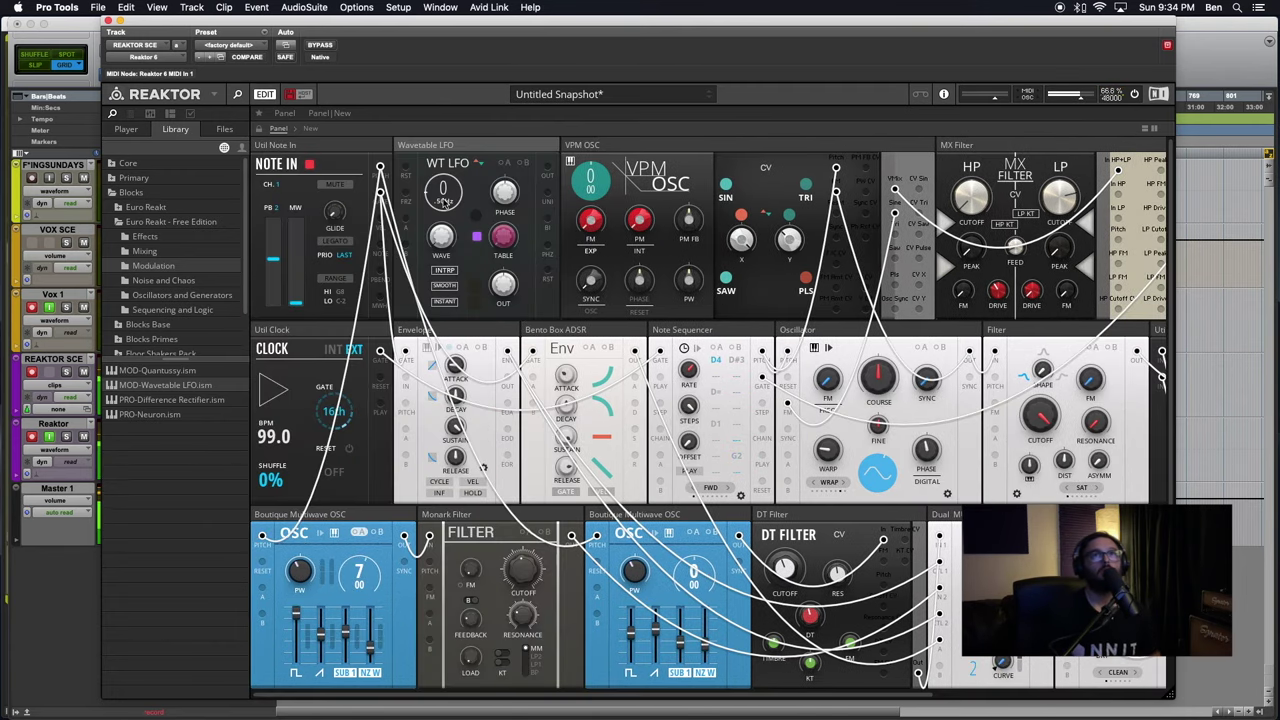
scroll(667, 313, right, 5)
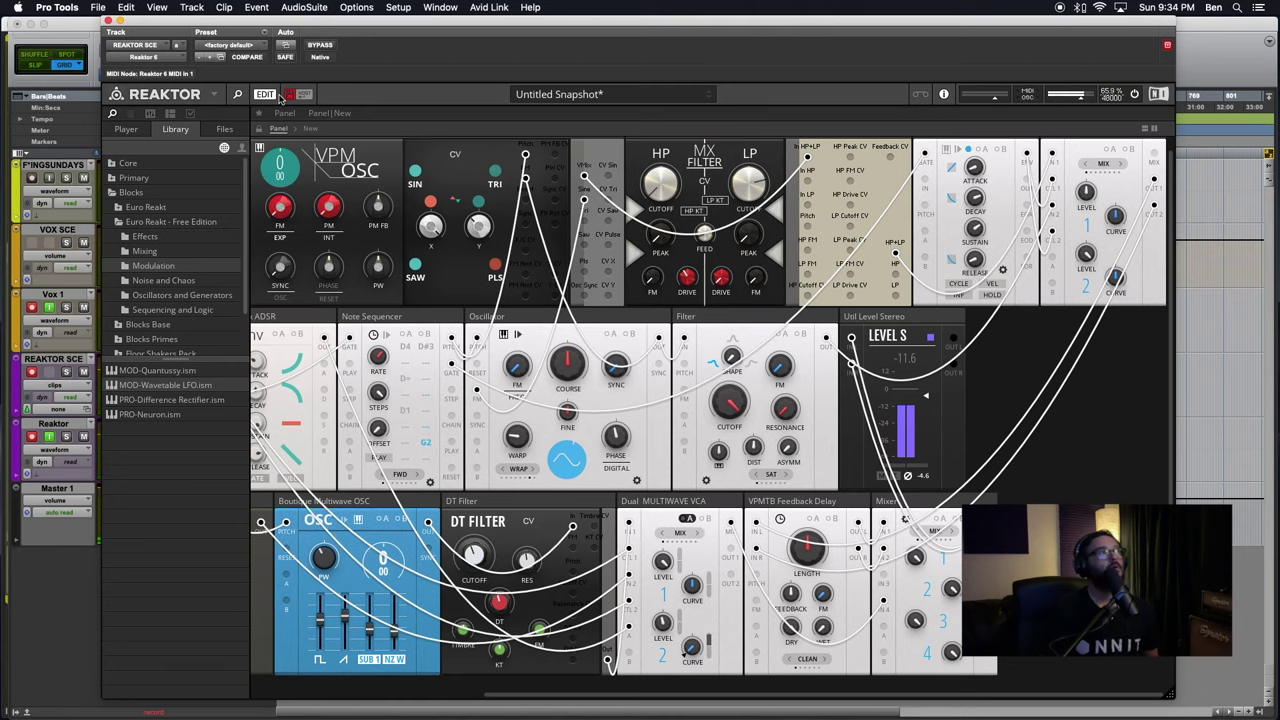
click(237, 94)
scroll(700, 400, left, 3)
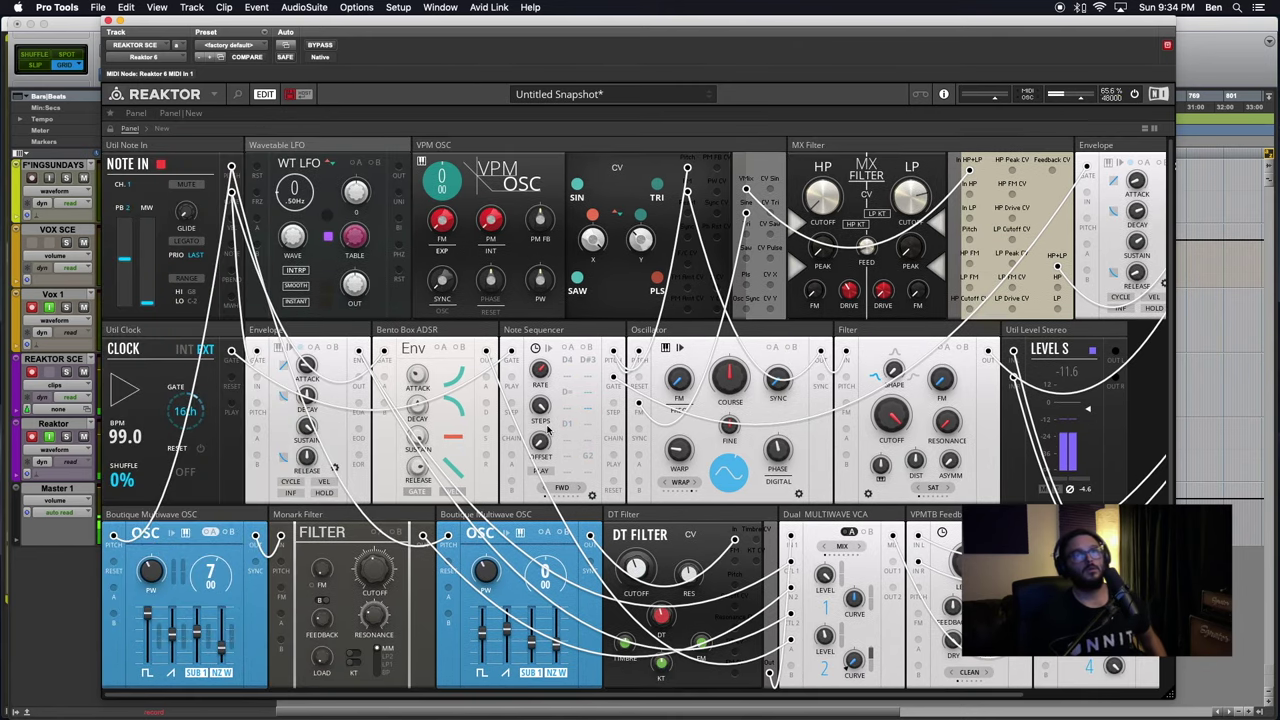
scroll(1028, 390, right, 3)
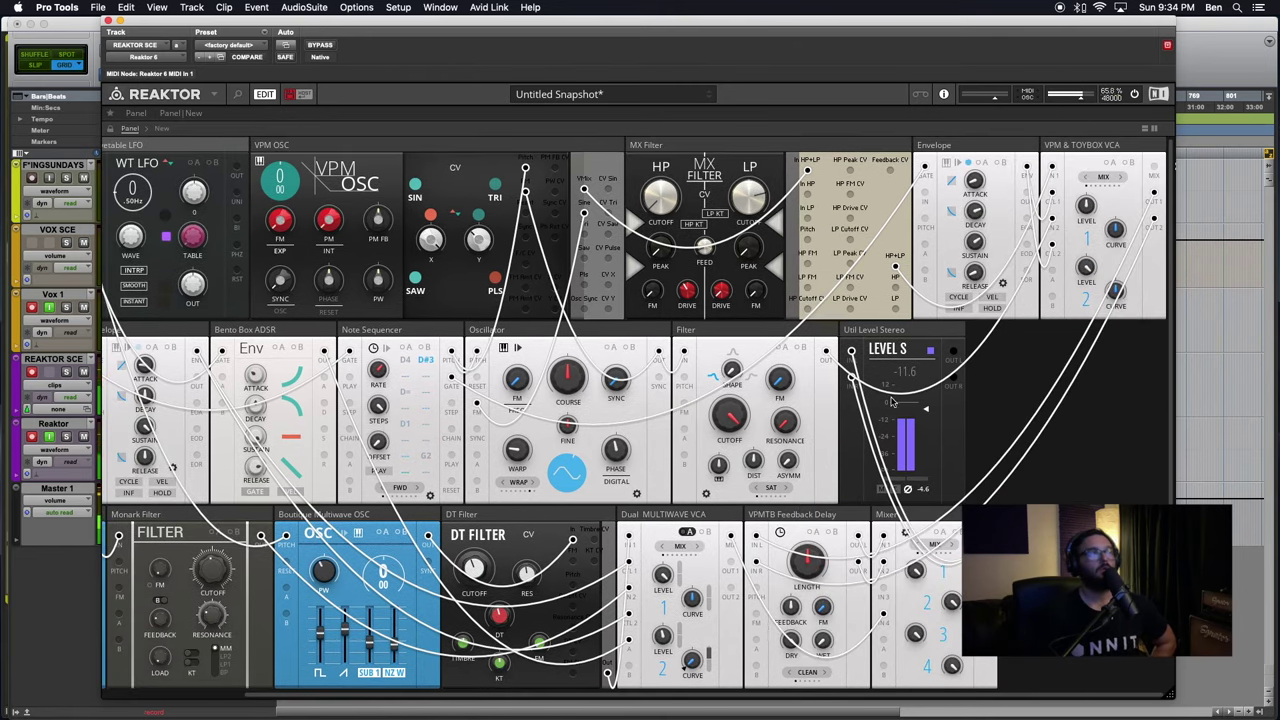
scroll(648, 264, left, 3)
drag(316, 143, 262, 345)
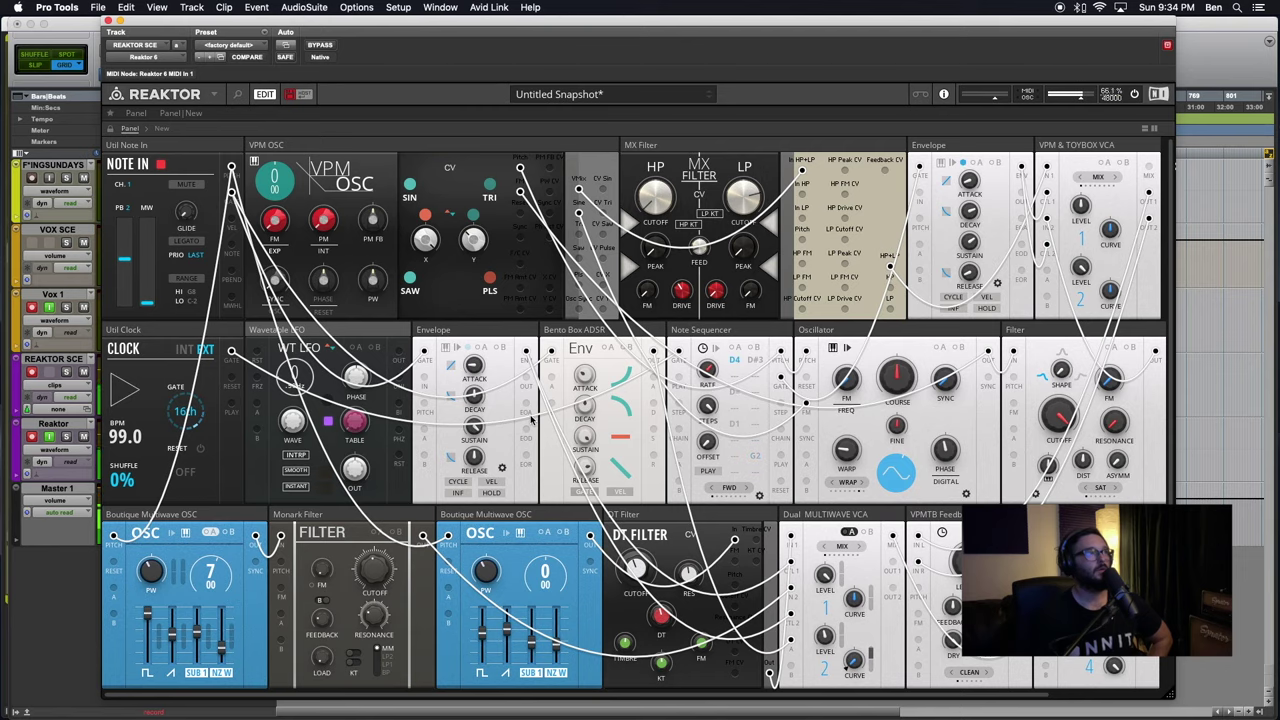
scroll(449, 400, right, 3)
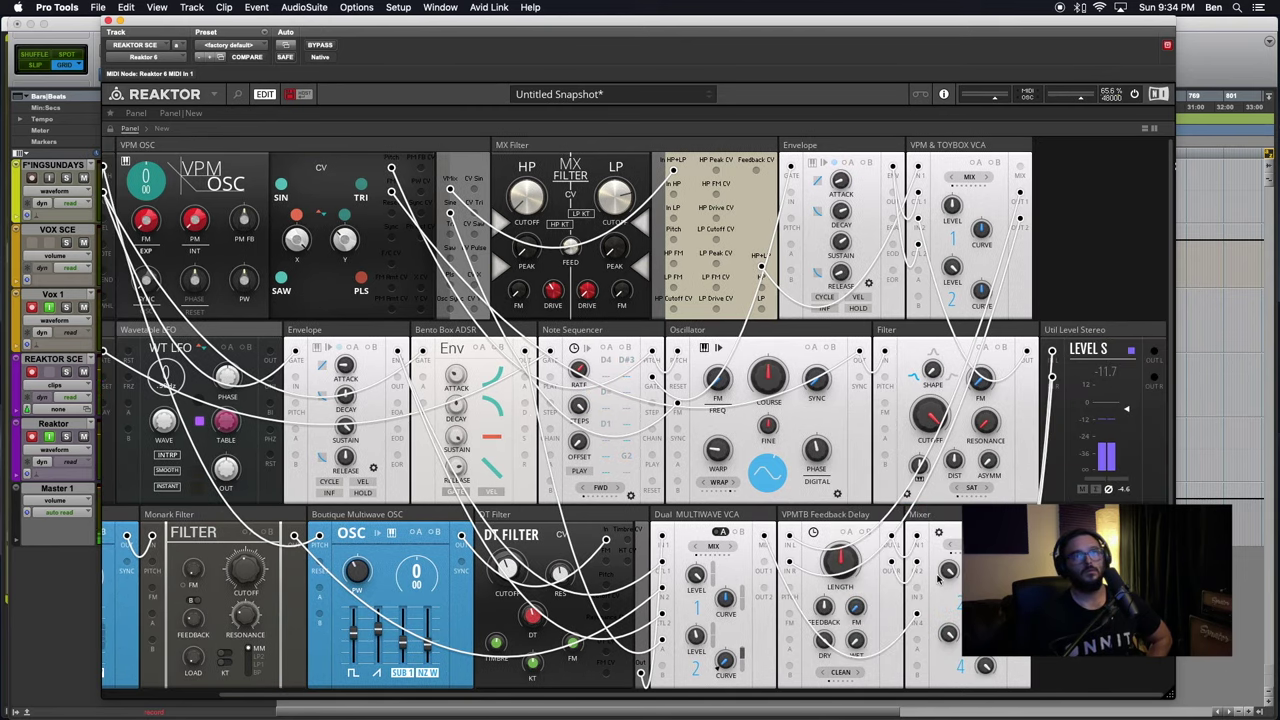
Reposition and enlarge the plug-in window so the block rack, including Note In and Util Level Stereo, fits in view
scroll(938, 577, left, 3)
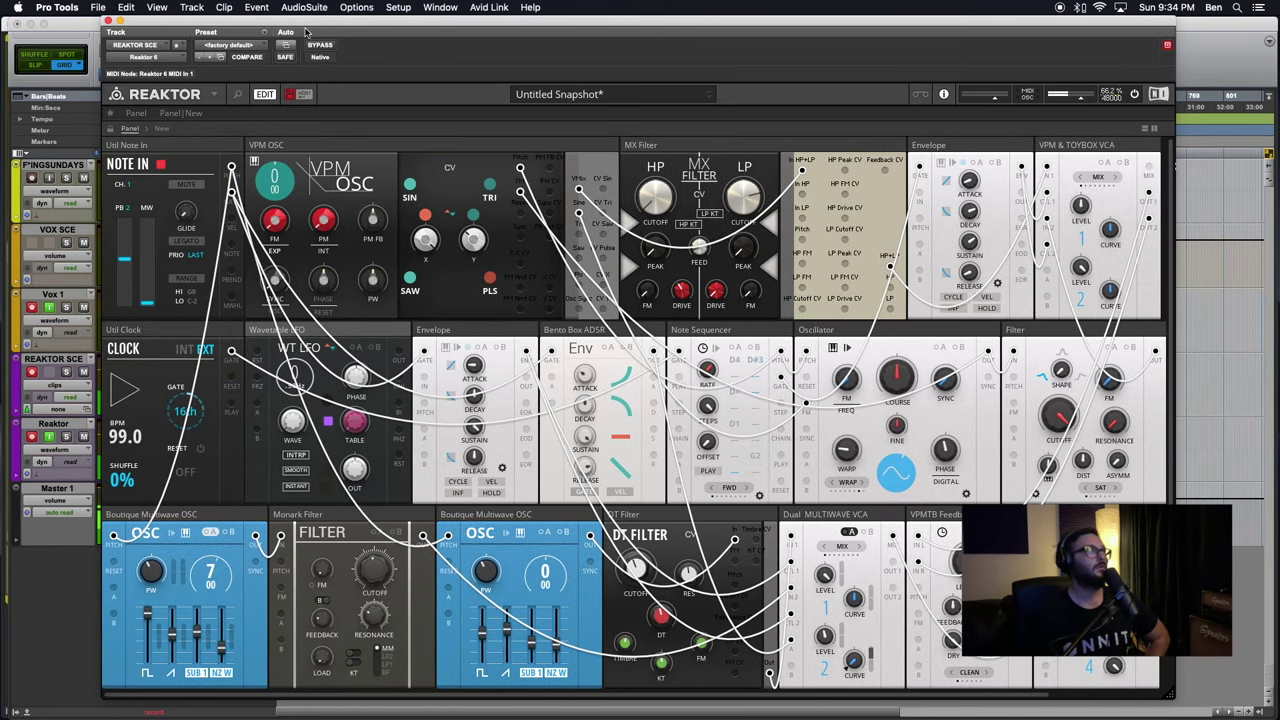
drag(293, 21, 217, 22)
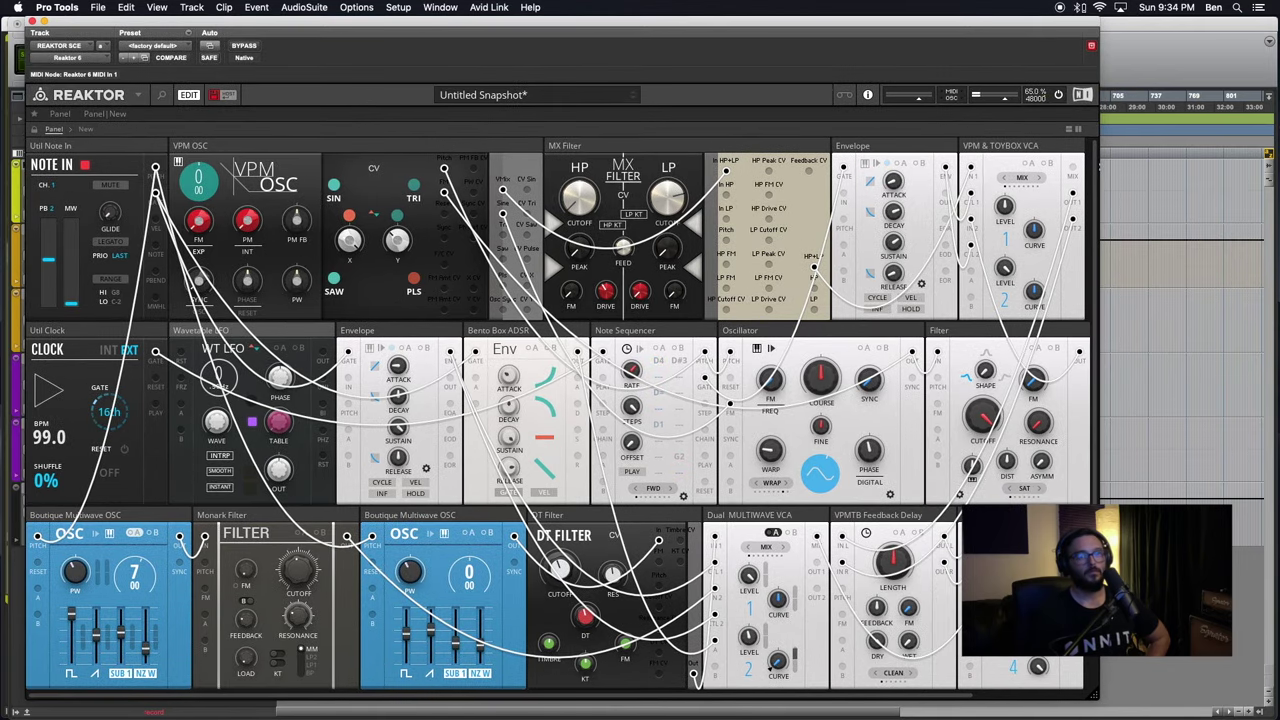
drag(1097, 696, 1220, 702)
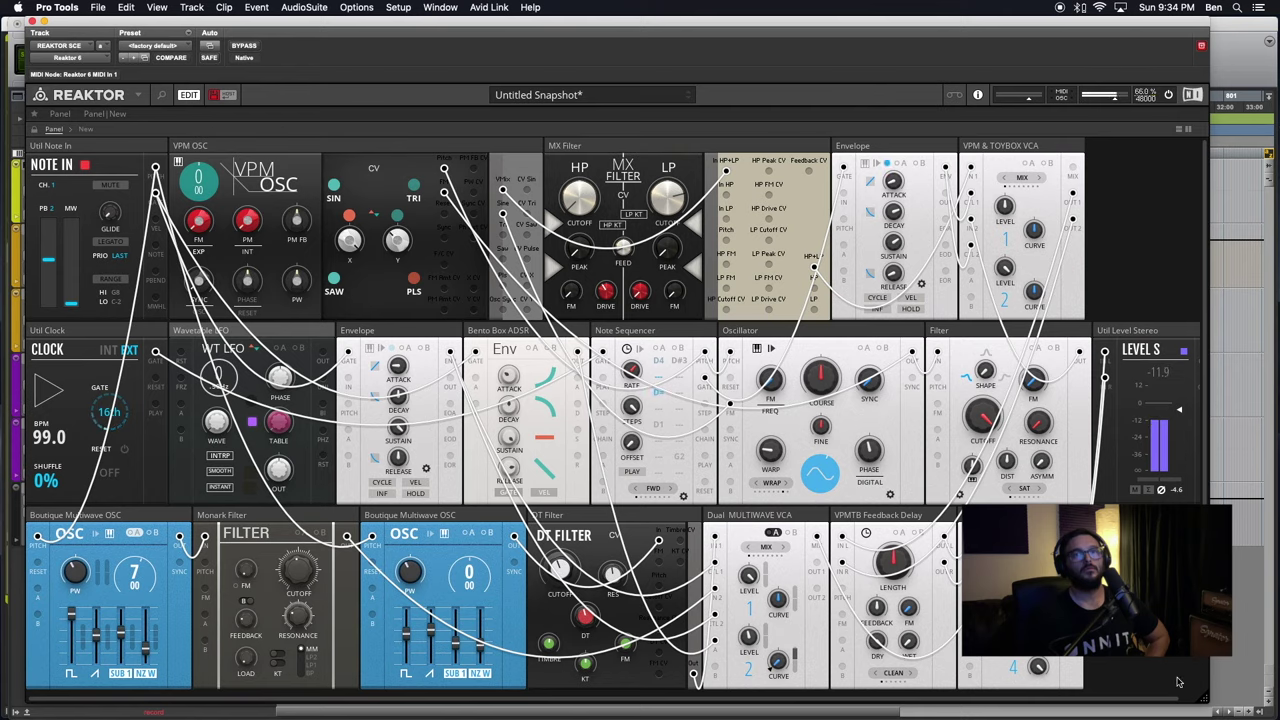
drag(1208, 702, 1236, 703)
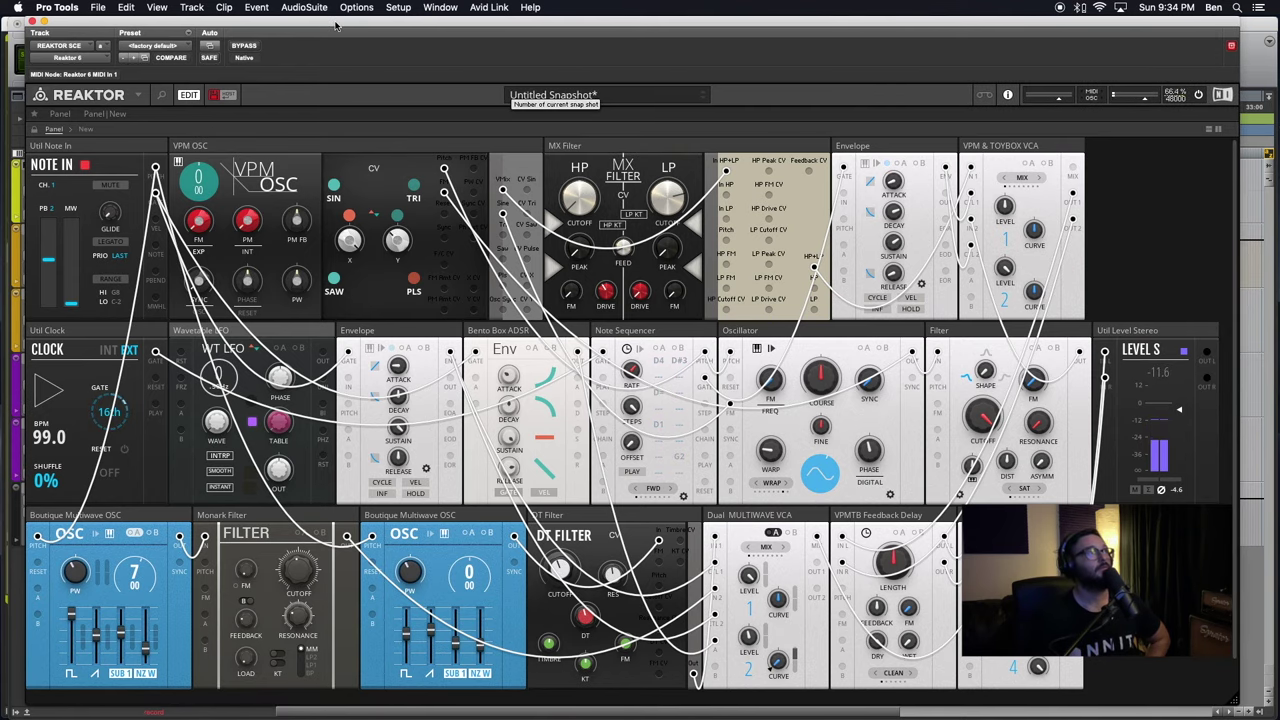
drag(336, 26, 360, 26)
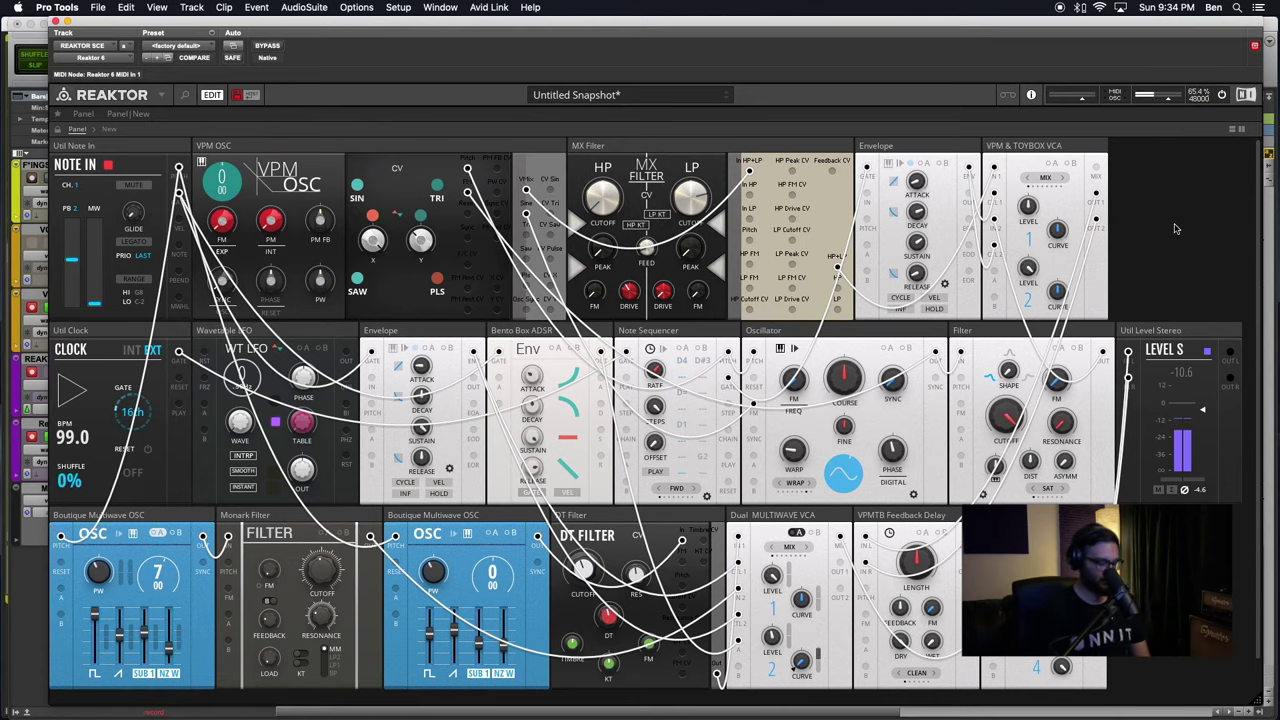
Add the MiniVerb block from the user library's 6.3 Blocks _Synite Audio folder between the Feedback Delay and the Mixer
click(184, 95)
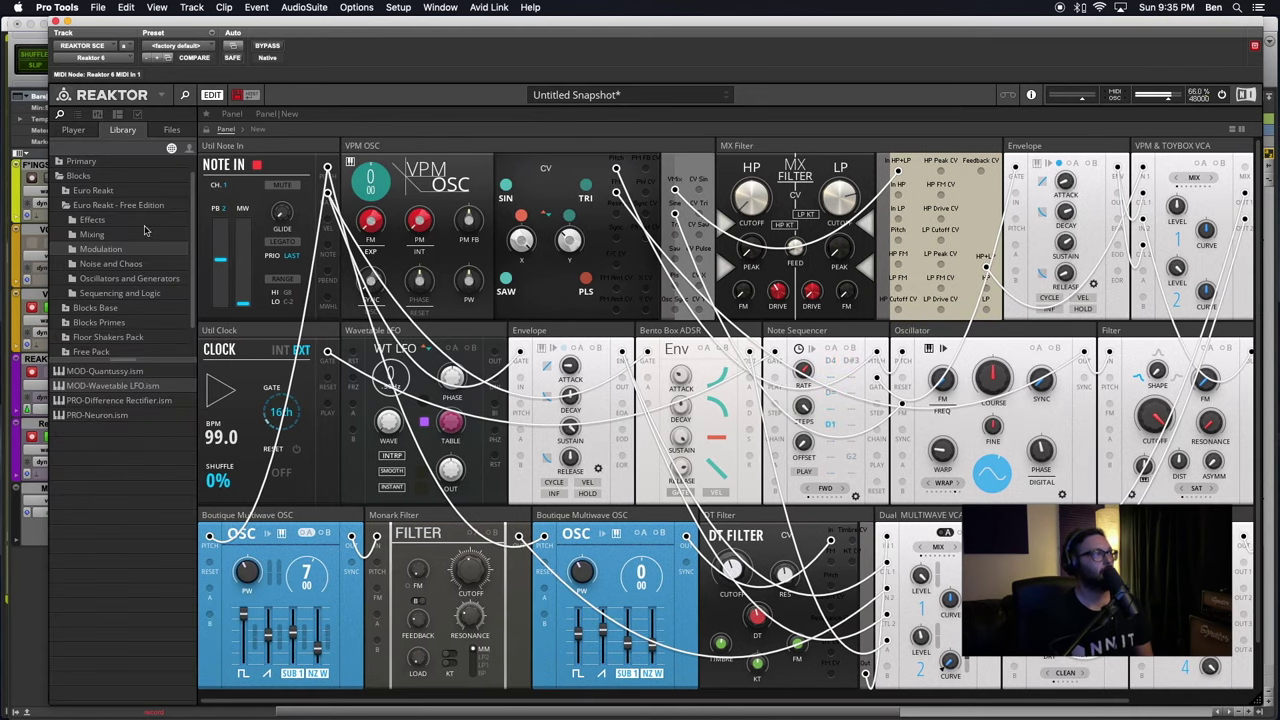
click(173, 131)
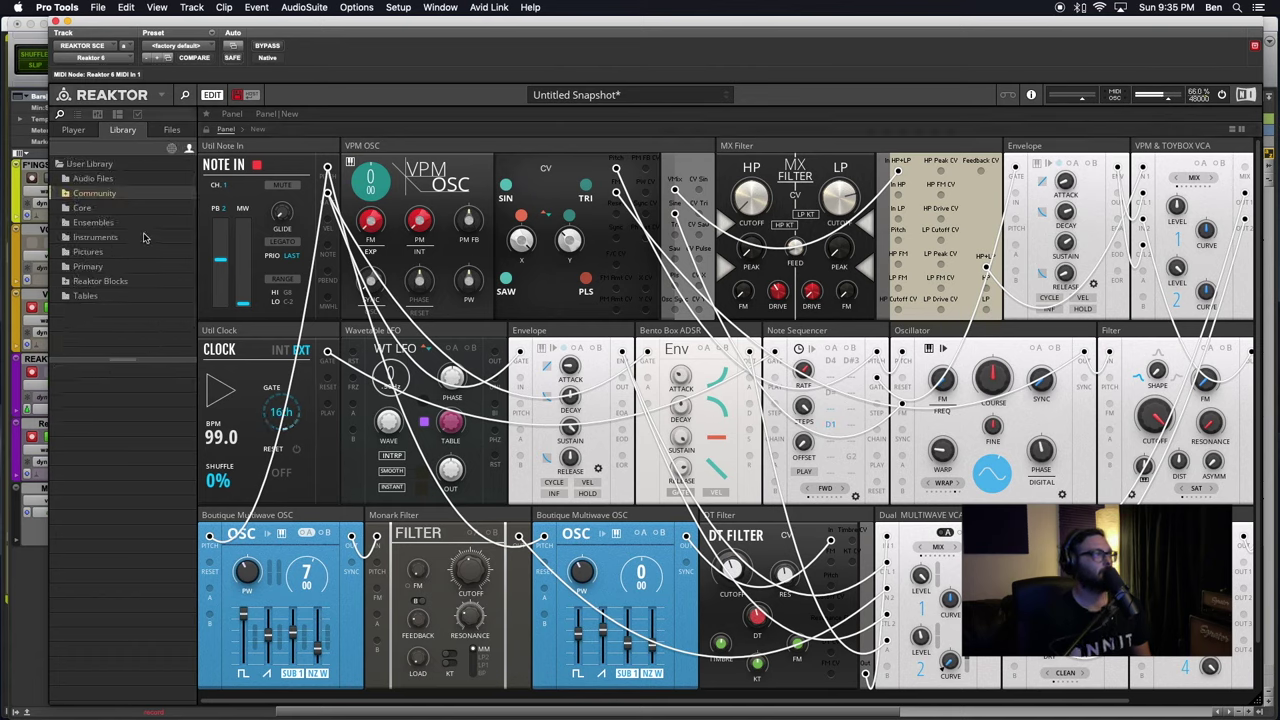
click(70, 195)
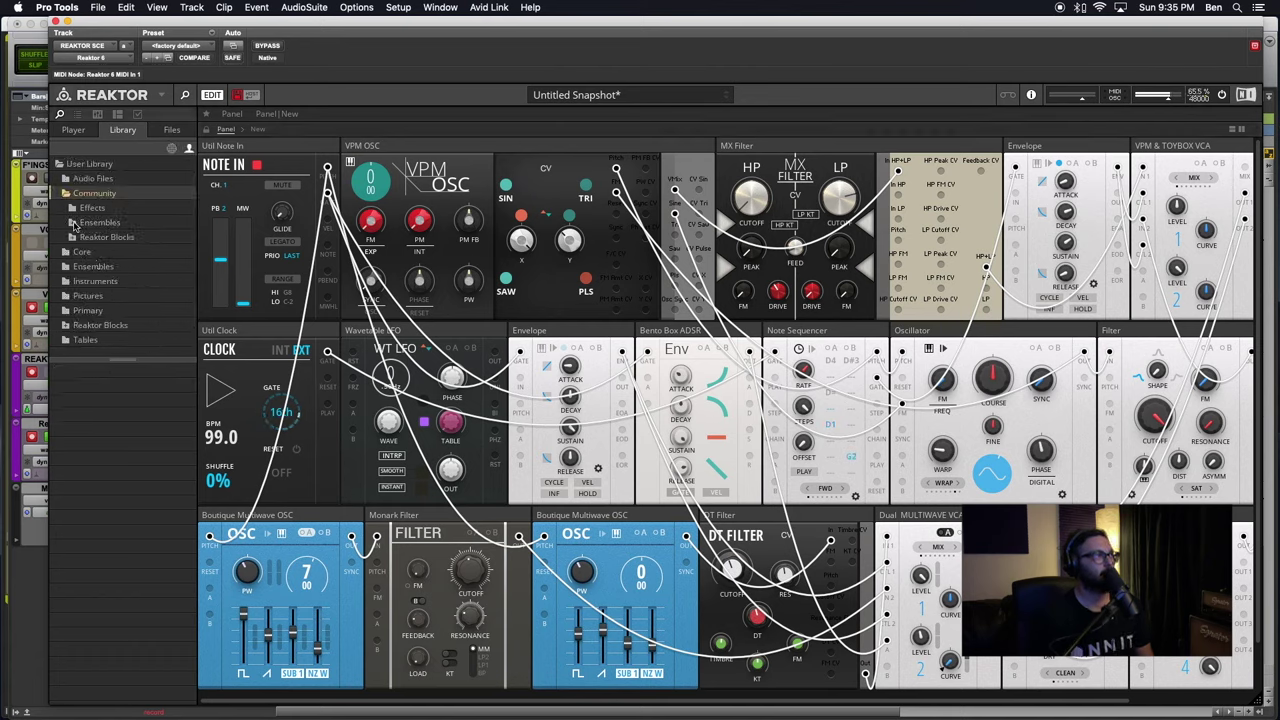
click(77, 223)
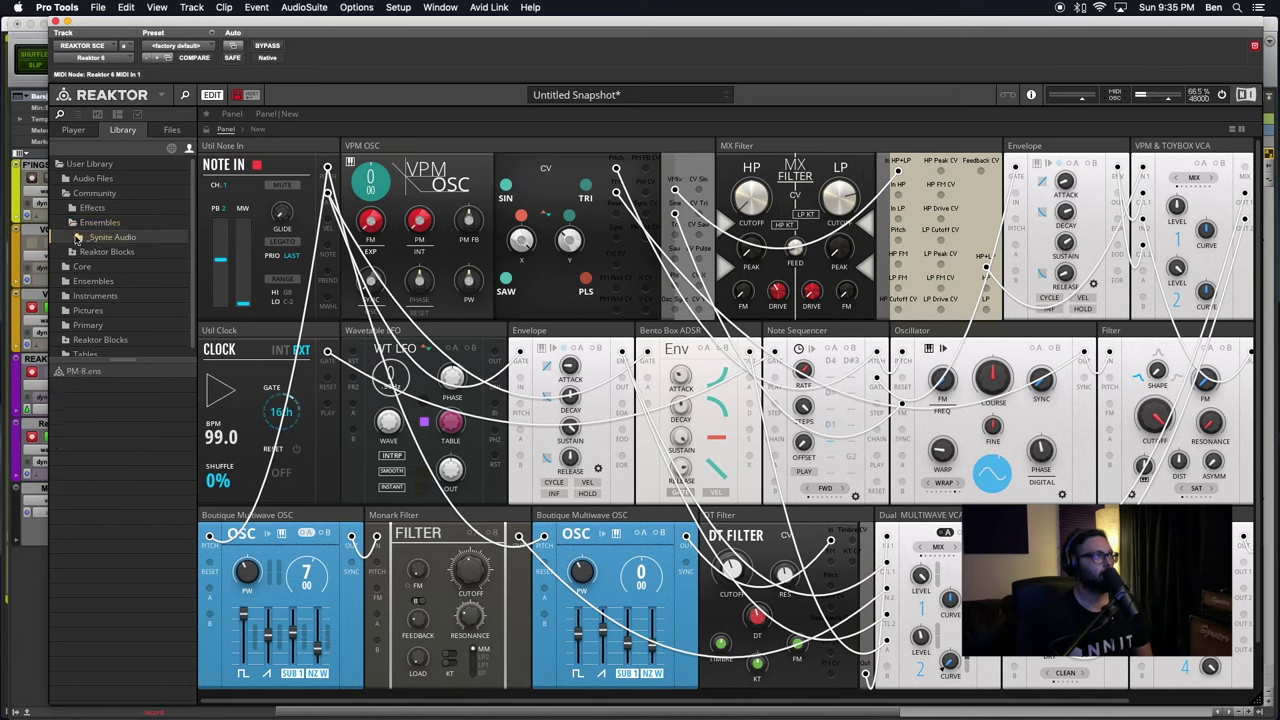
click(74, 224)
click(67, 240)
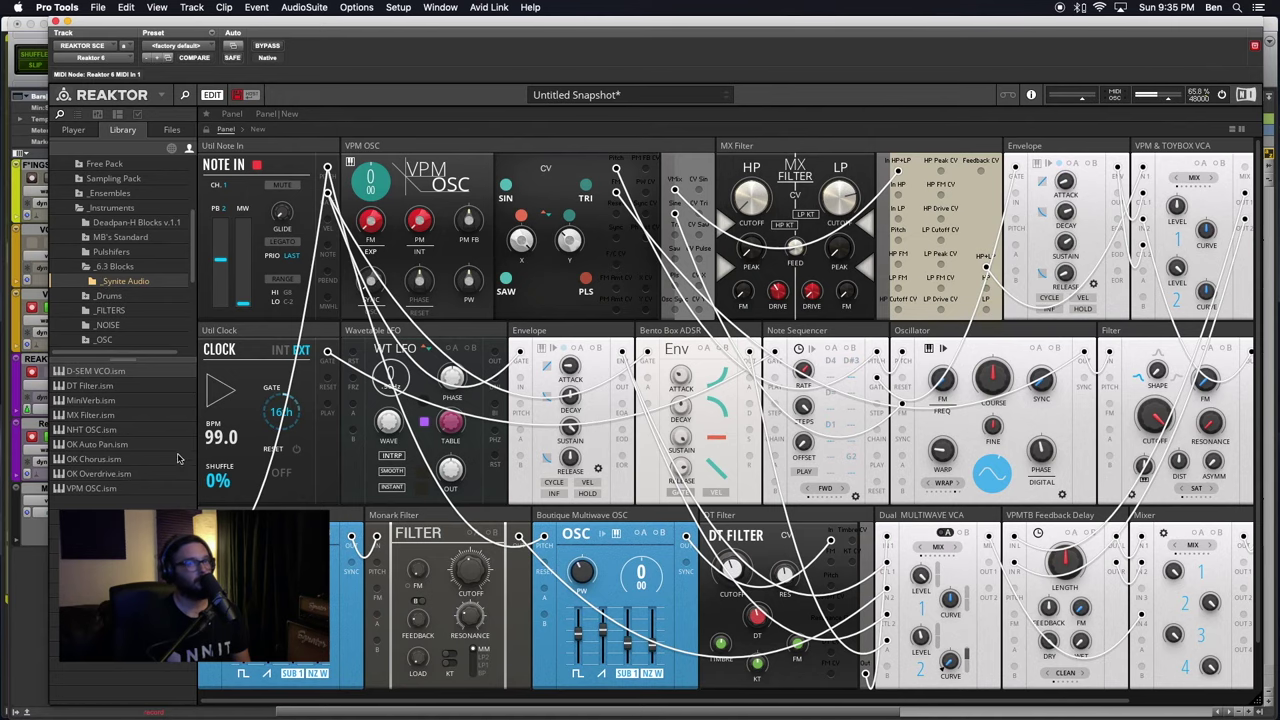
drag(62, 400, 1132, 592)
scroll(909, 534, right, 5)
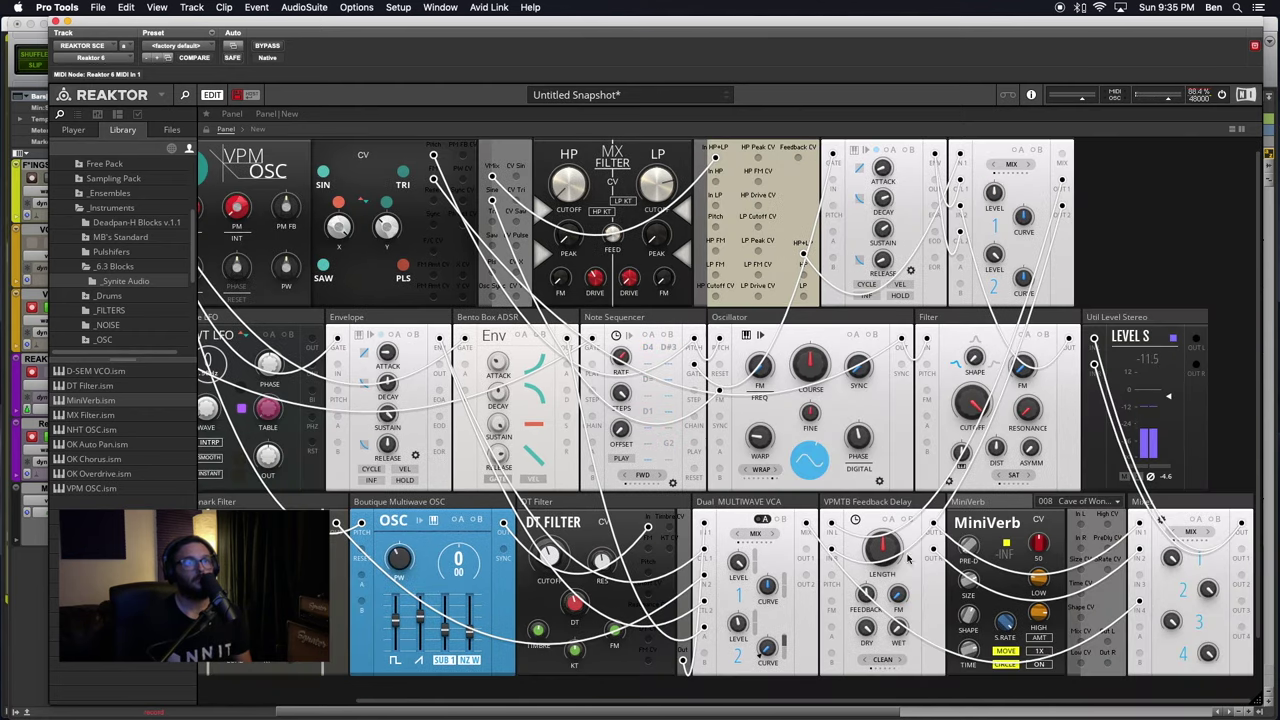
Connect the VPM & TOYBOX VCA's Out 1 and Out 2 to MiniVerb's In L and In R
drag(933, 523, 1078, 524)
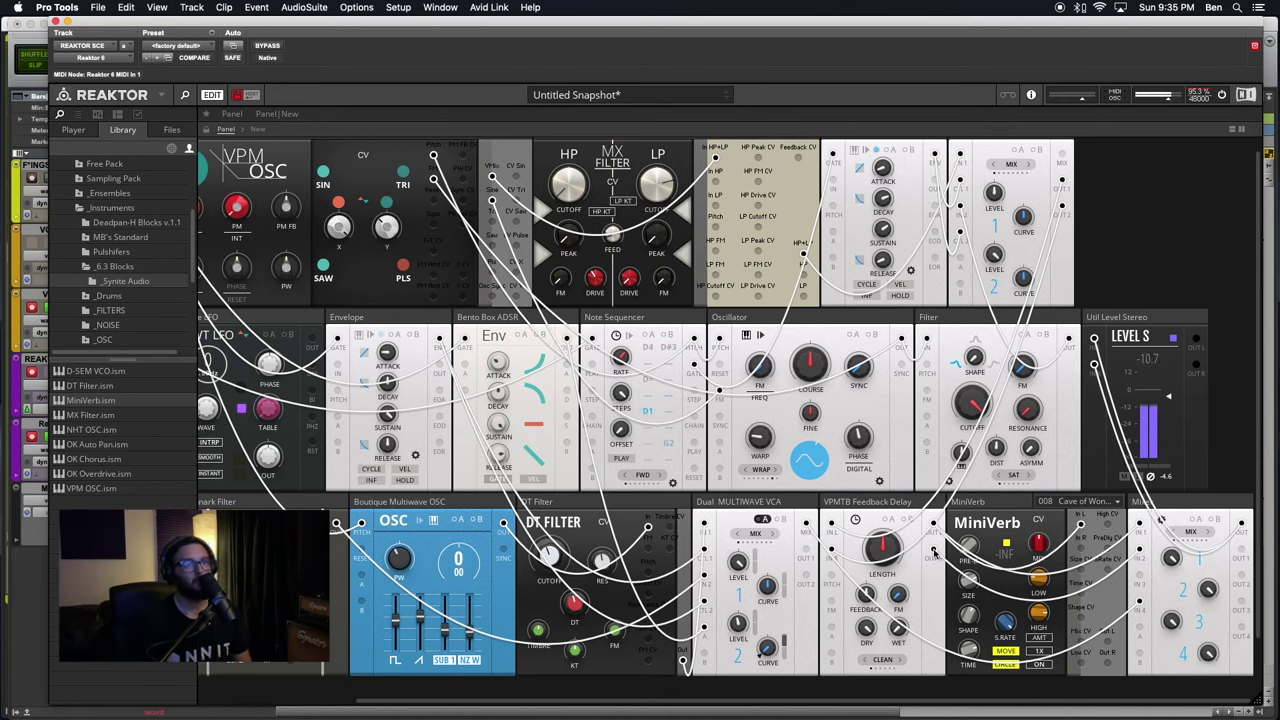
click(870, 505)
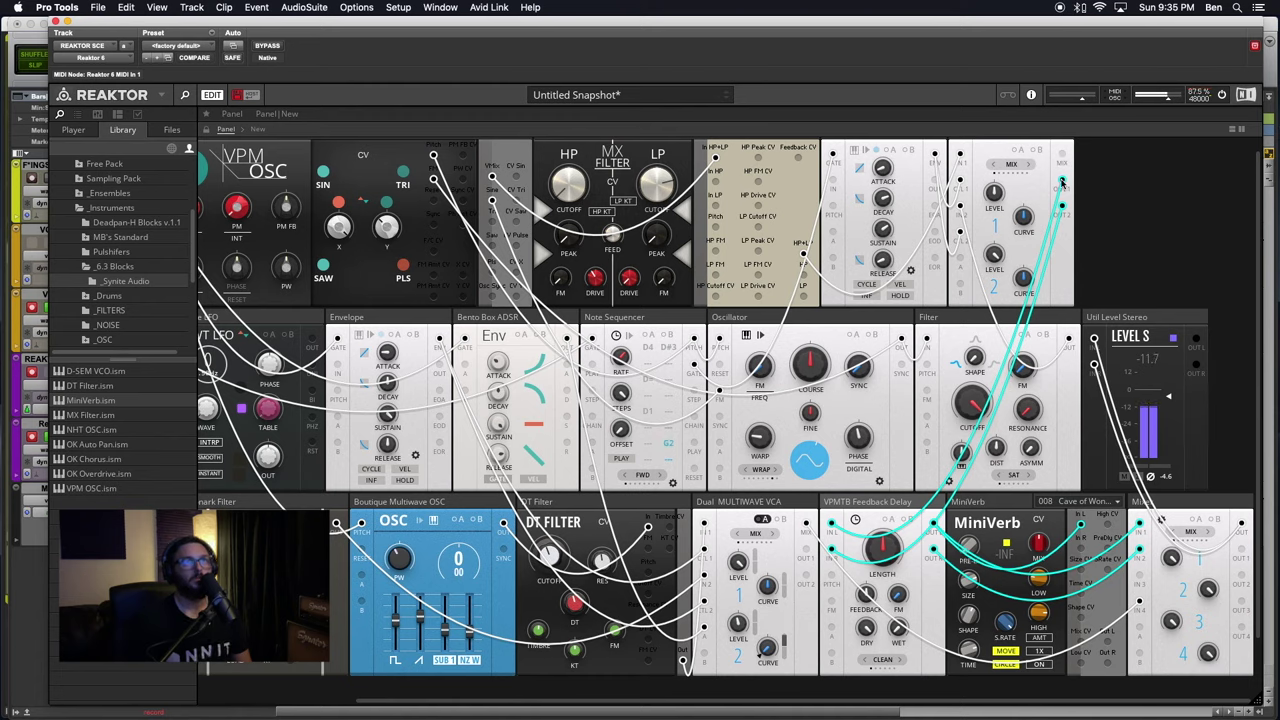
drag(1062, 183, 1081, 525)
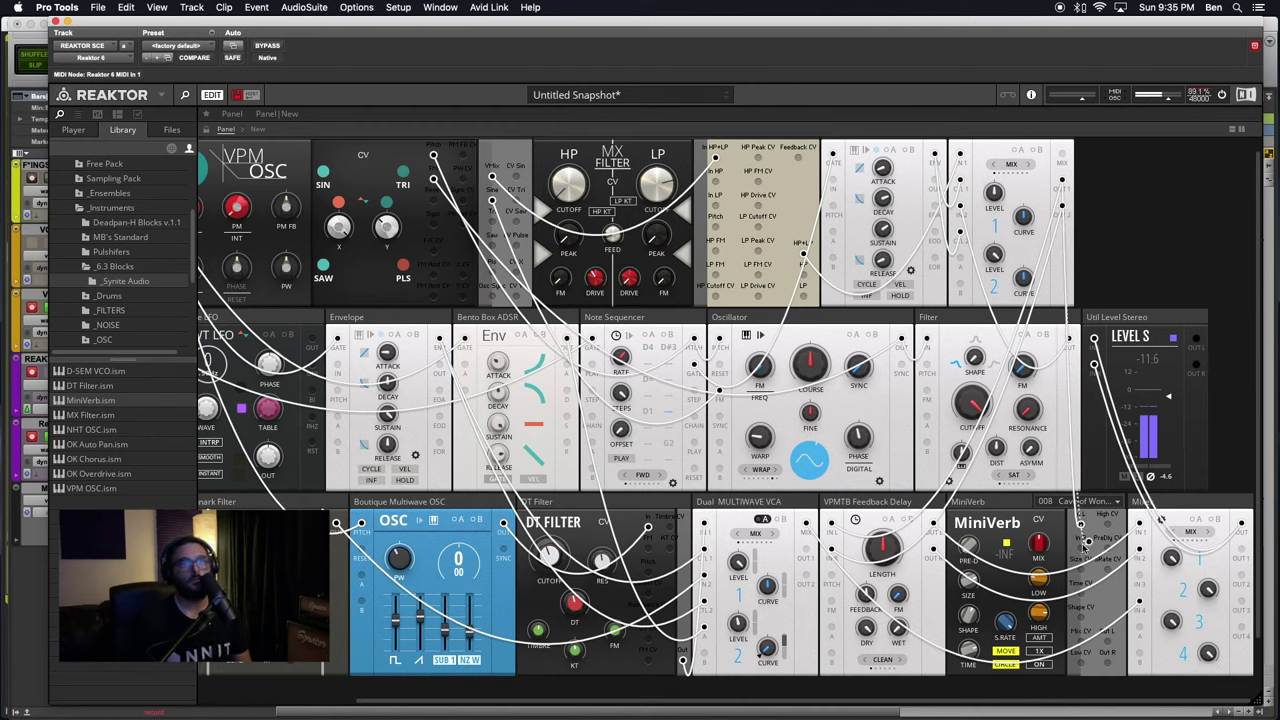
drag(1084, 548, 1080, 538)
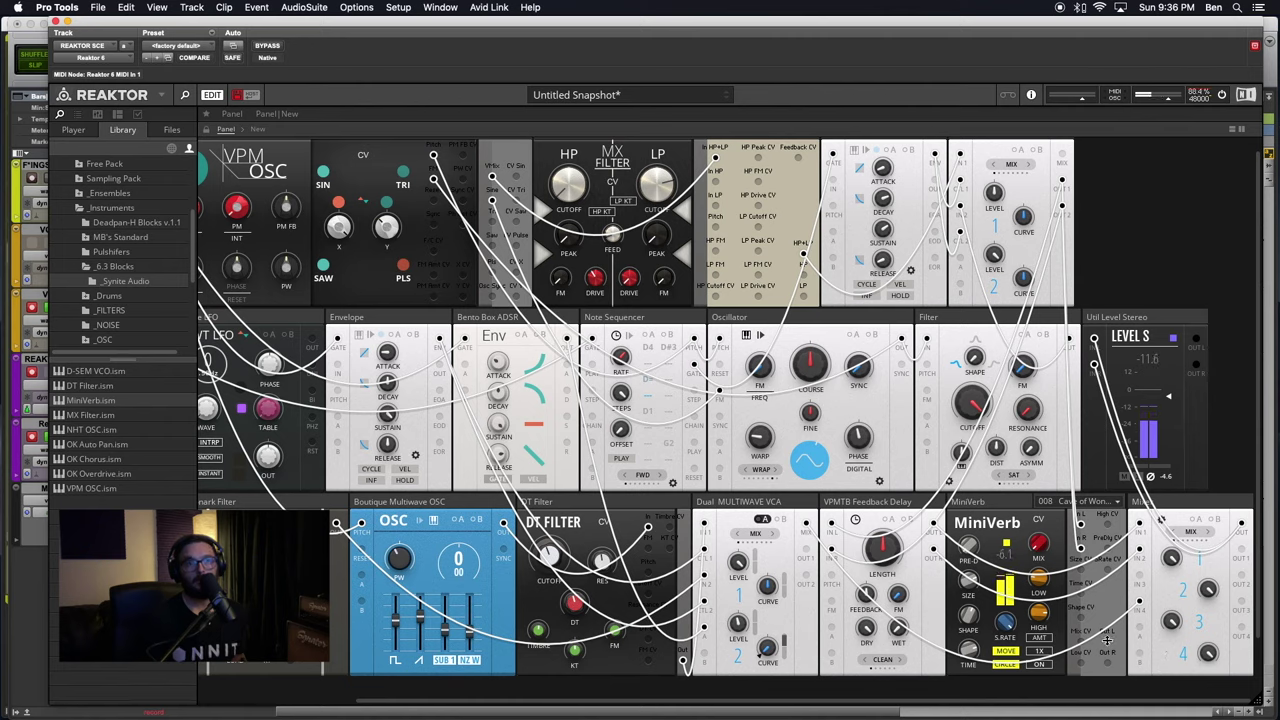
Route MiniVerb's Out L and Out R to the Mixer's first two inputs and delete the VPMTB Feedback Delay block
drag(1107, 641, 1141, 525)
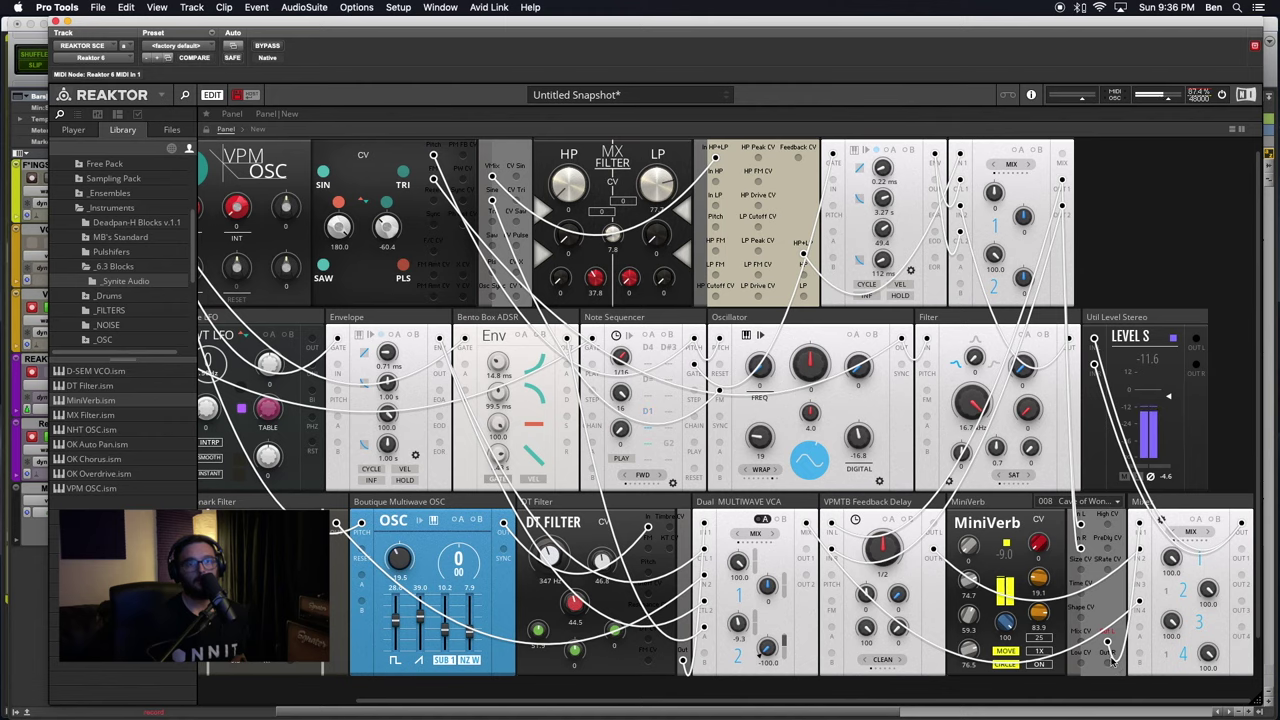
drag(1111, 658, 1140, 551)
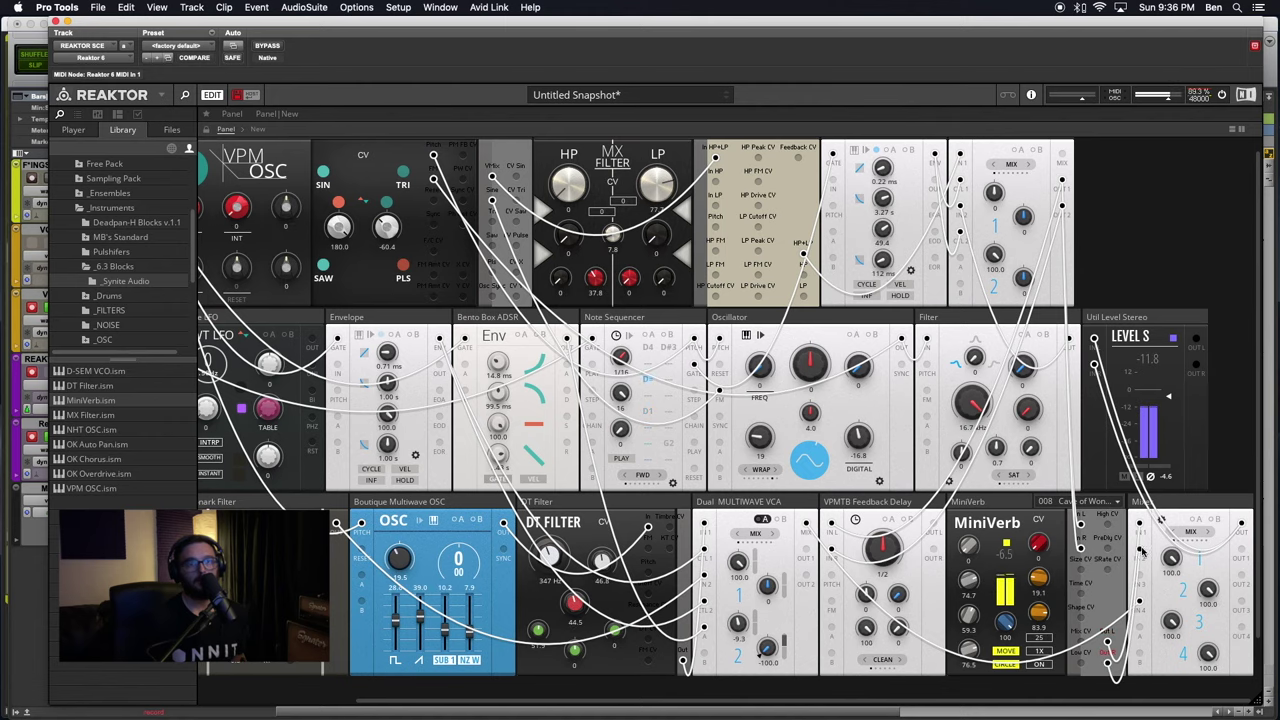
right_click(874, 496)
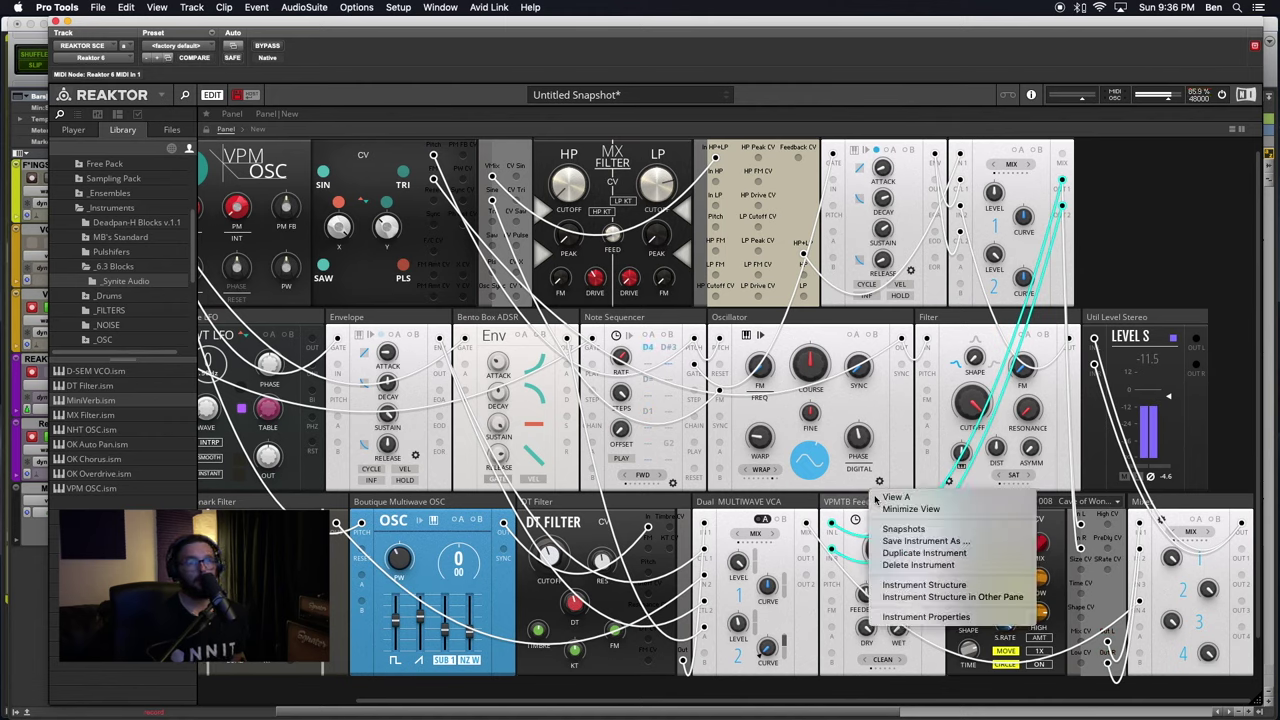
click(912, 565)
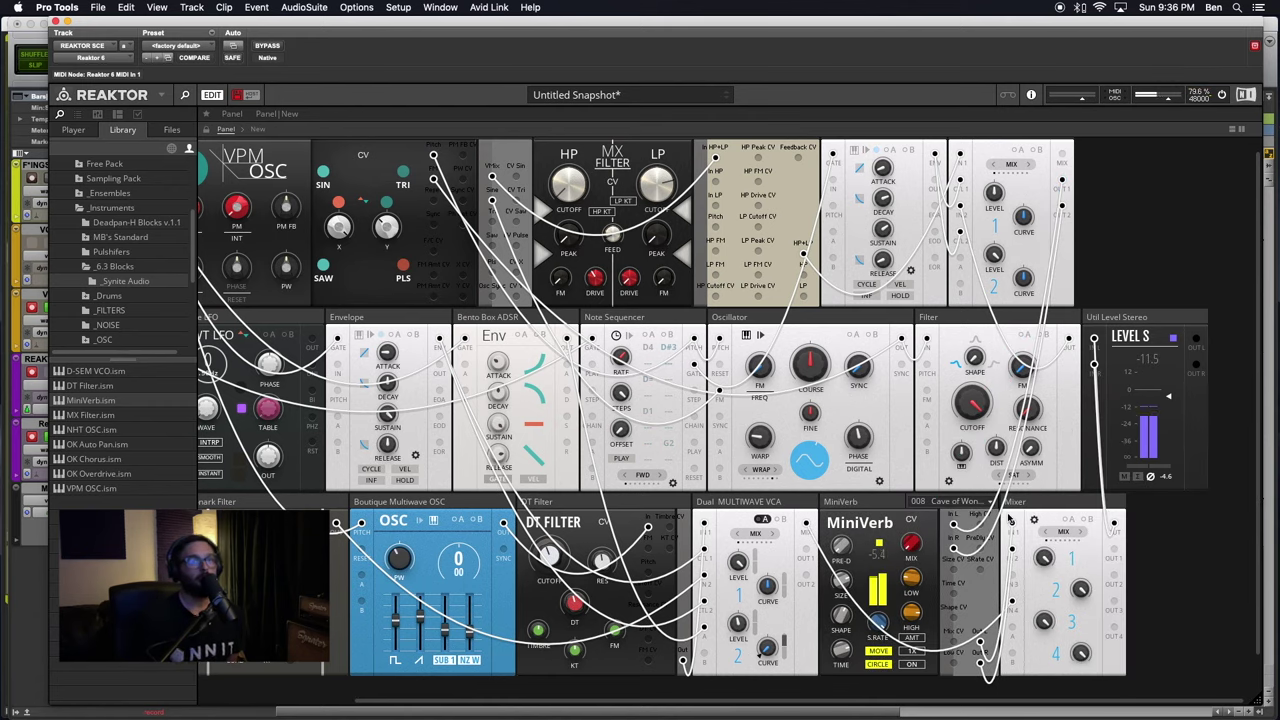
Set MiniVerb's Mix to 5, pre-delay to 7 and Time to 39.4, and reduce its Size
drag(911, 553, 913, 717)
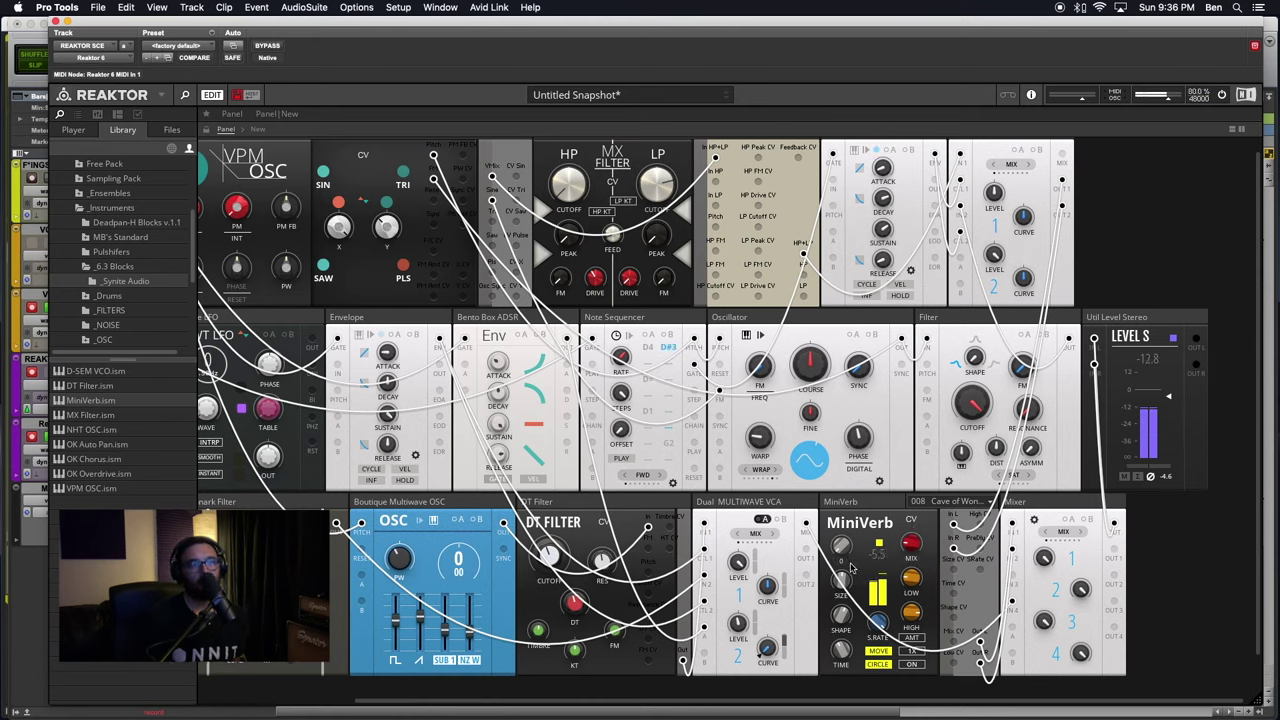
drag(840, 604, 838, 594)
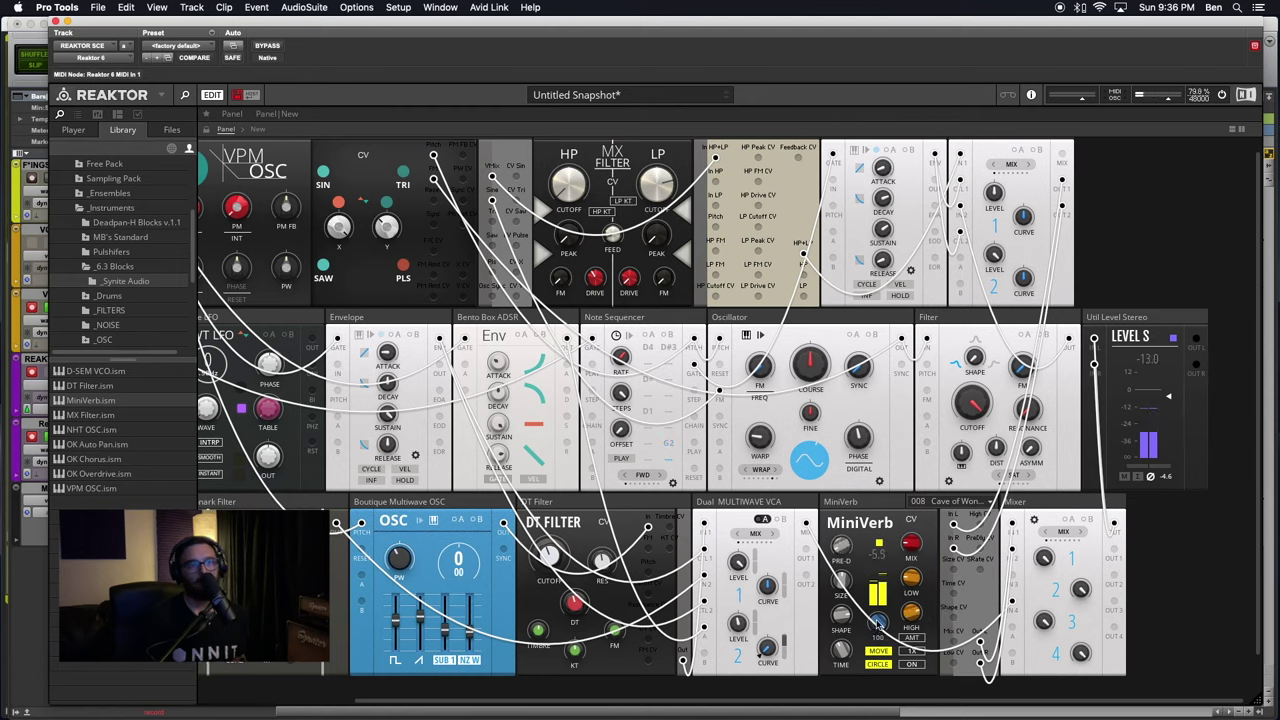
drag(875, 631, 873, 655)
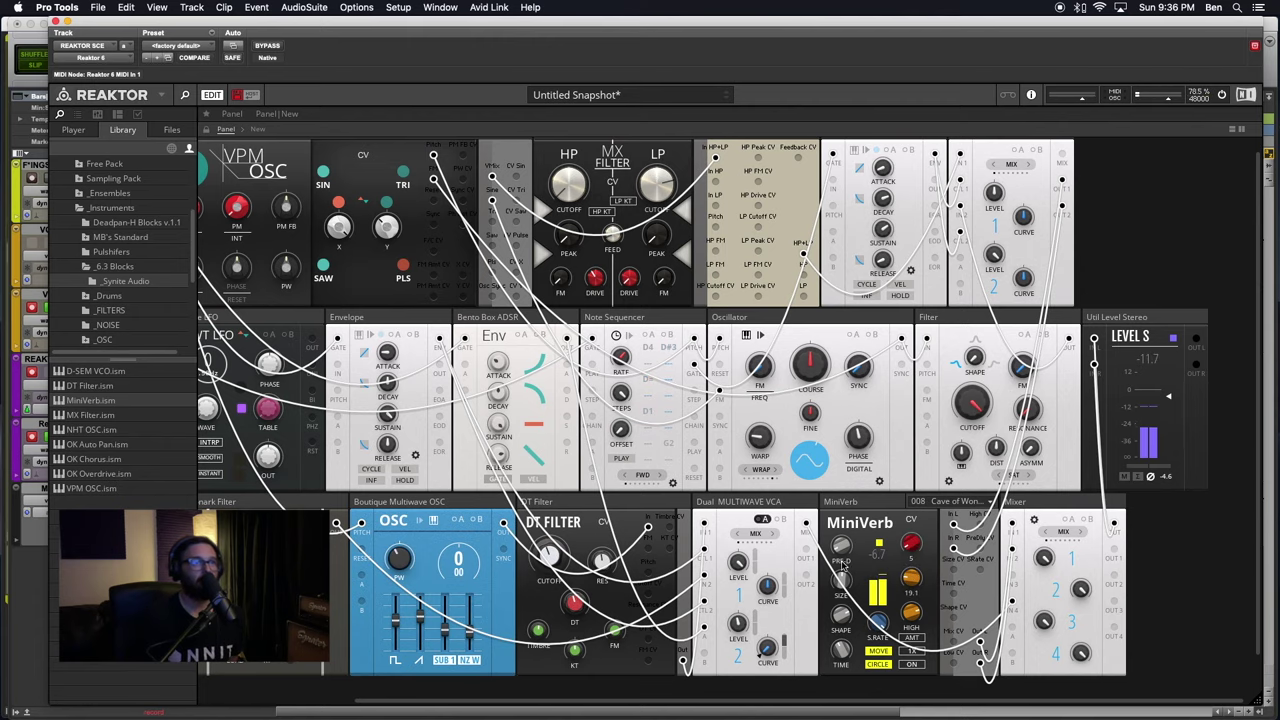
Hide the library browser and set the Wavetable LFO's rate to 4 and its Wave to 52.7
scroll(842, 566, left, 5)
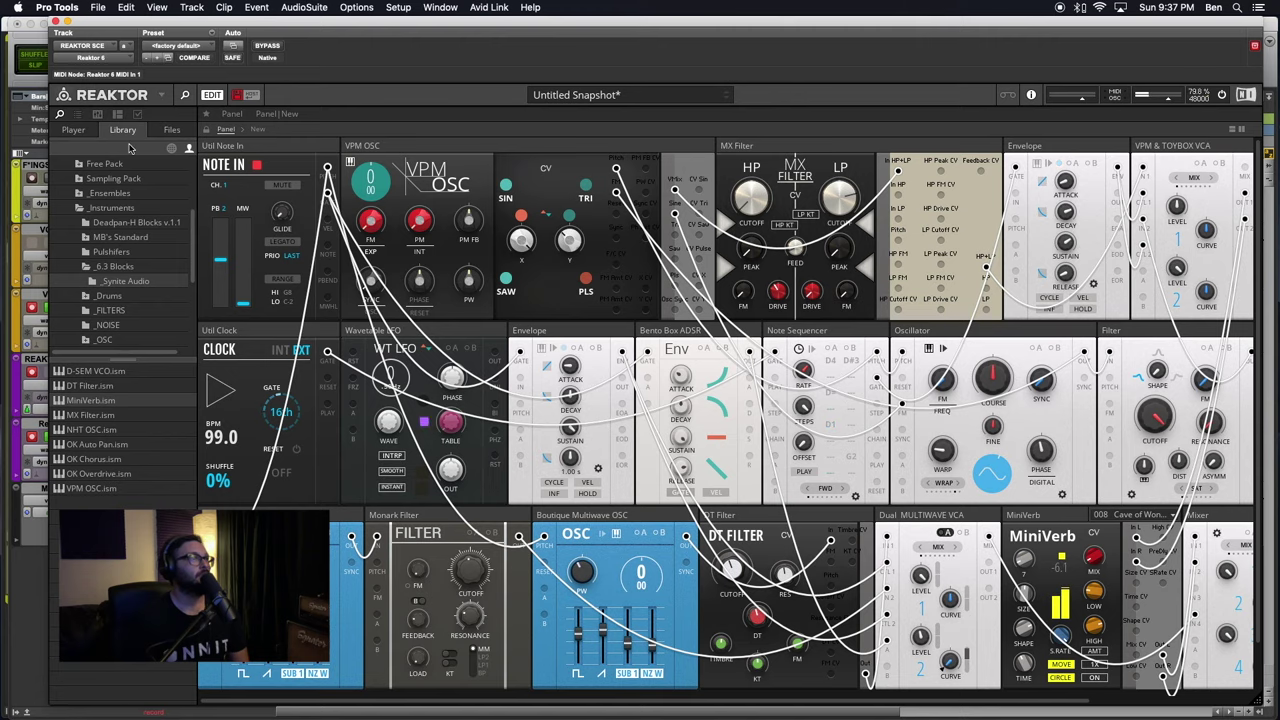
click(184, 94)
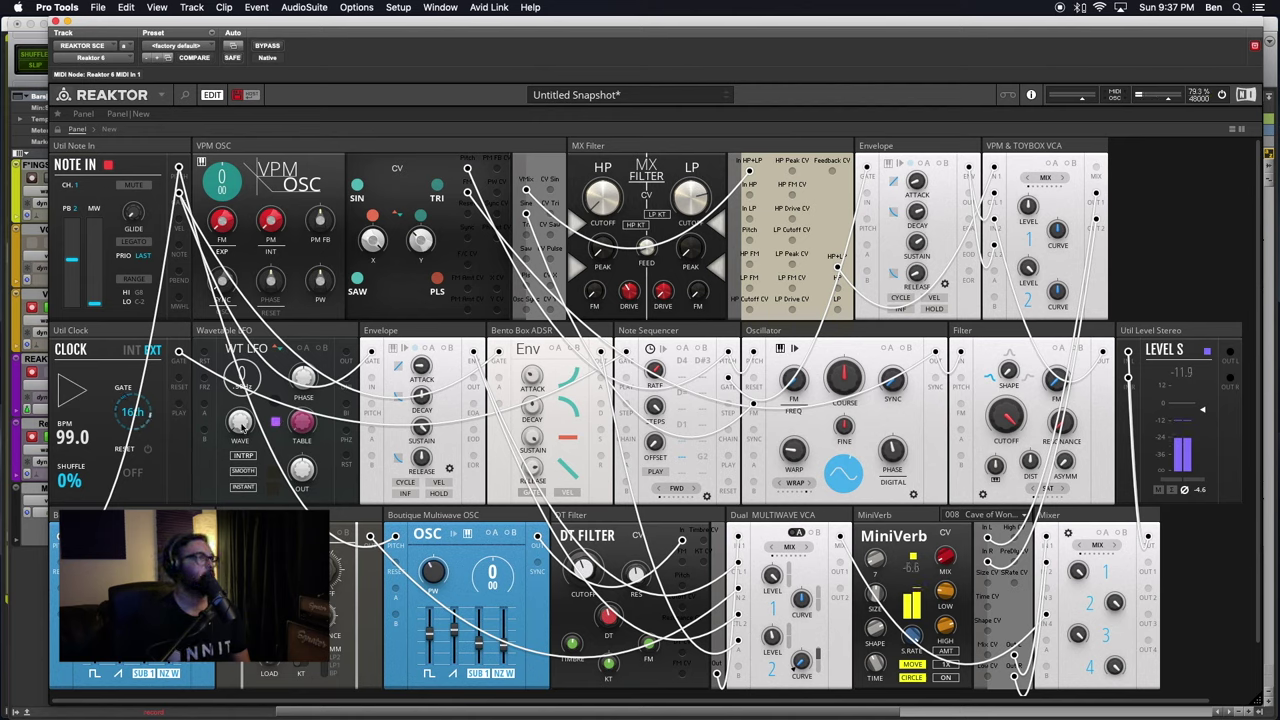
drag(241, 422, 231, 343)
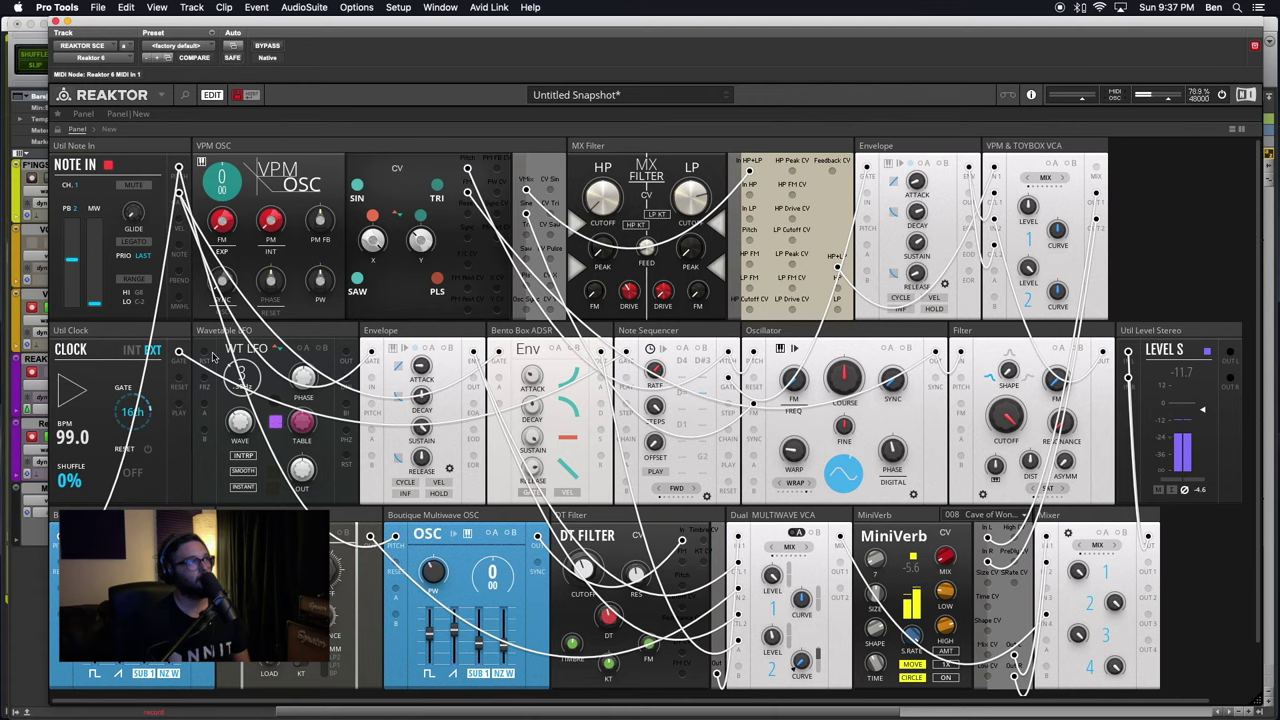
drag(212, 355, 213, 352)
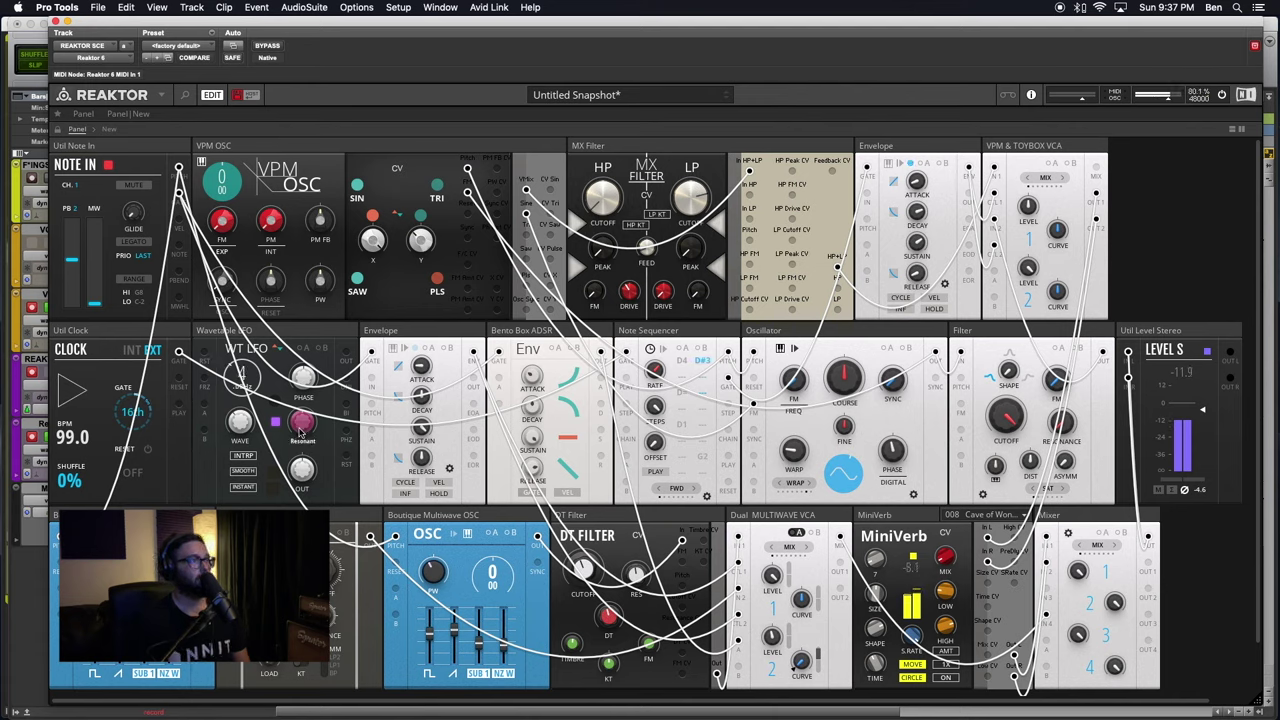
drag(236, 428, 238, 423)
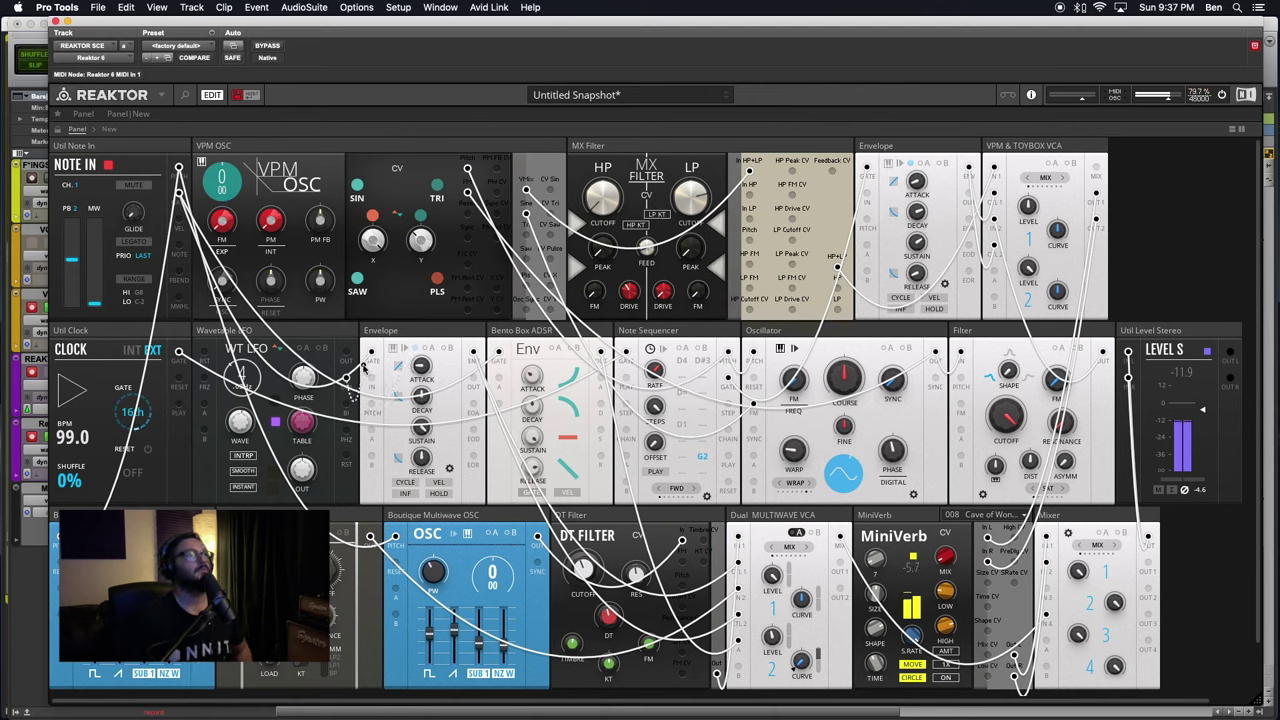
Patch two of the Wavetable LFO's outputs to the VPM OSC's X and Y CV inputs and switch on its CV display
drag(368, 352, 496, 289)
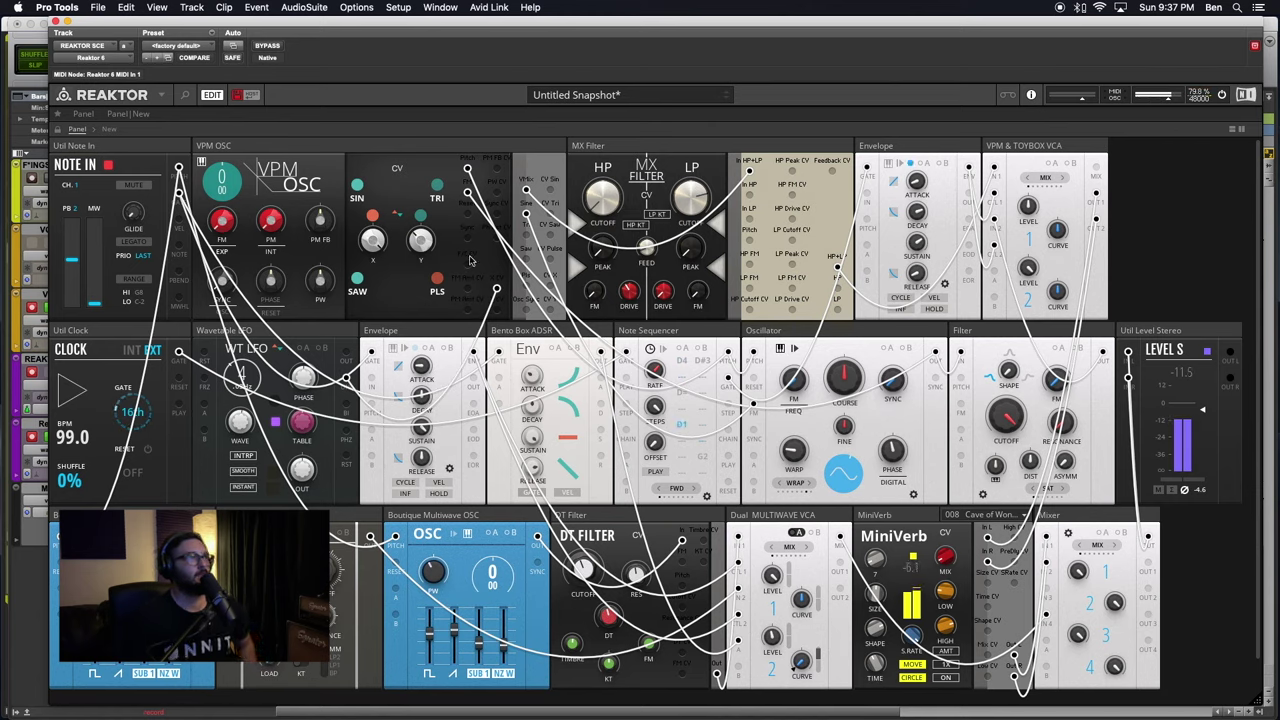
click(401, 169)
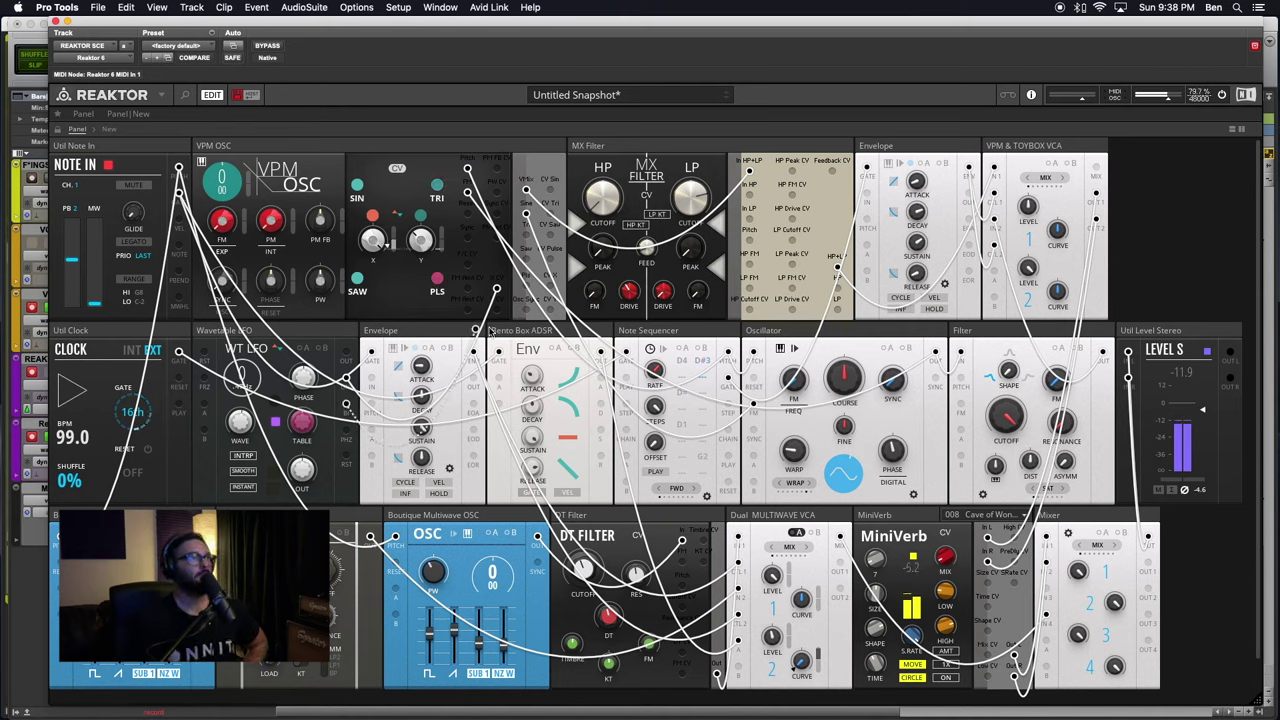
drag(497, 320, 498, 311)
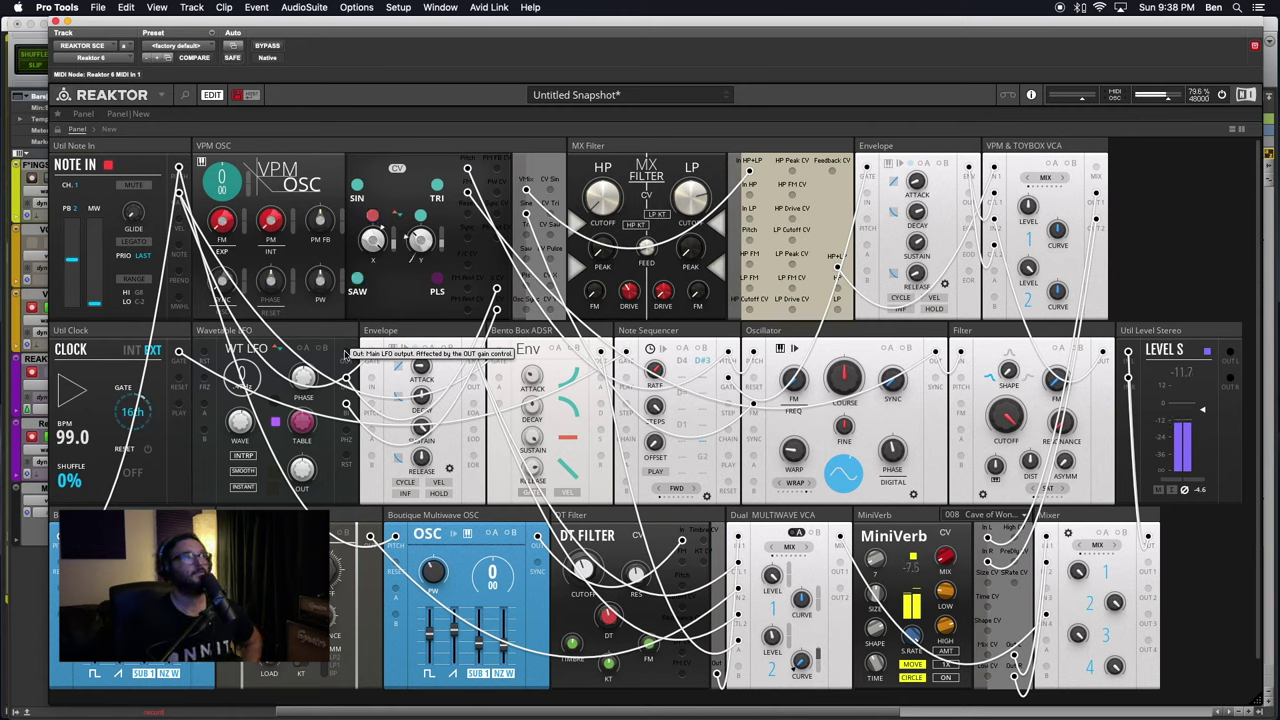
Patch the Wavetable LFO's main output to the VPM OSC's lower FM CV input, removing the trial cable above it, and adjust the FM knobs
drag(345, 353, 468, 290)
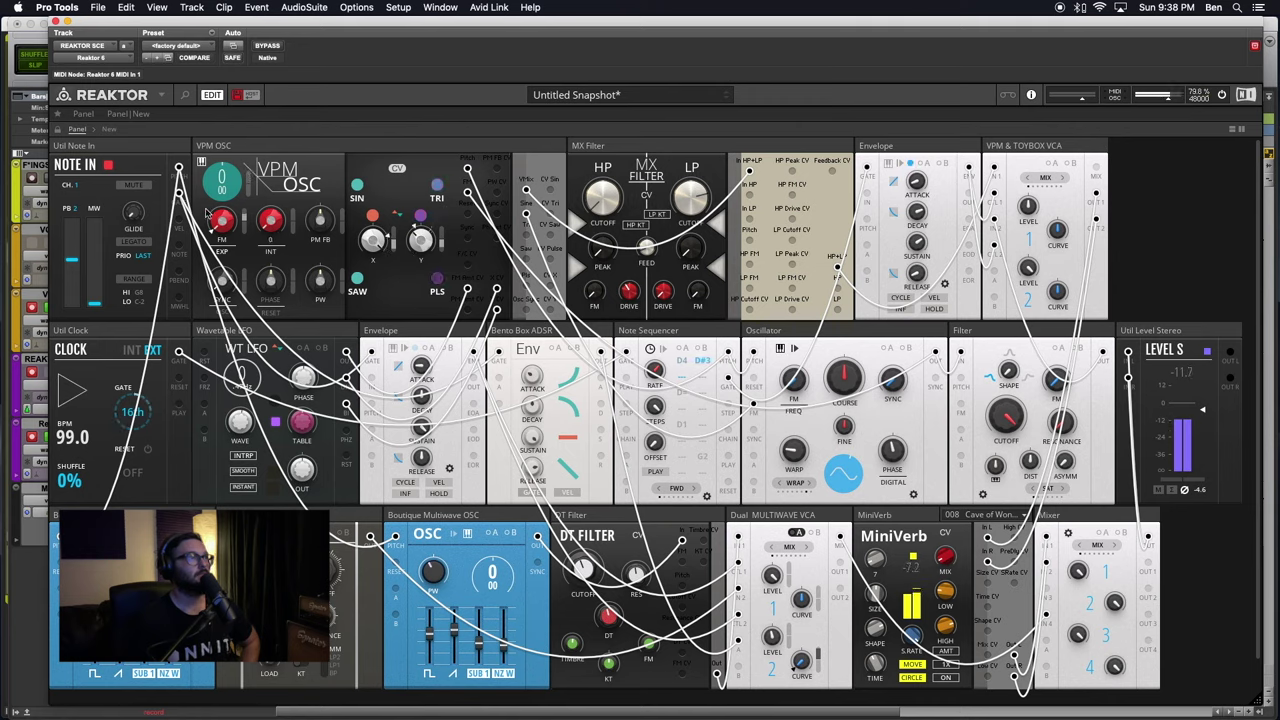
drag(217, 227, 238, 209)
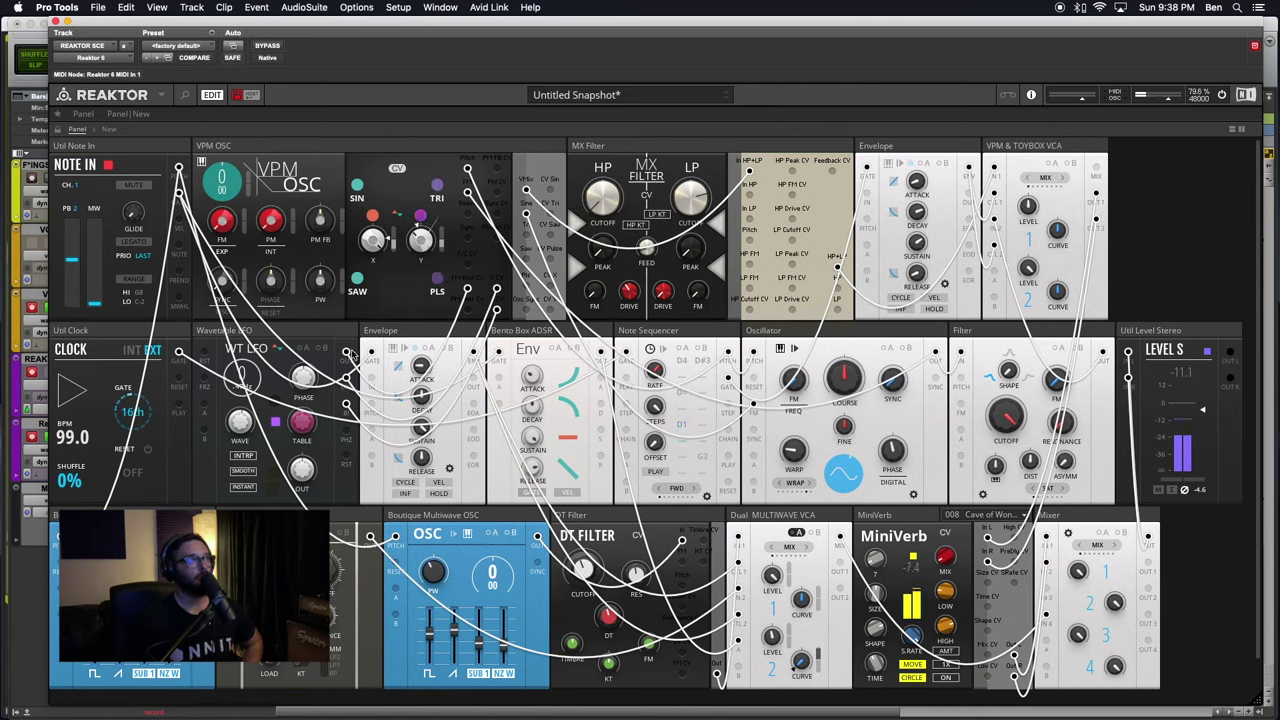
right_click(471, 294)
click(433, 305)
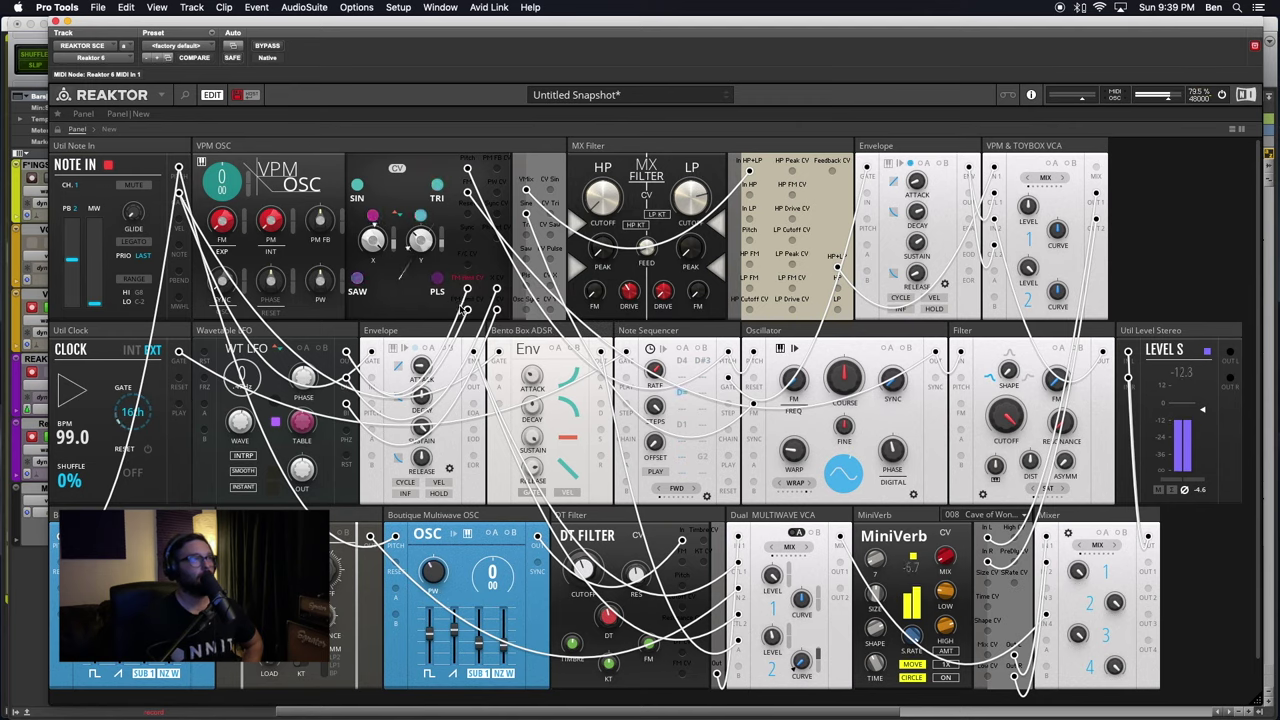
right_click(460, 304)
click(487, 306)
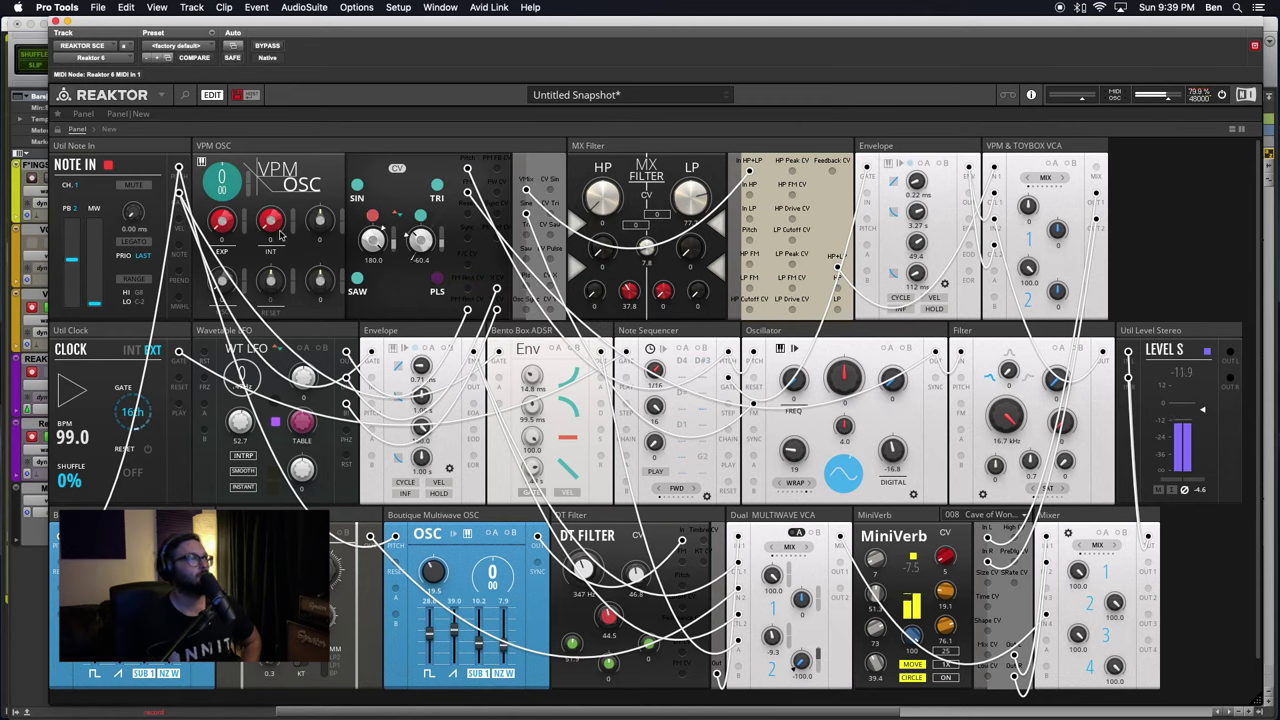
mouse_move(271, 221)
mouse_down()
mouse_move(266, 178)
mouse_move(264, 211)
mouse_up()
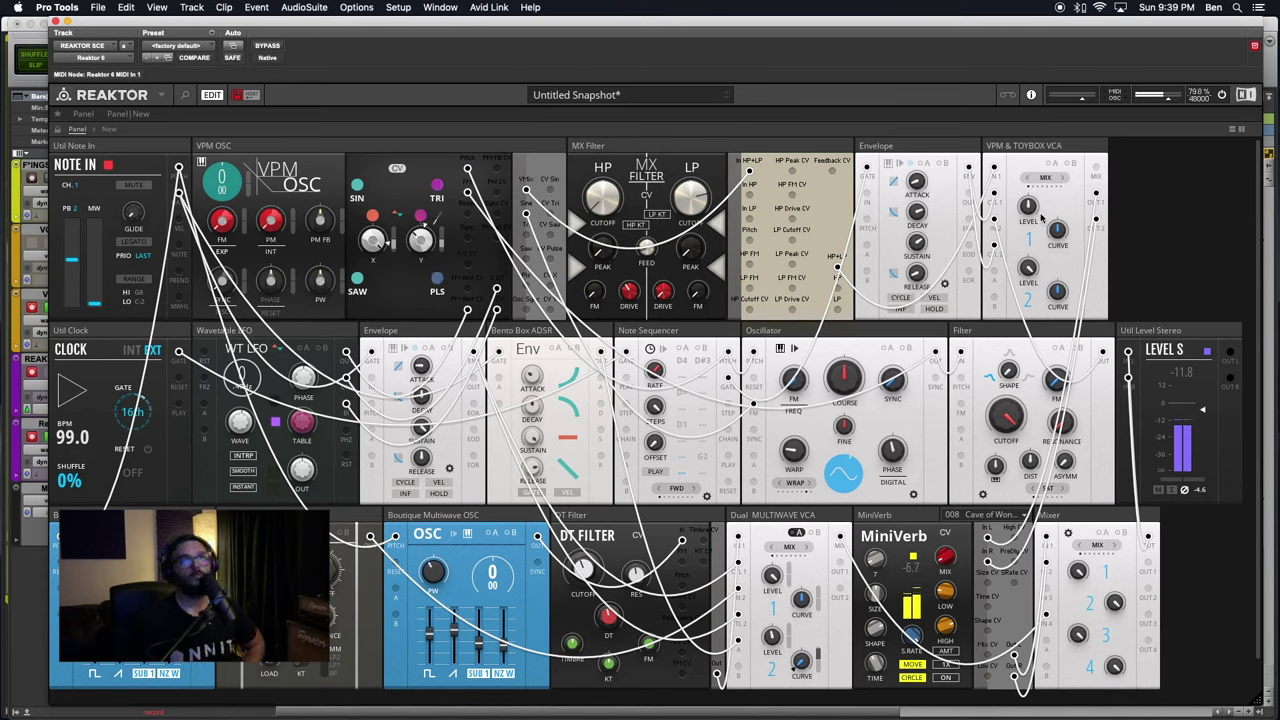
Lower level 2 of the VPM & TOYBOX VCA and set the Oscillator's Fine tuning to -2.0
drag(1031, 274, 1031, 289)
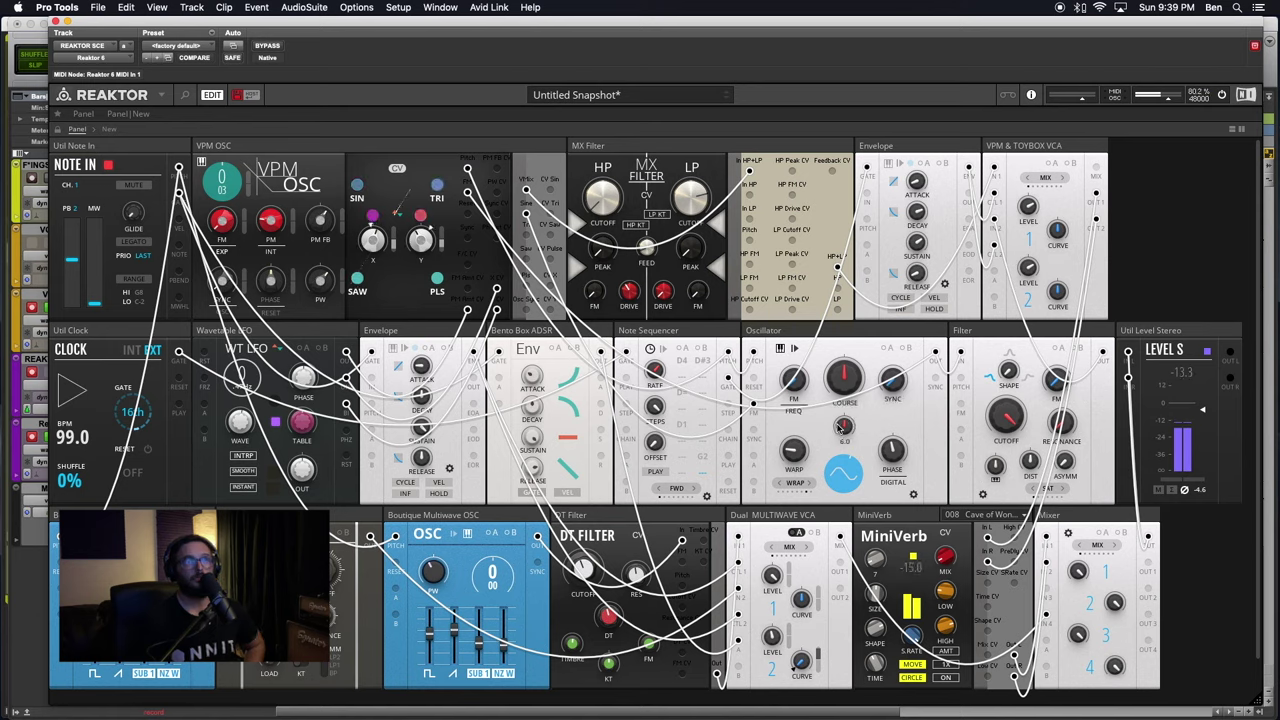
drag(839, 426, 838, 430)
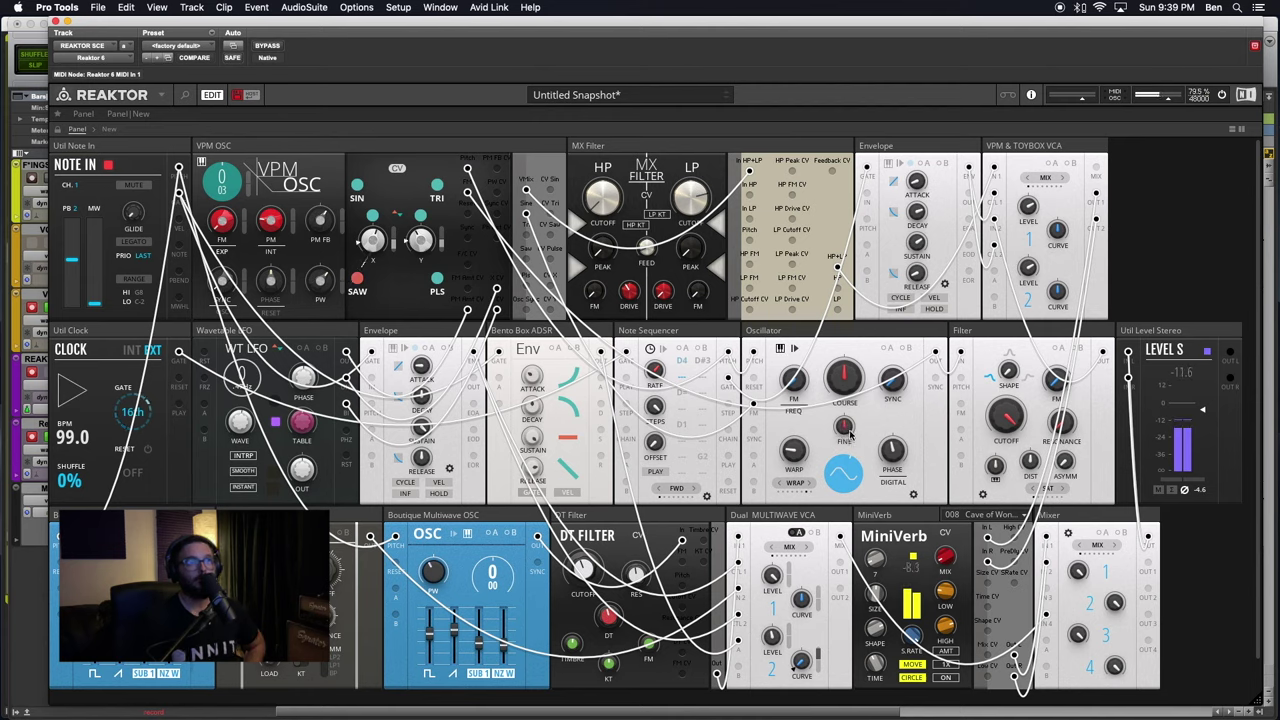
drag(848, 430, 848, 425)
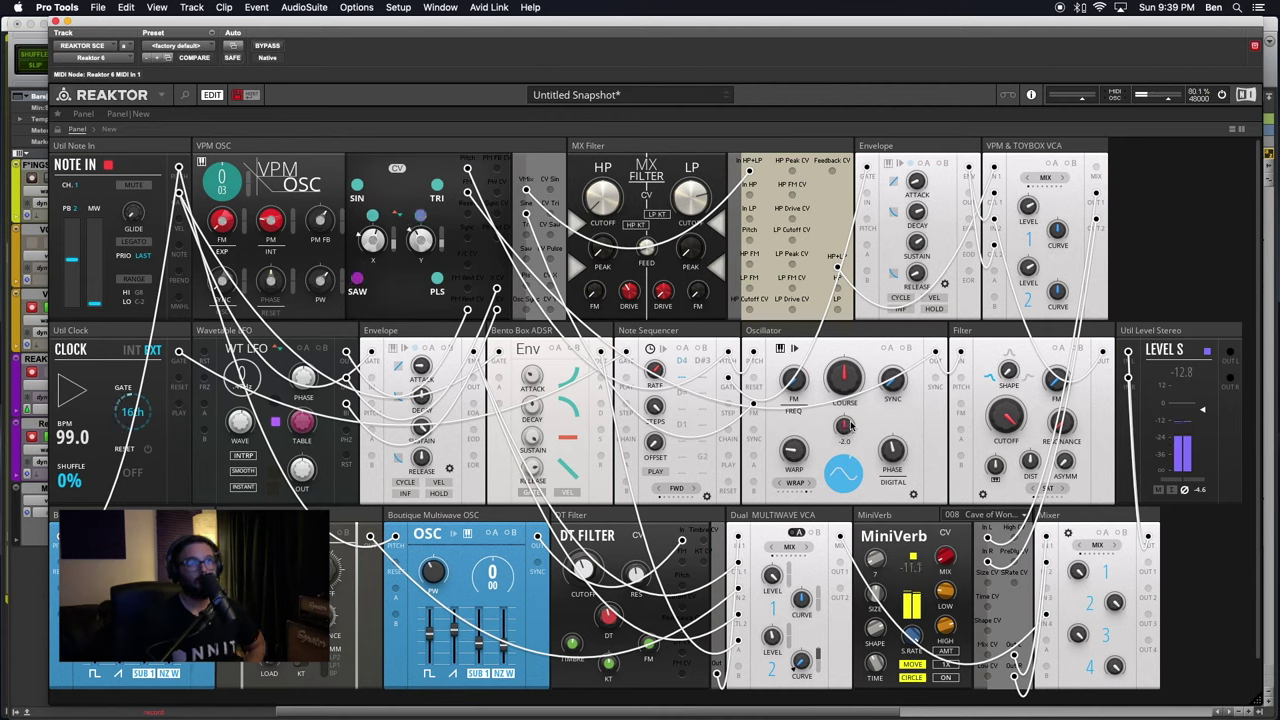
Raise the Oscillator's Warp, and lower the Cutoff and adjust the Resonance of the Filter beside it
drag(797, 467, 769, 422)
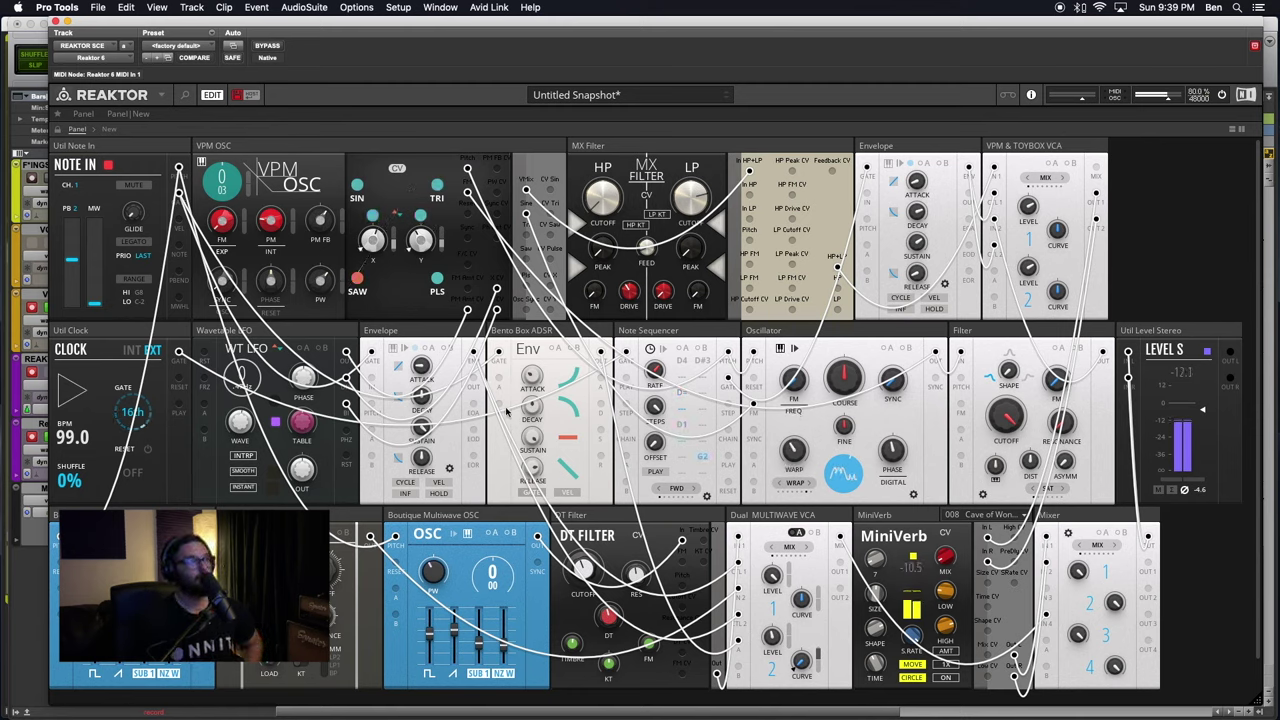
drag(1009, 416, 1002, 490)
drag(1066, 422, 1040, 426)
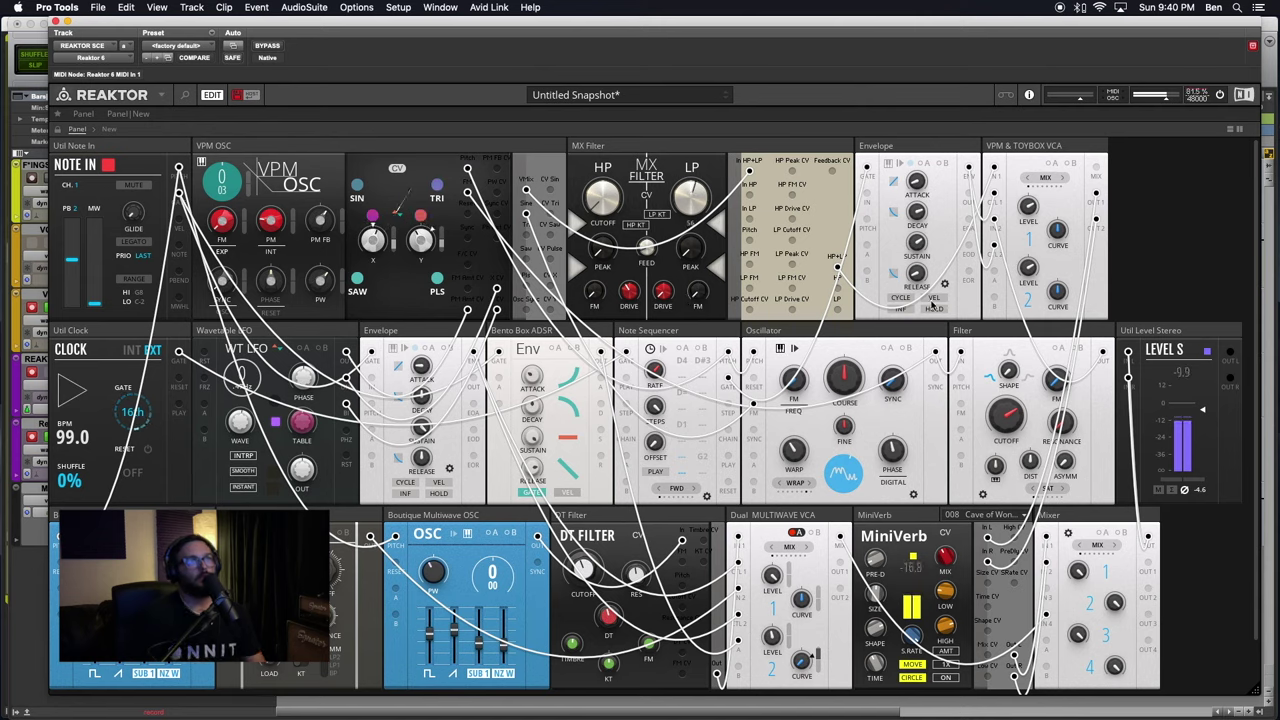
Adjust the Release of the Envelope beside the VPM & TOYBOX VCA and set that VCA's level 2 to 63.2
mouse_move(925, 282)
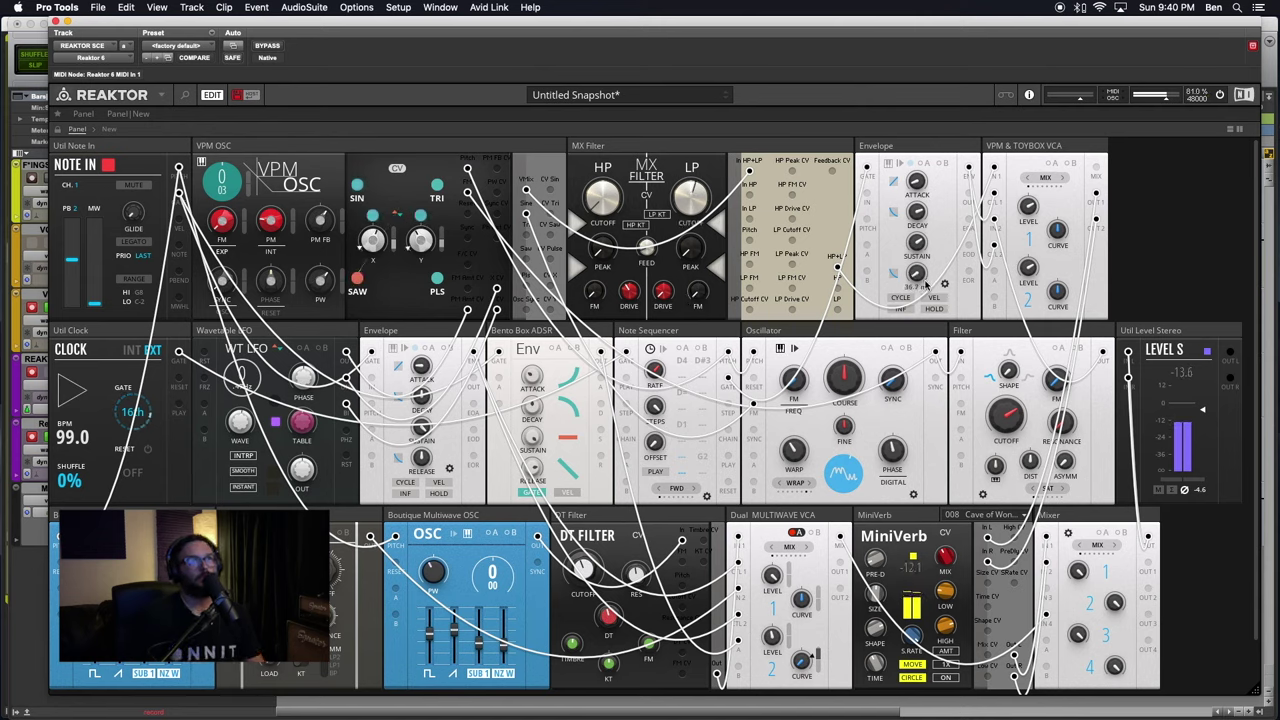
drag(925, 285, 917, 276)
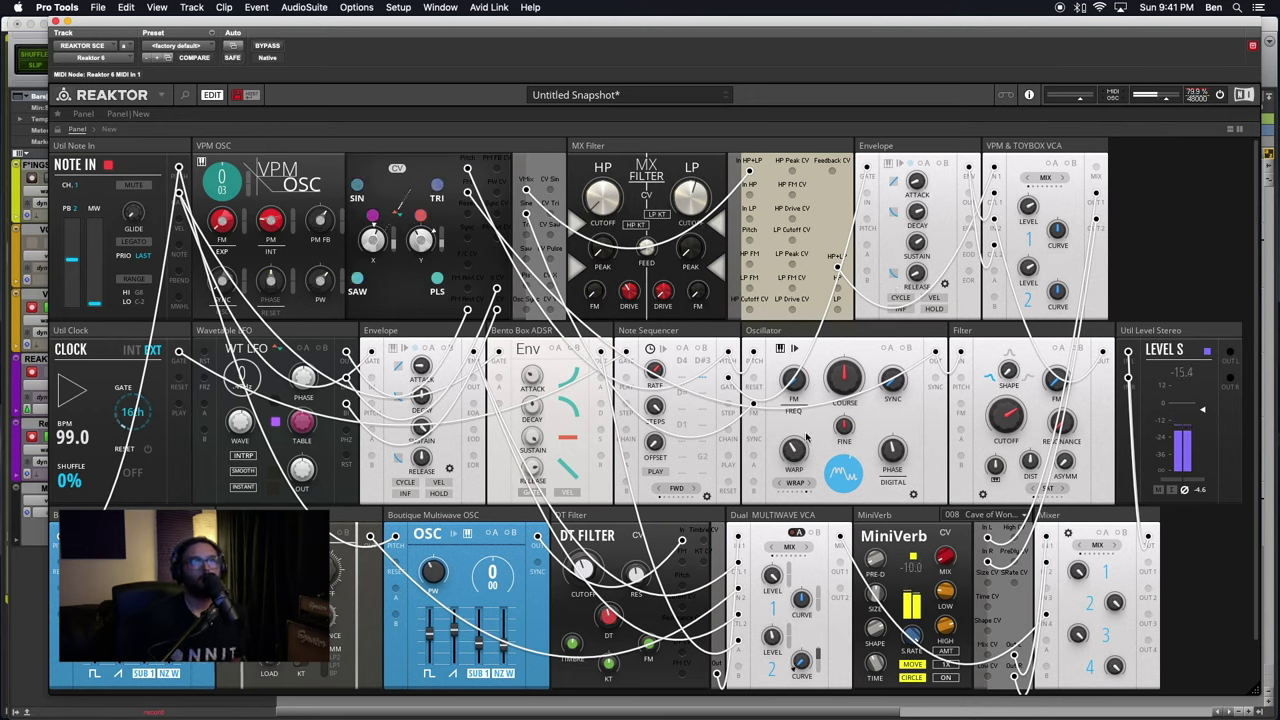
drag(1028, 269, 1028, 222)
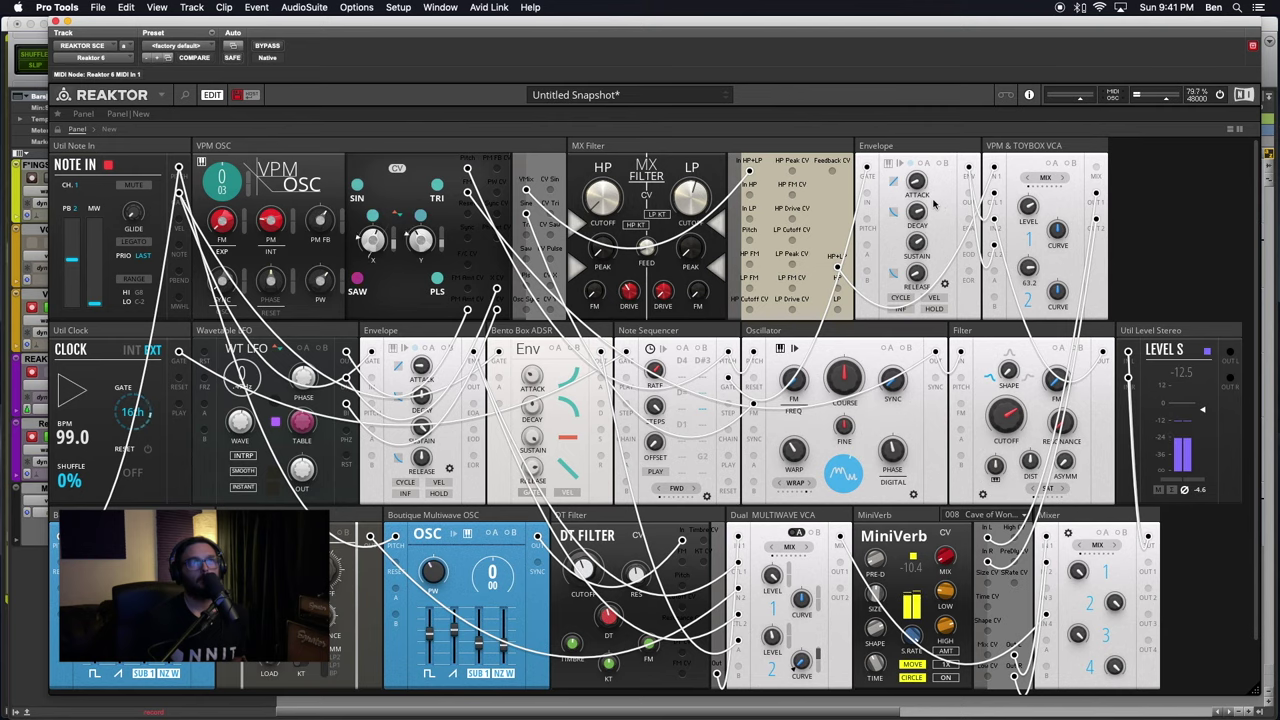
Fine-tune the Attack, Release and Sustain of the Envelope beside the VPM & TOYBOX VCA
mouse_move(917, 241)
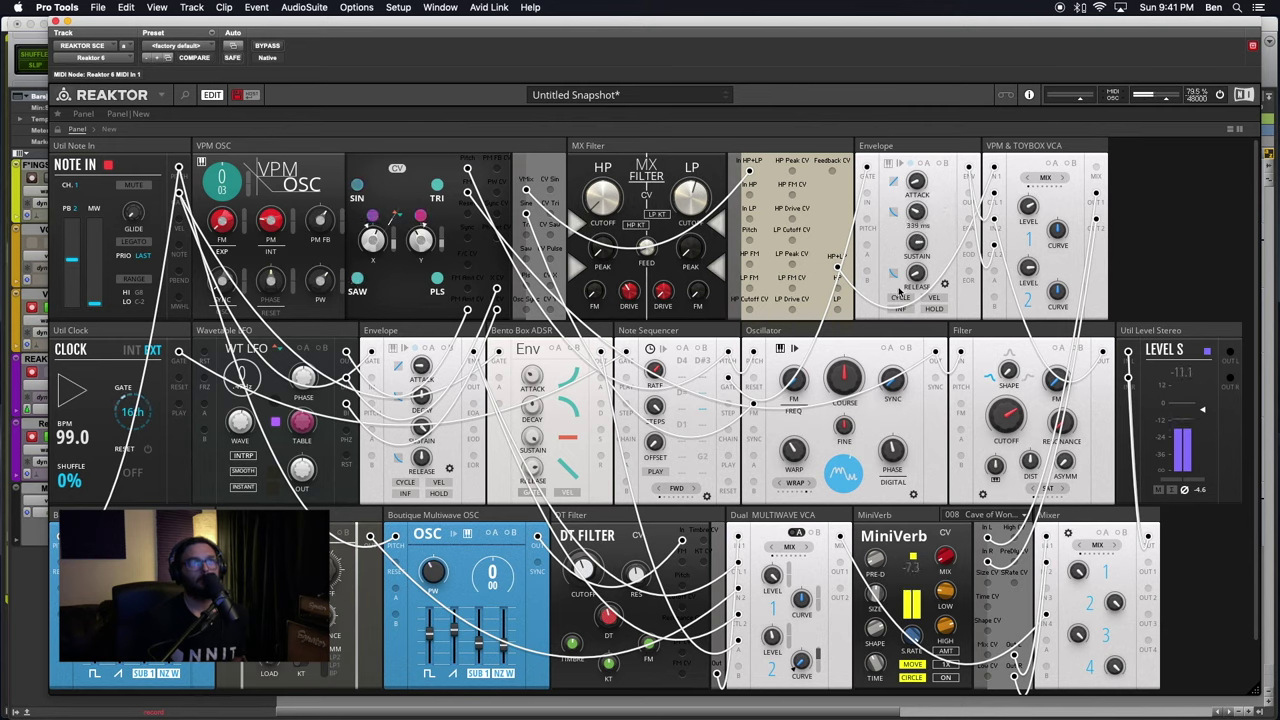
drag(915, 182, 918, 179)
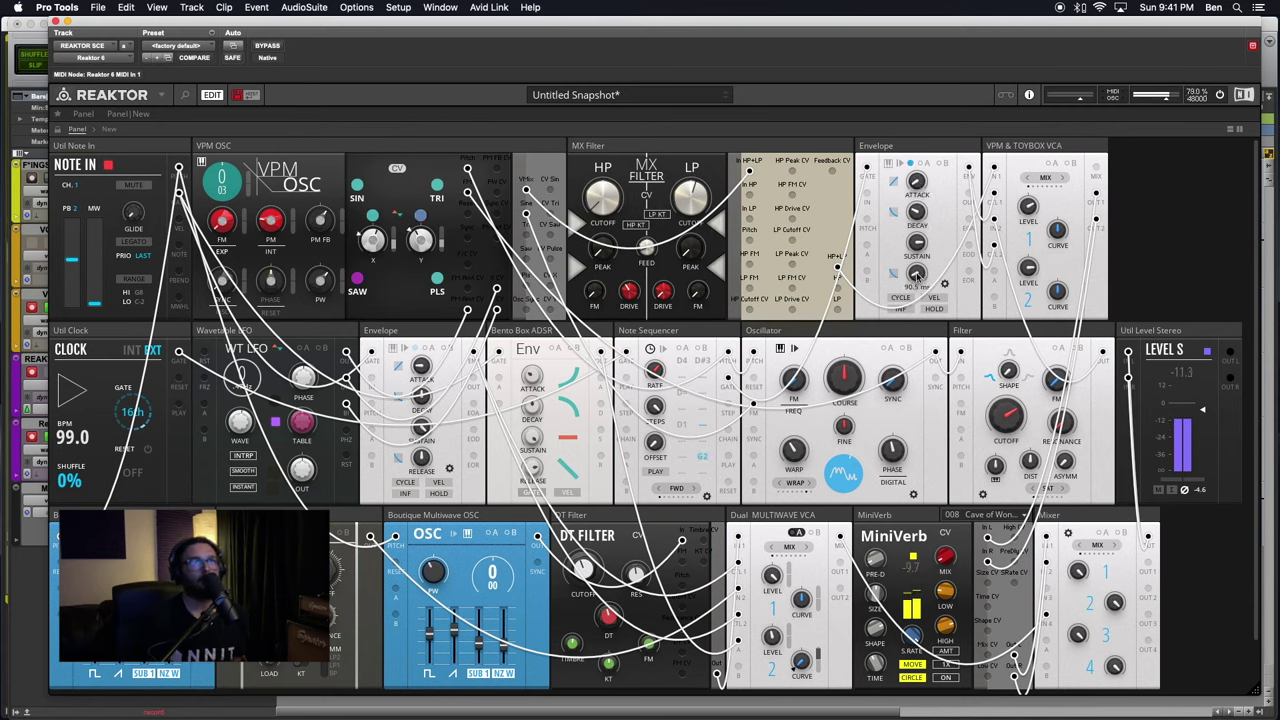
mouse_move(916, 275)
mouse_down()
mouse_move(920, 246)
mouse_move(918, 270)
mouse_move(914, 249)
mouse_move(908, 263)
mouse_up()
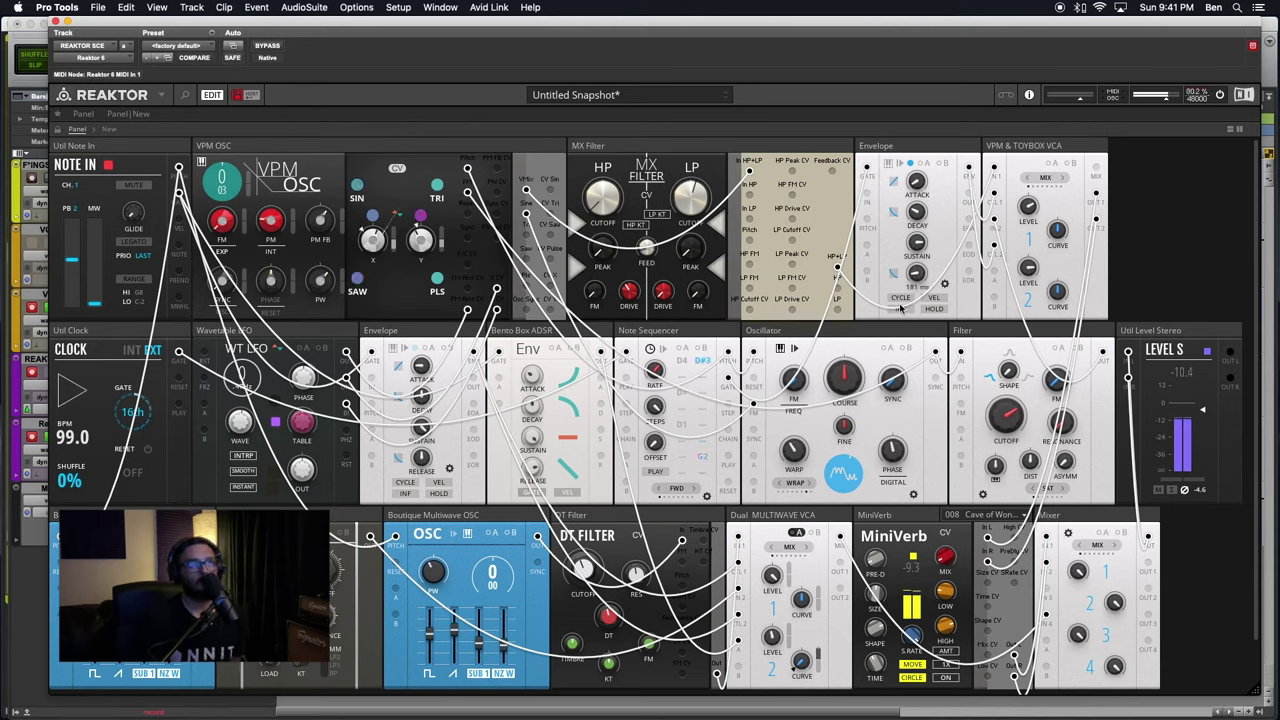
drag(902, 322, 903, 323)
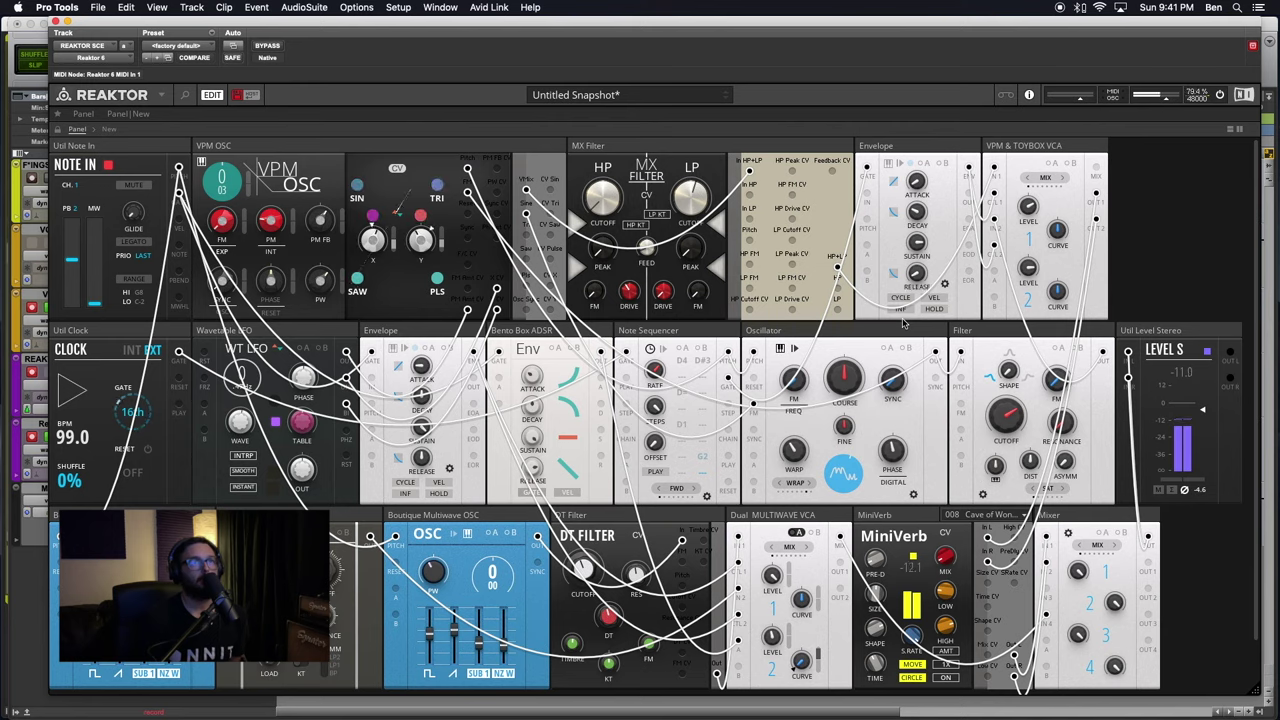
drag(916, 246, 916, 249)
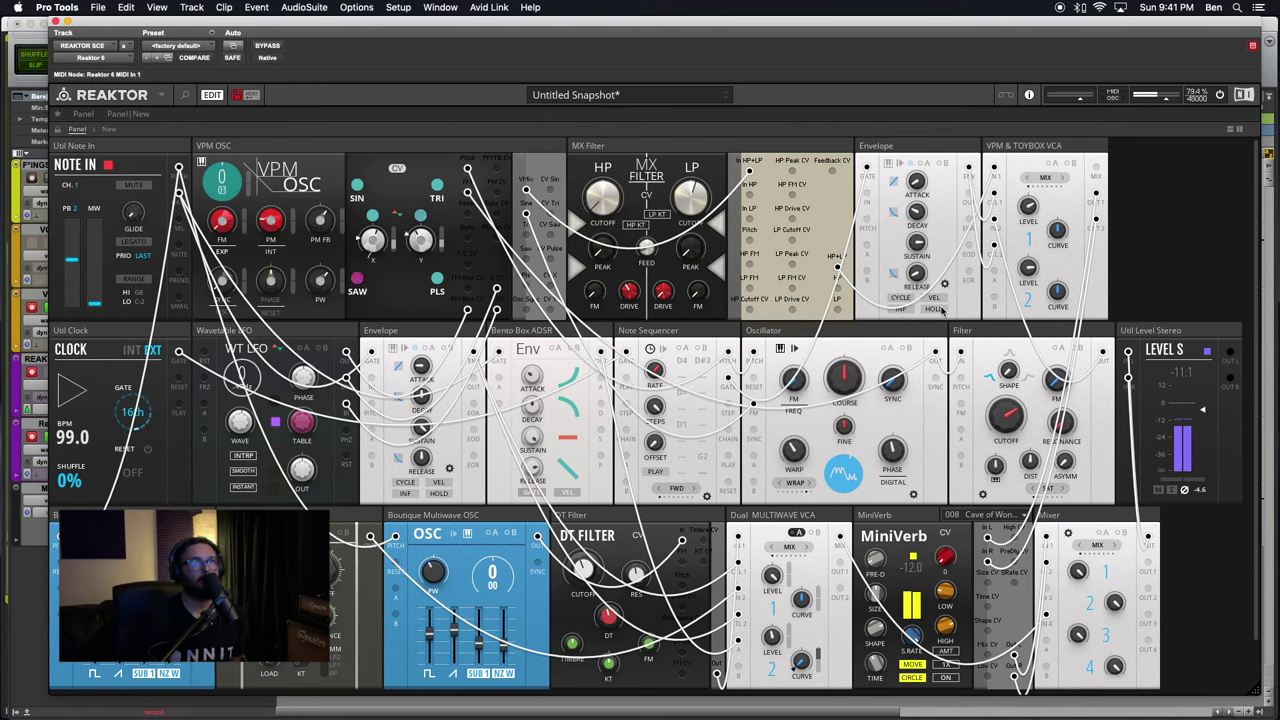
Assign MIDI & OSC Learn to the Release of the Envelope beside the VPM & TOYBOX VCA and to MiniVerb's Mix
right_click(916, 276)
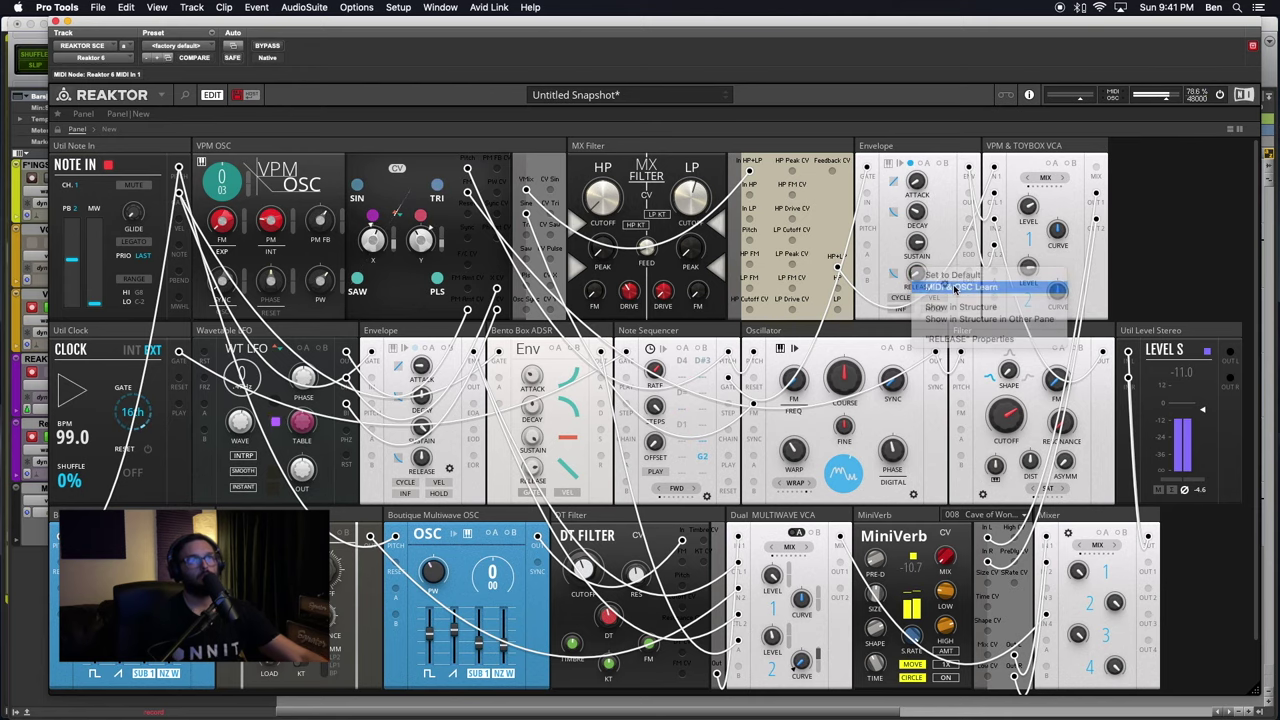
click(957, 288)
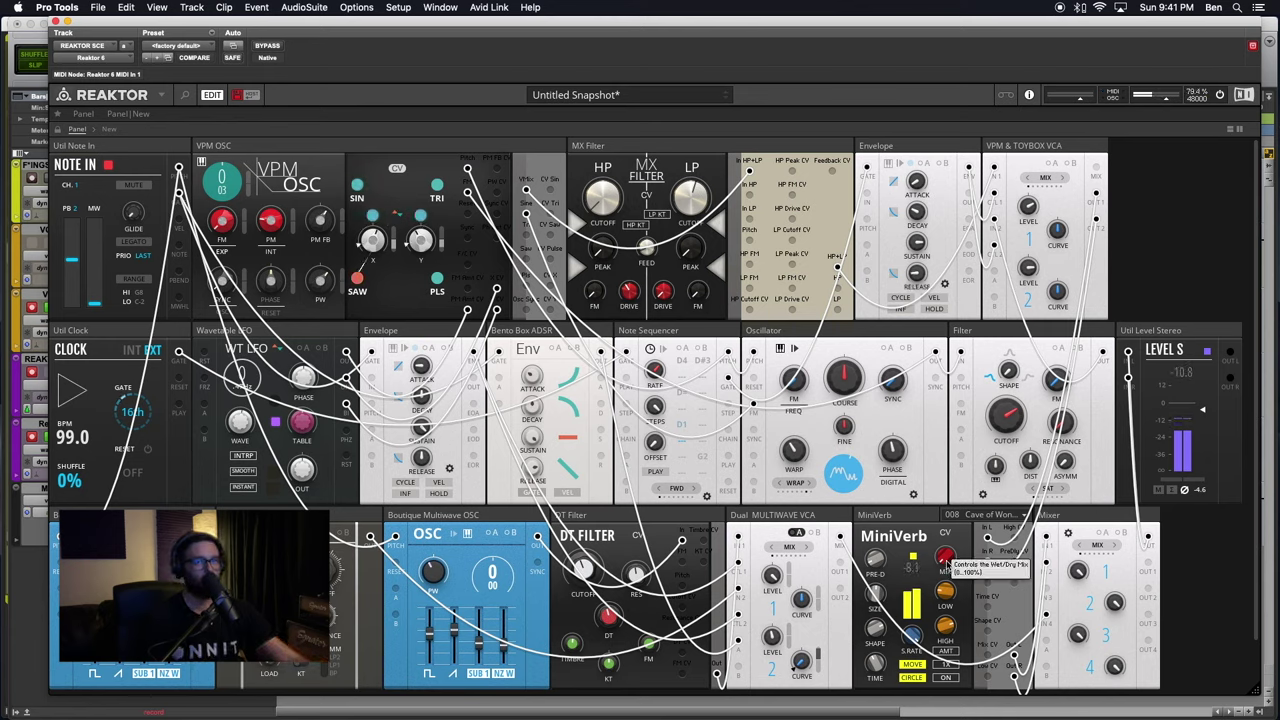
right_click(943, 562)
click(986, 575)
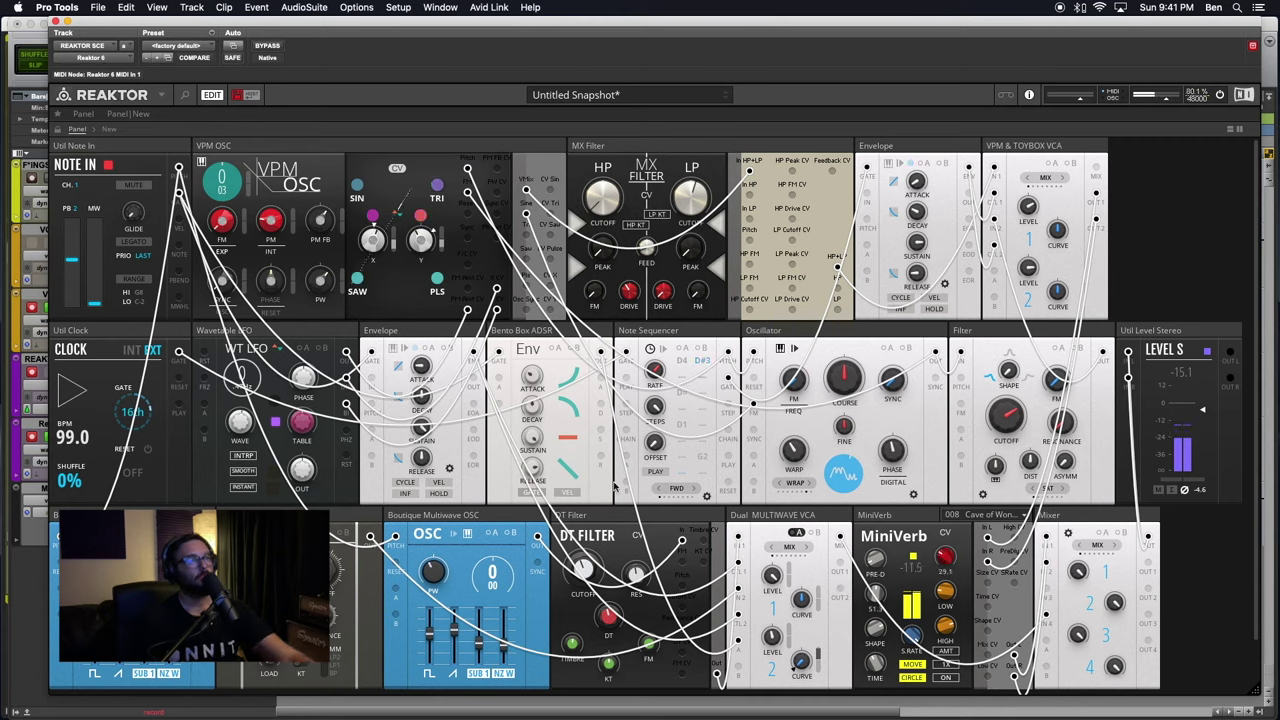
Assign MIDI & OSC Learn to the Cutoff controls of the DT Filter and the Monark Filter
right_click(585, 566)
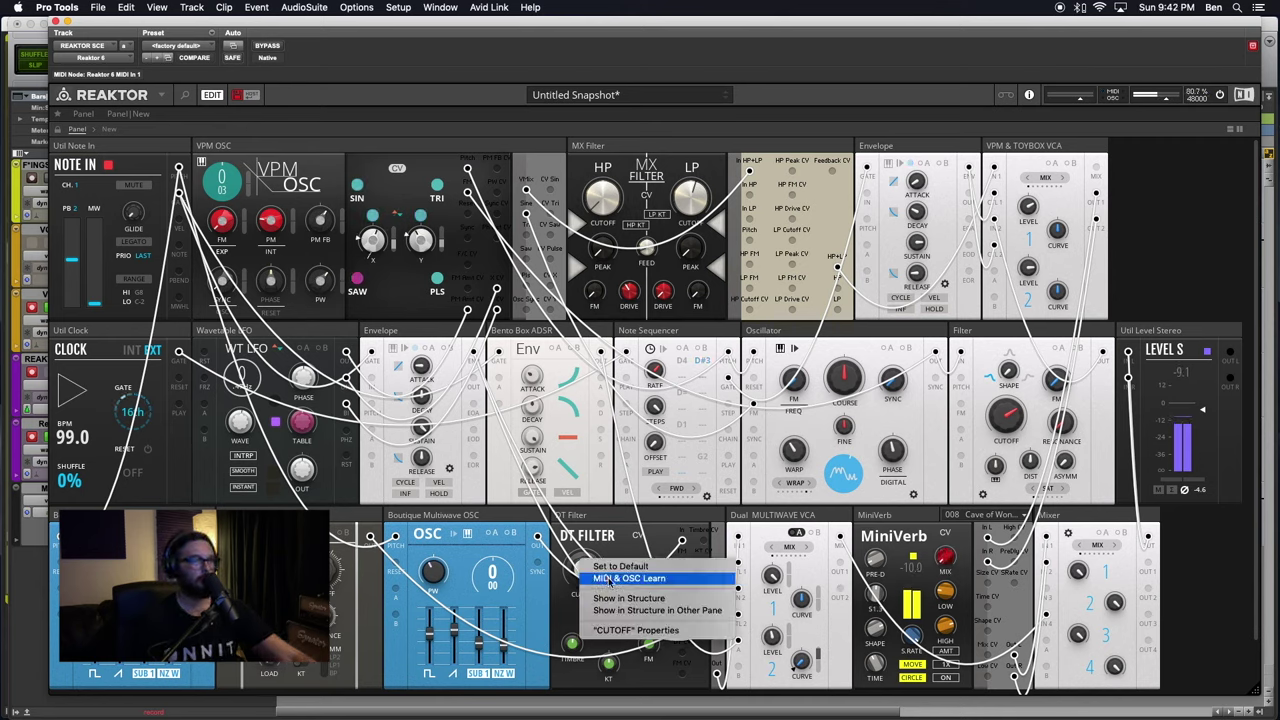
click(610, 578)
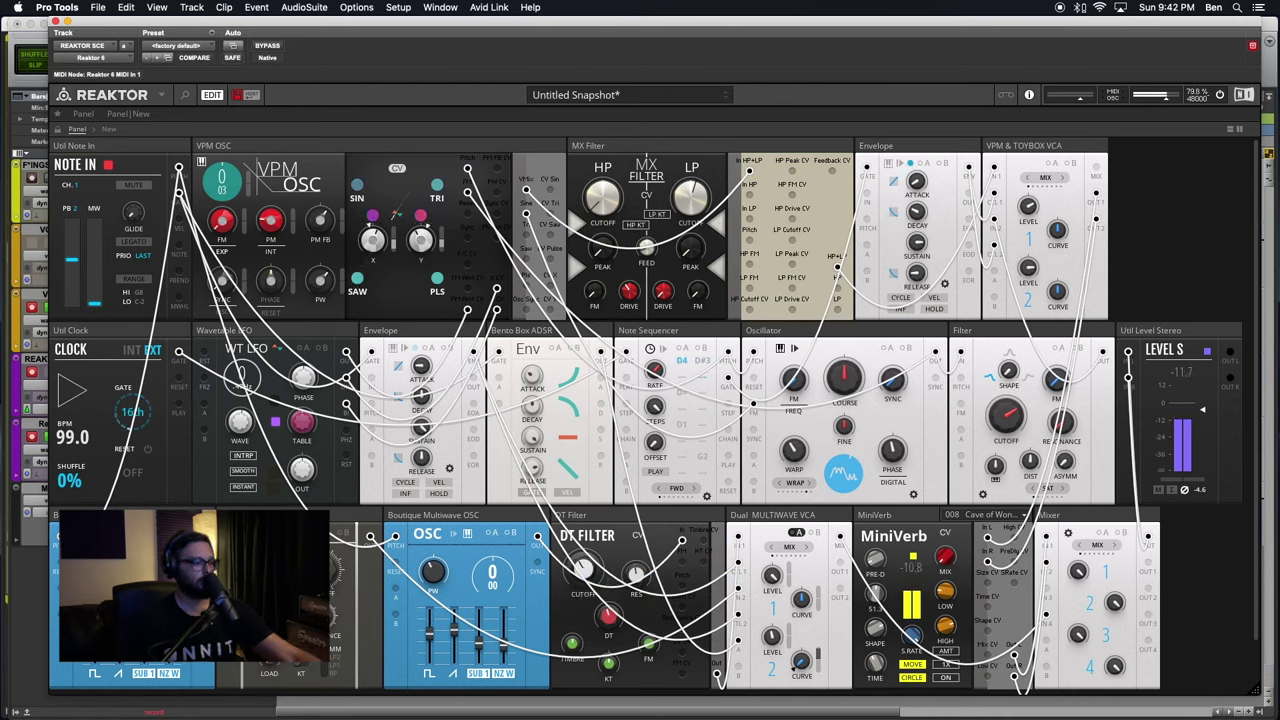
right_click(333, 568)
click(345, 588)
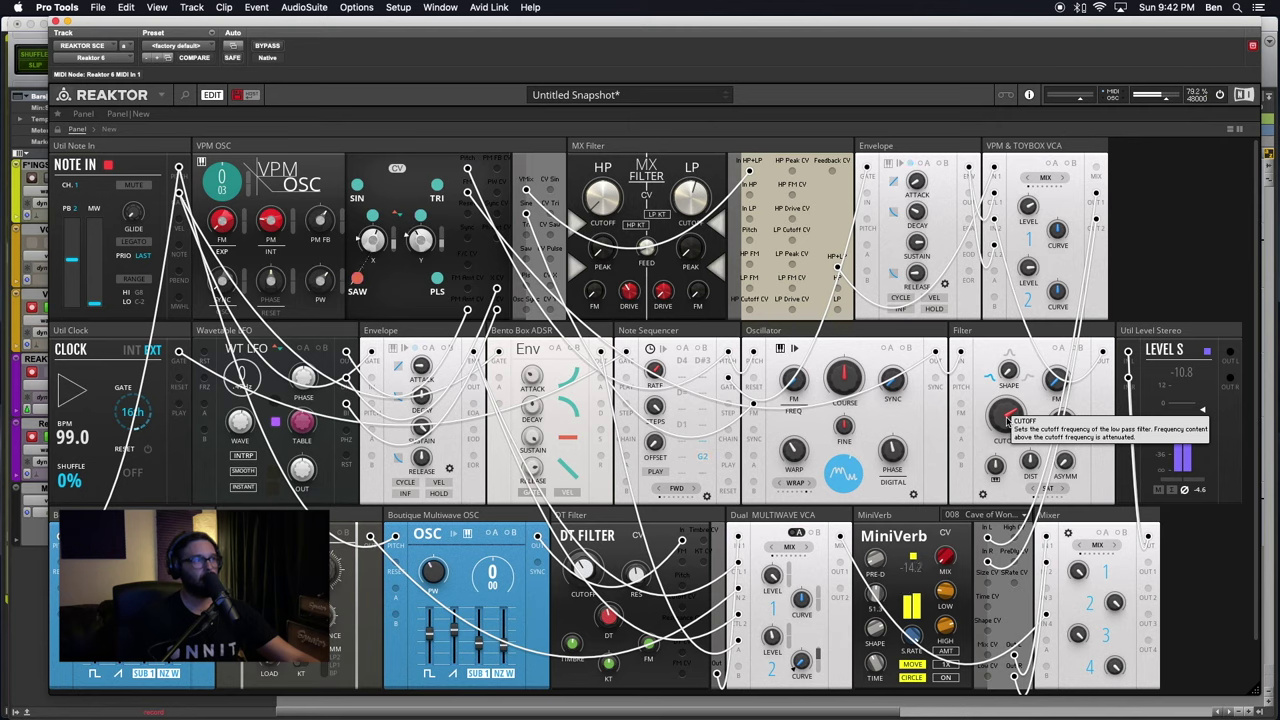
Assign MIDI & OSC Learn to the Filter's Cutoff and to the MX Filter's LP and HP Cutoffs
right_click(1007, 420)
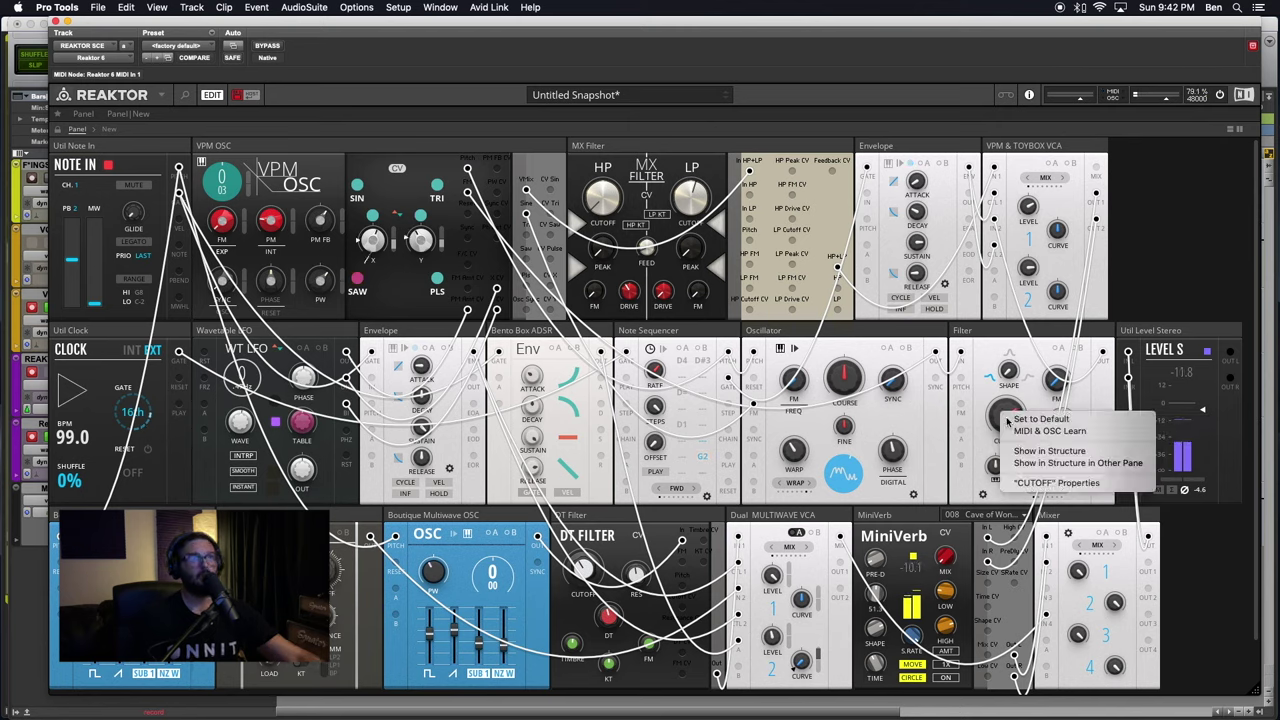
click(1032, 432)
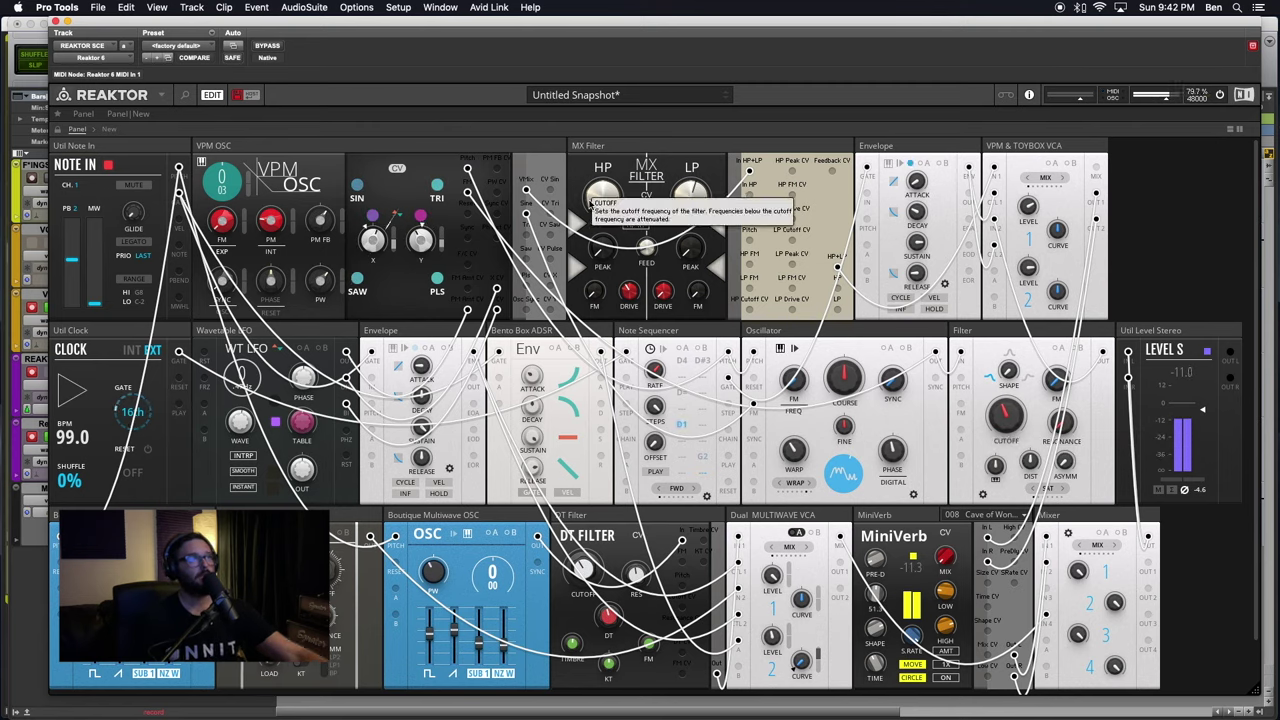
right_click(682, 200)
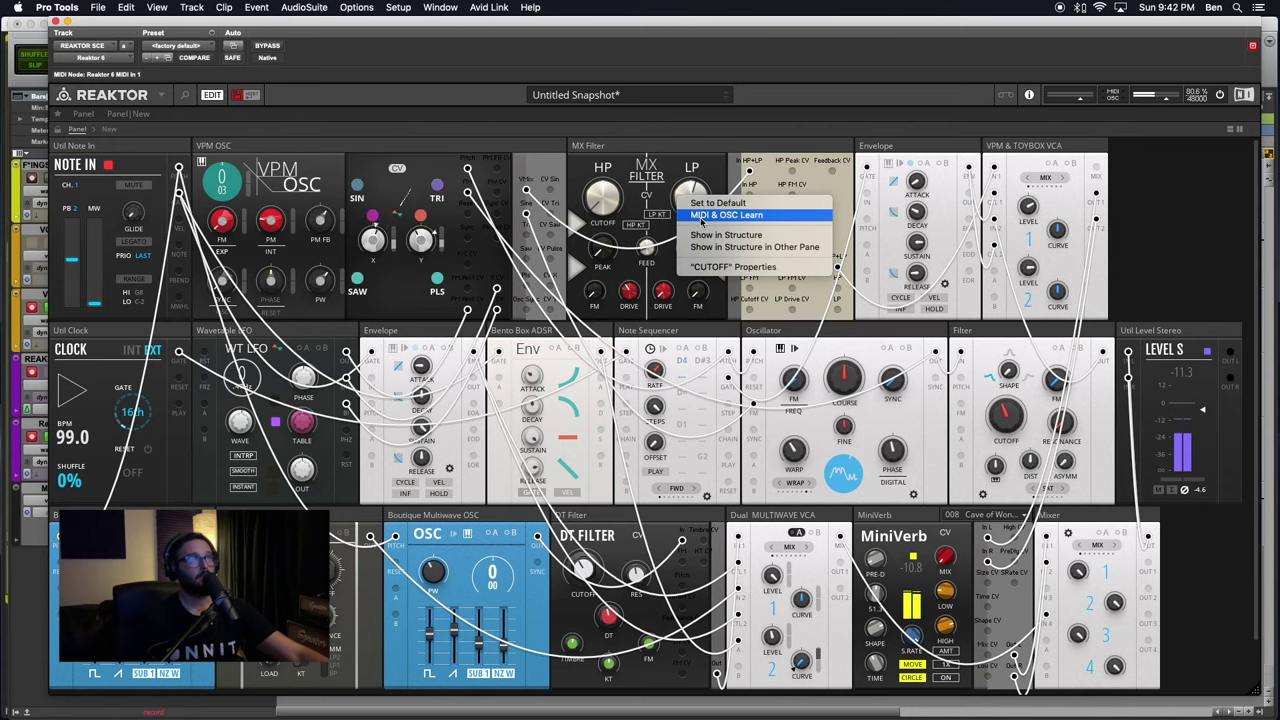
click(705, 215)
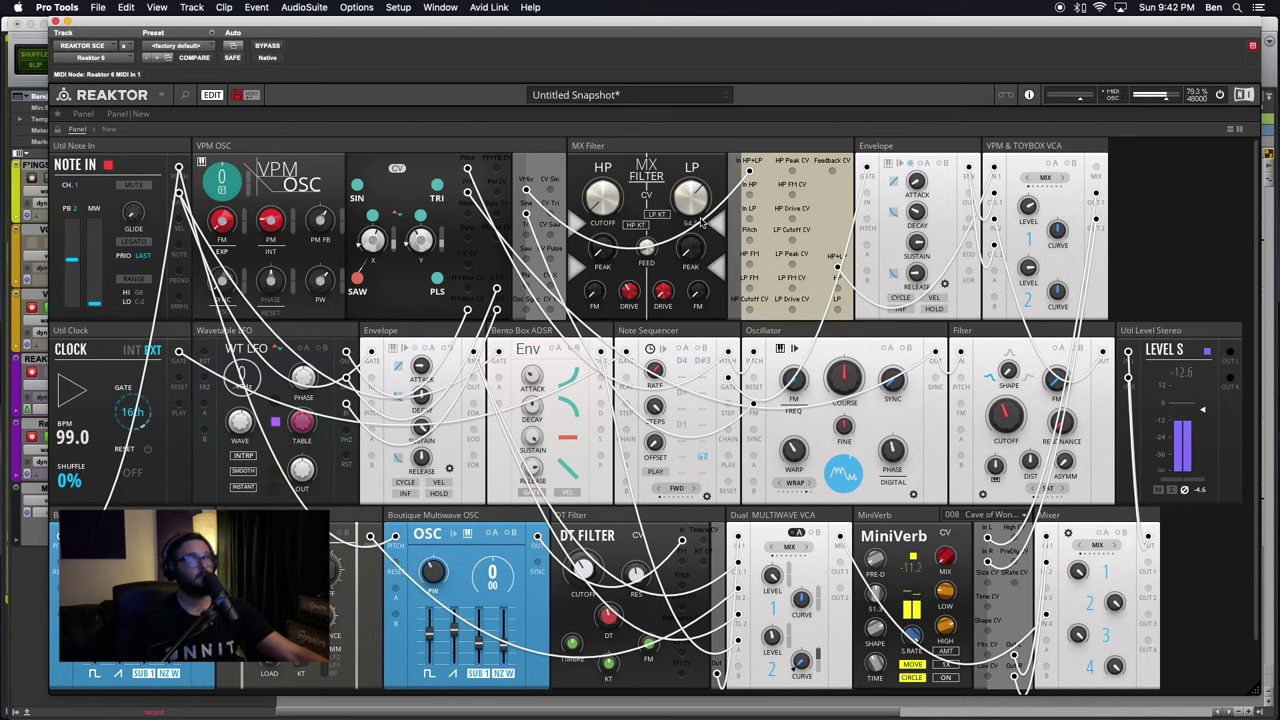
right_click(605, 194)
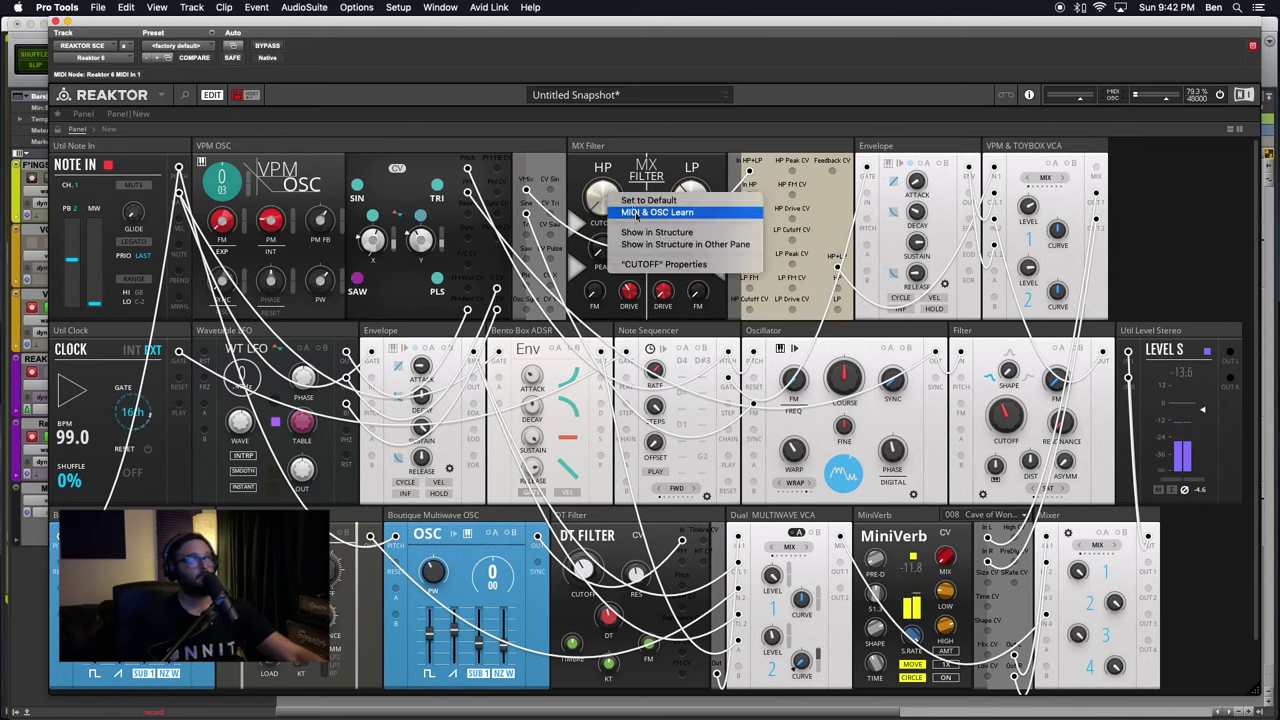
click(636, 213)
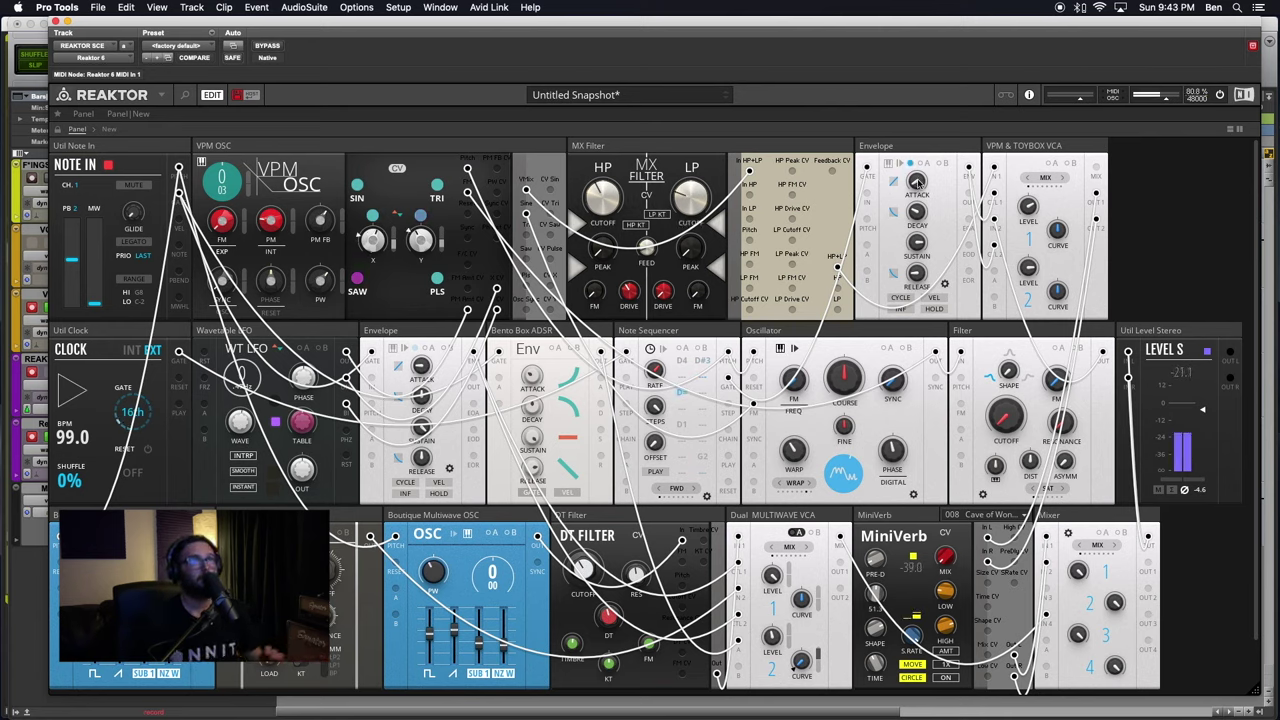
Narrow the Reaktor plug-in window slightly and reposition it over the Pro Tools session
mouse_move(916, 181)
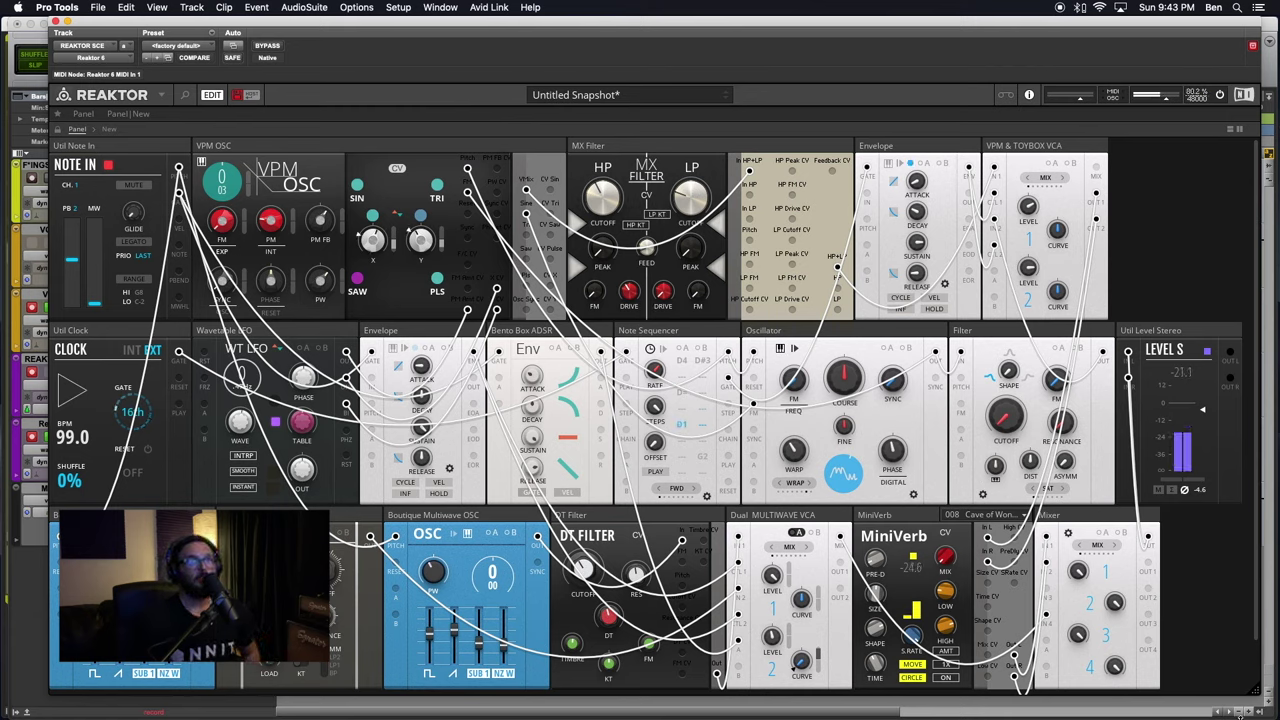
drag(1255, 691, 1243, 697)
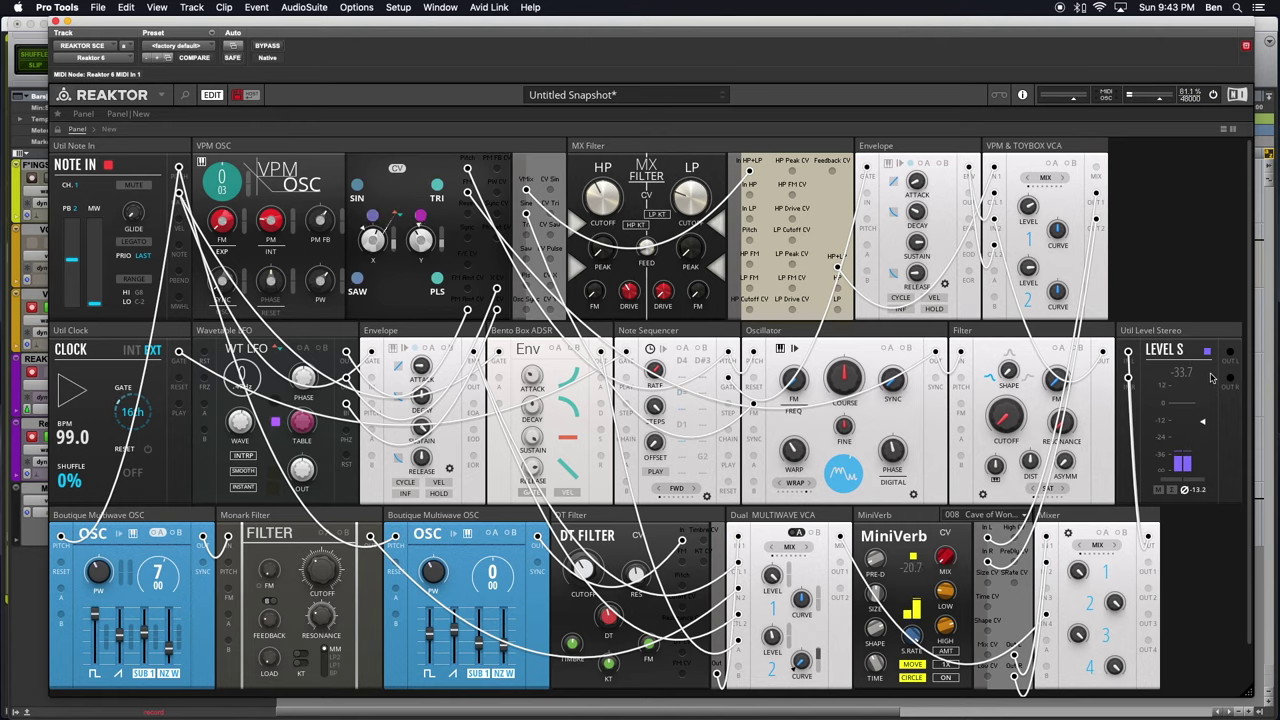
click(686, 17)
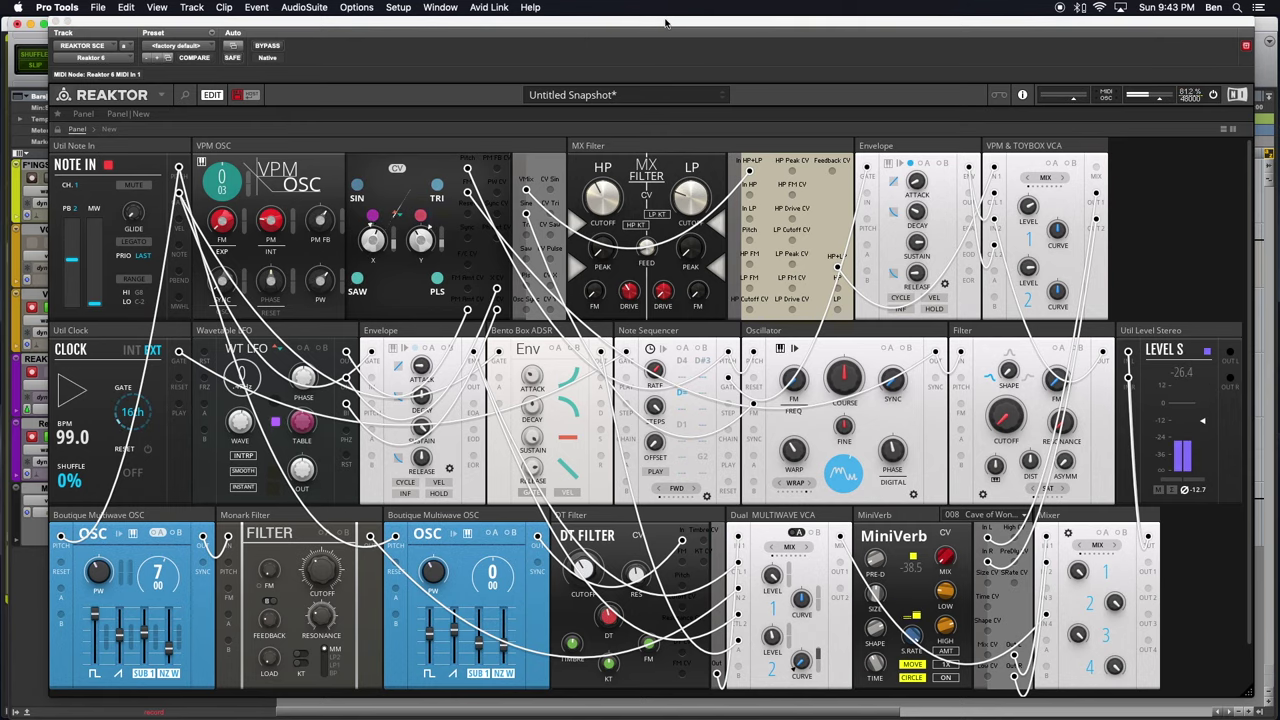
drag(666, 16, 761, 15)
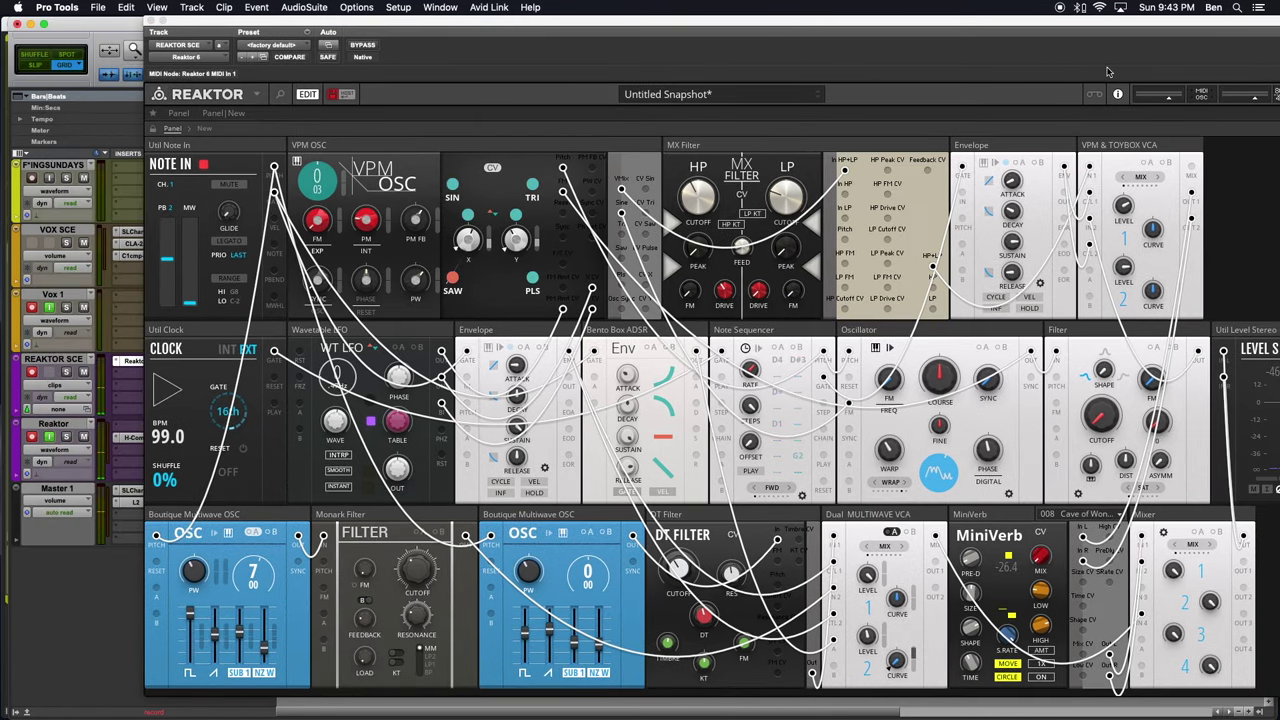
drag(1056, 20, 964, 21)
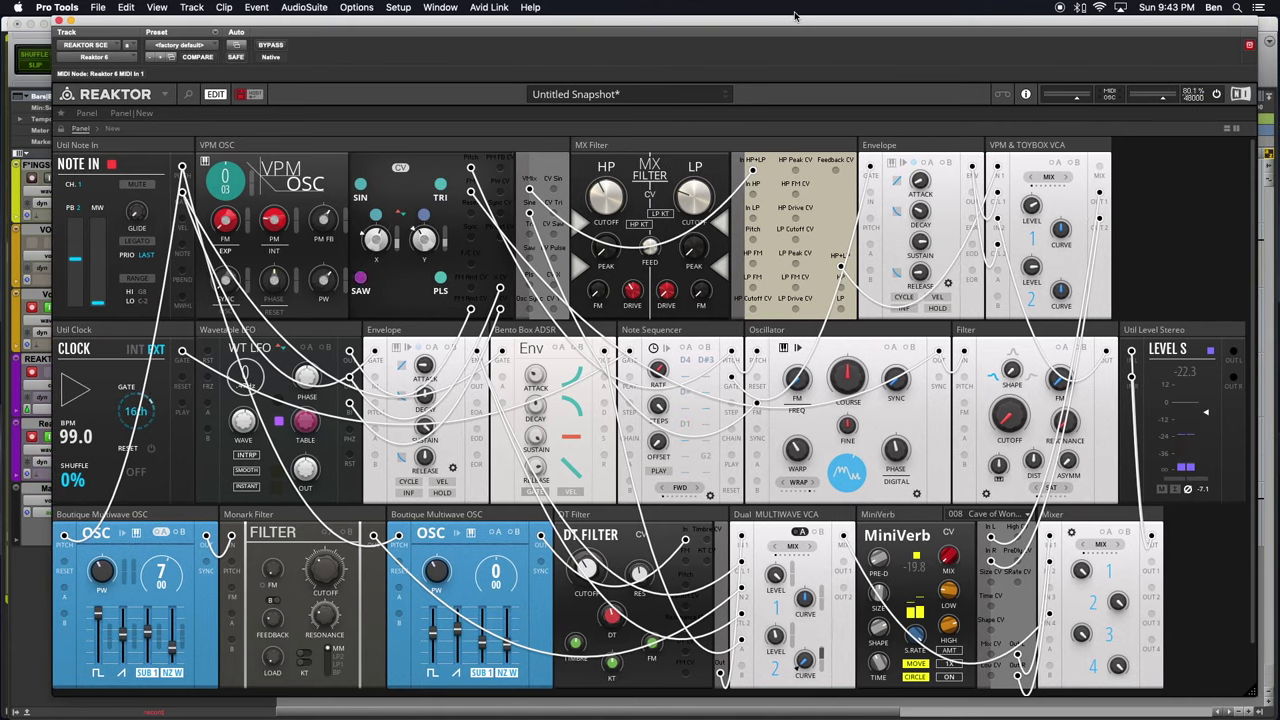
mouse_move(827, 22)
mouse_down()
mouse_move(935, 23)
mouse_move(841, 28)
mouse_up()
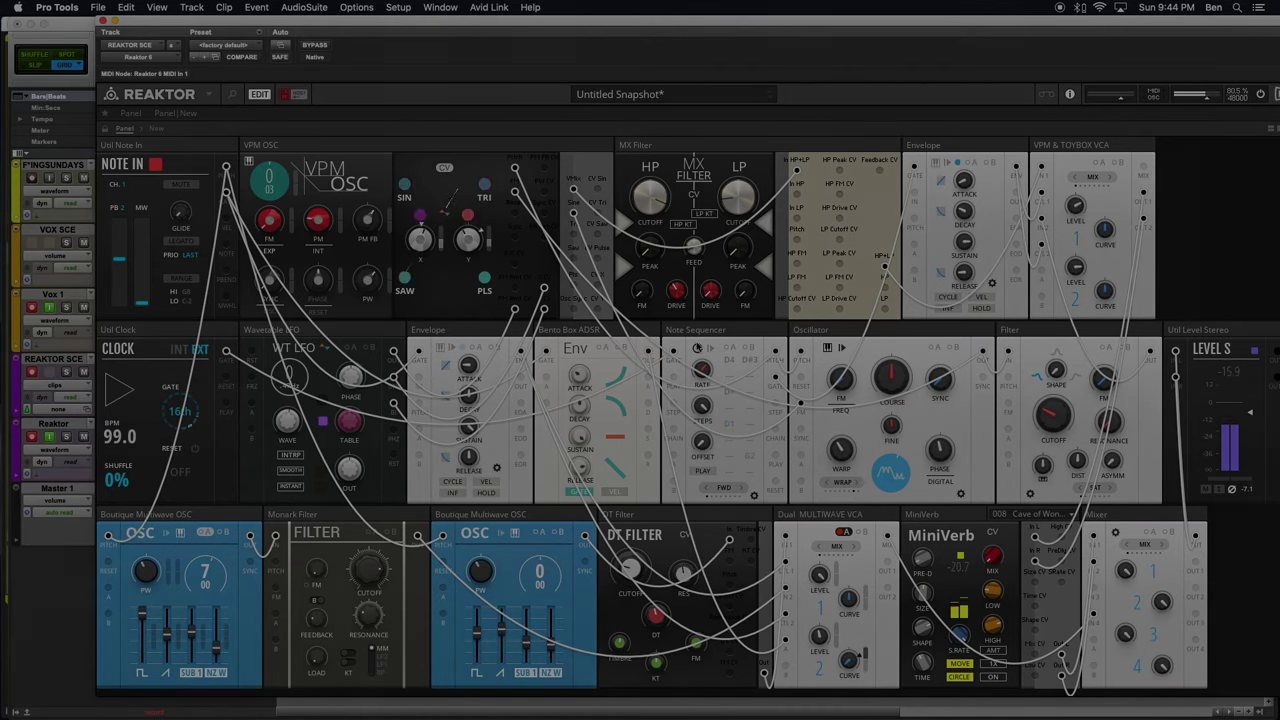
Pull the Level S output fader down to -INF and move the plug-in window to uncover the Pro Tools transport
drag(1250, 414, 1255, 626)
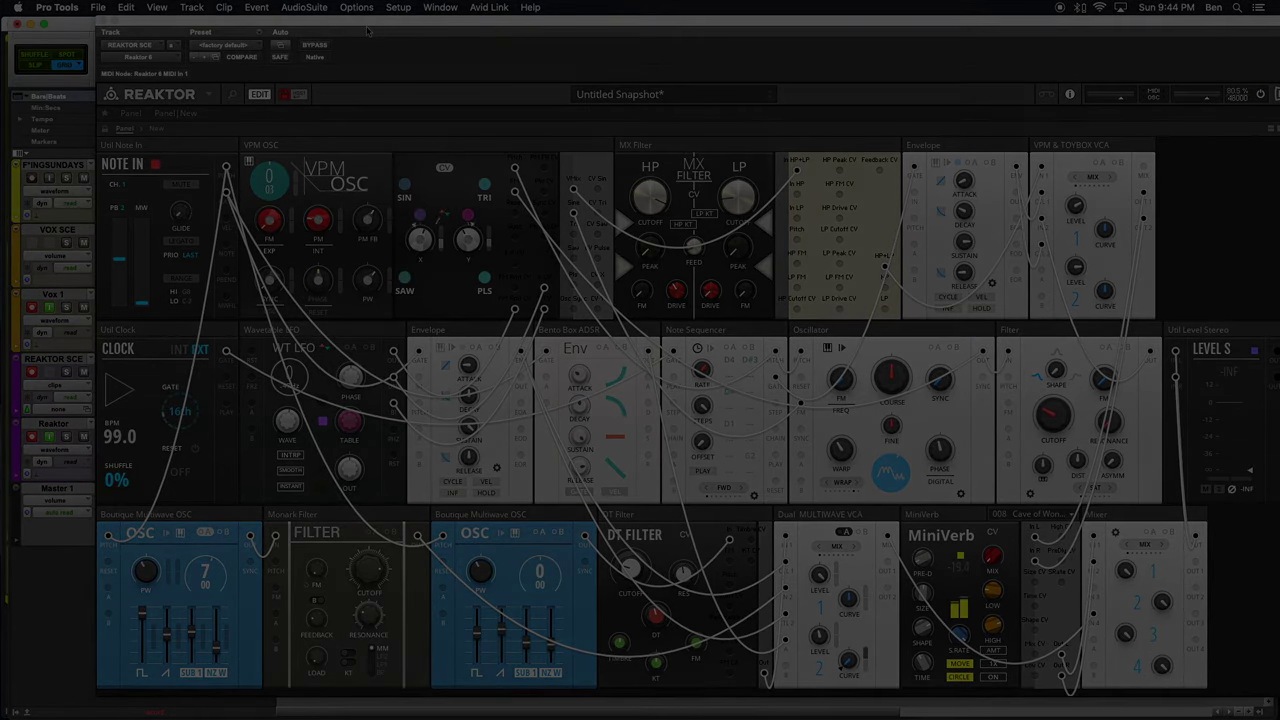
drag(387, 32, 309, 124)
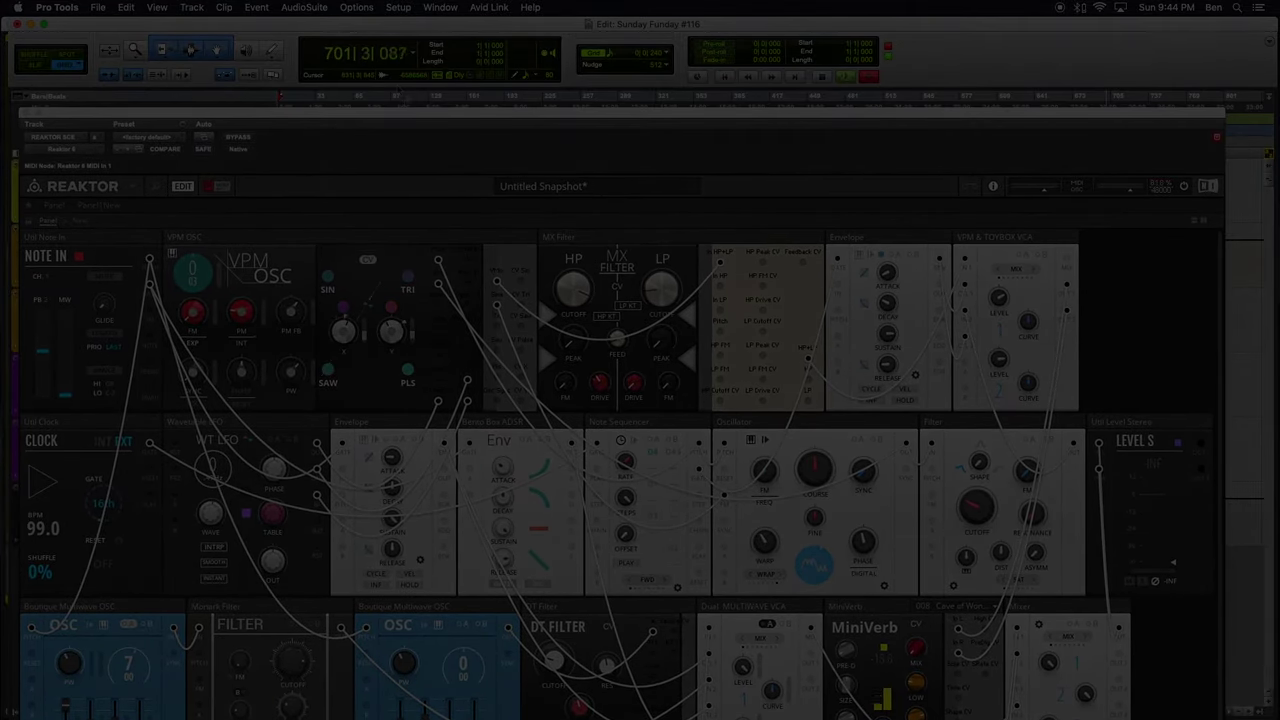